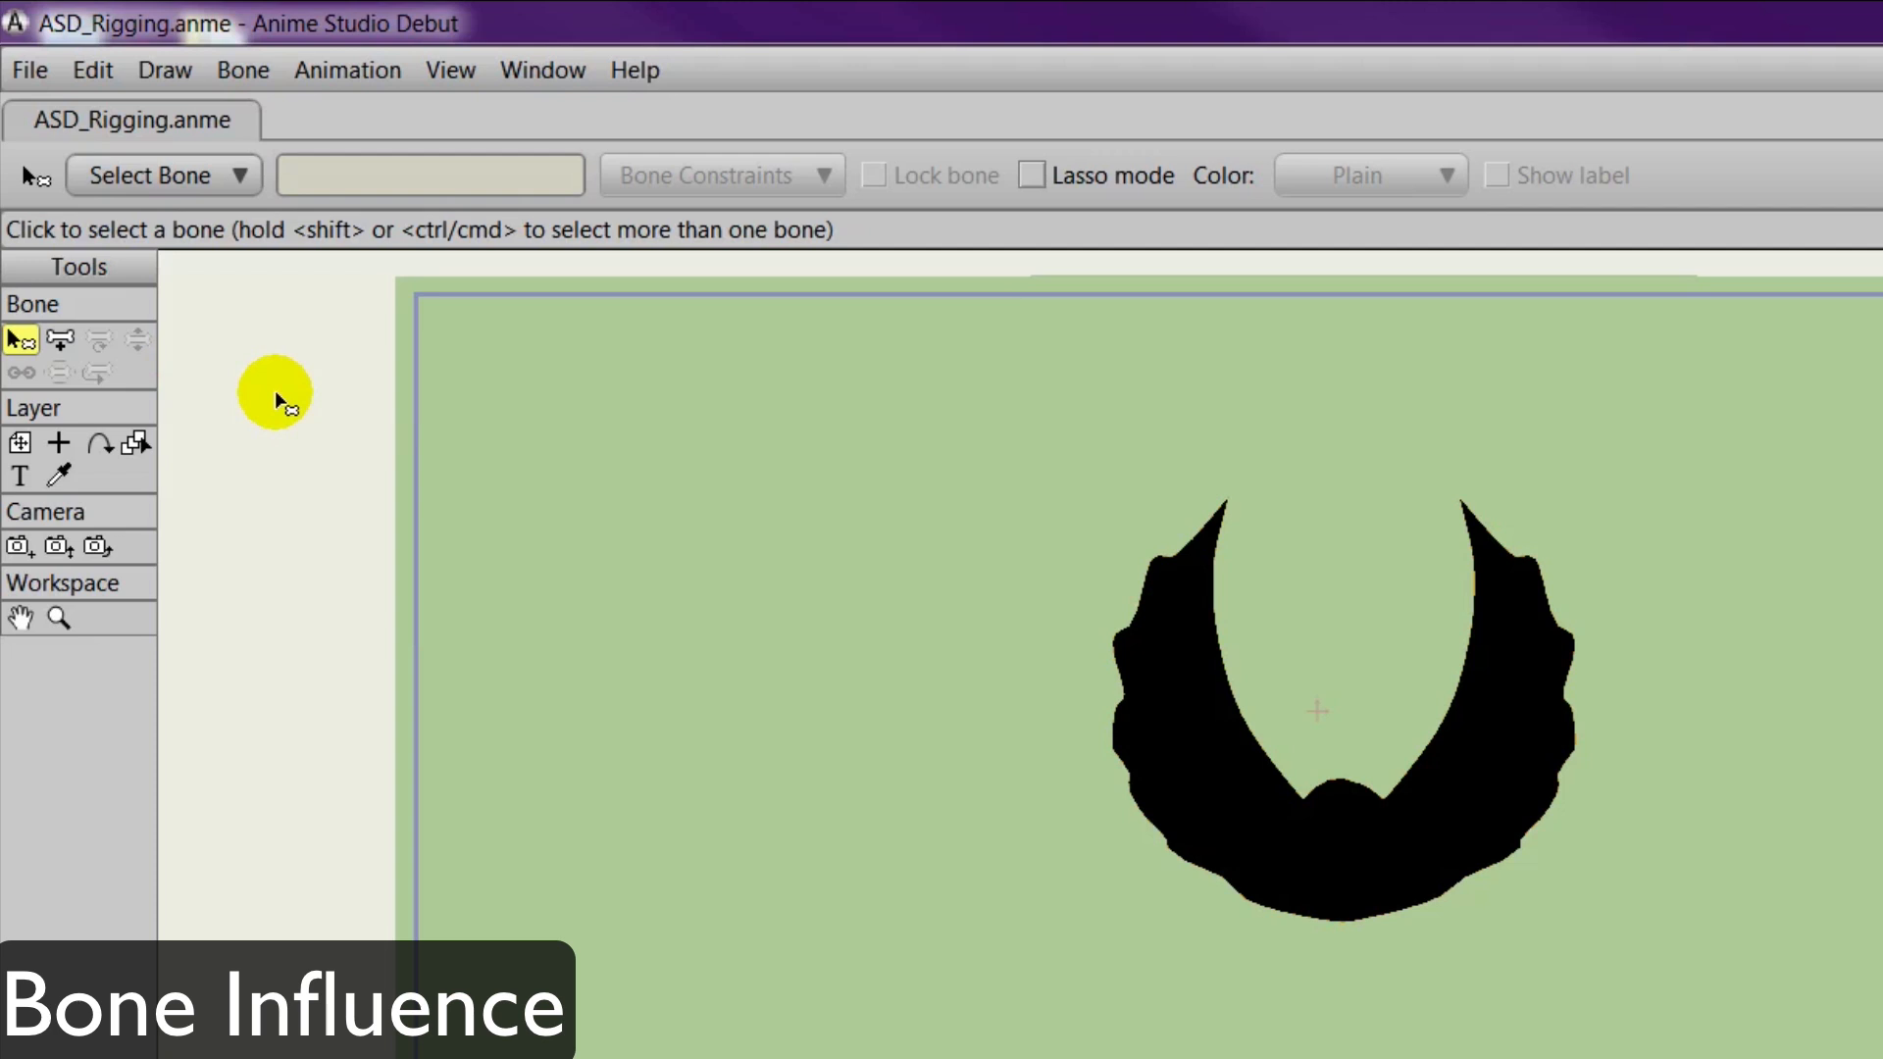
Add a short vertical body bone to the Bird bone layer, running from just below the bird's body up into its centre.
left_click(59, 343)
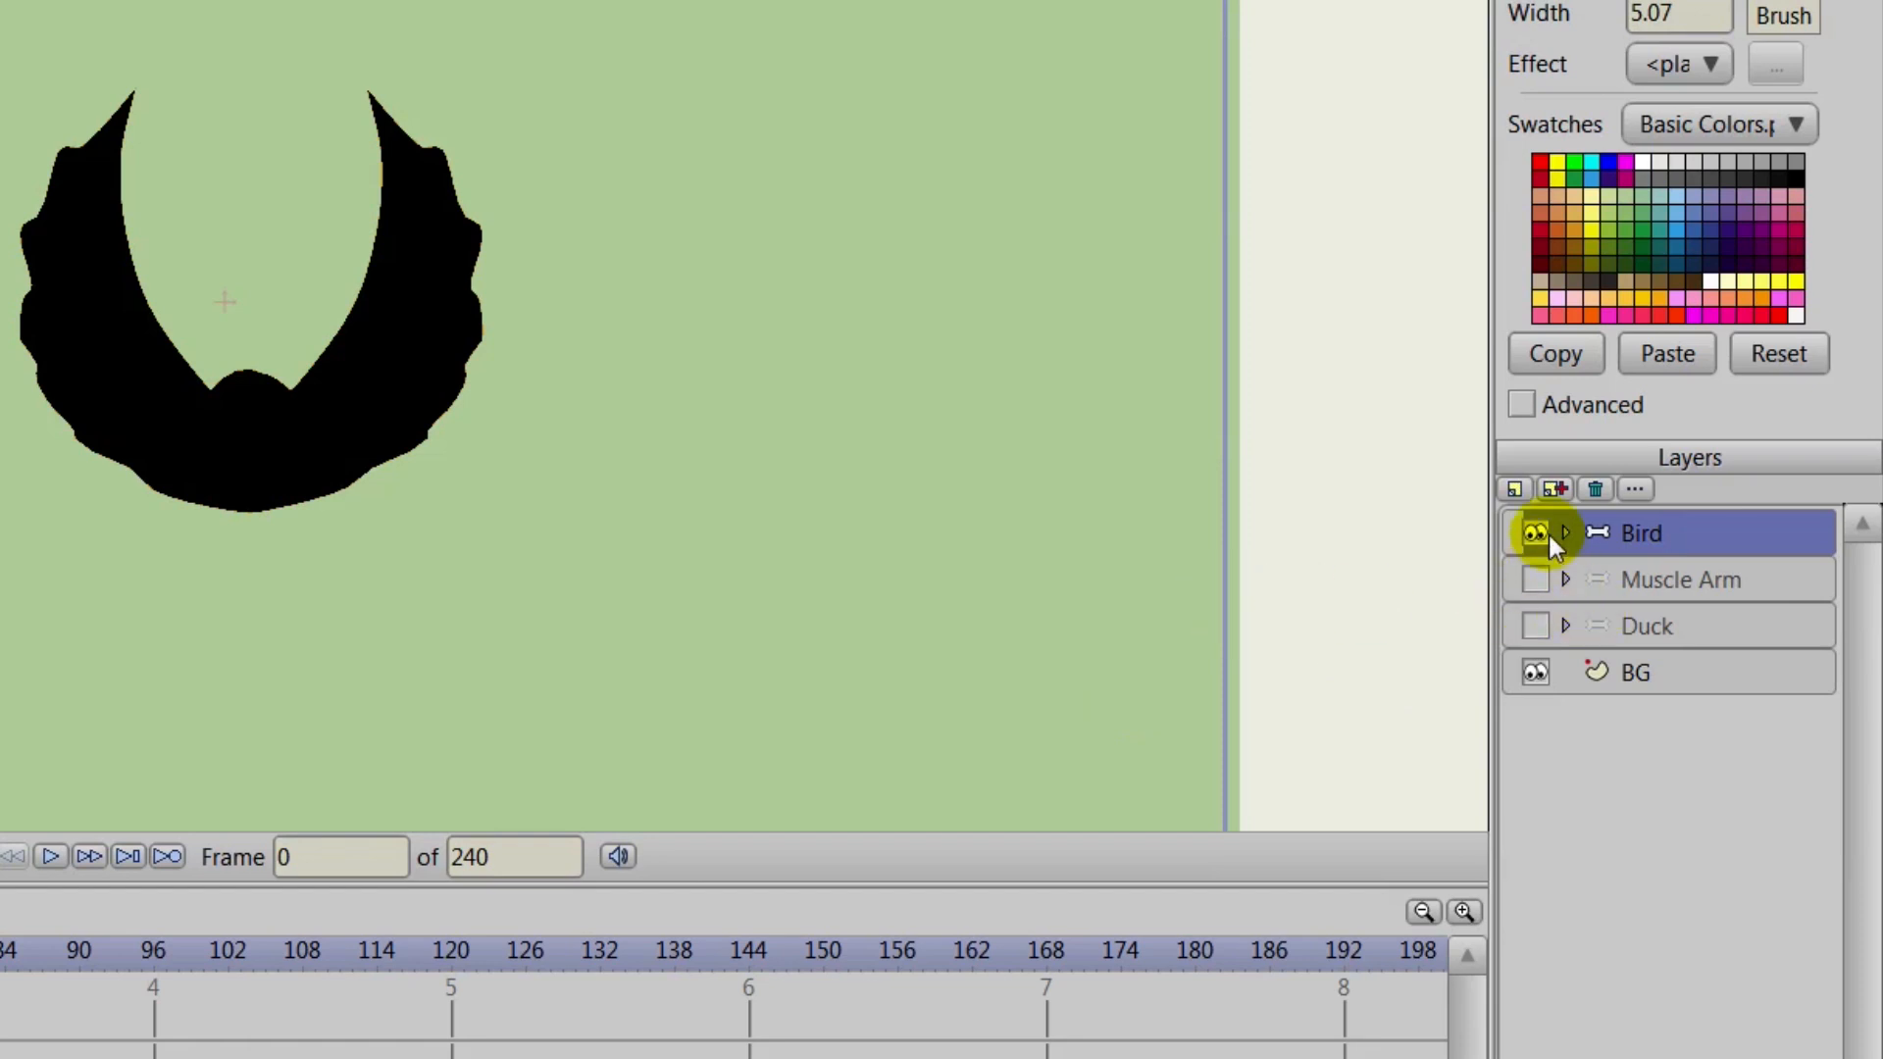
left_click(1564, 530)
left_click(1654, 577)
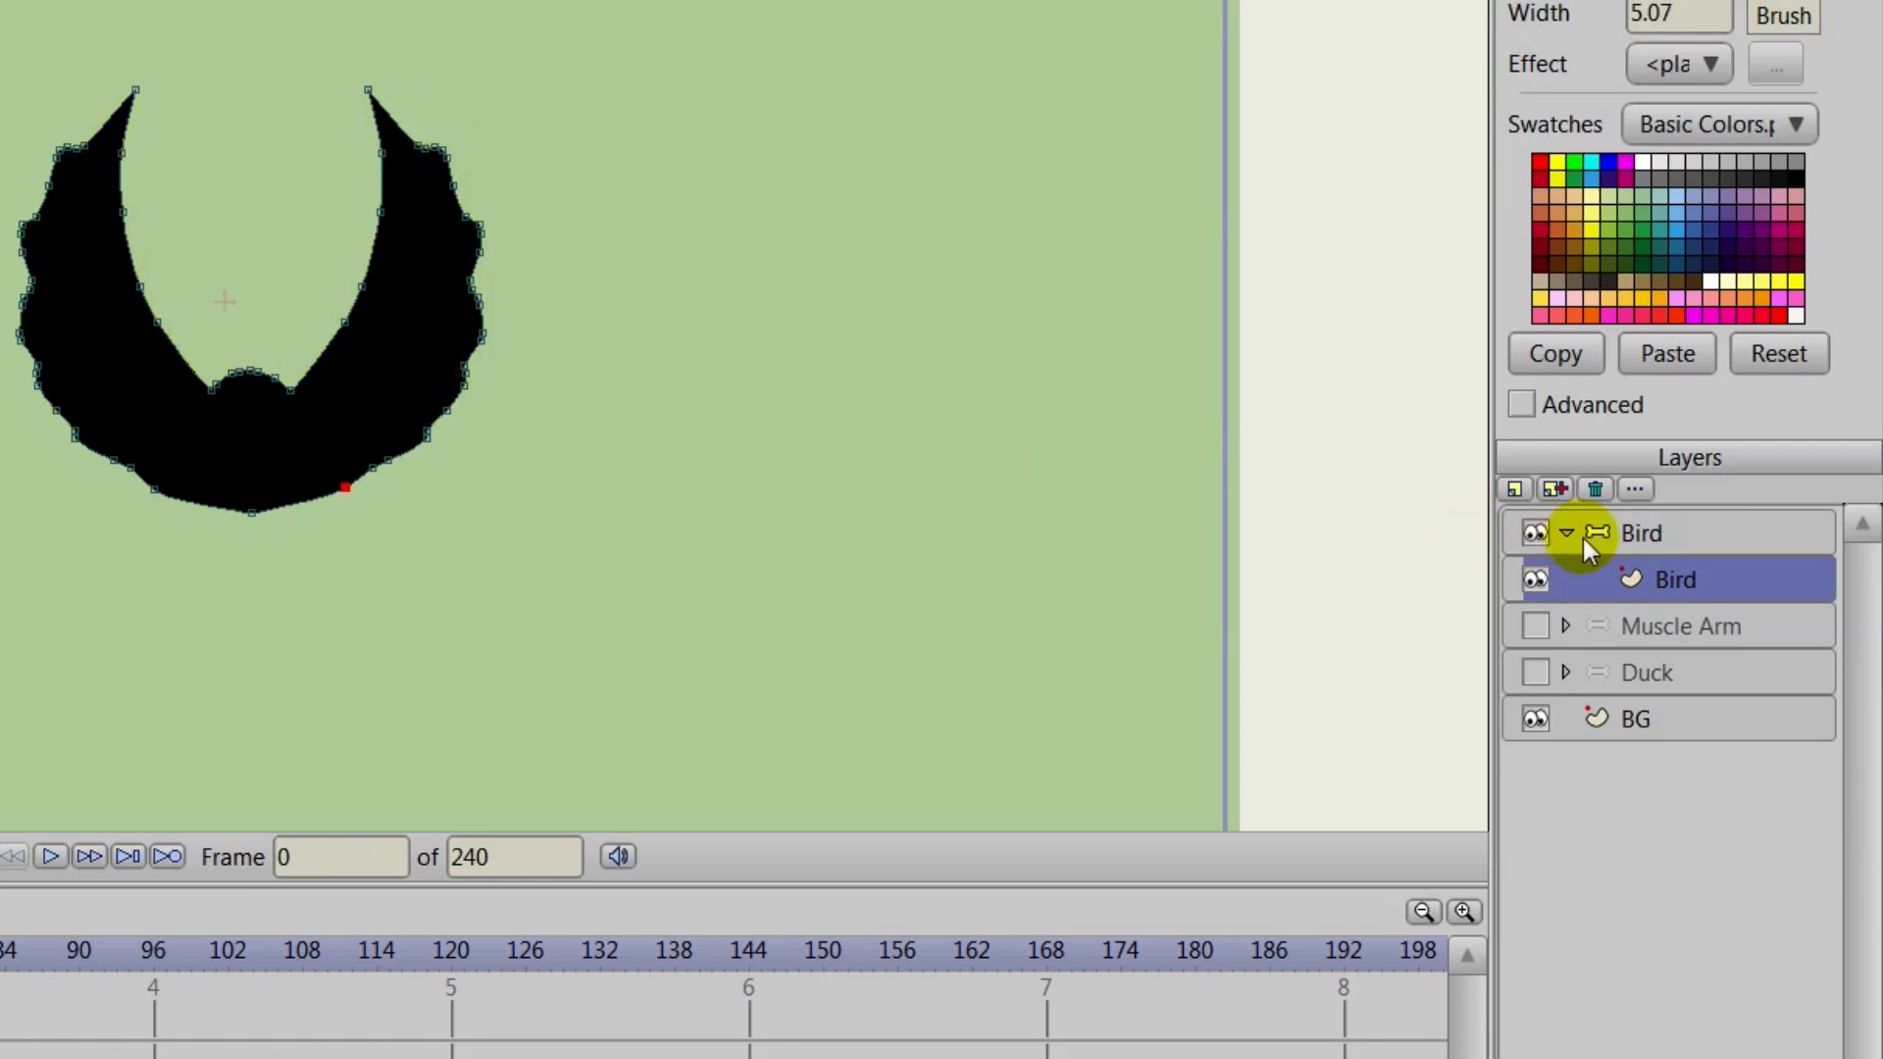
left_click(1641, 537)
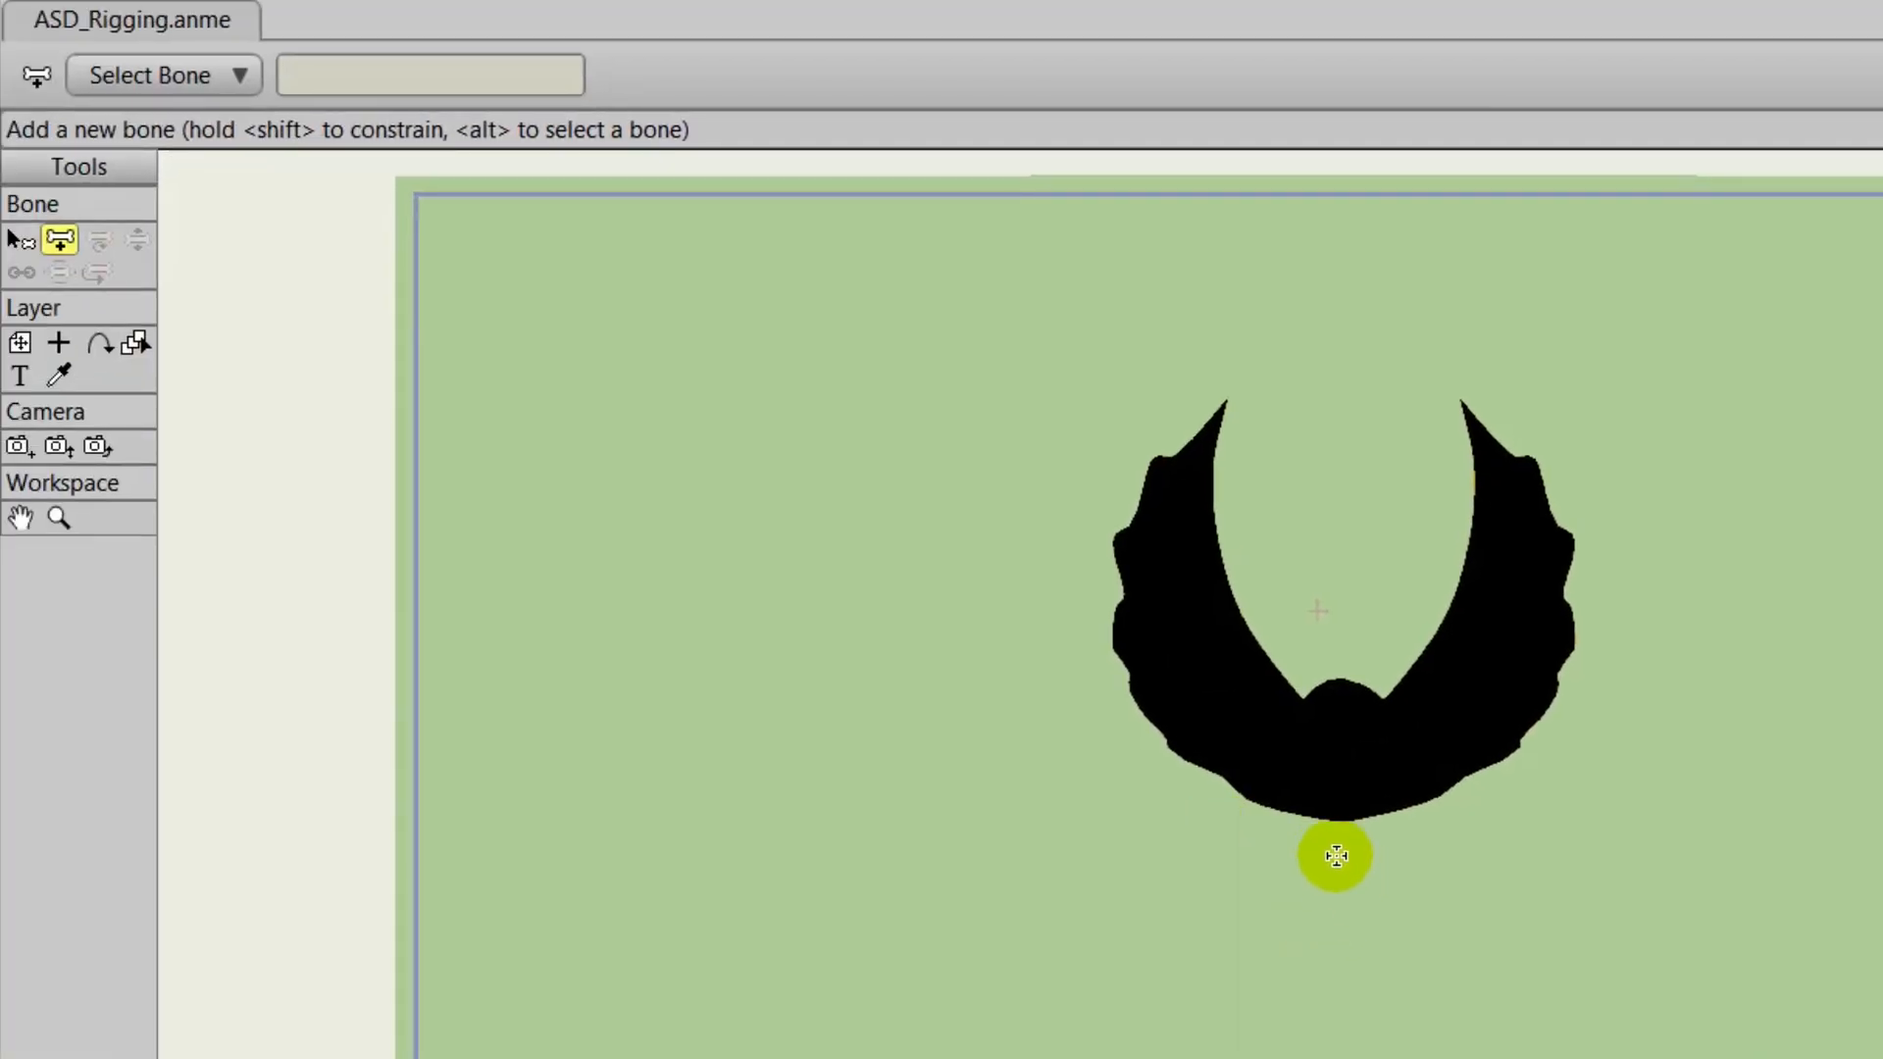
left_click_drag(1344, 863, 1346, 741)
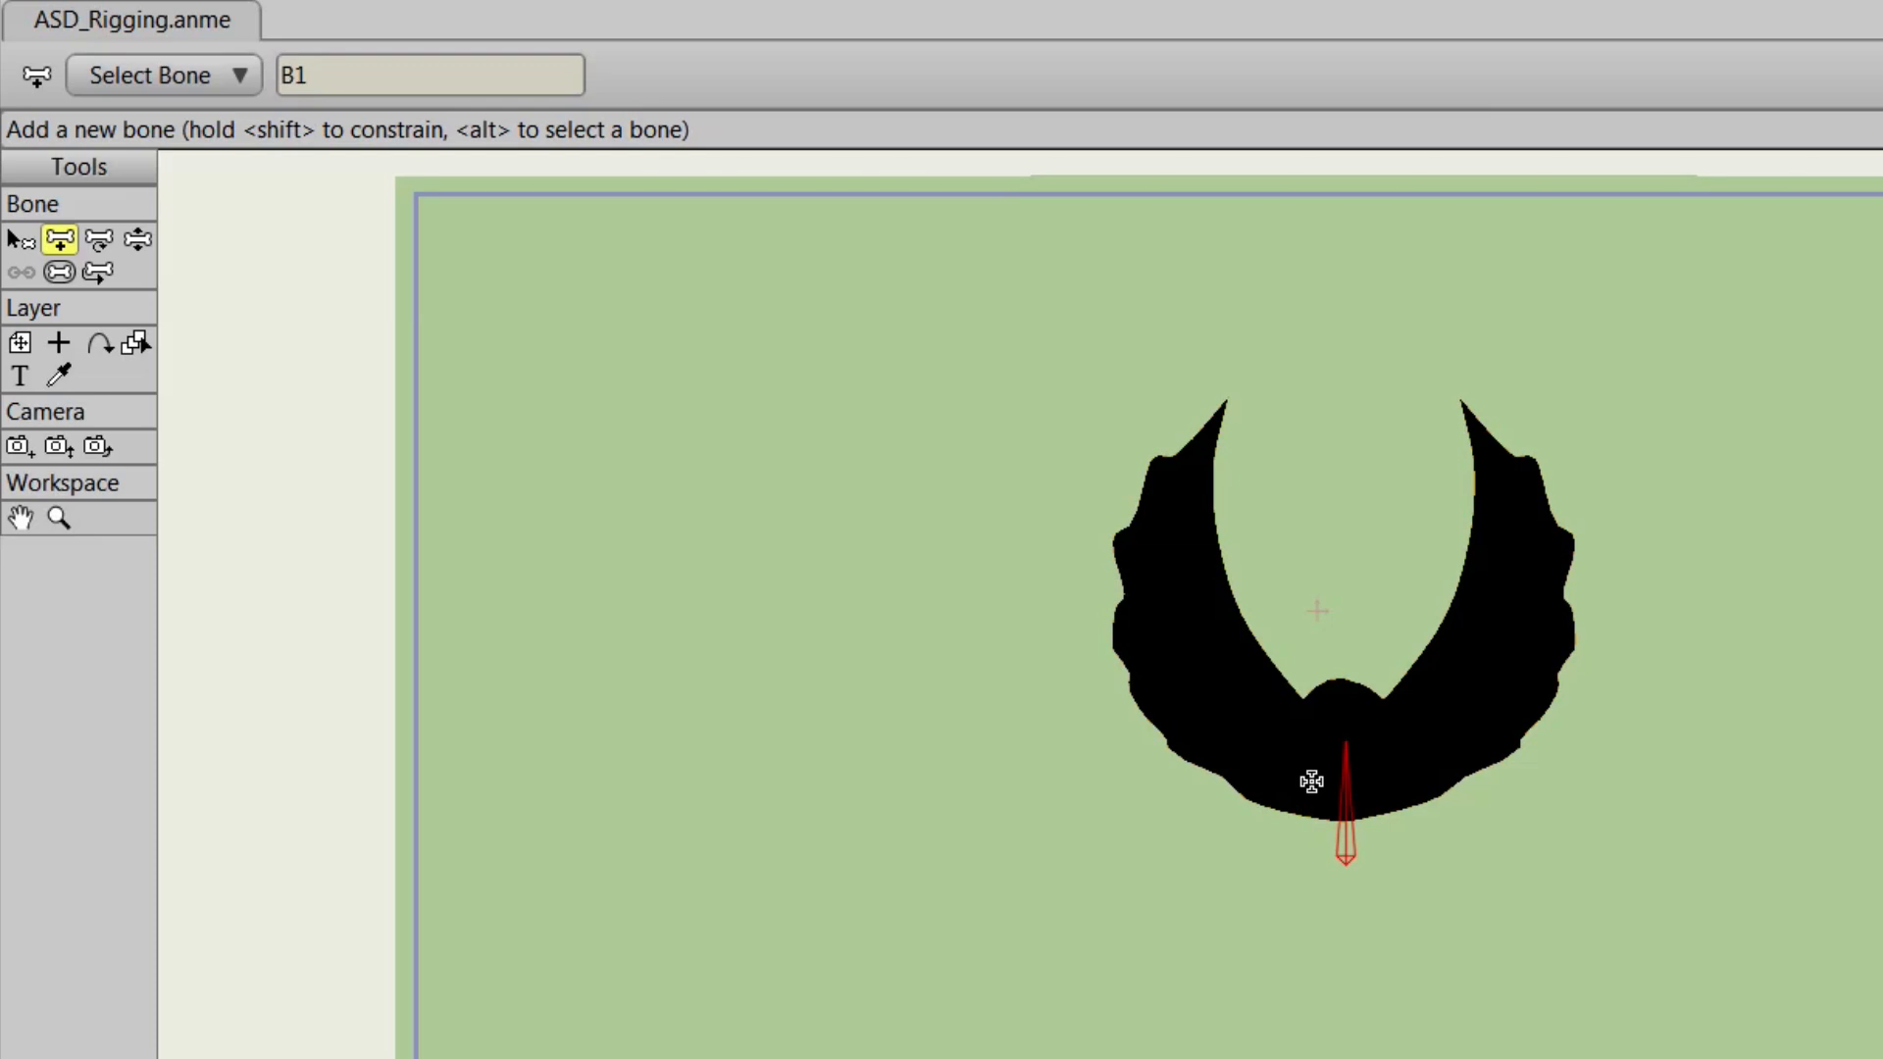
Add a two-bone chain along the bird's left wing and a matching one along the right wing, both parented to the body bone.
left_click_drag(1311, 782, 1187, 404)
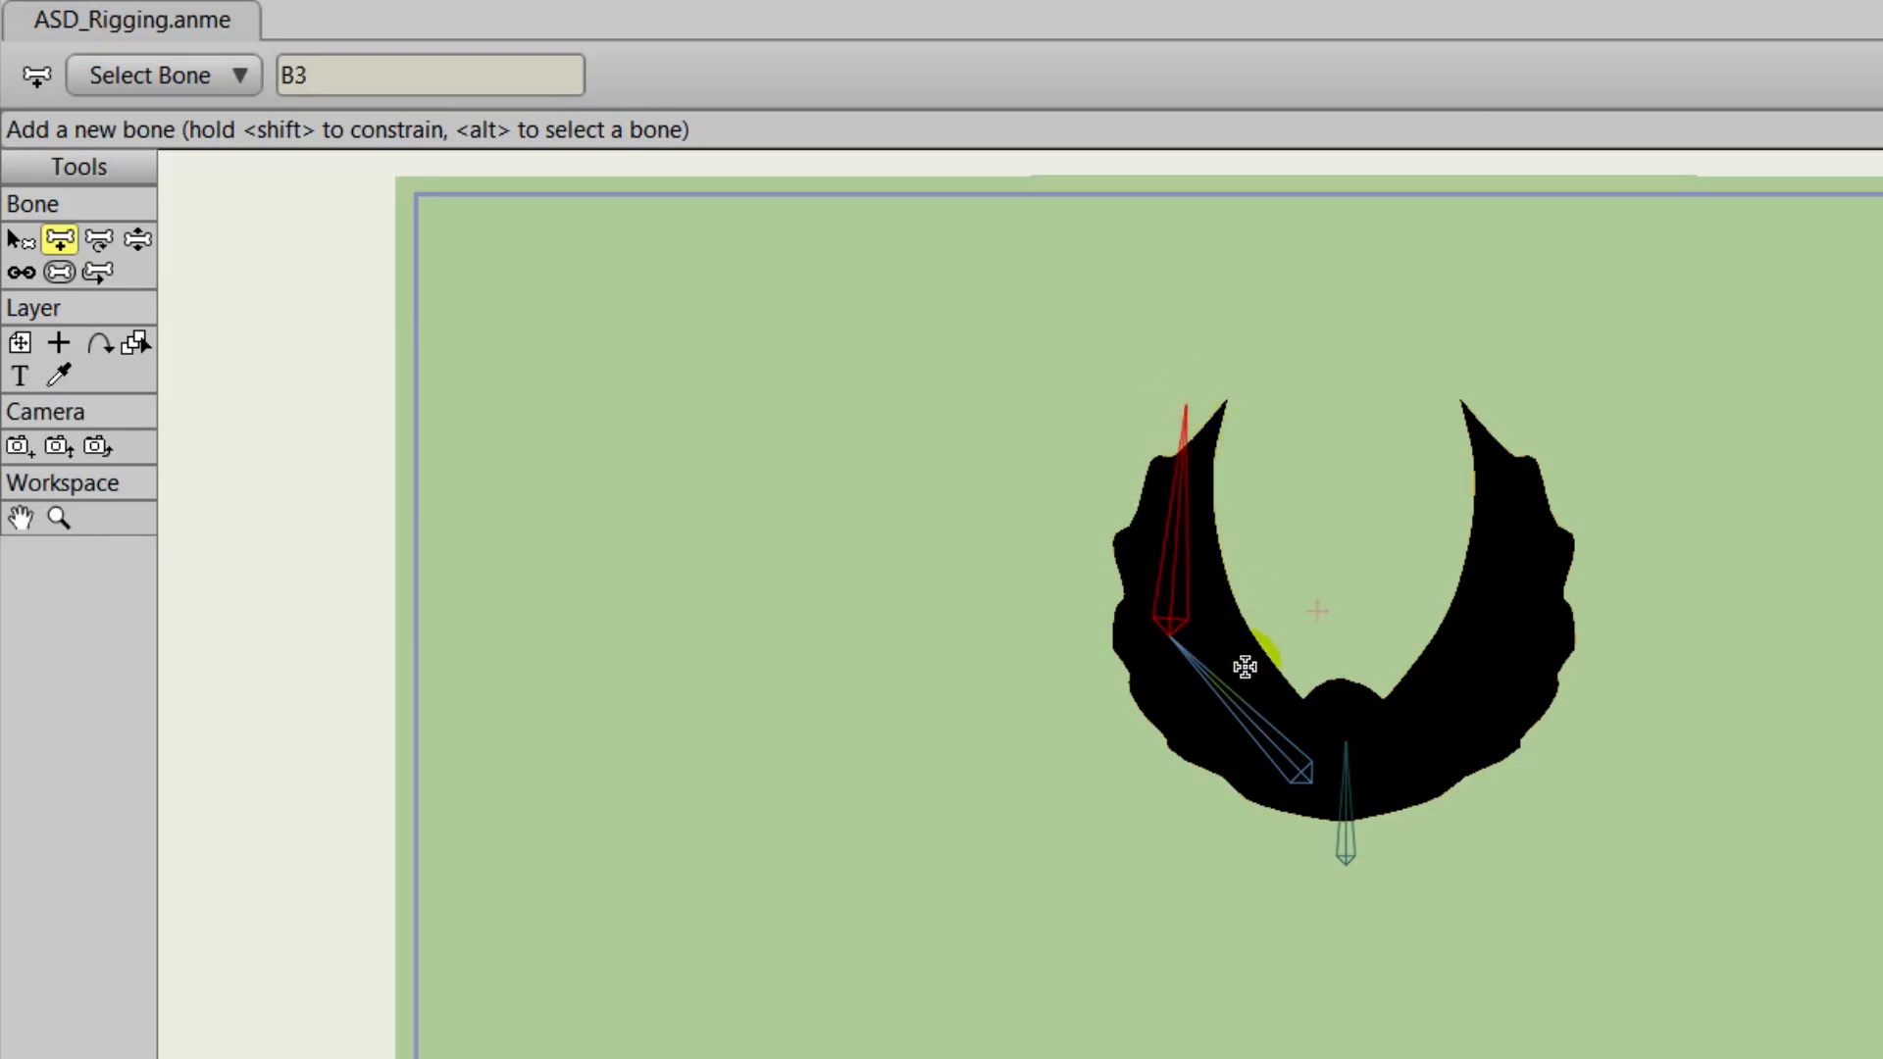
left_click(1346, 827, "alt")
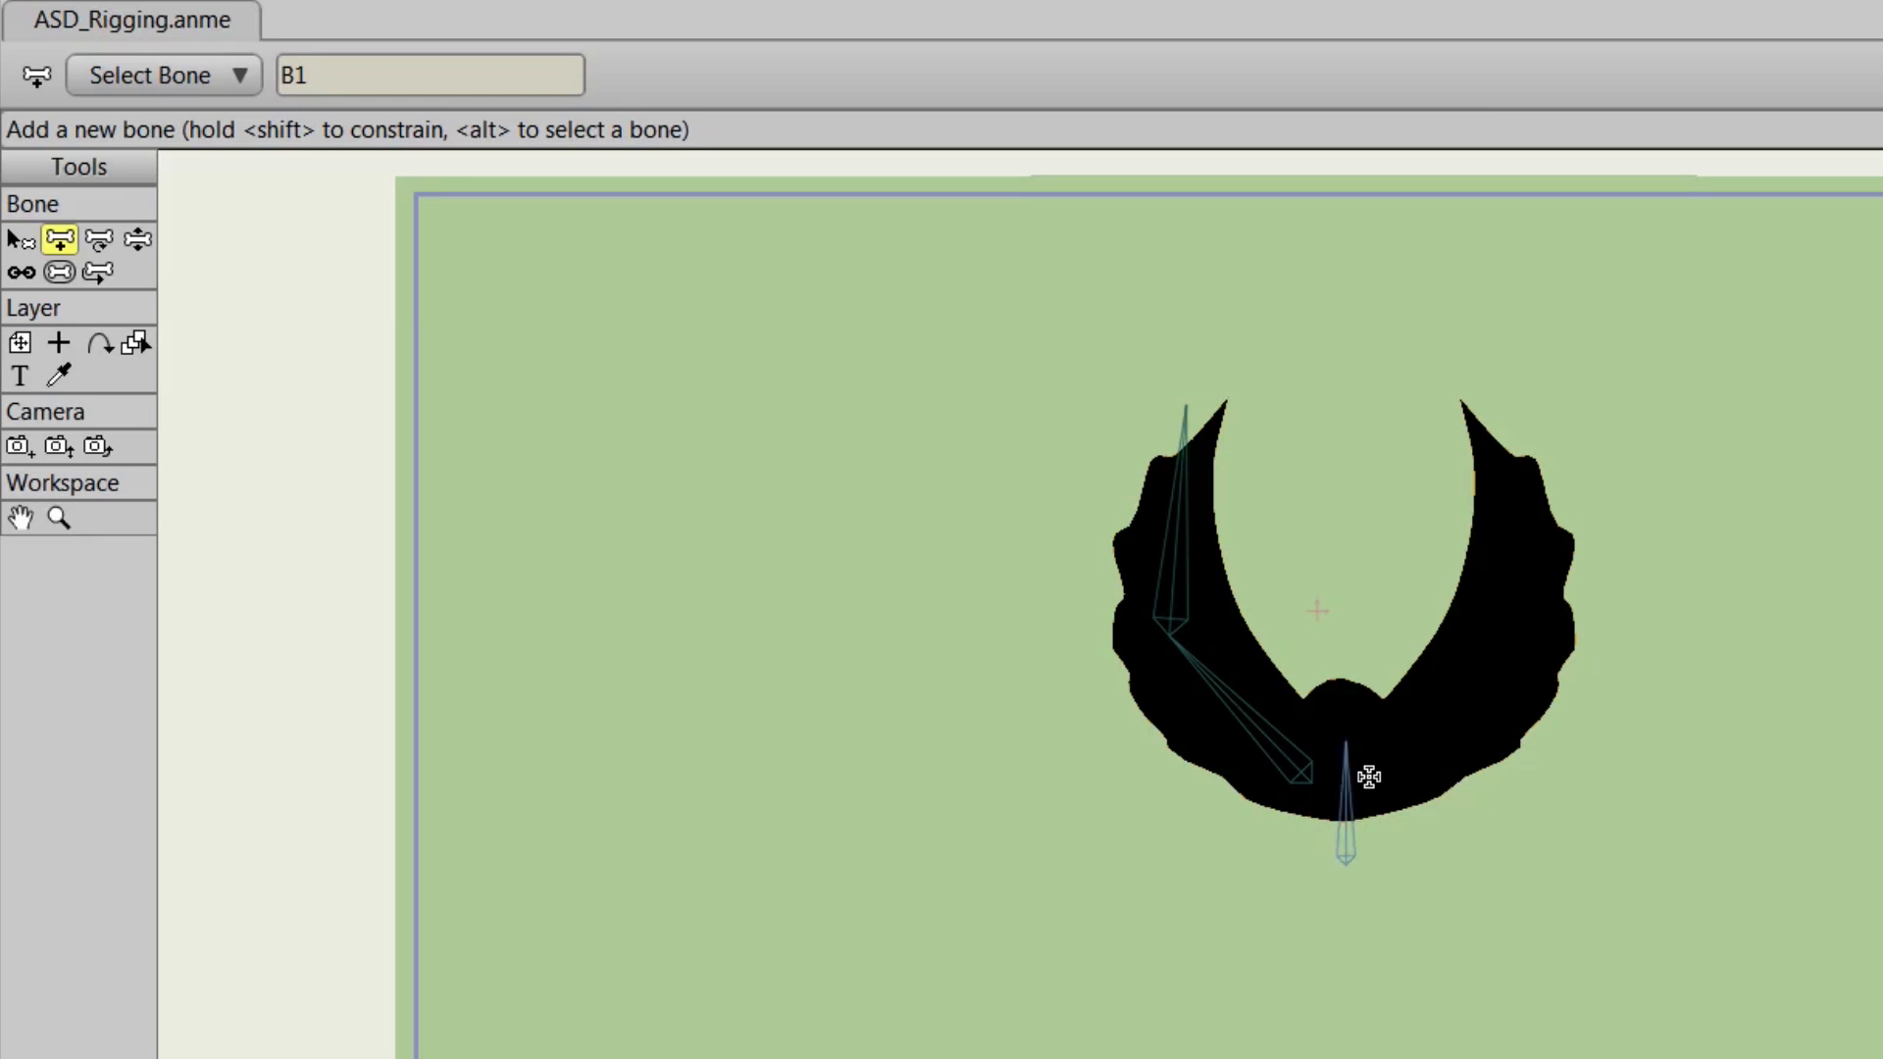
left_click_drag(1373, 772, 1518, 630)
left_click_drag(1518, 629, 1505, 423)
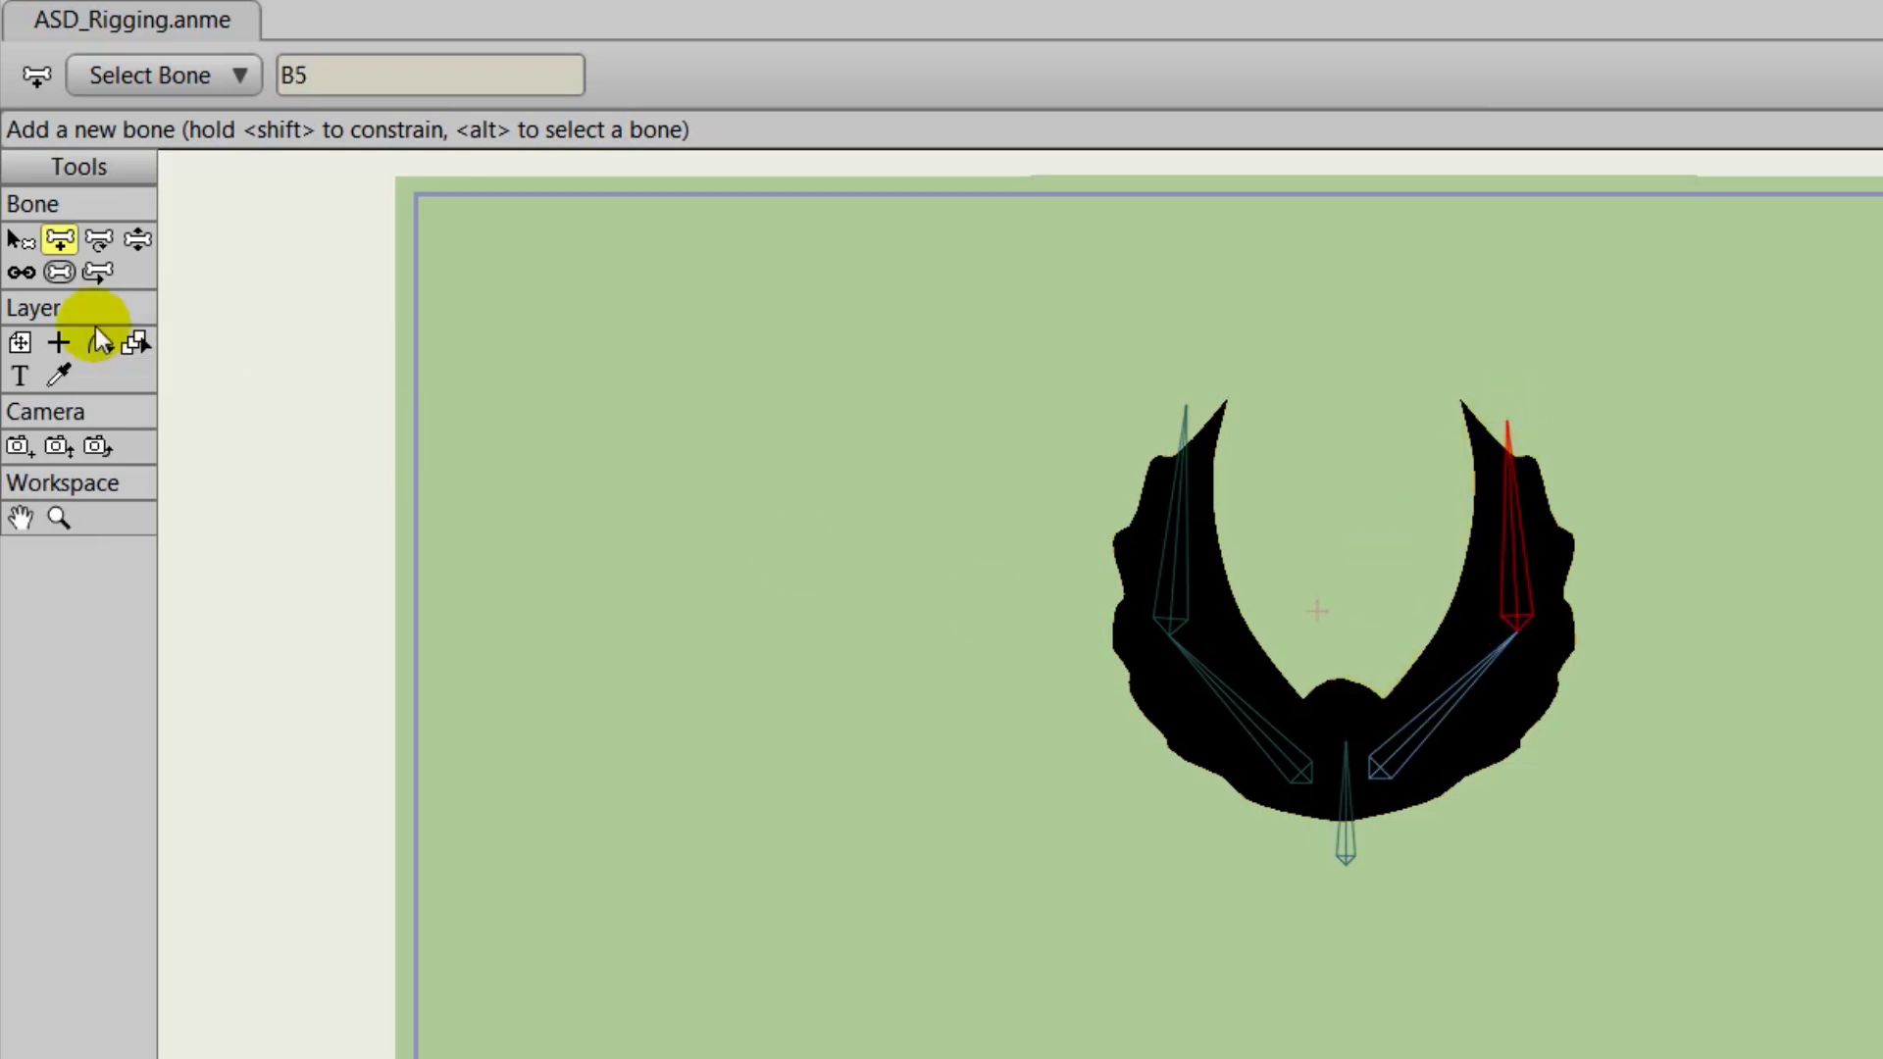
Inspect the bone strength areas and test the rig with Manipulate Bones by bending both wings outward.
left_click(59, 274)
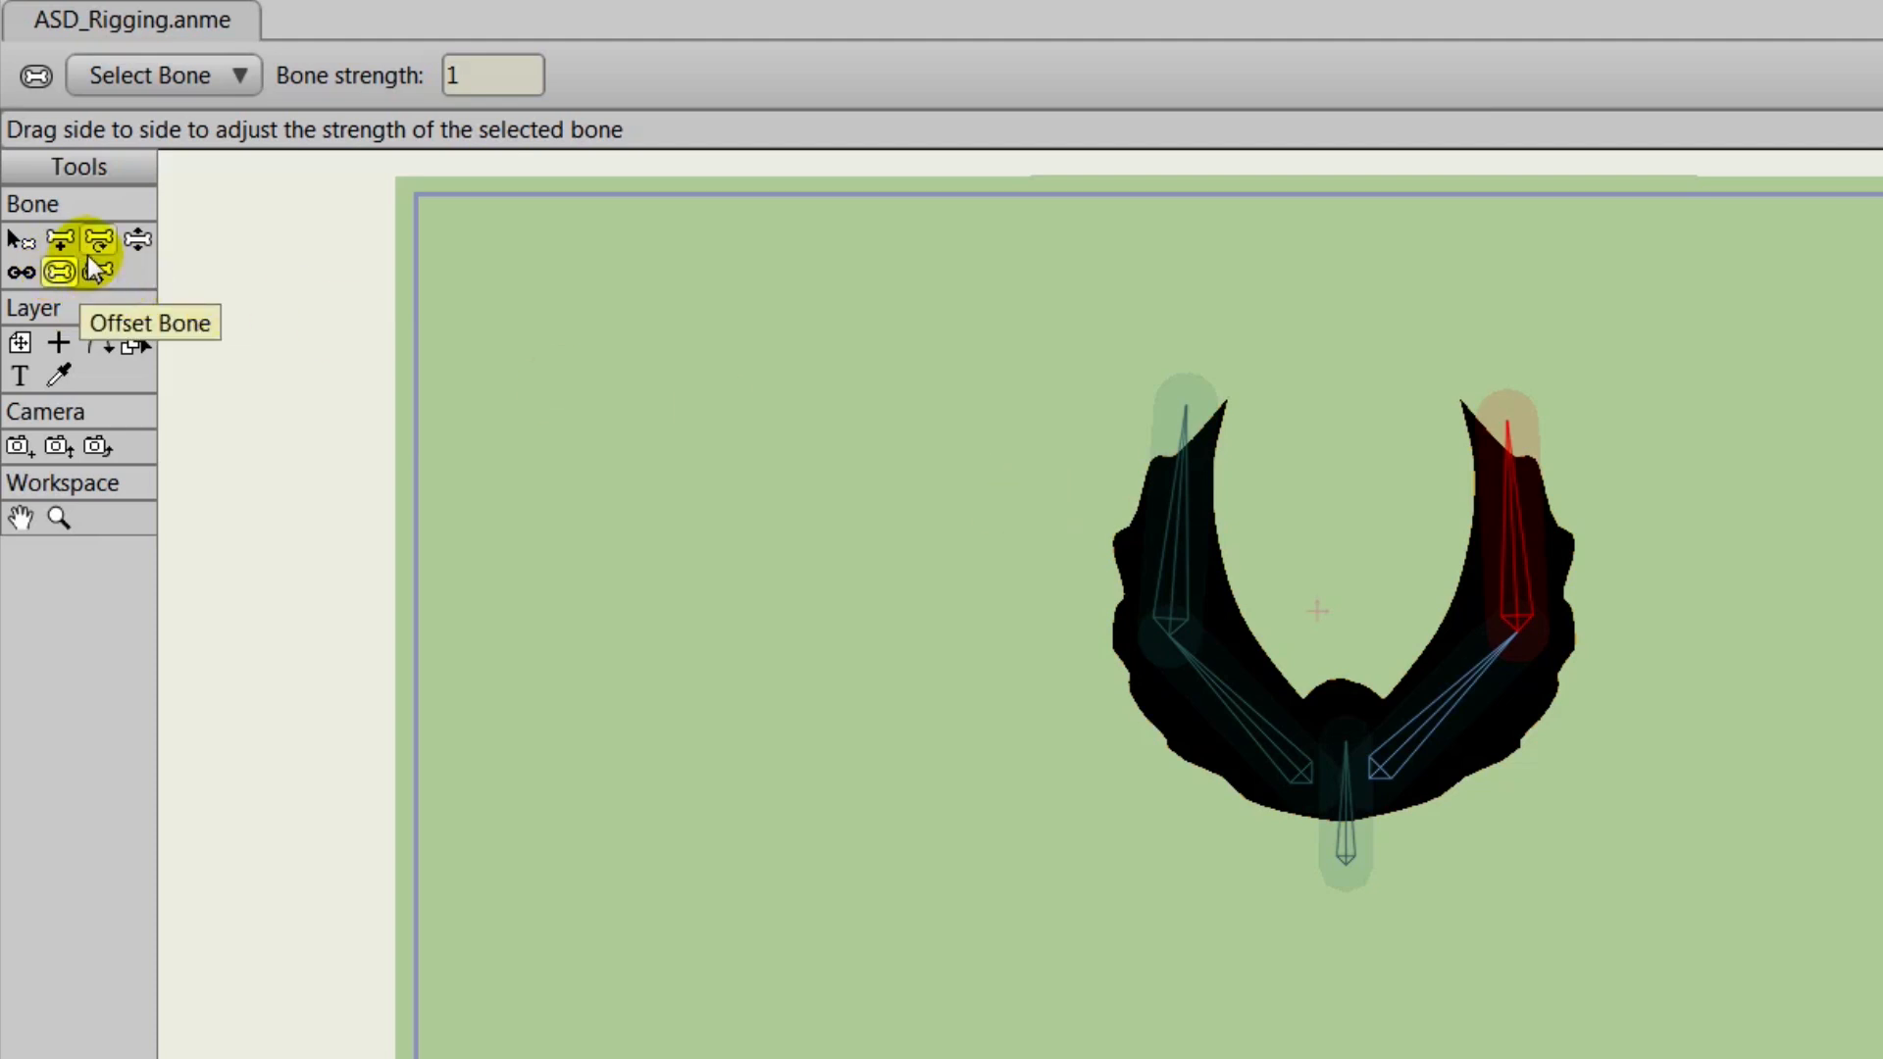
left_click(139, 251)
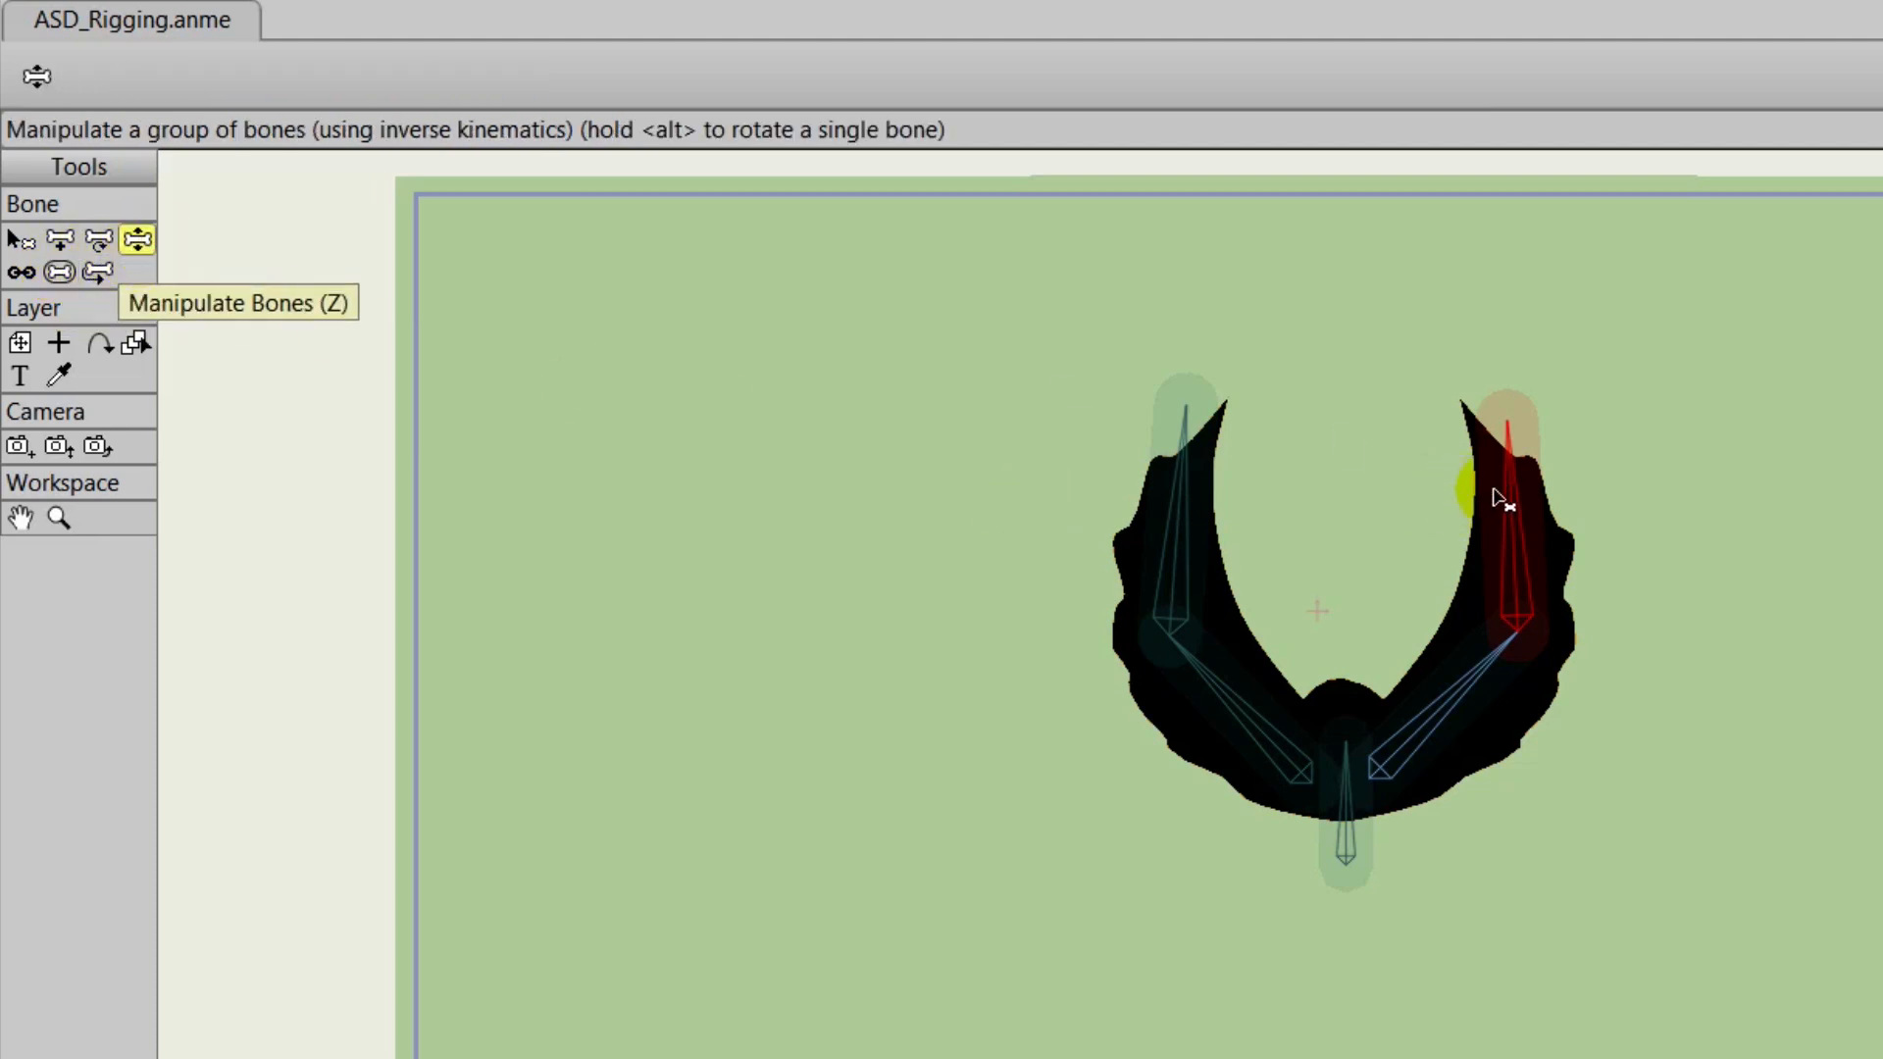
mouse_move(1491, 494)
left_mouse_down()
mouse_move(1619, 575)
mouse_move(1727, 739)
mouse_move(1719, 647)
mouse_move(1601, 450)
mouse_move(1412, 443)
mouse_move(1408, 492)
mouse_move(1716, 550)
left_mouse_up()
left_click(1255, 556)
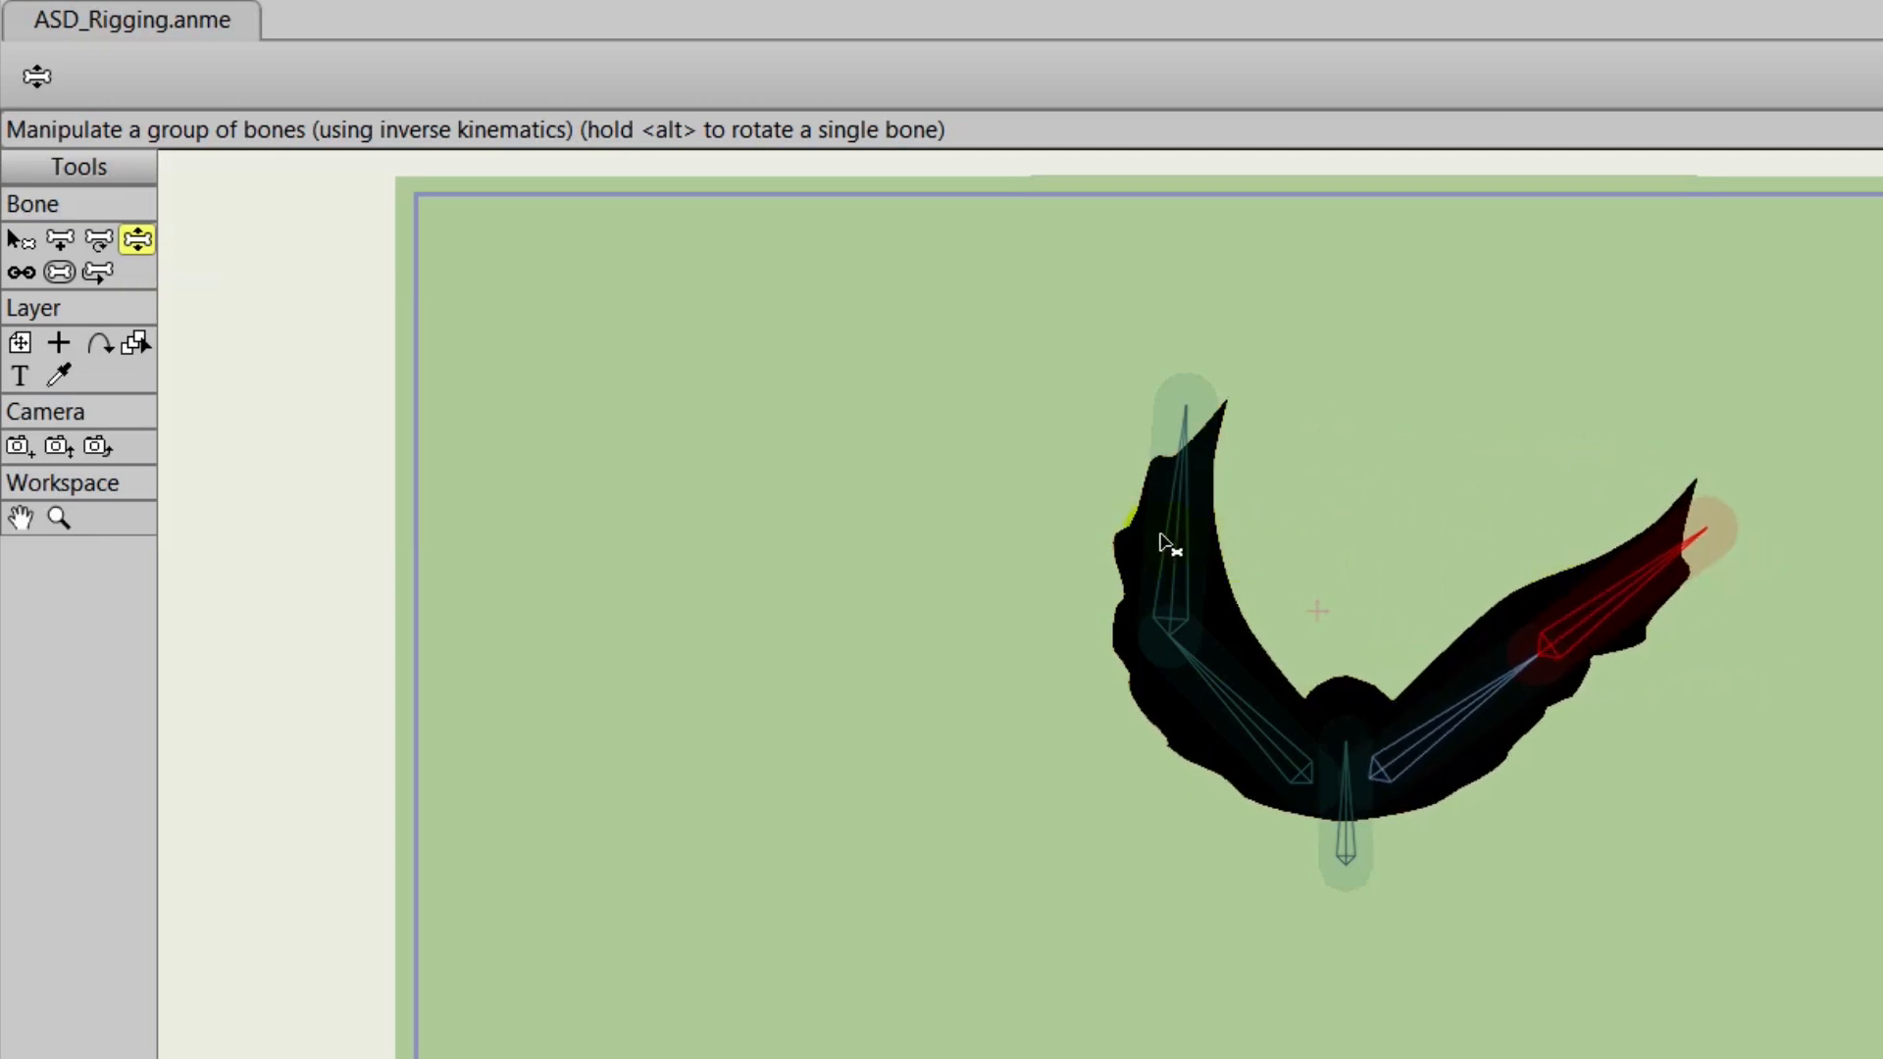
mouse_move(1160, 537)
left_mouse_down()
mouse_move(882, 630)
mouse_move(788, 599)
mouse_move(1038, 496)
mouse_move(1042, 421)
mouse_move(819, 470)
mouse_move(316, 380)
left_mouse_up()
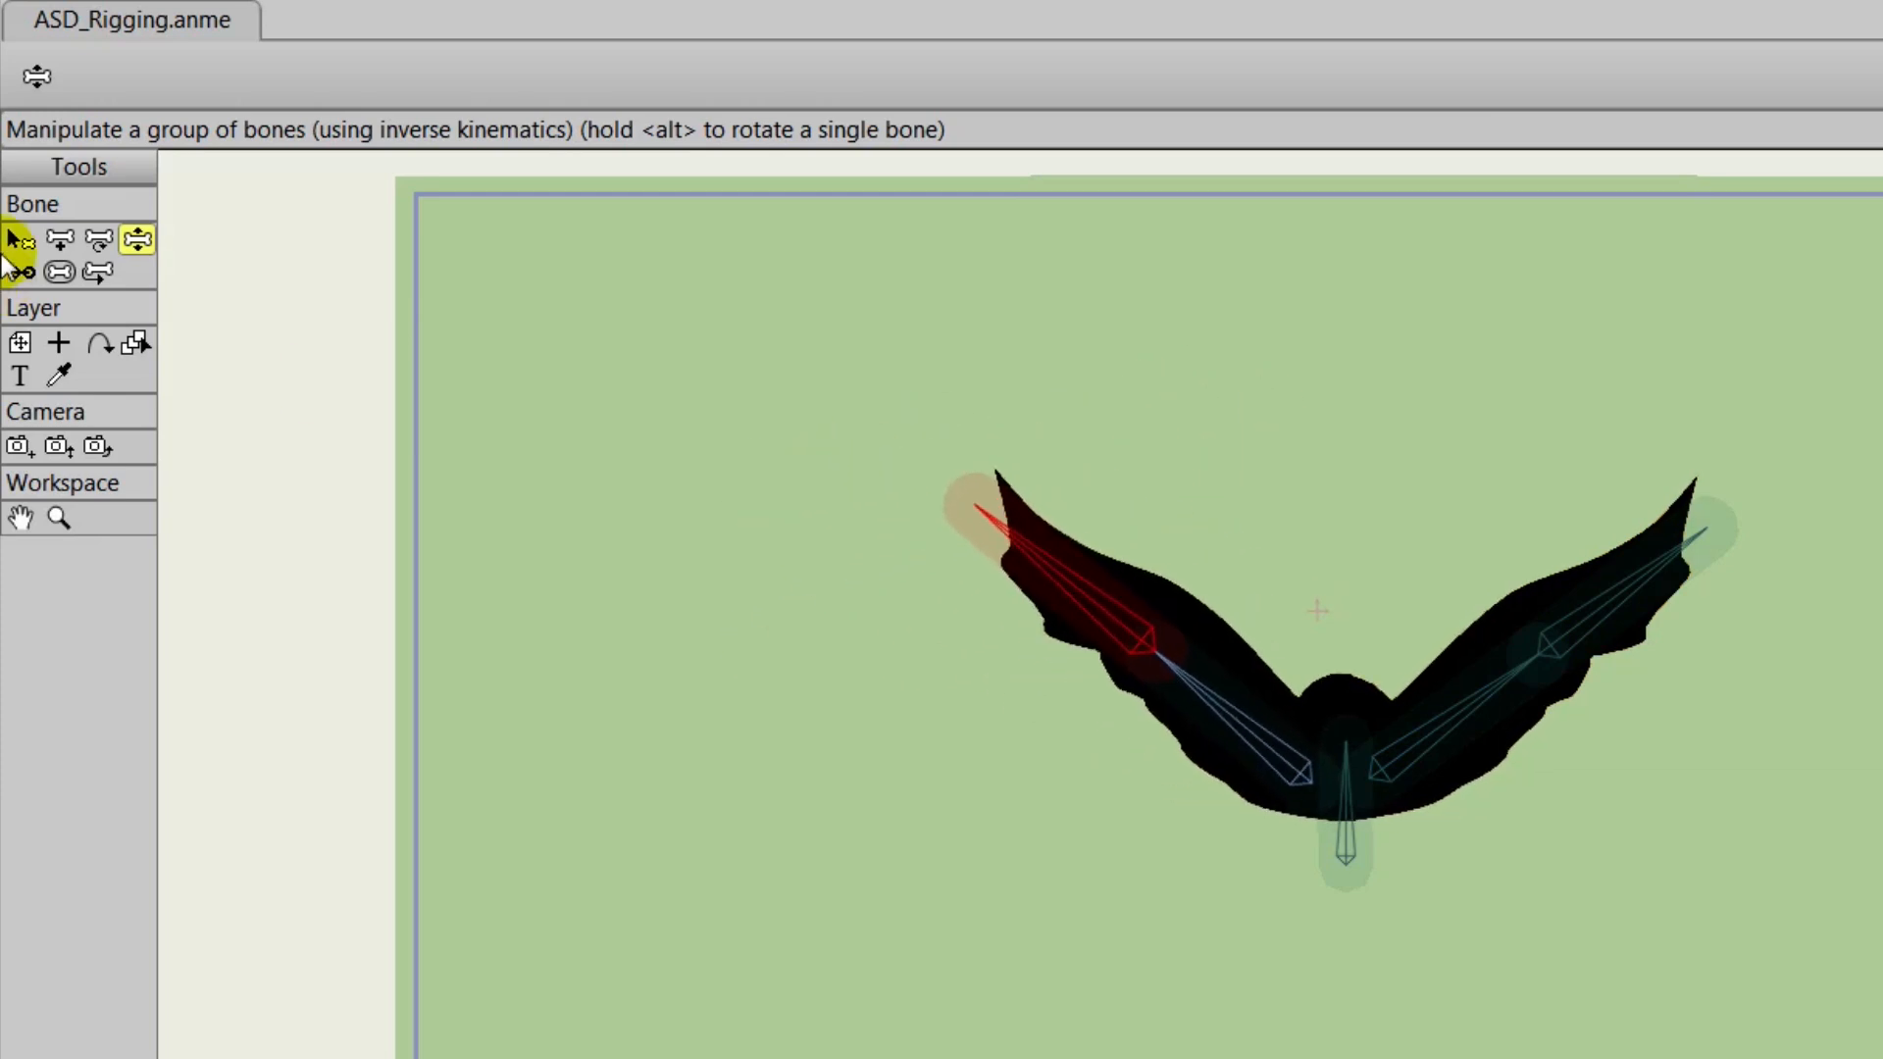
left_click(20, 240)
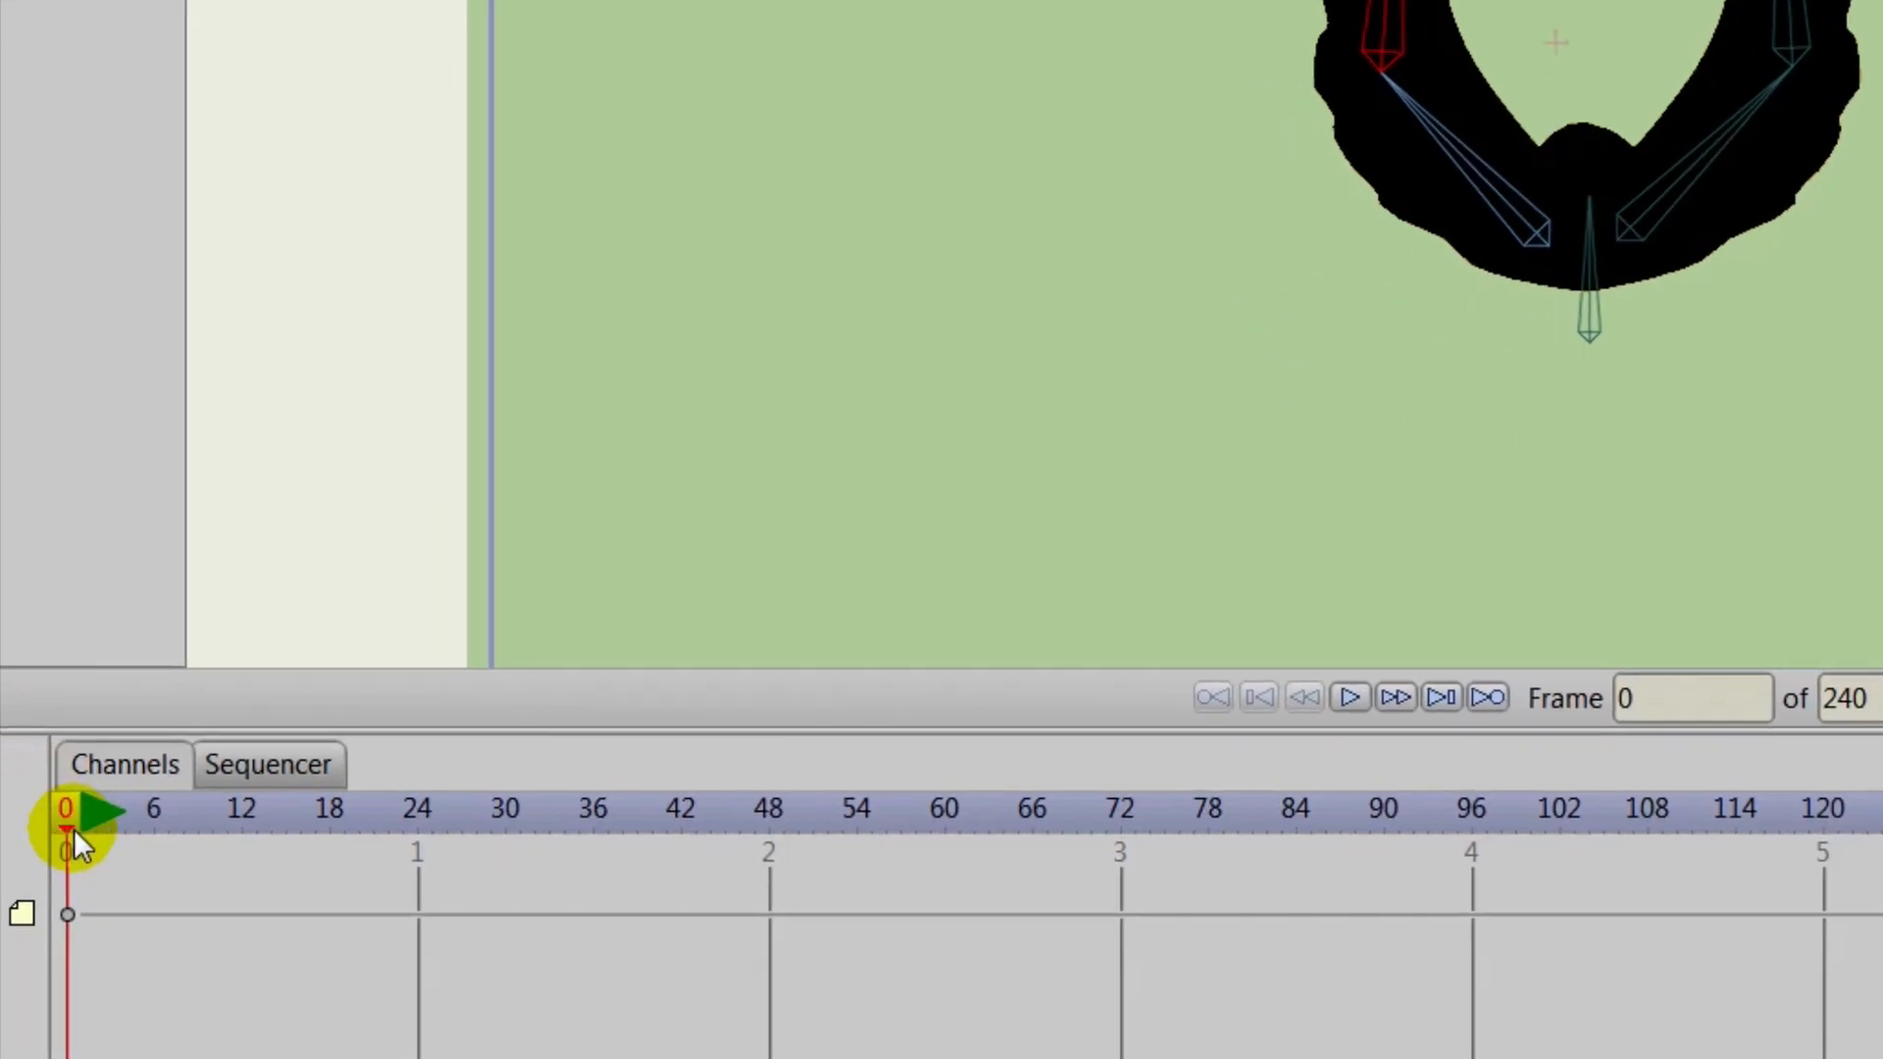
Go to frame 1 and keyframe the wings-up starting pose on the wing bones.
left_click_drag(73, 828, 80, 831)
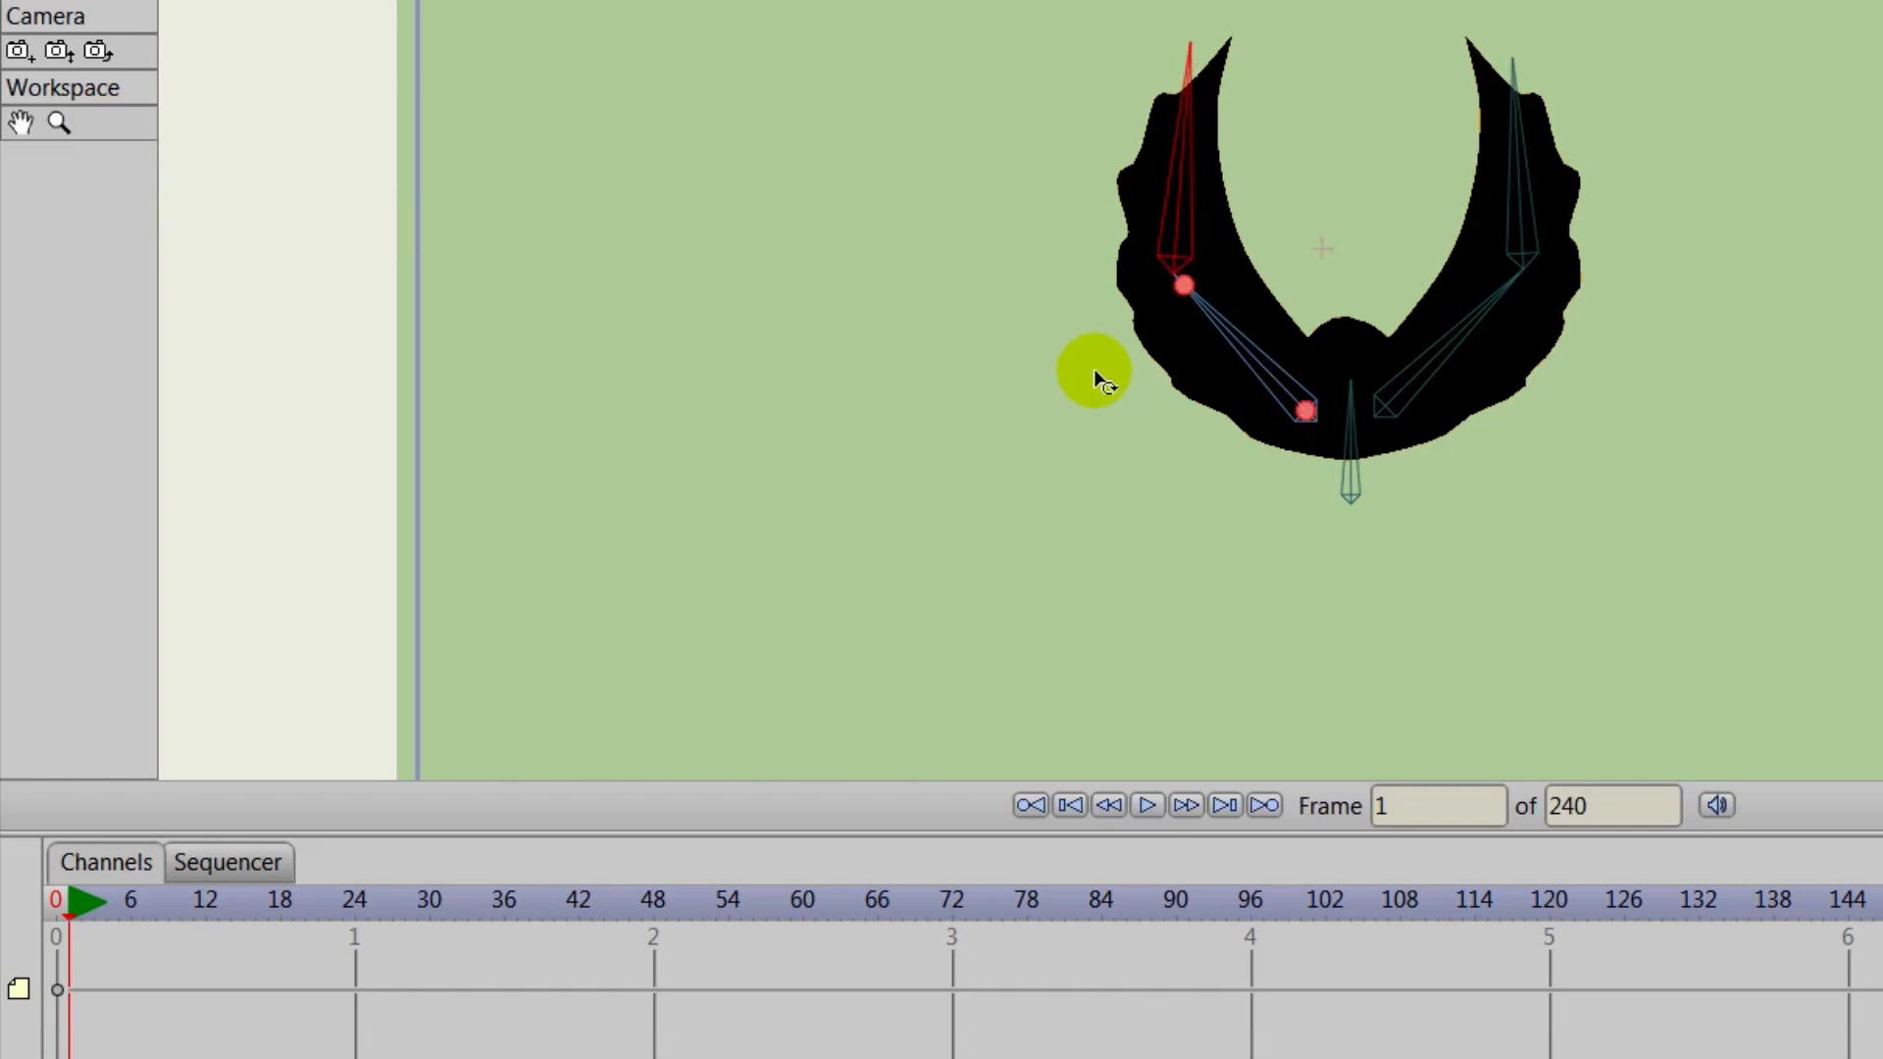
left_click(1250, 362)
left_click(1253, 355)
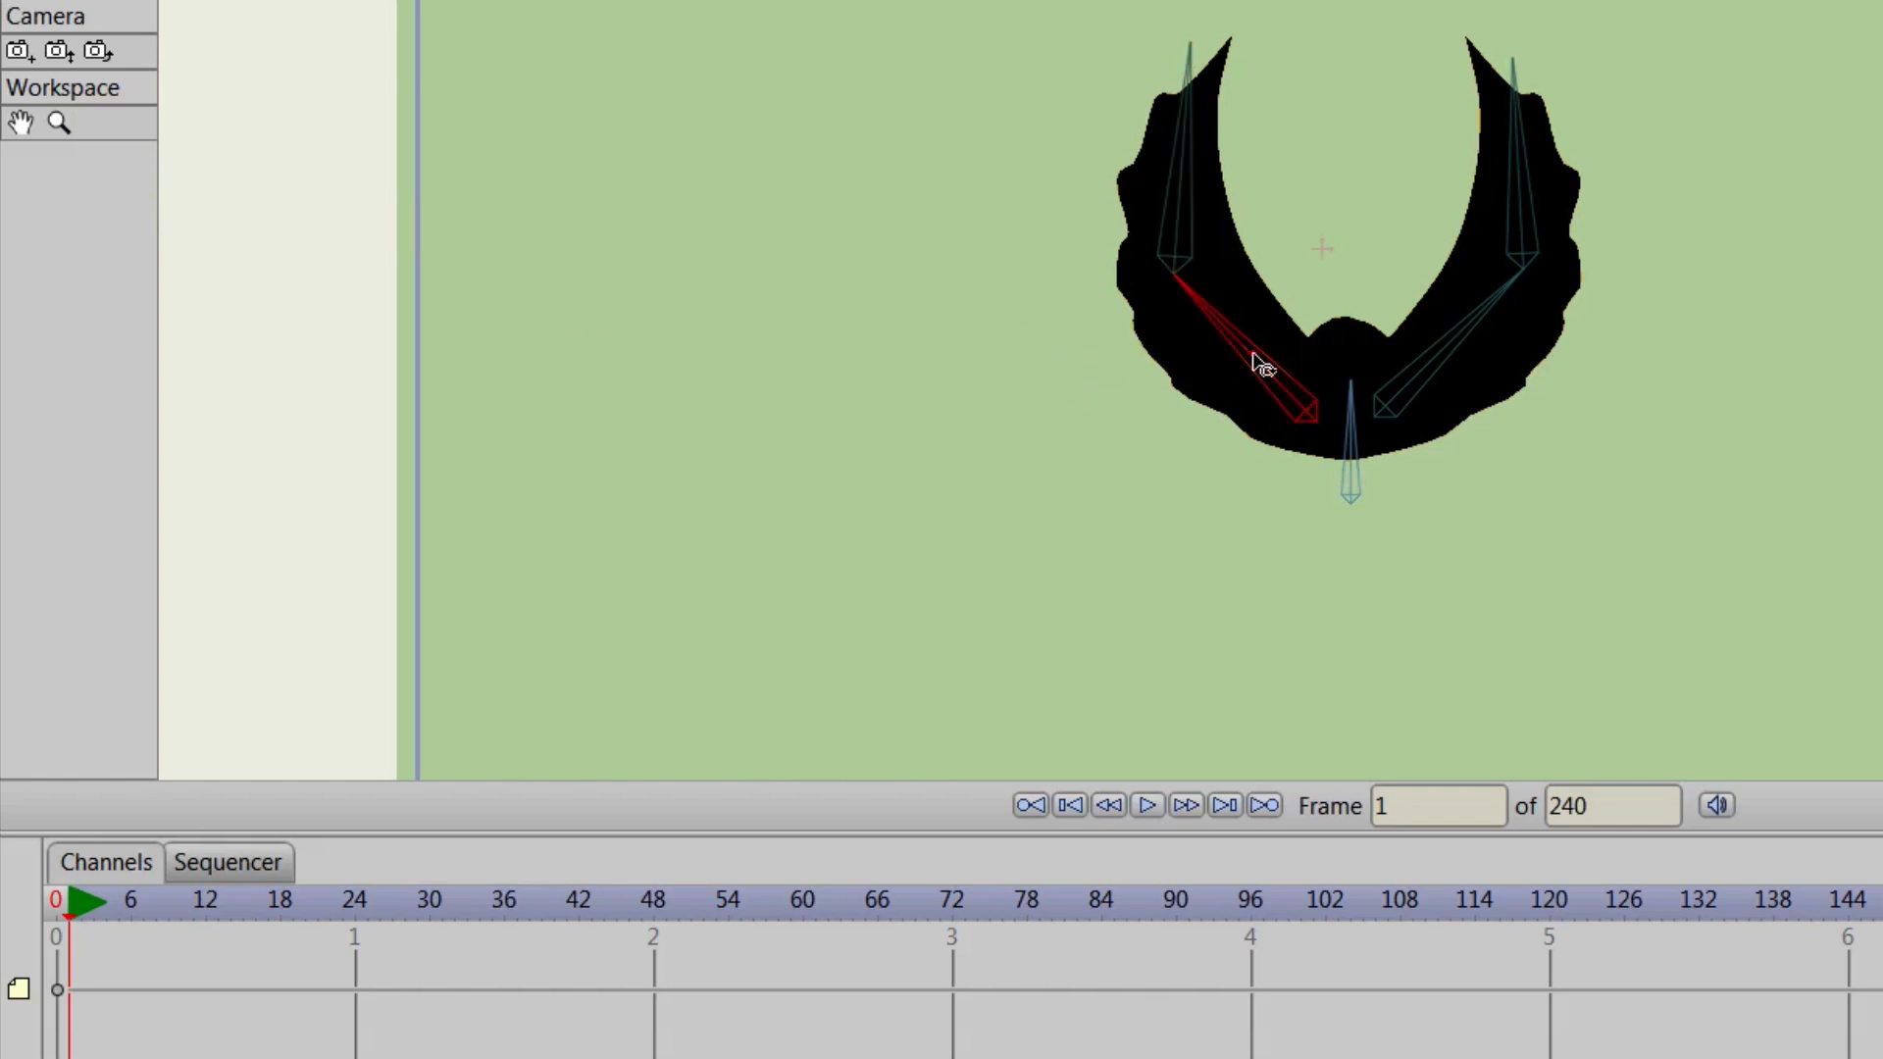
left_click(1178, 204)
left_click(1474, 323)
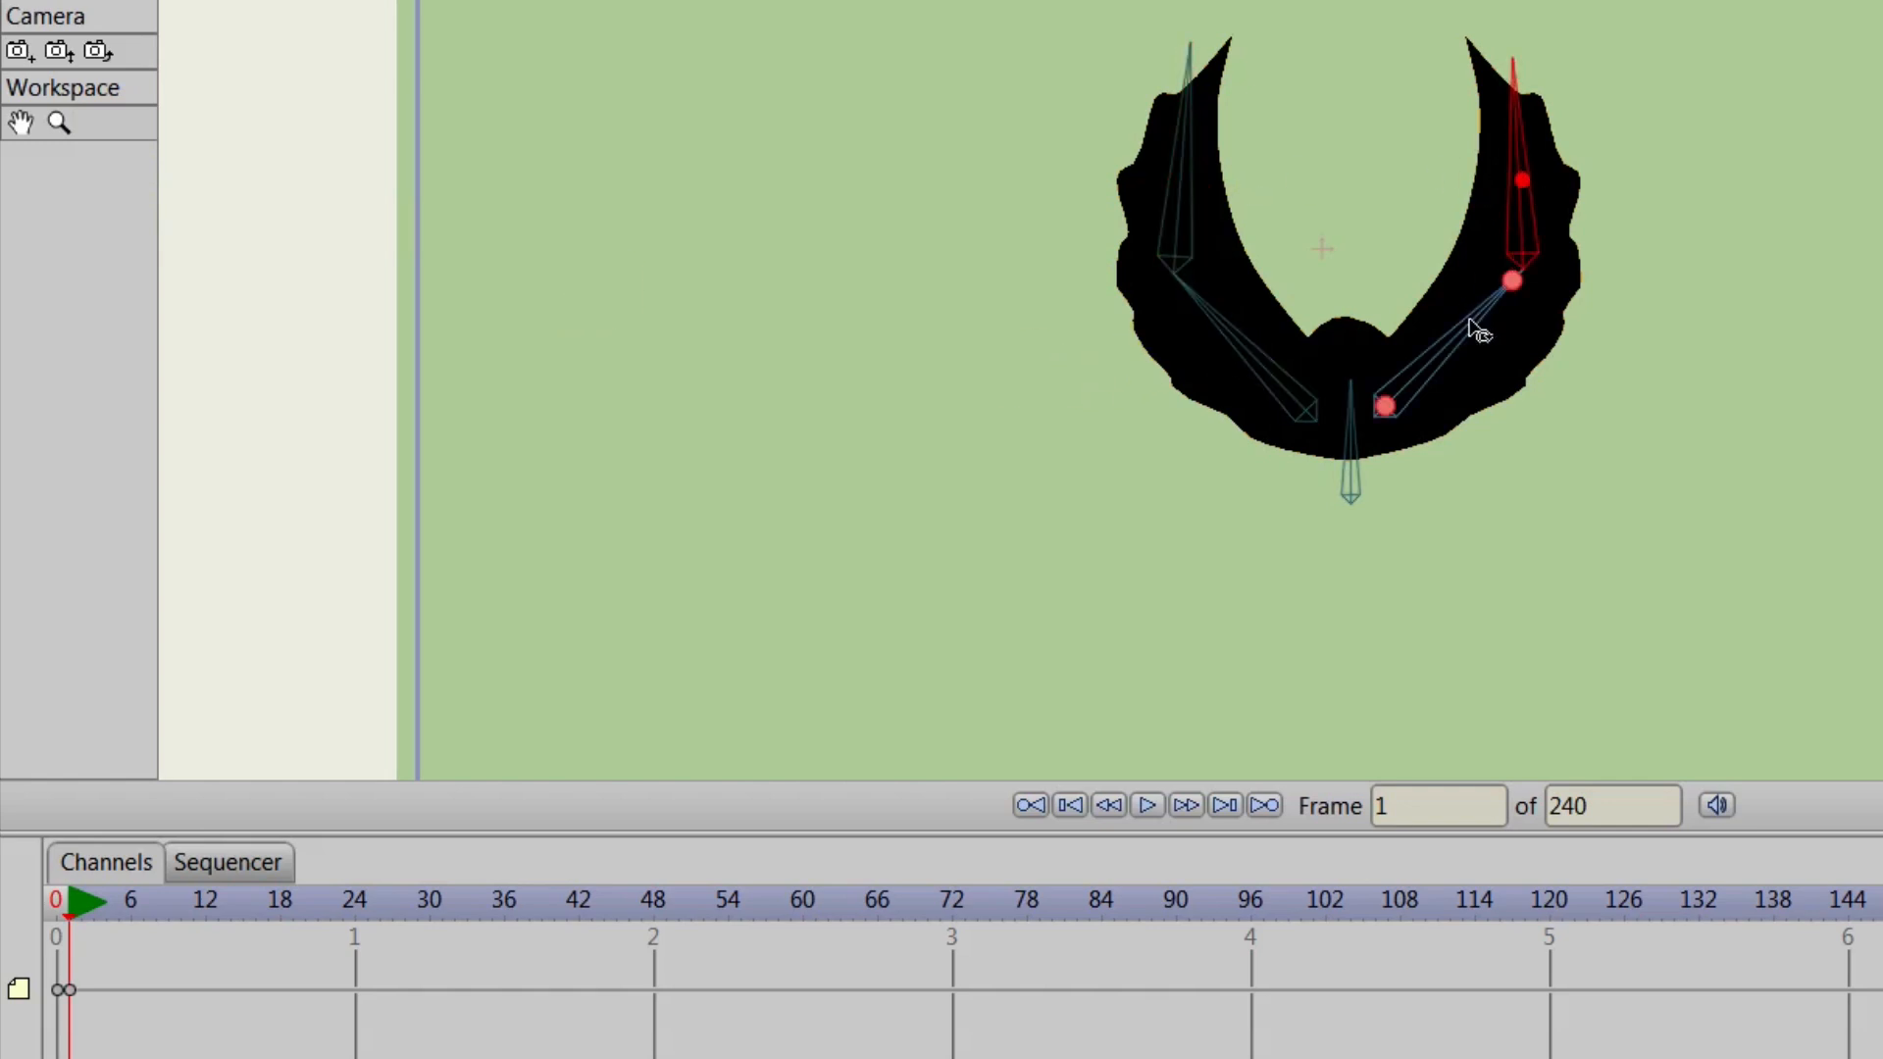
left_click(84, 767)
At frame 9, rotate both inner wing bones downward so the wings swing below the bird's body.
left_click_drag(66, 912, 169, 943)
left_click(1101, 403)
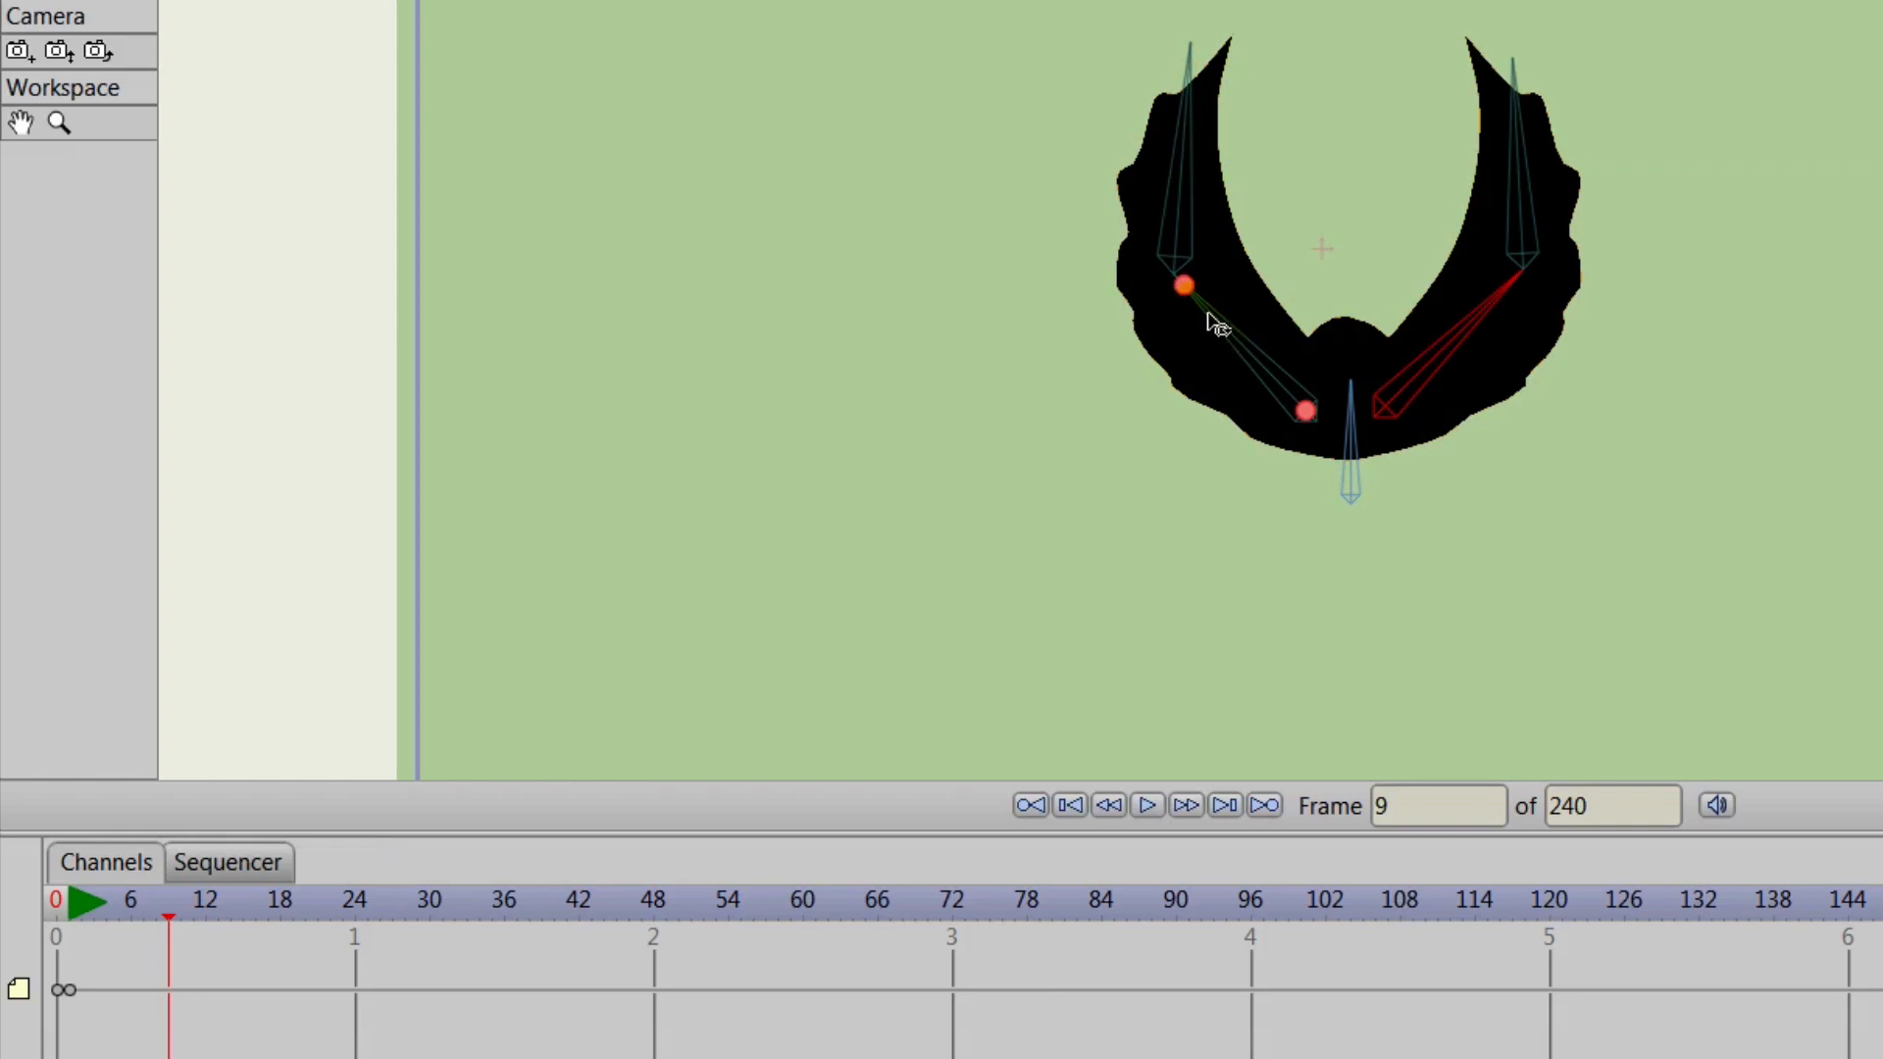
left_click_drag(1208, 320, 1243, 513)
left_click_drag(1479, 327, 1431, 528)
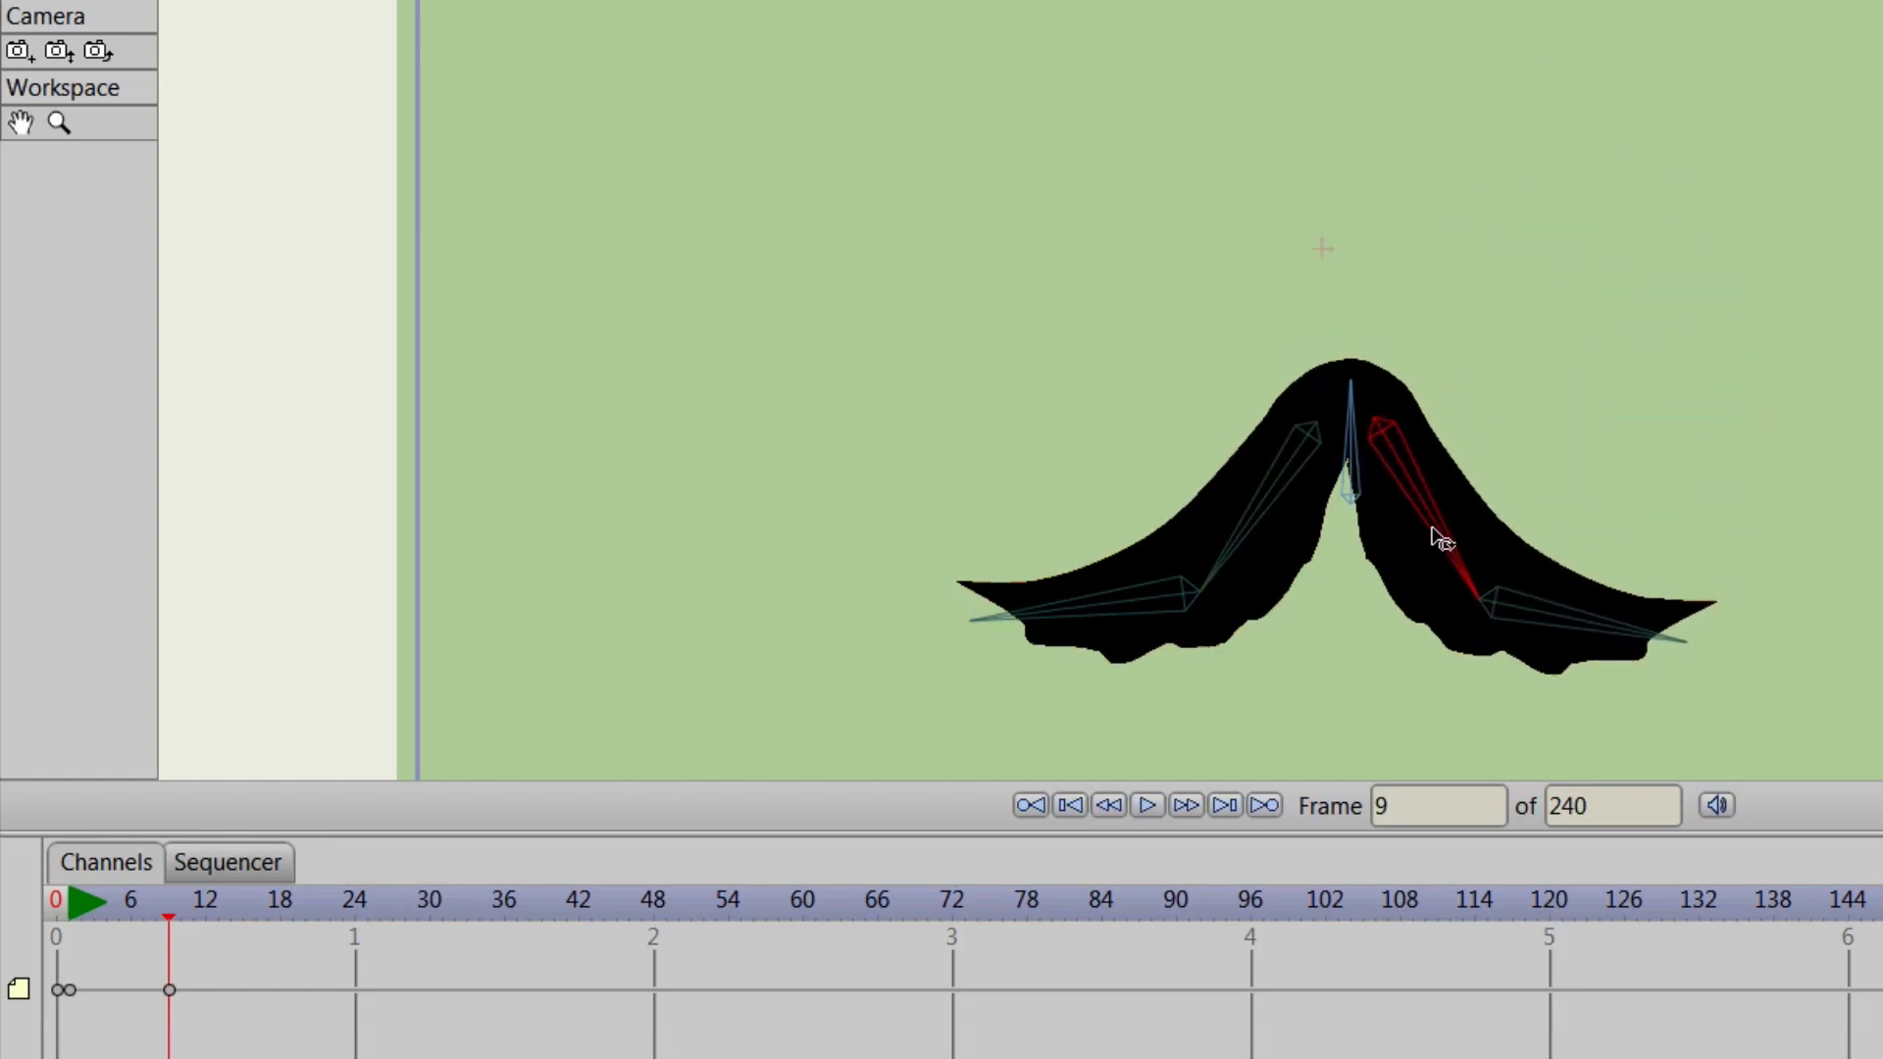
Rotate both outer wing bones further down at frame 9 and fine-tune the inner bones to form an inverted V.
left_click_drag(1528, 606, 1504, 647)
left_click(1119, 614)
left_click_drag(1119, 623, 1142, 687)
left_click_drag(1245, 537, 1255, 541)
left_click_drag(1435, 517, 1431, 519)
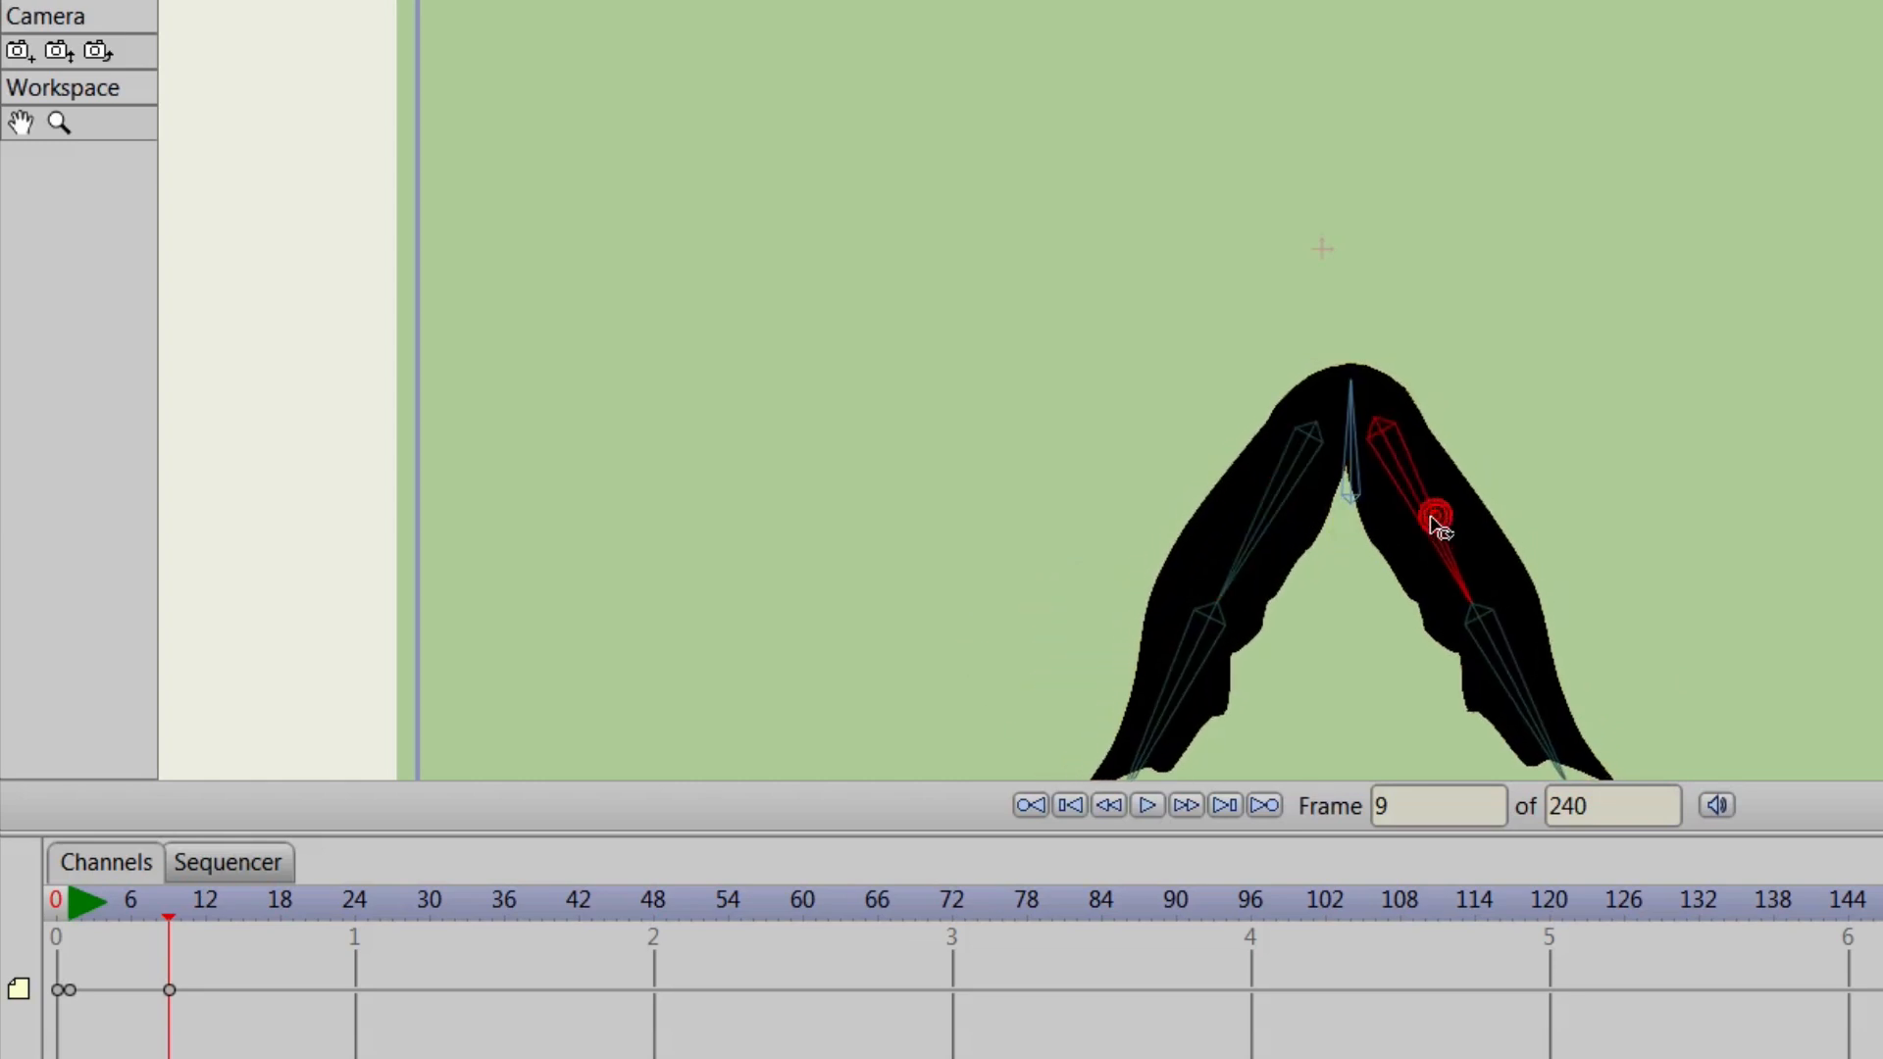
Copy the wings-up keyframe from frame 1 and paste it at frame 18.
left_click_drag(168, 915, 274, 933)
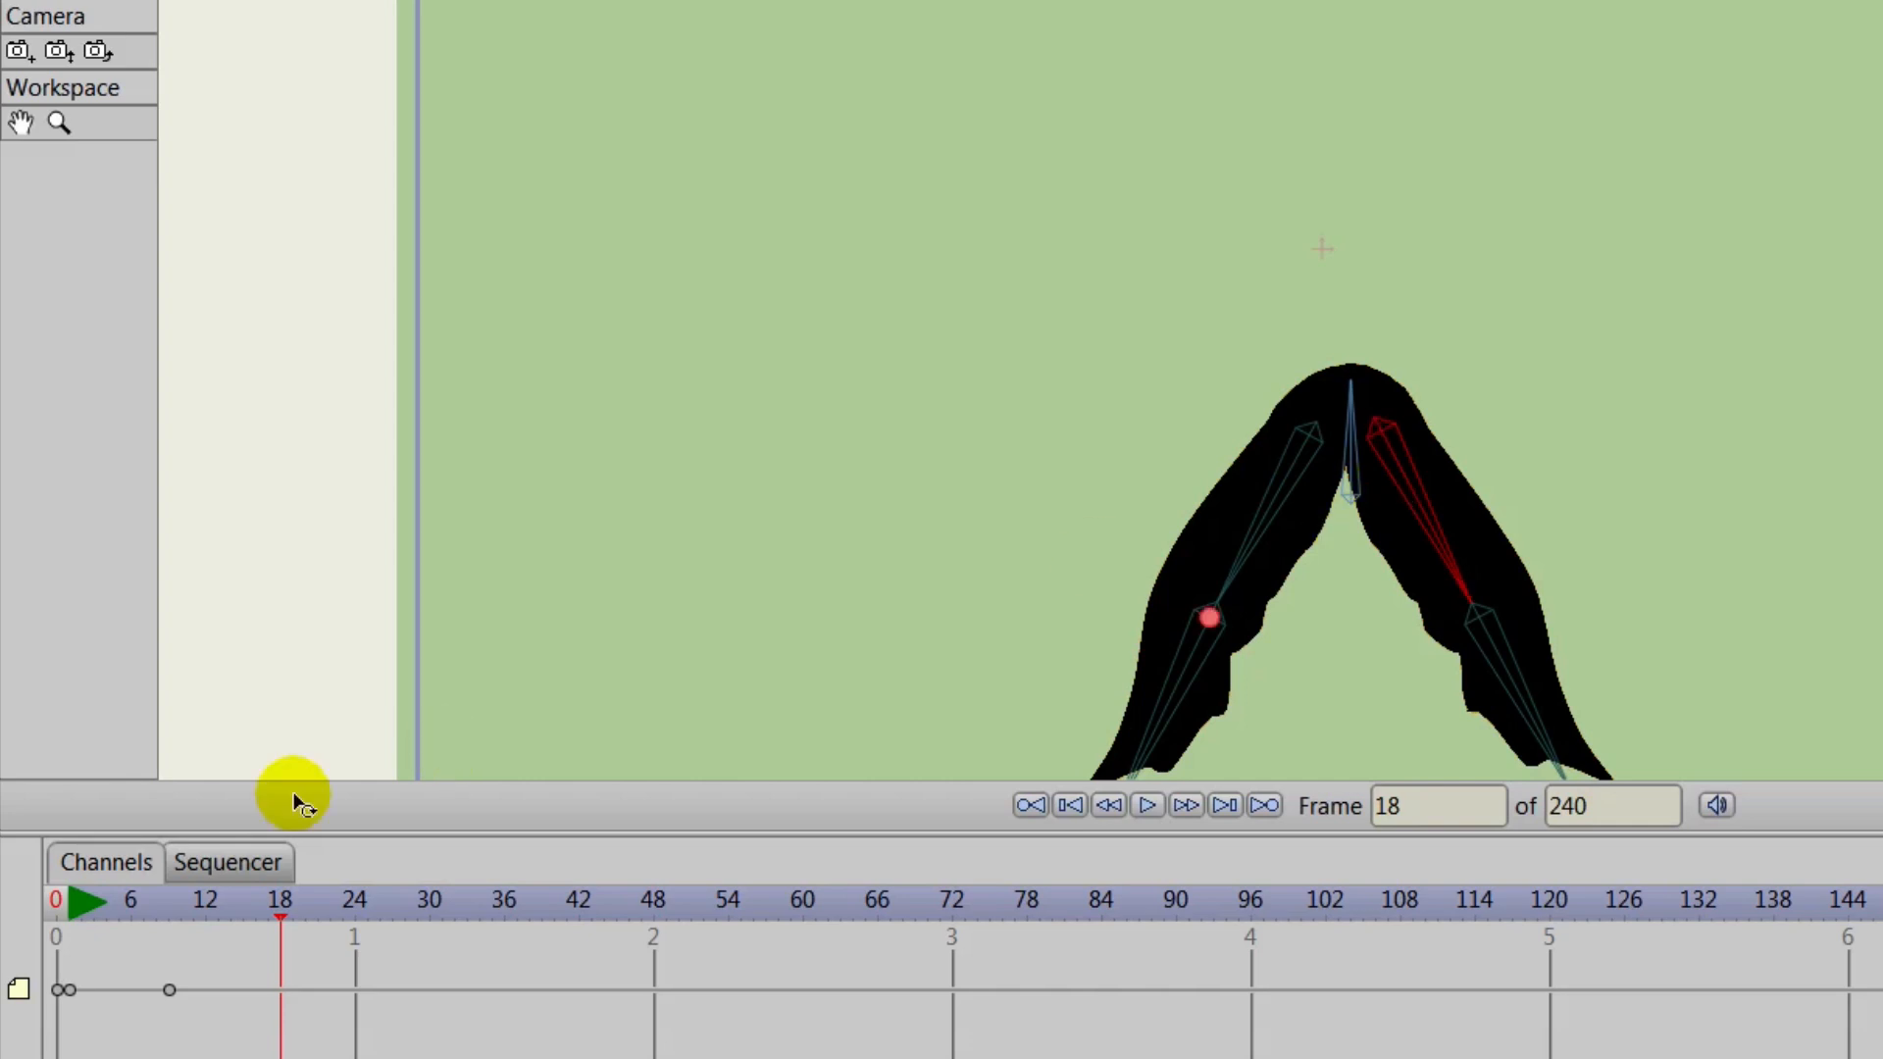
left_click_drag(91, 979, 68, 1010)
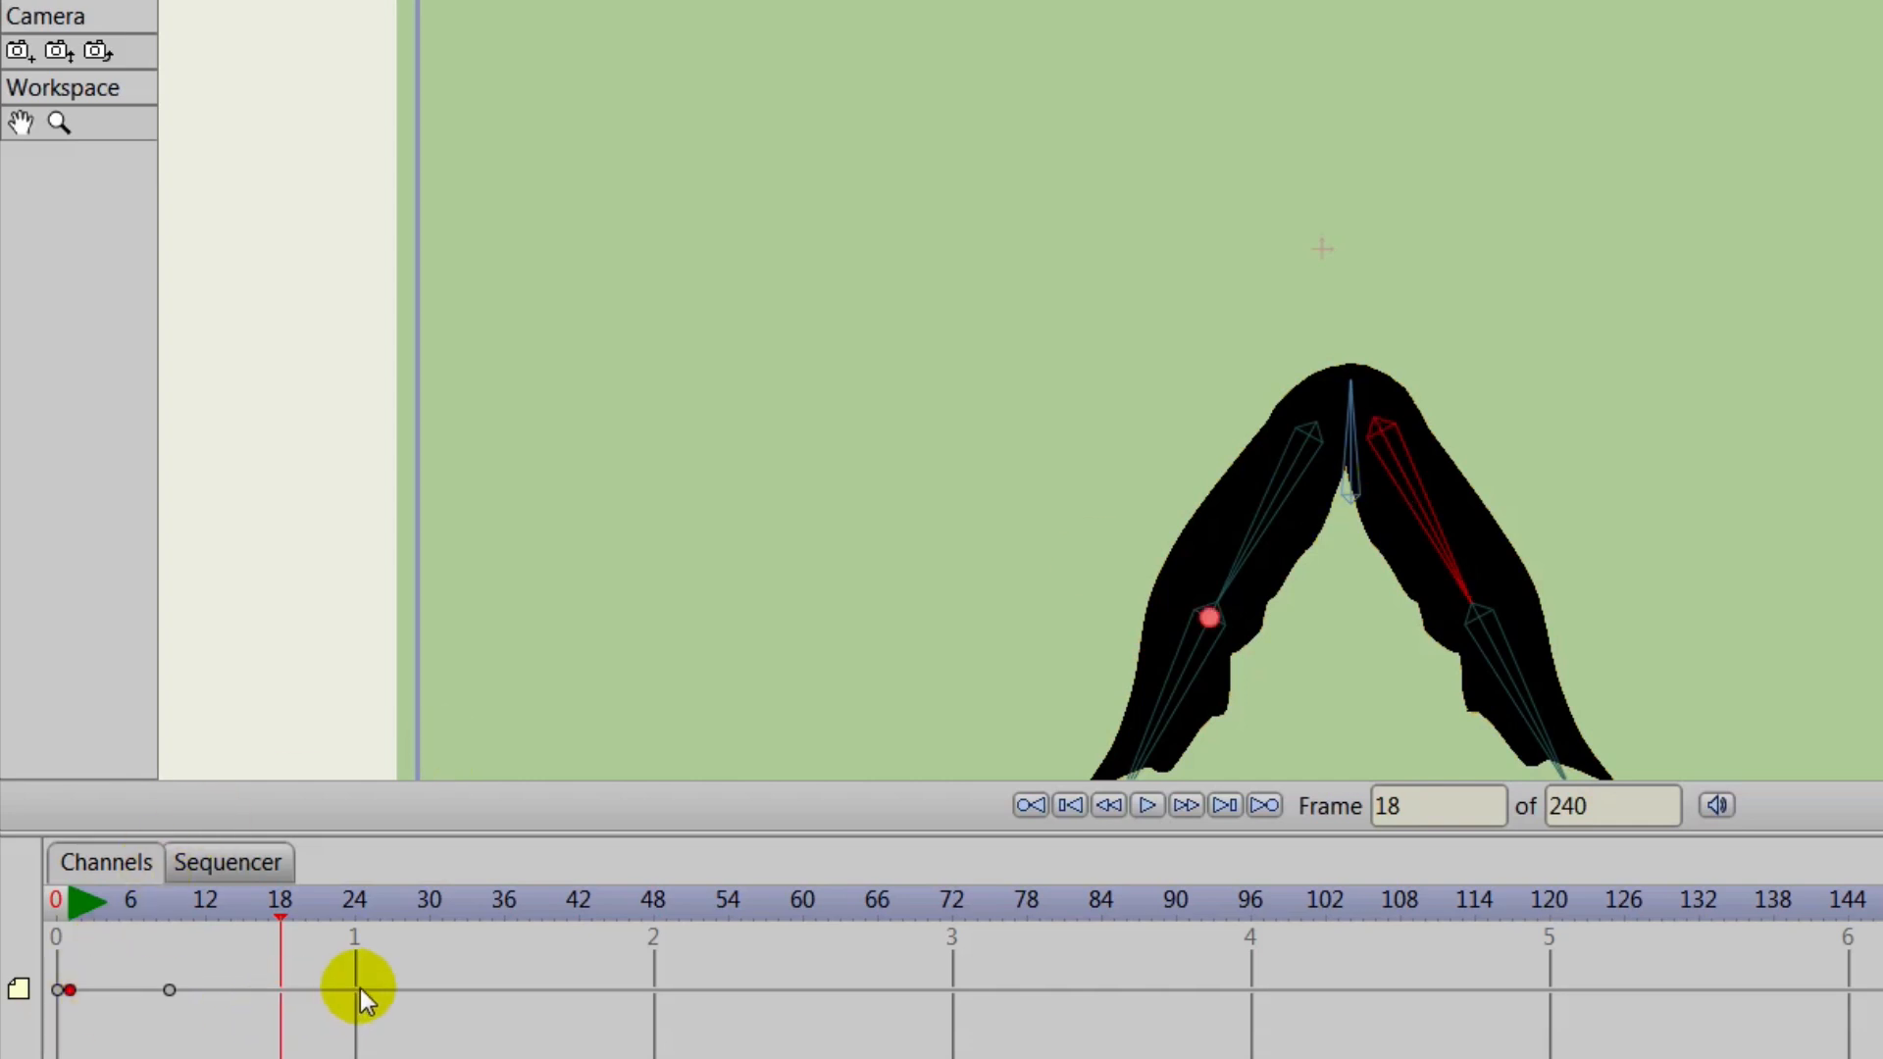
key("ctrl+v")
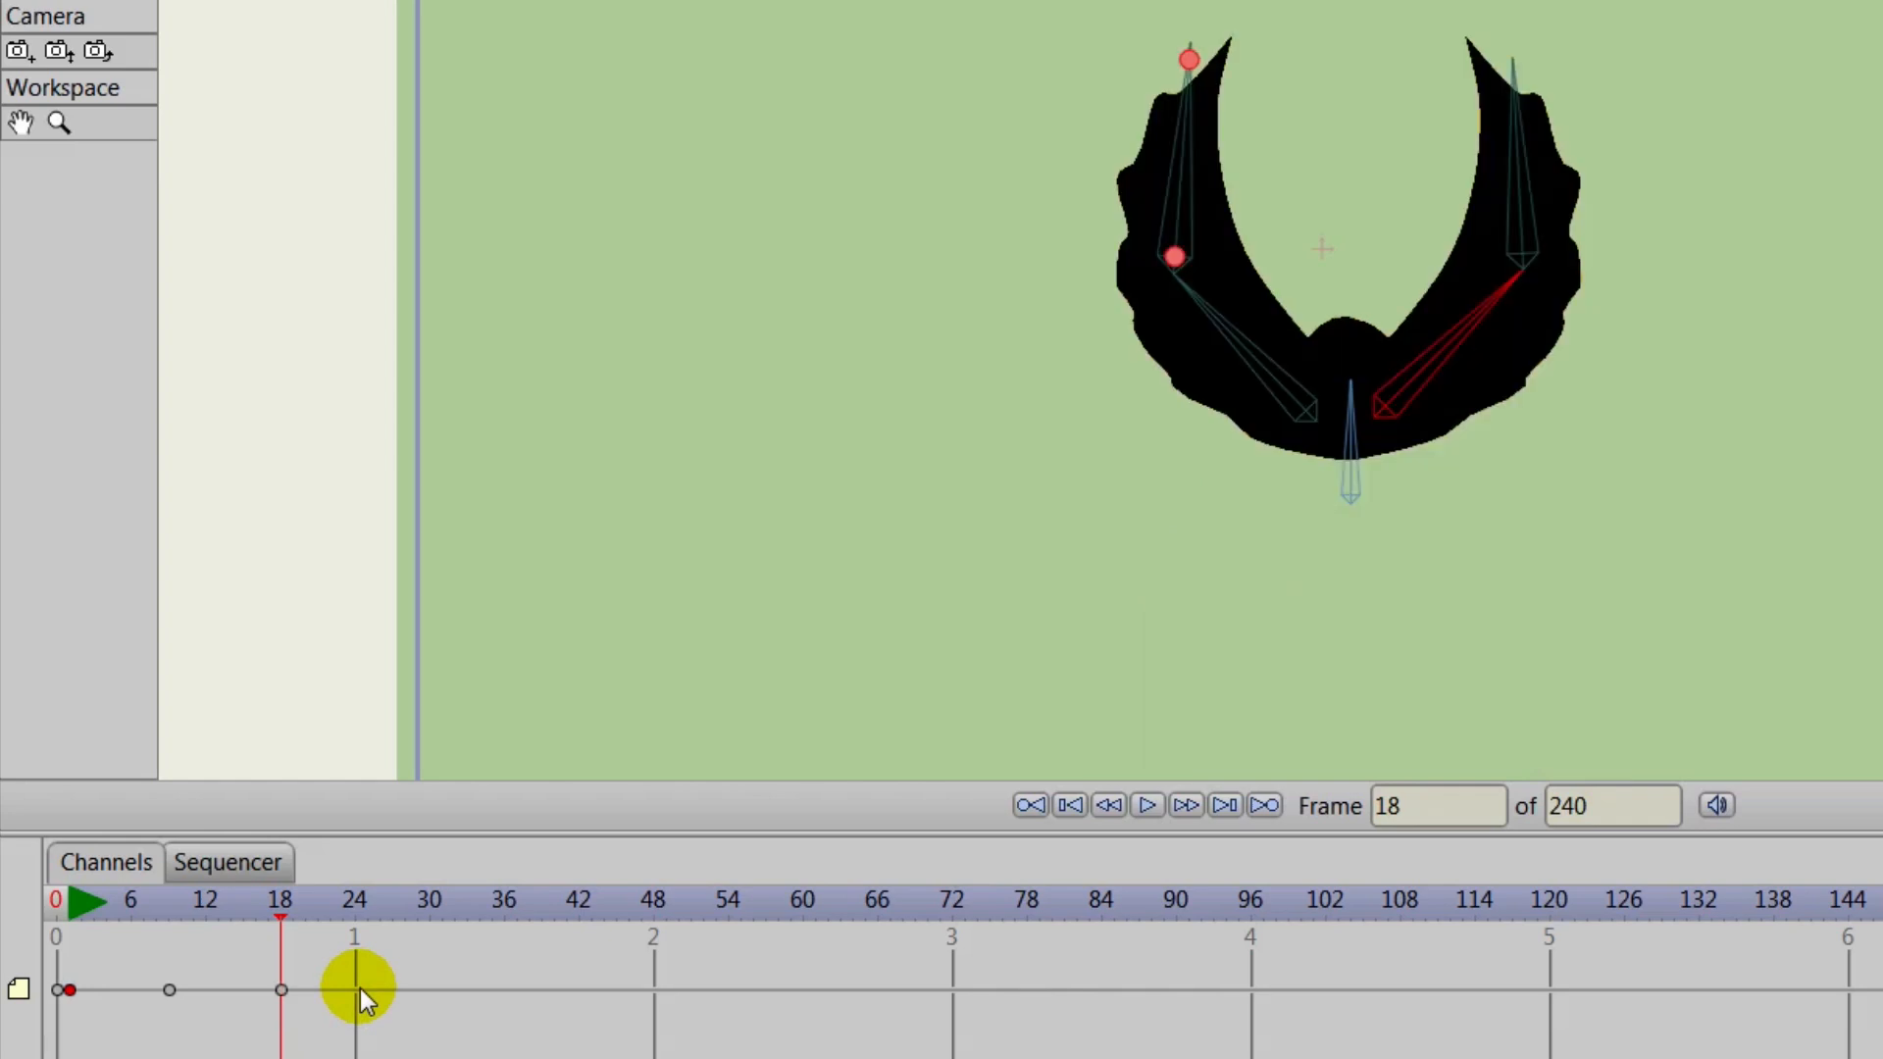
At frame 5, rotate both outer wing bones upward so the wing tips trail behind during the downstroke.
left_click_drag(284, 904, 118, 951)
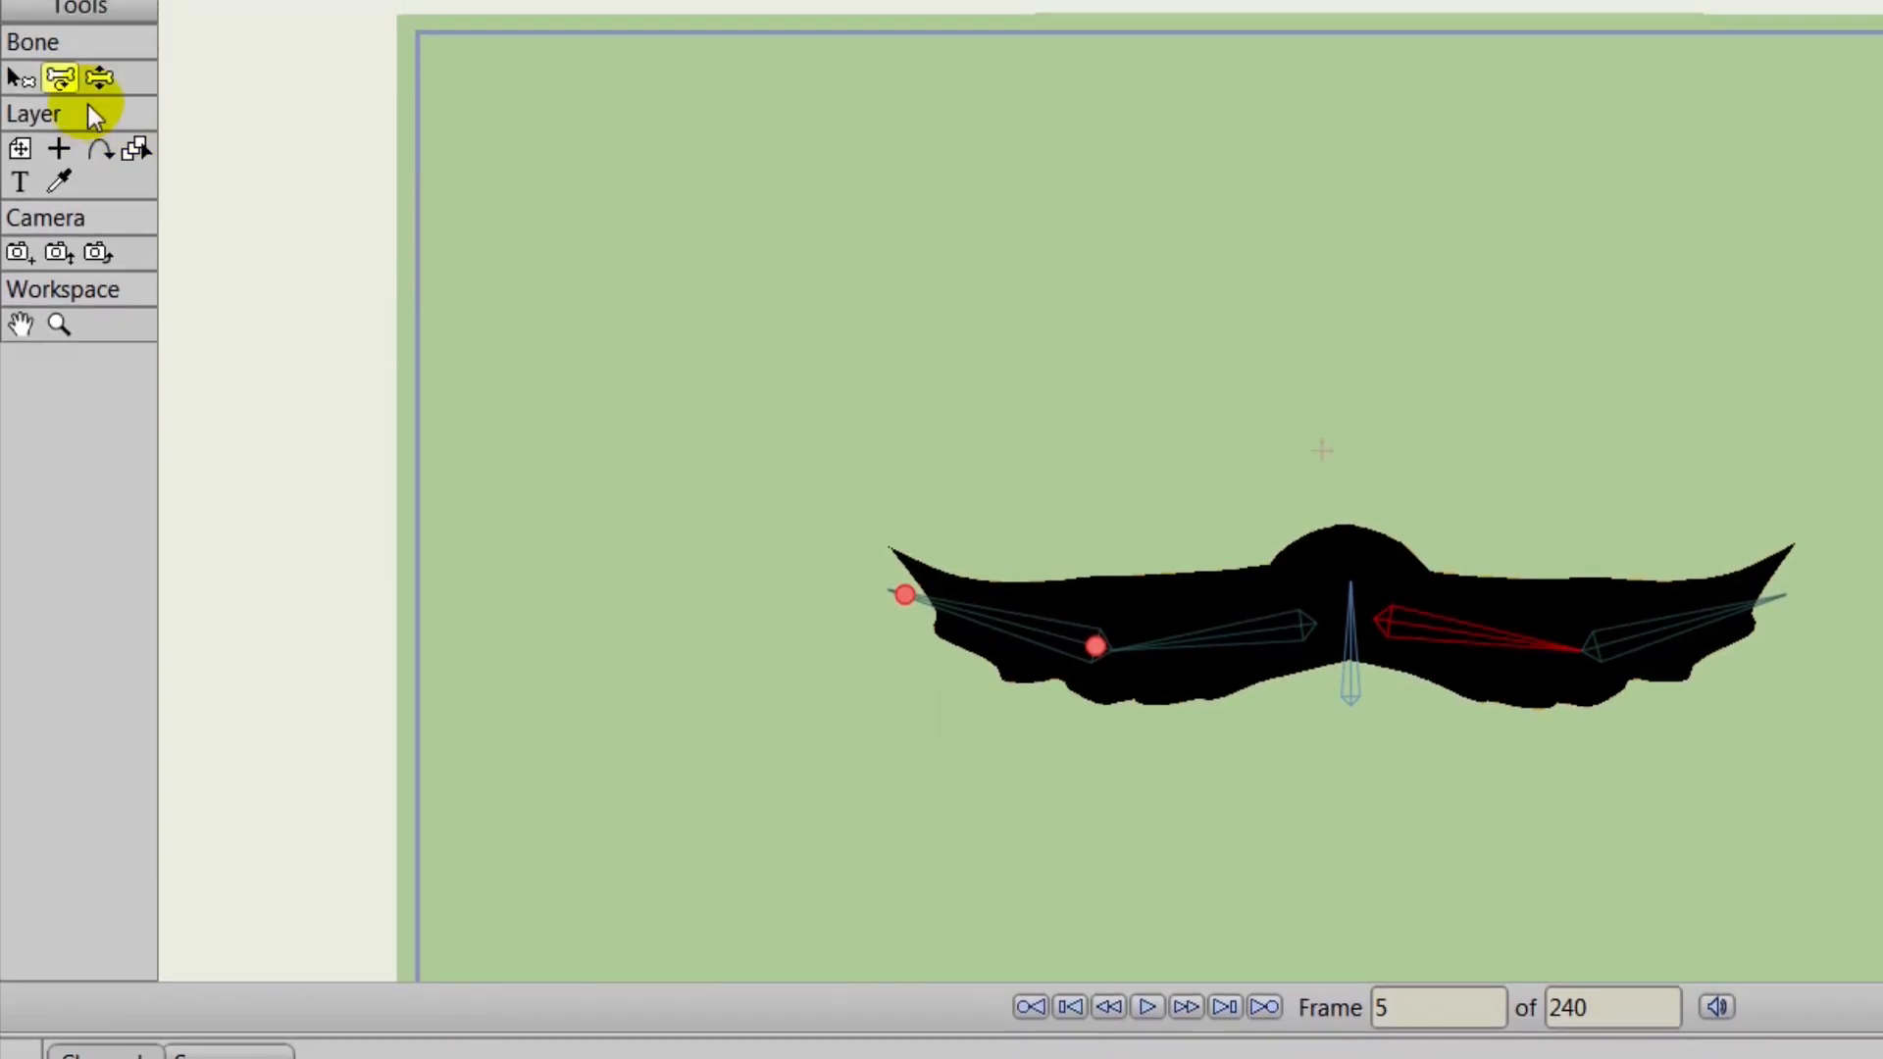
left_click(980, 588)
left_click_drag(976, 610, 1001, 555)
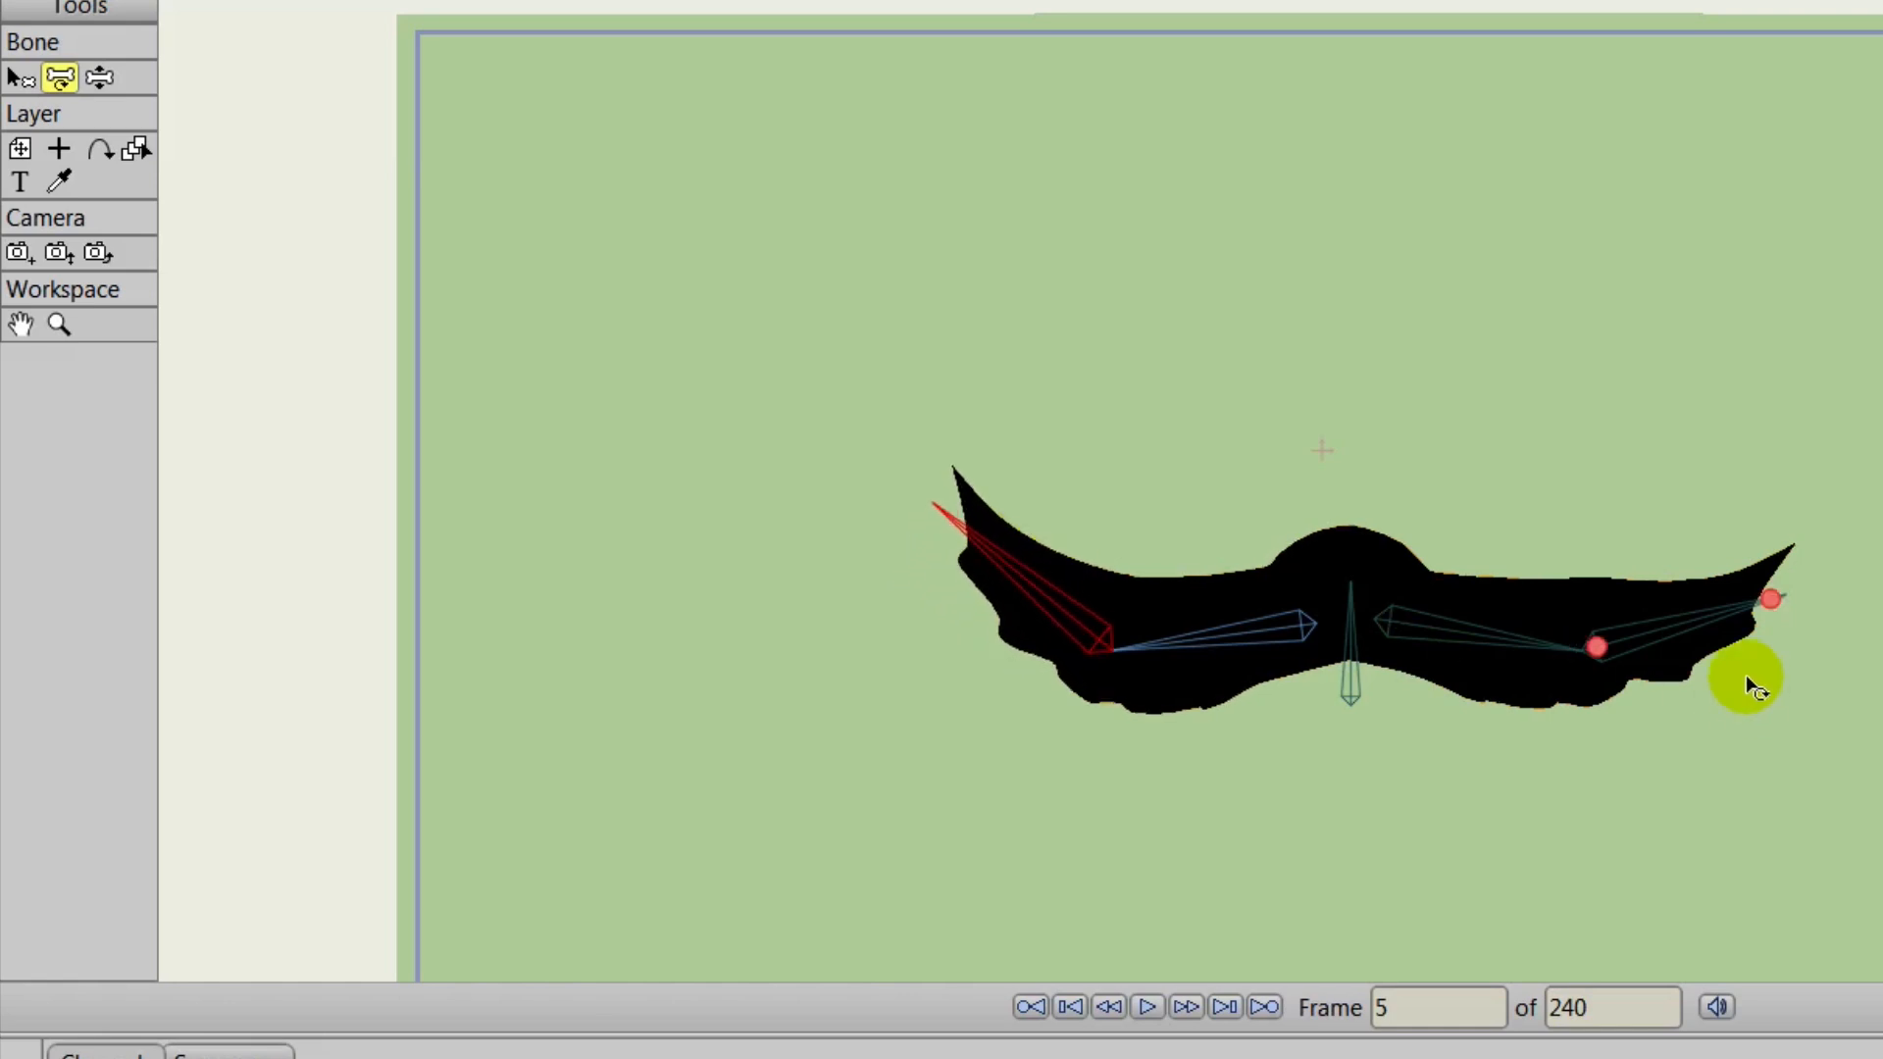
left_click_drag(1728, 630, 1692, 542)
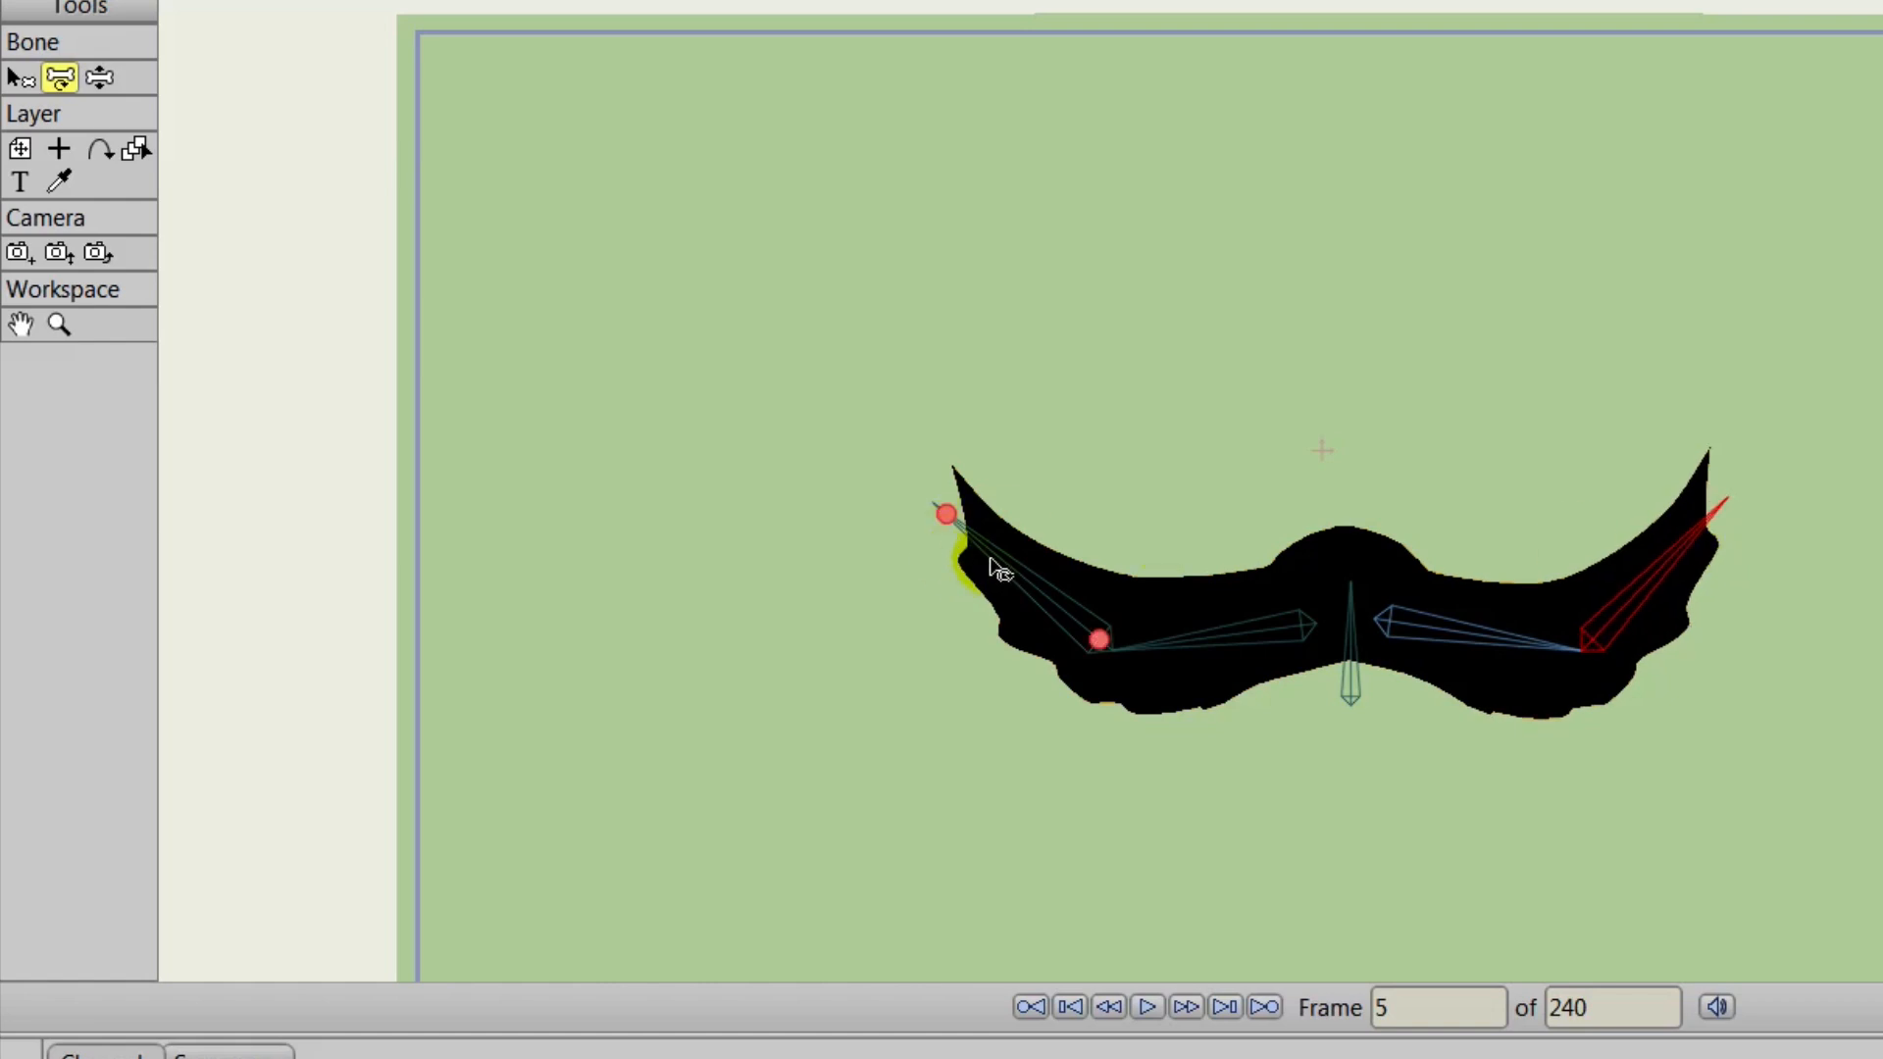
left_click_drag(991, 558, 1008, 539)
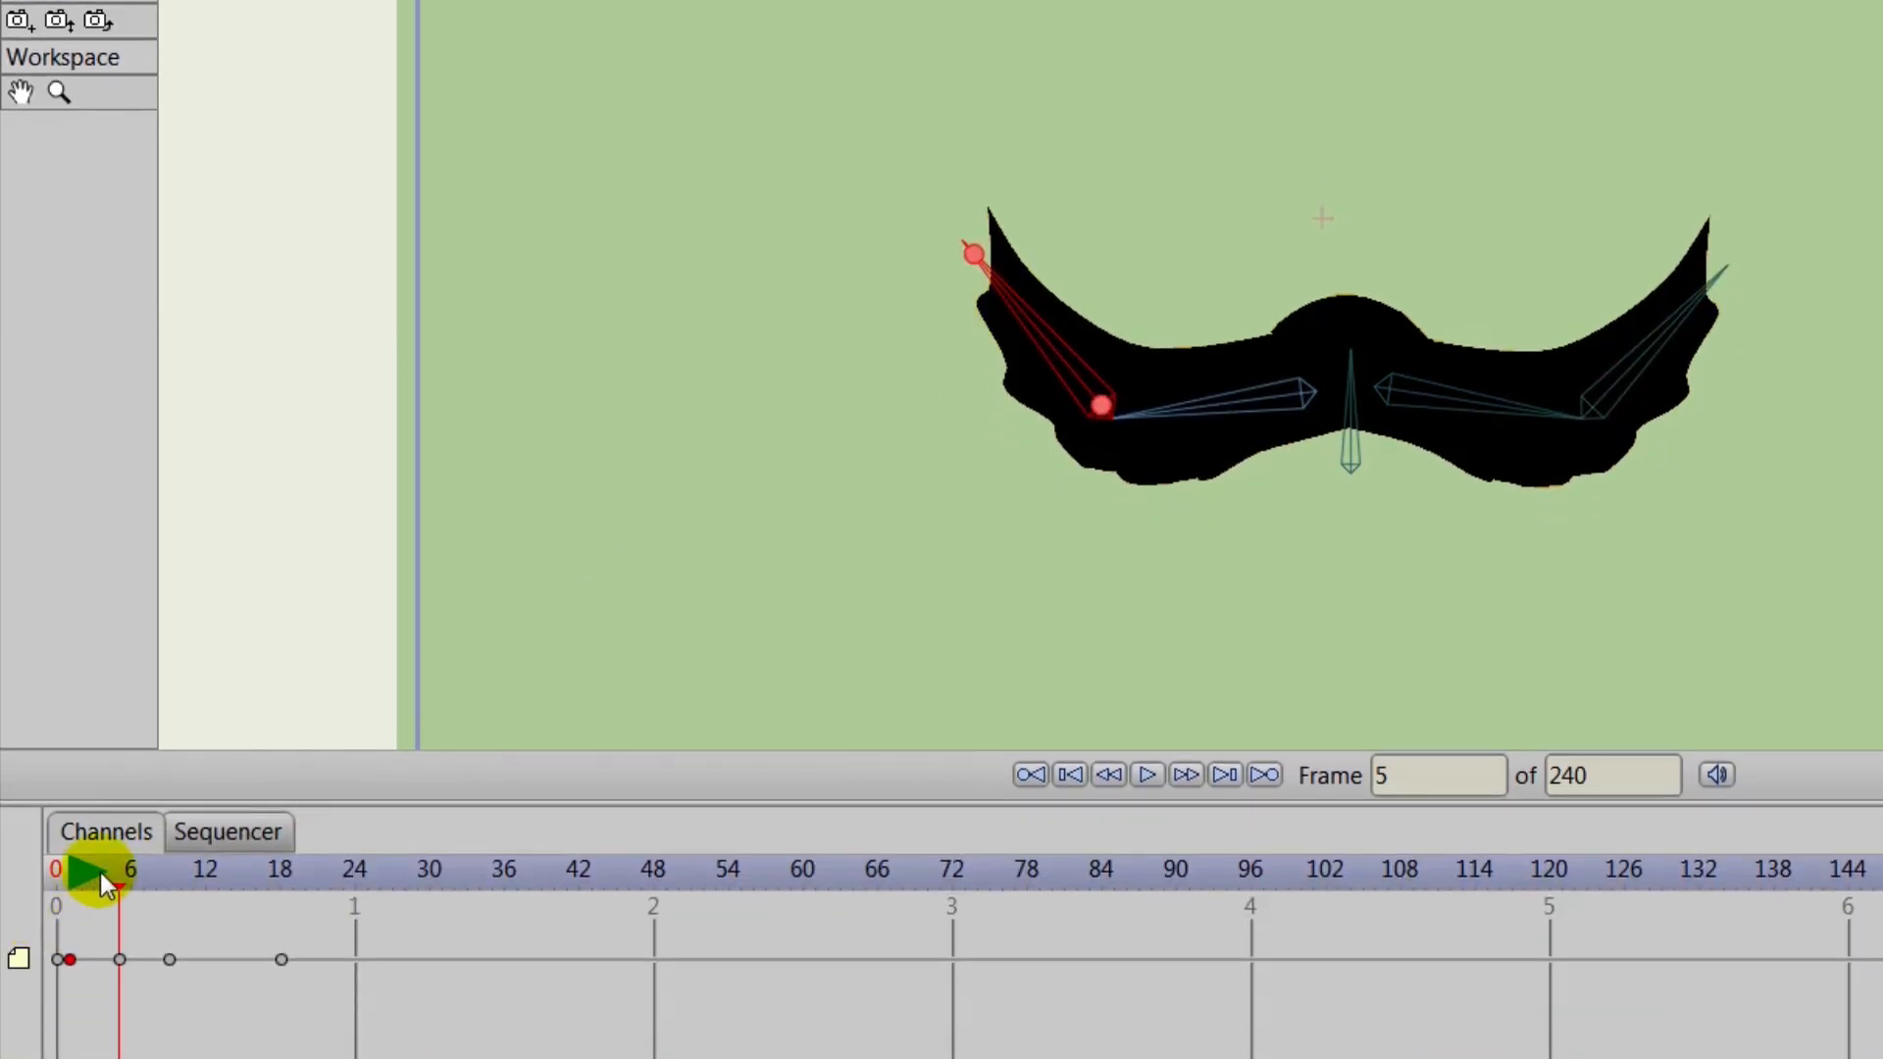
At frame 14, rotate both outer wing bones downward so the wing tips trail behind during the upstroke.
left_click_drag(100, 873, 229, 879)
left_click(1180, 443)
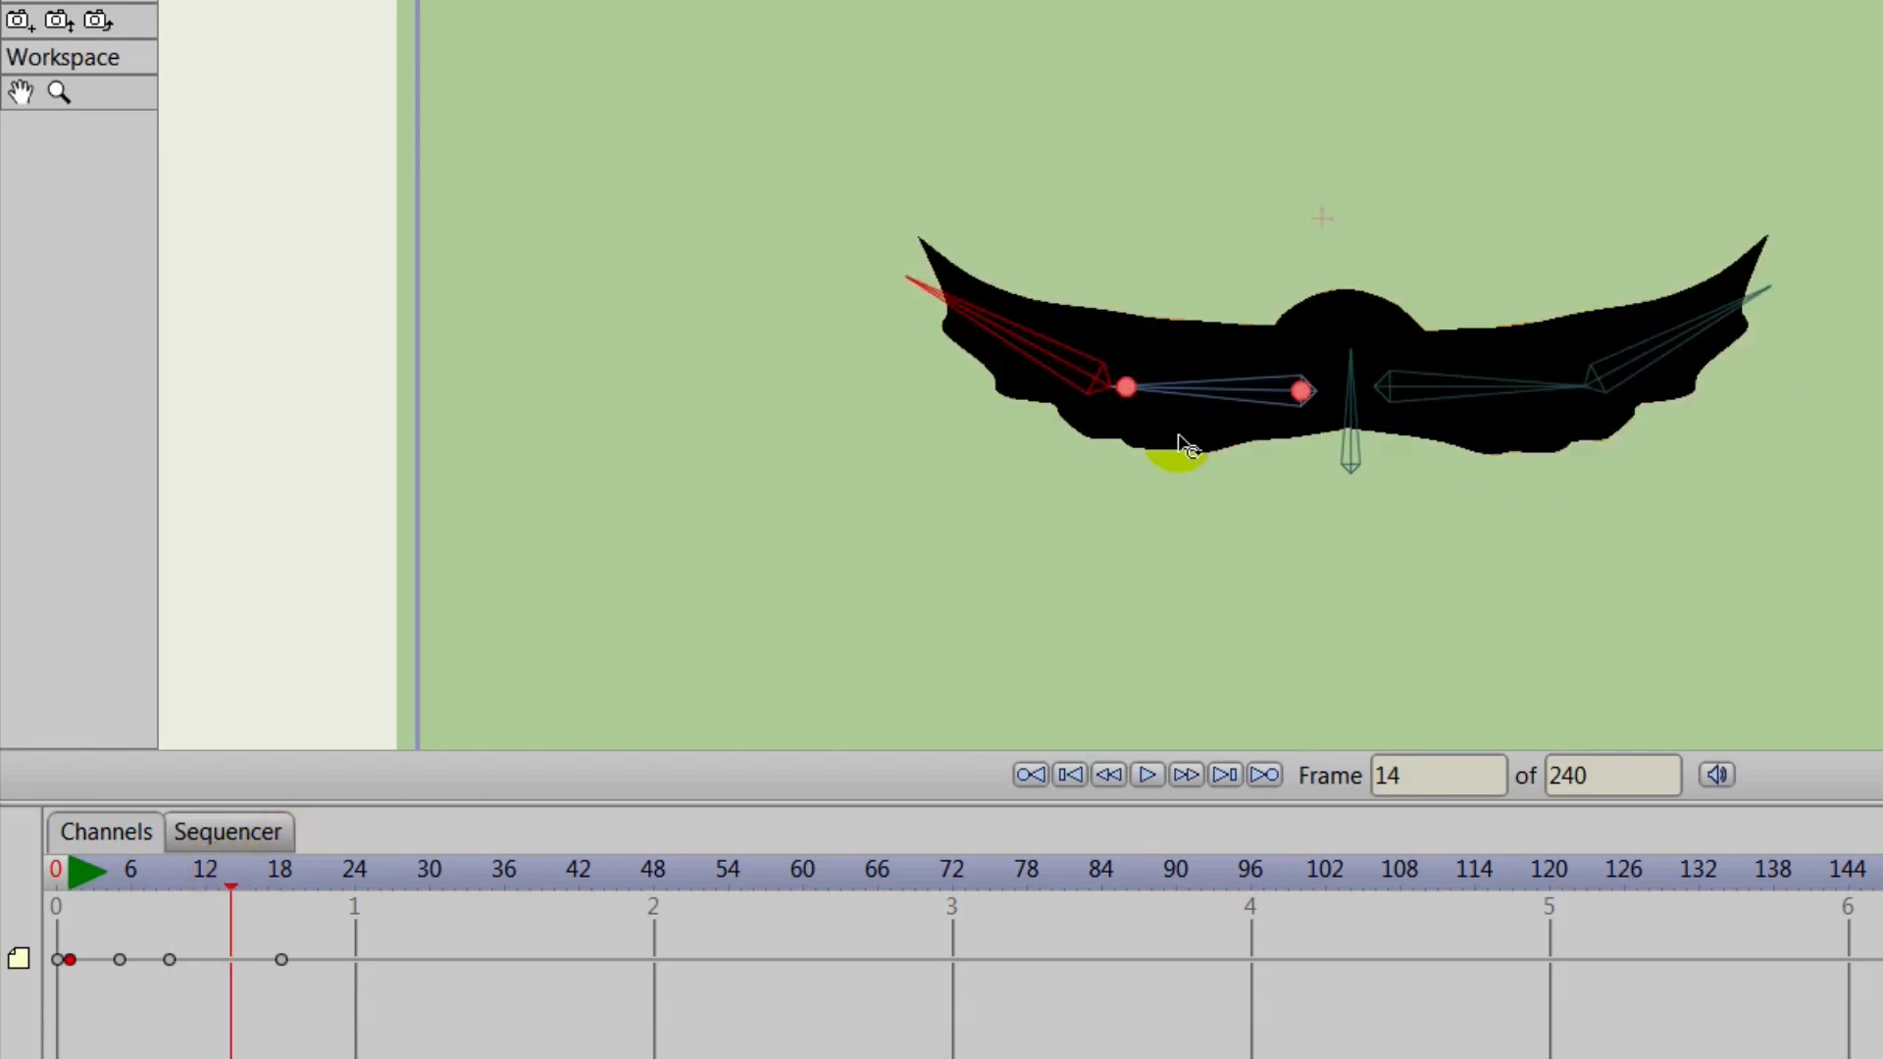
left_click_drag(1085, 369, 1031, 480)
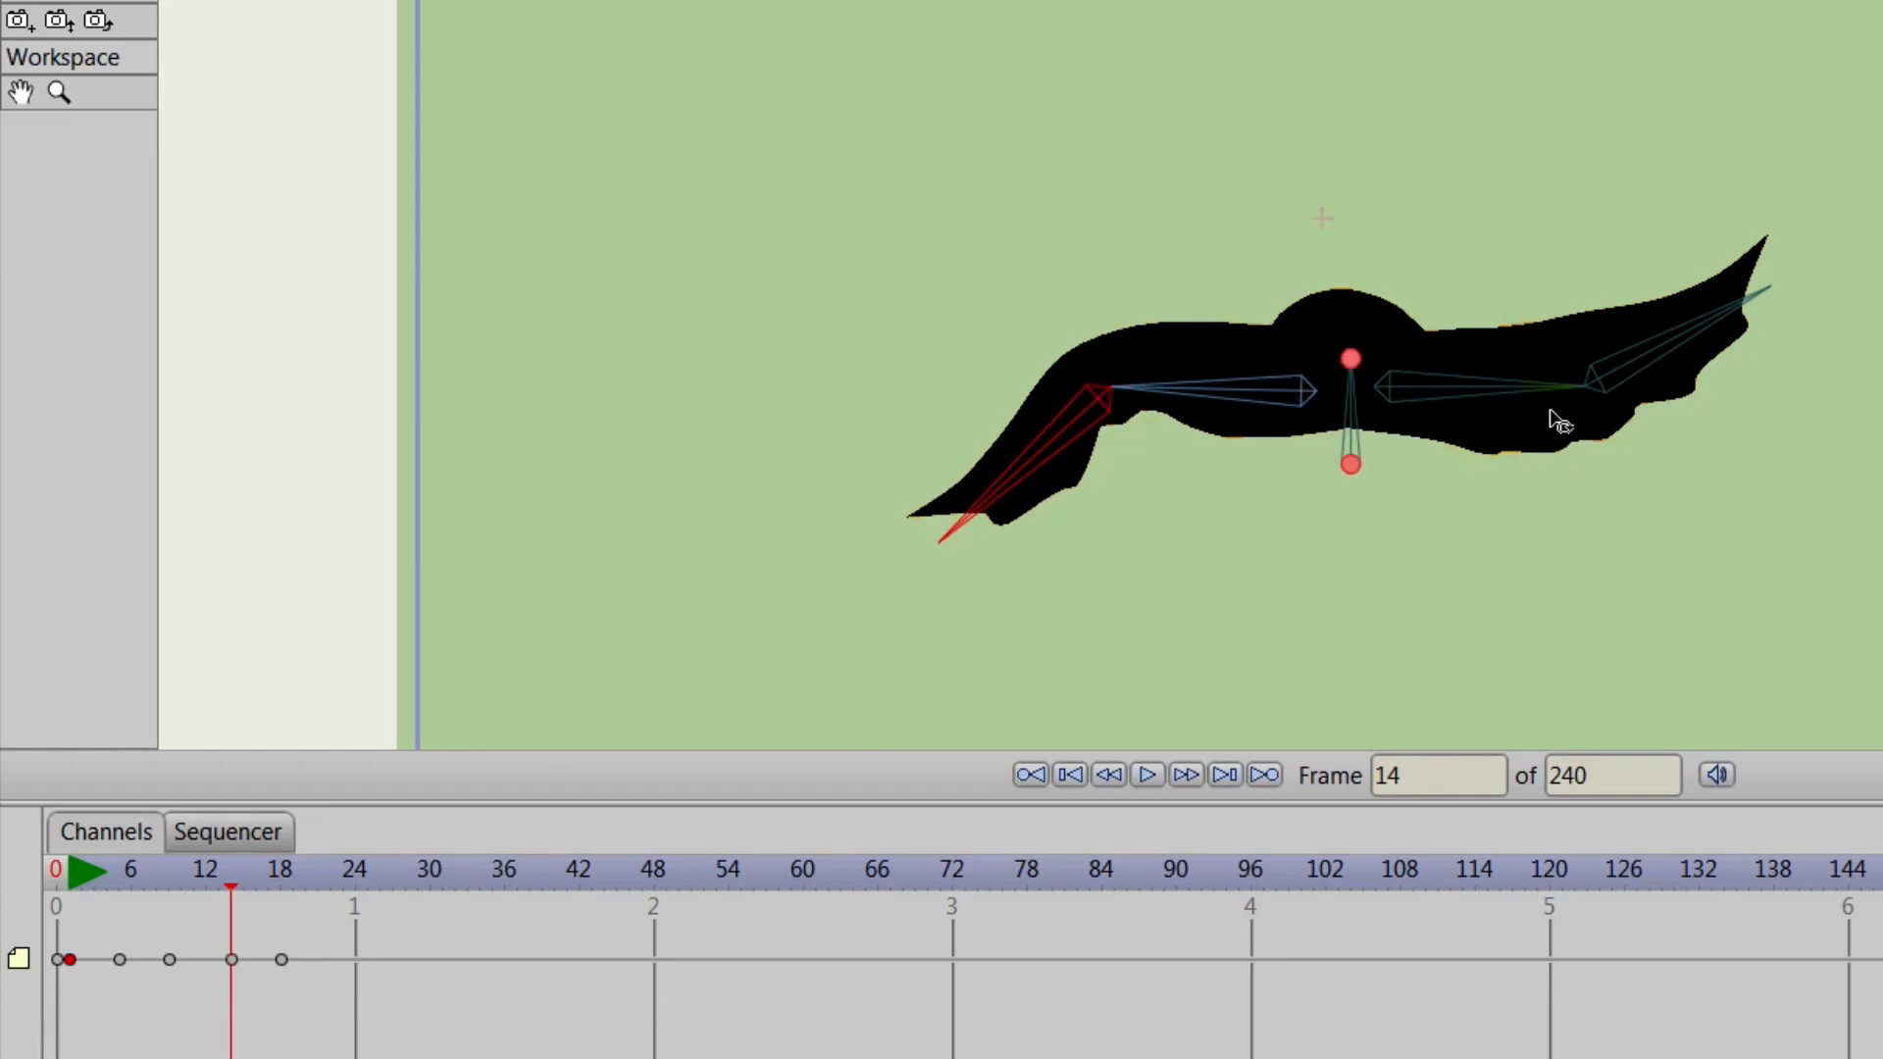
left_click_drag(1660, 362, 1670, 478)
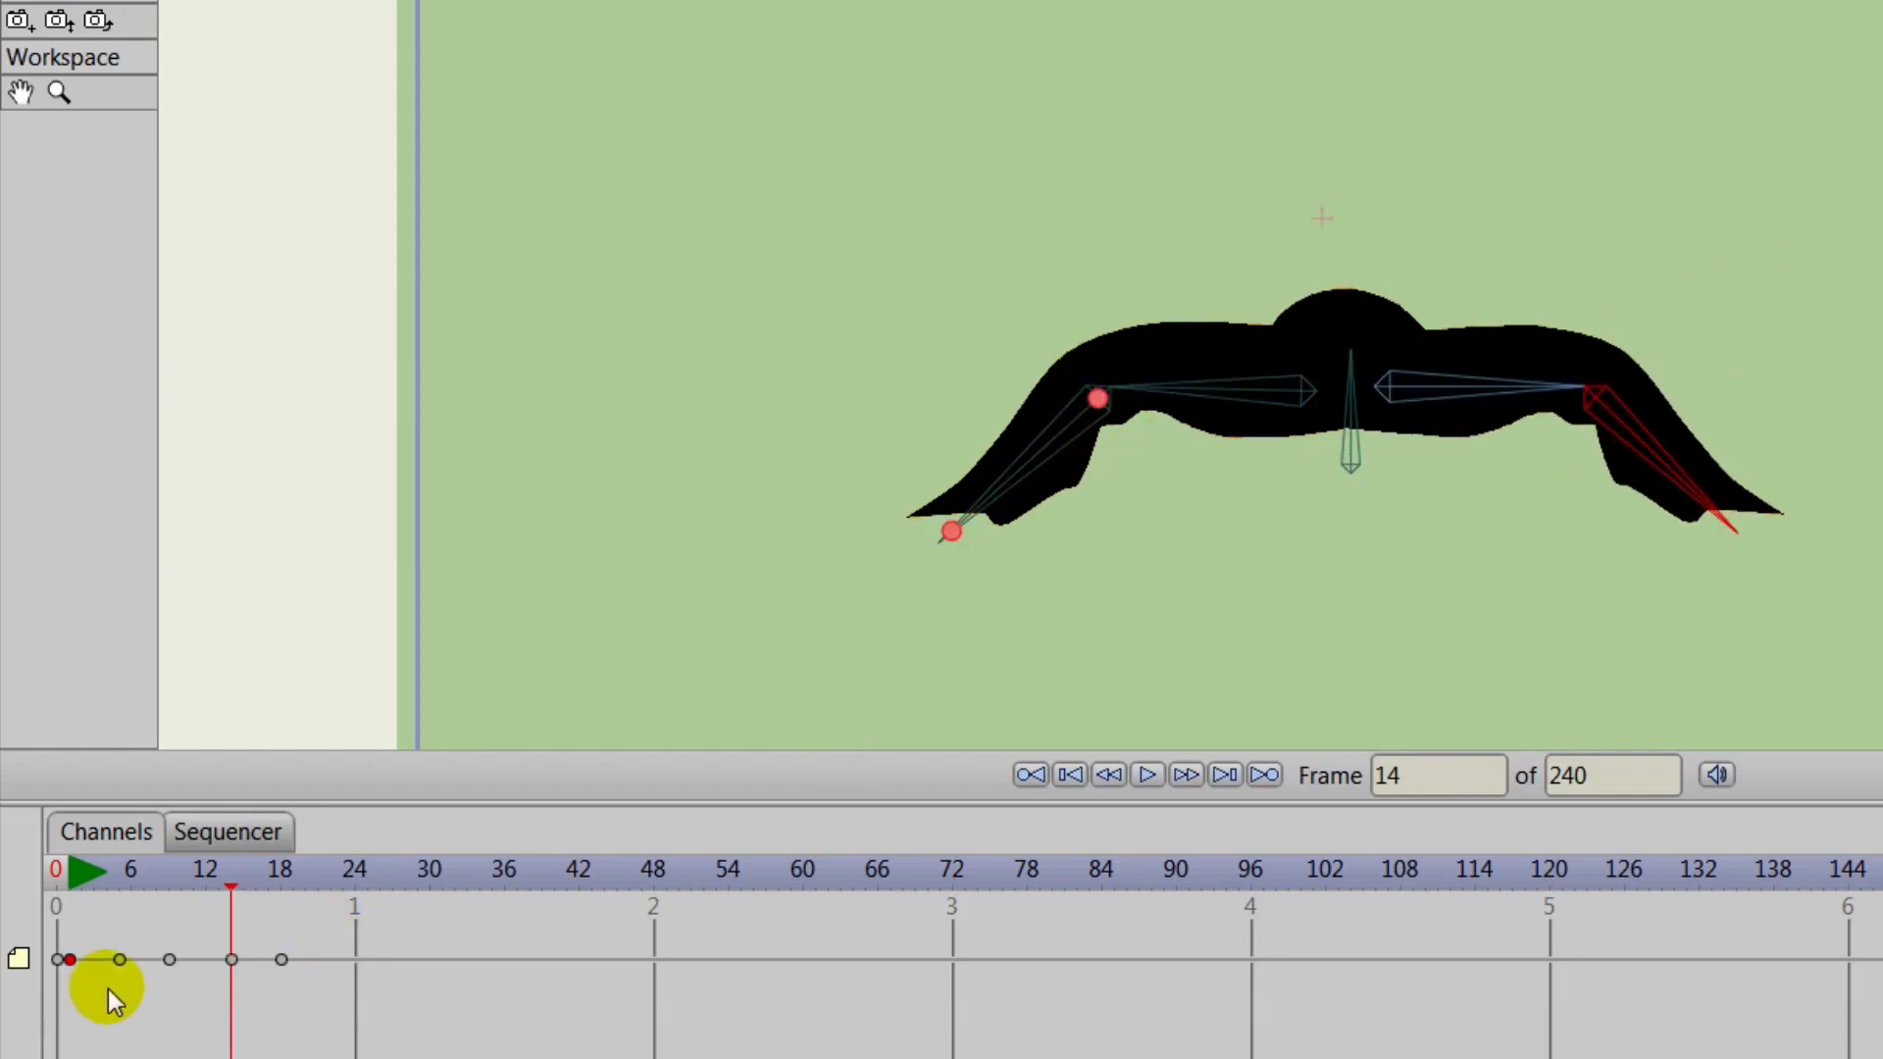
Set the frame 18 keyframe to cycle back to absolute frame 2, and play the flapping animation from the start.
left_click_drag(235, 869, 279, 939)
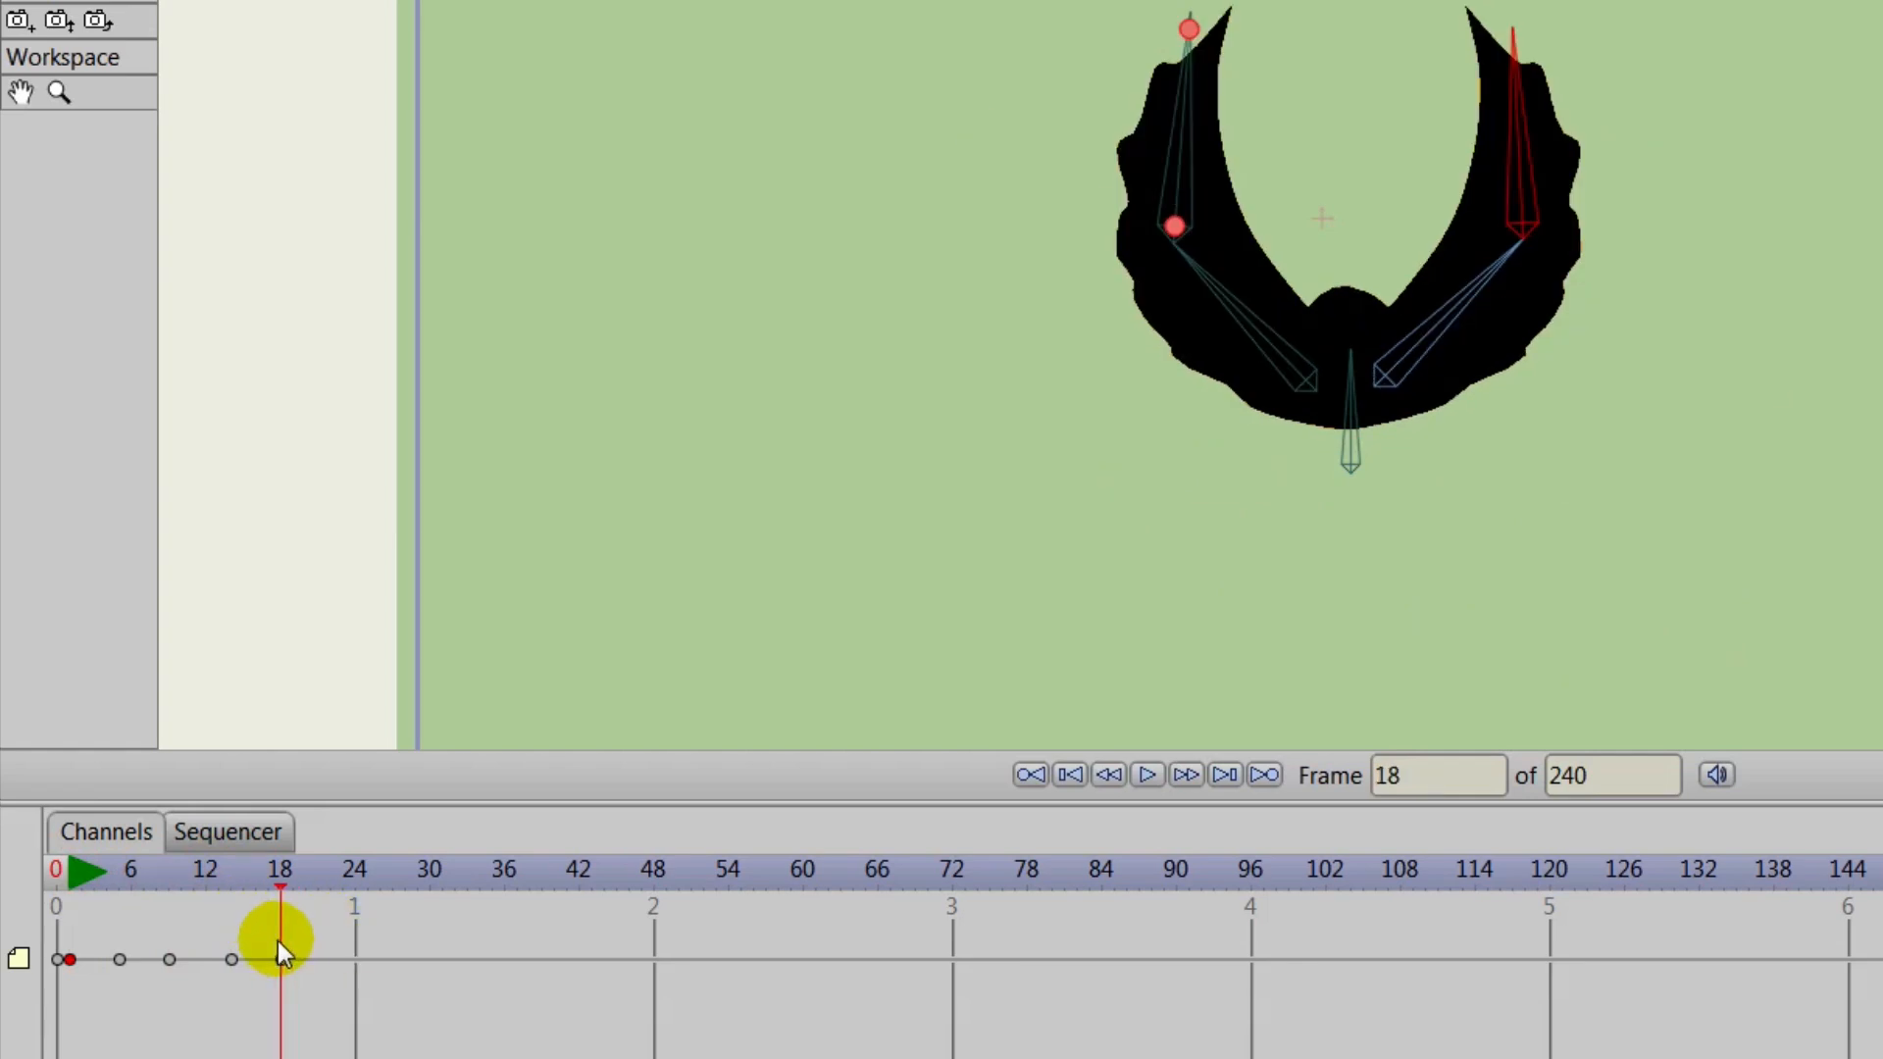
left_click(280, 960)
right_click(282, 961)
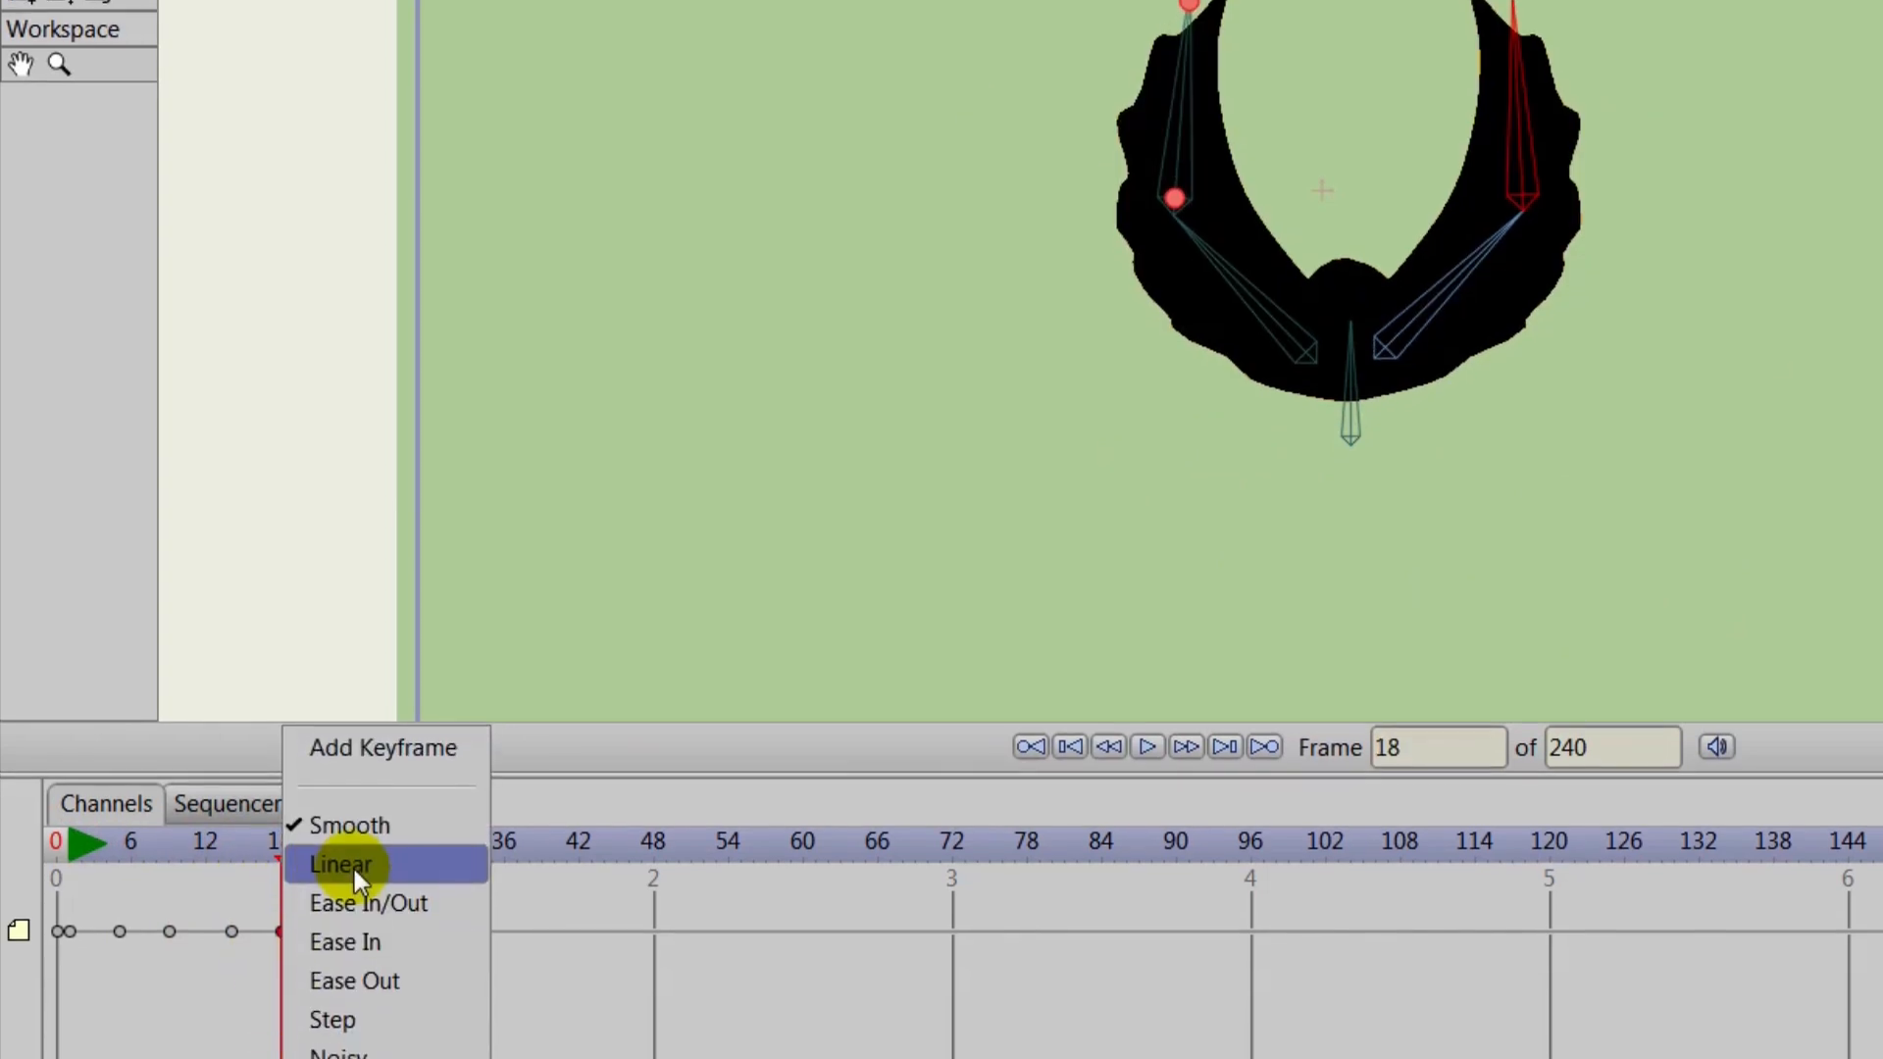
left_click(343, 1000)
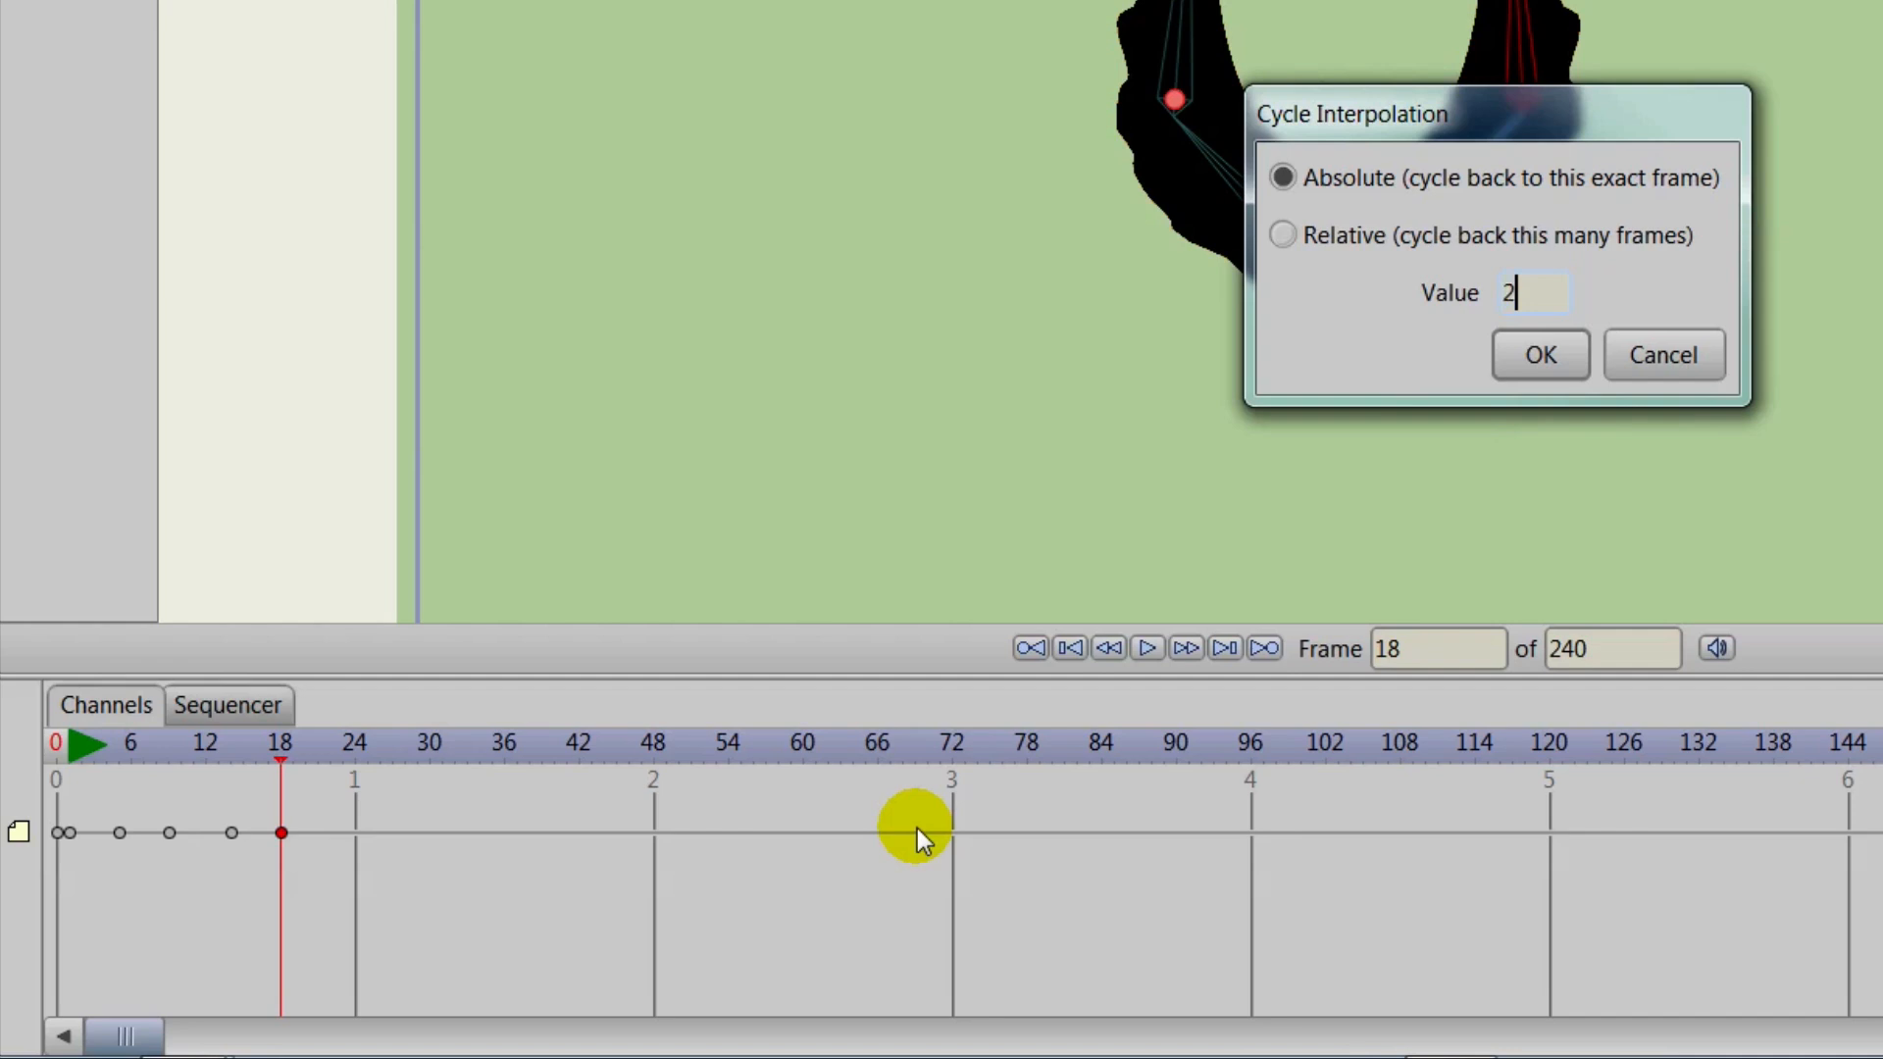
left_click(1541, 354)
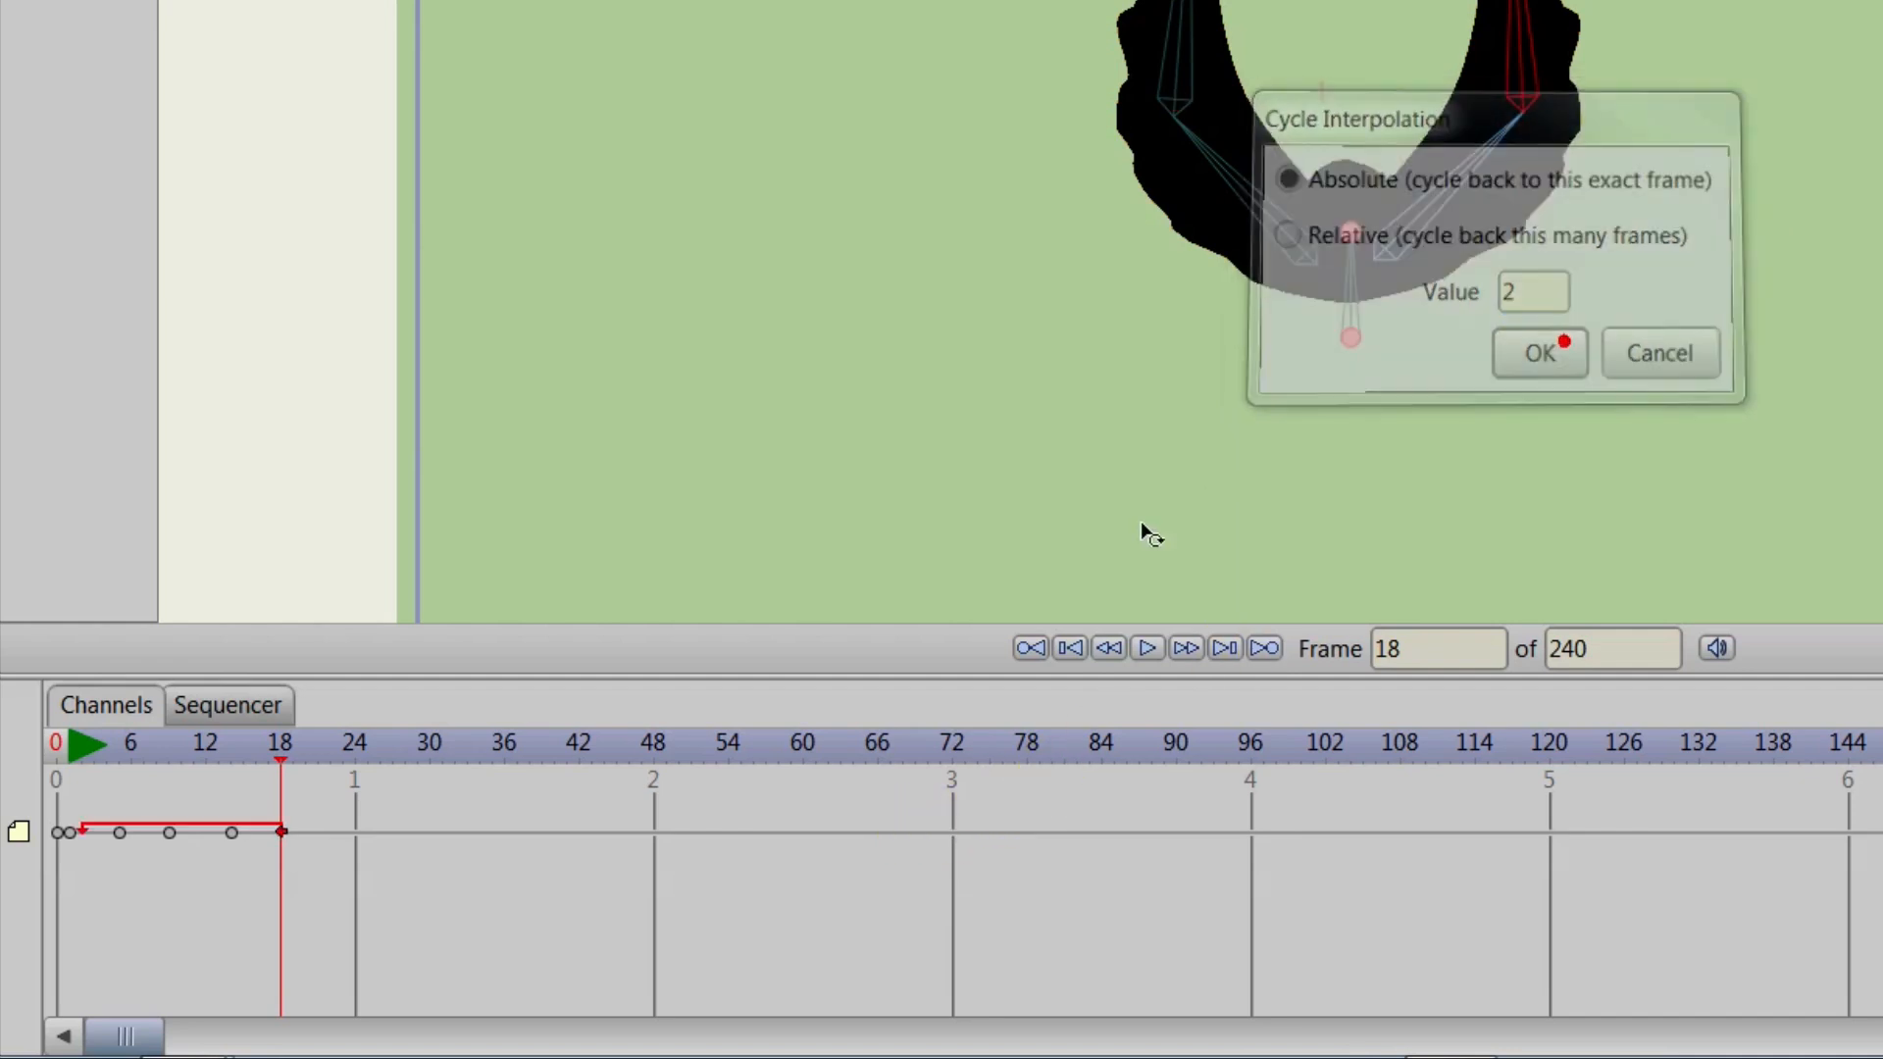
left_click(1075, 647)
left_click(1147, 821)
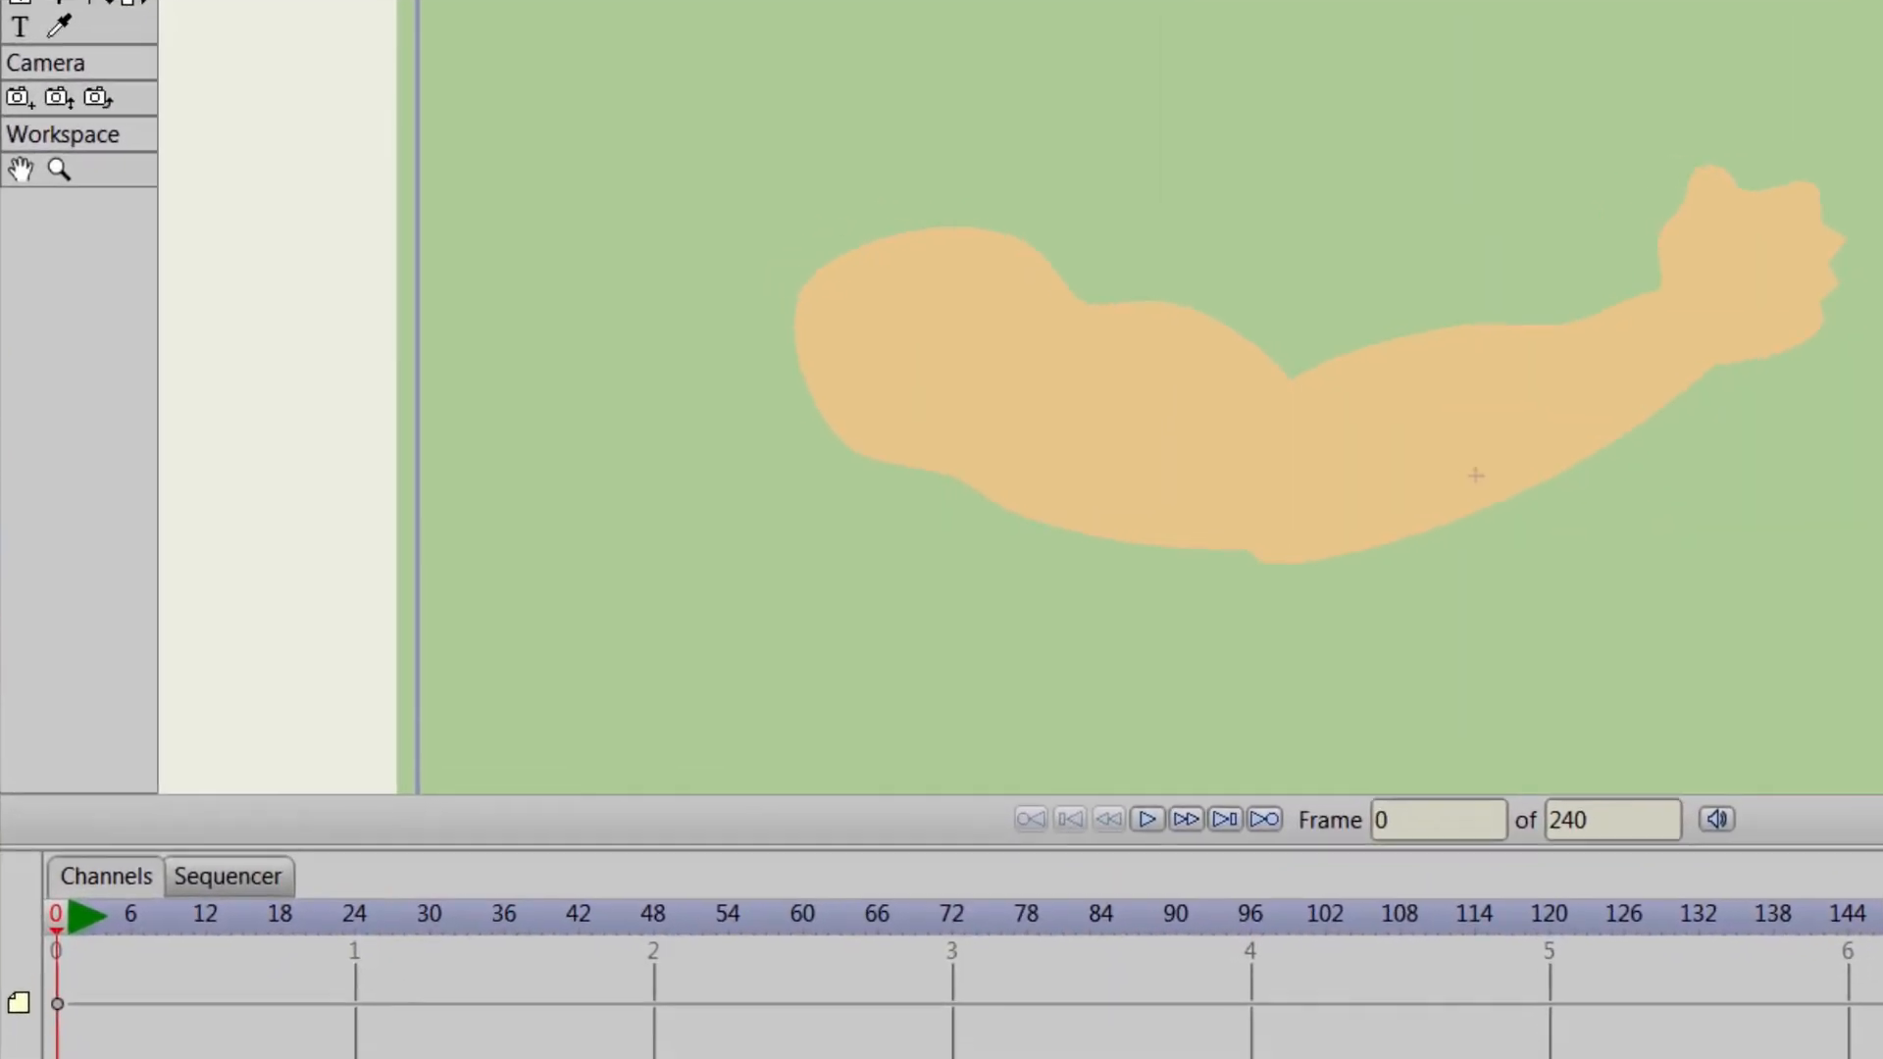
Render a preview of the muscle arm, close it, and select the Hand layer inside the Muscle Arm bone layer.
key("ctrl+r")
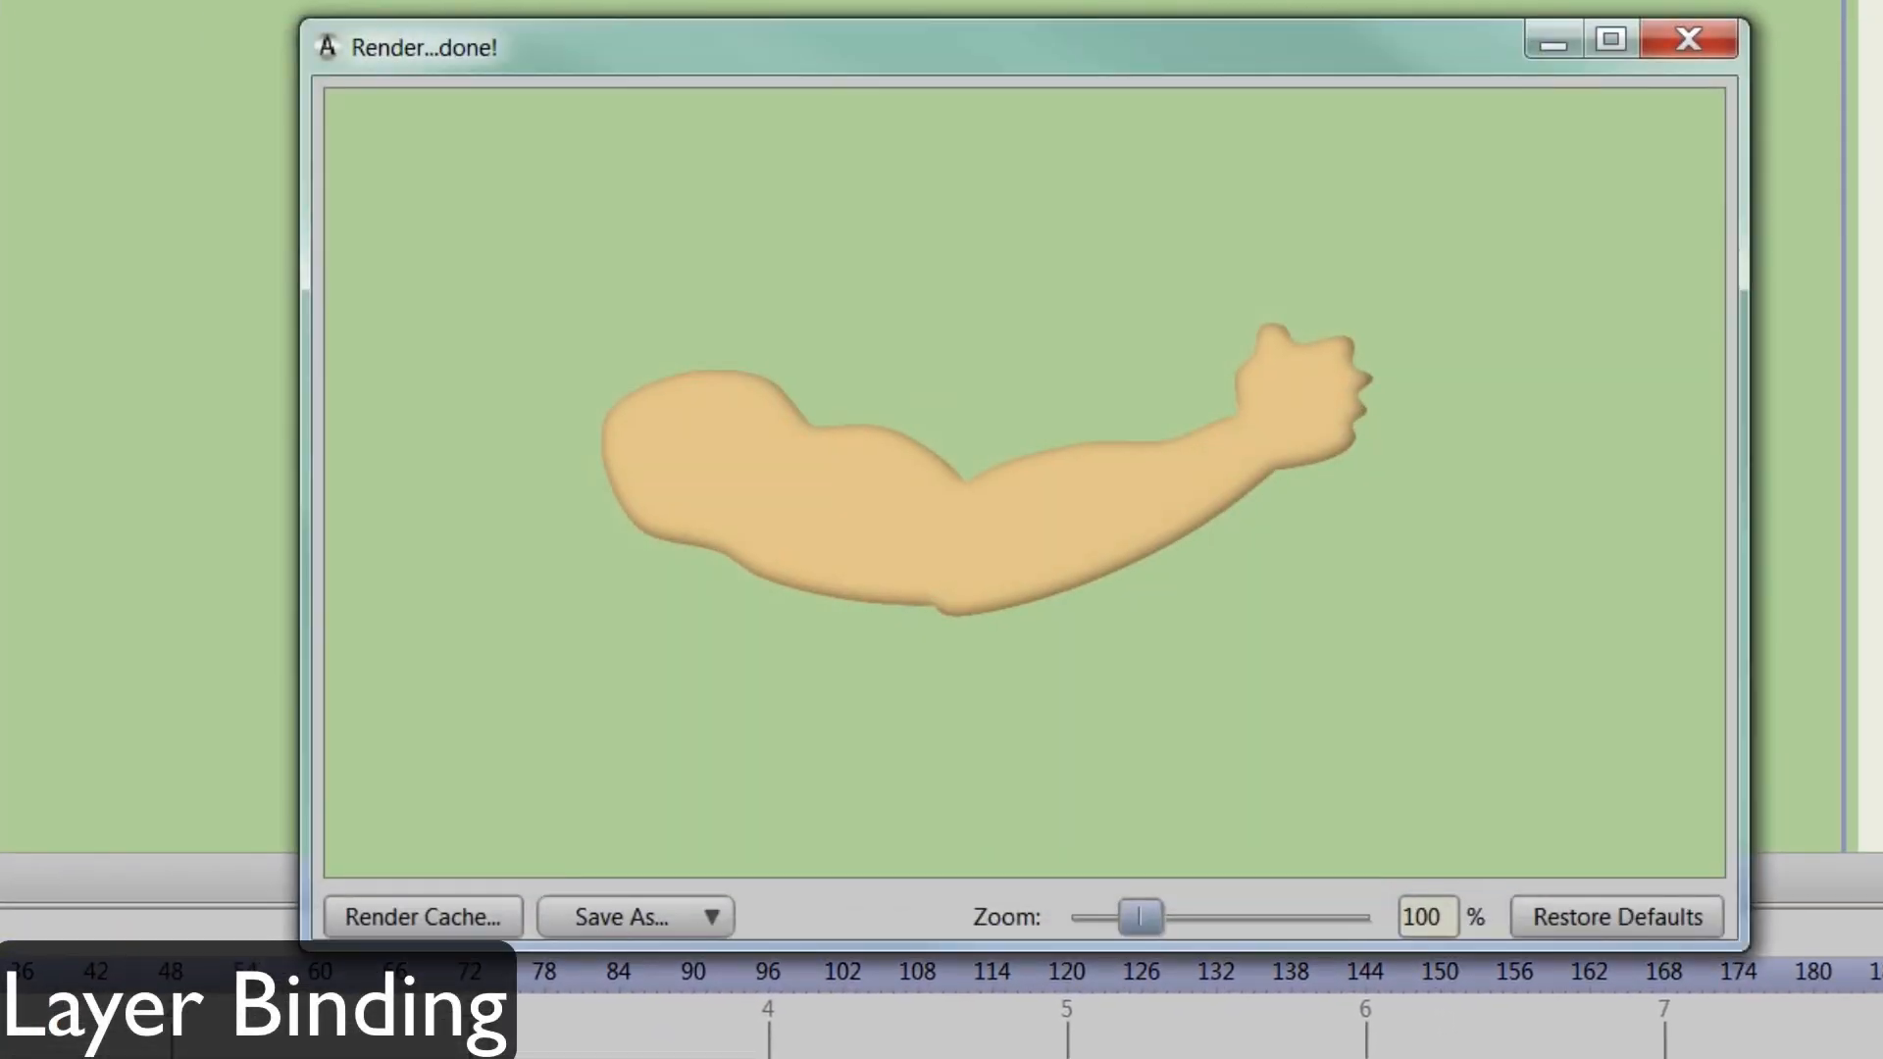
left_click(1689, 39)
left_click(1609, 470)
left_click(1649, 511)
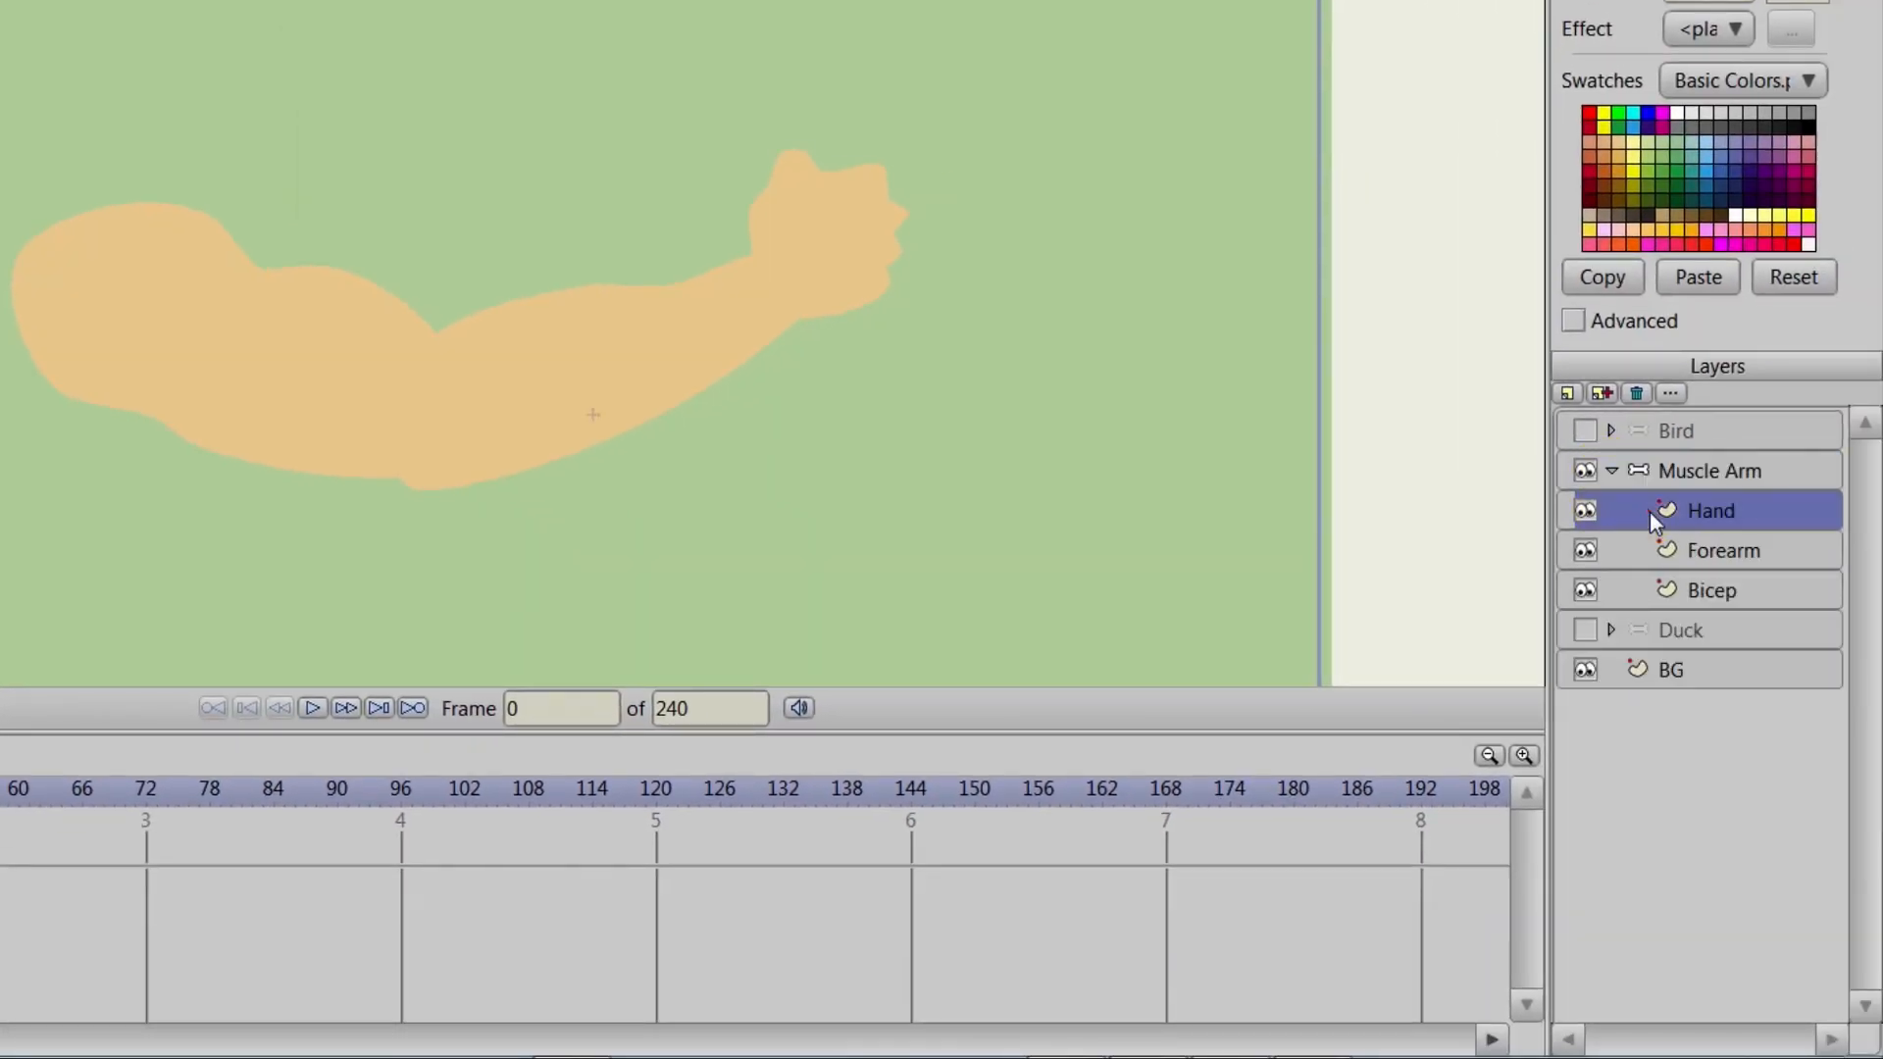
On the Muscle Arm bone layer, add a chain of three bones running through the bicep, the forearm and the hand.
left_click(1675, 552)
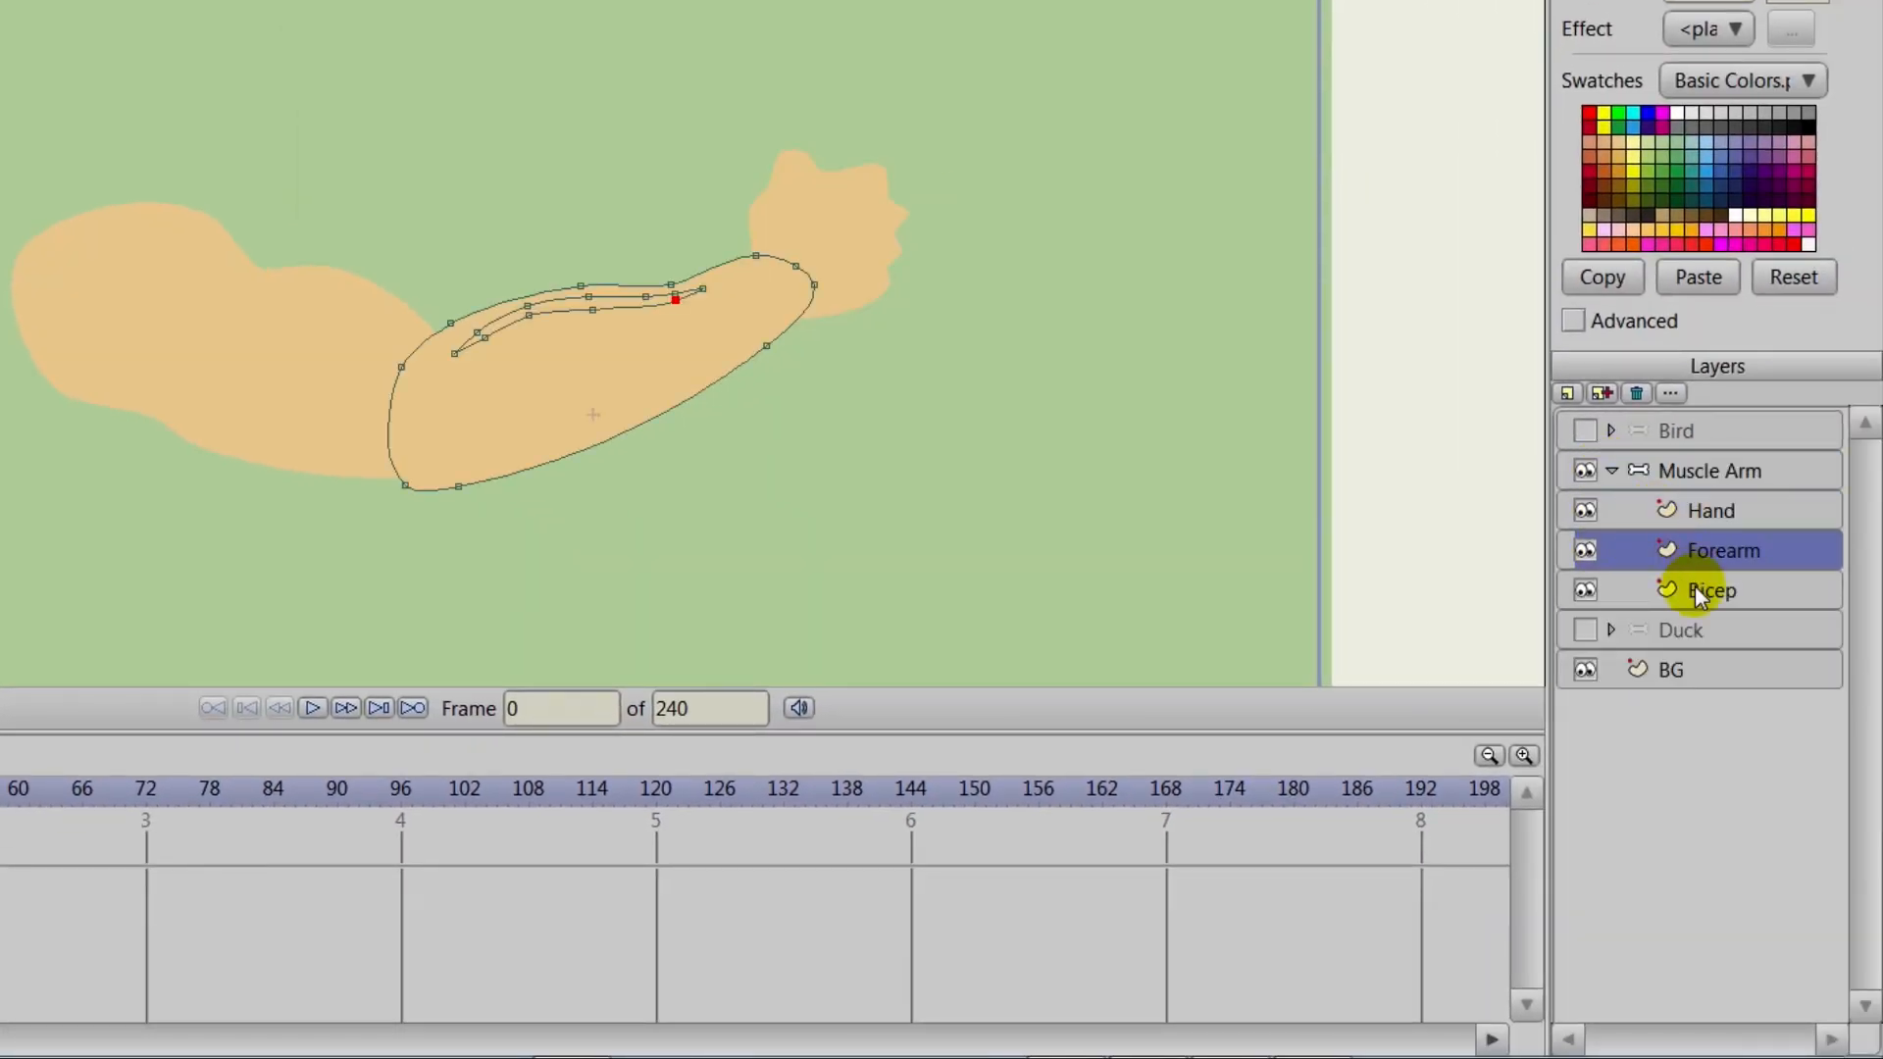
left_click(1695, 589)
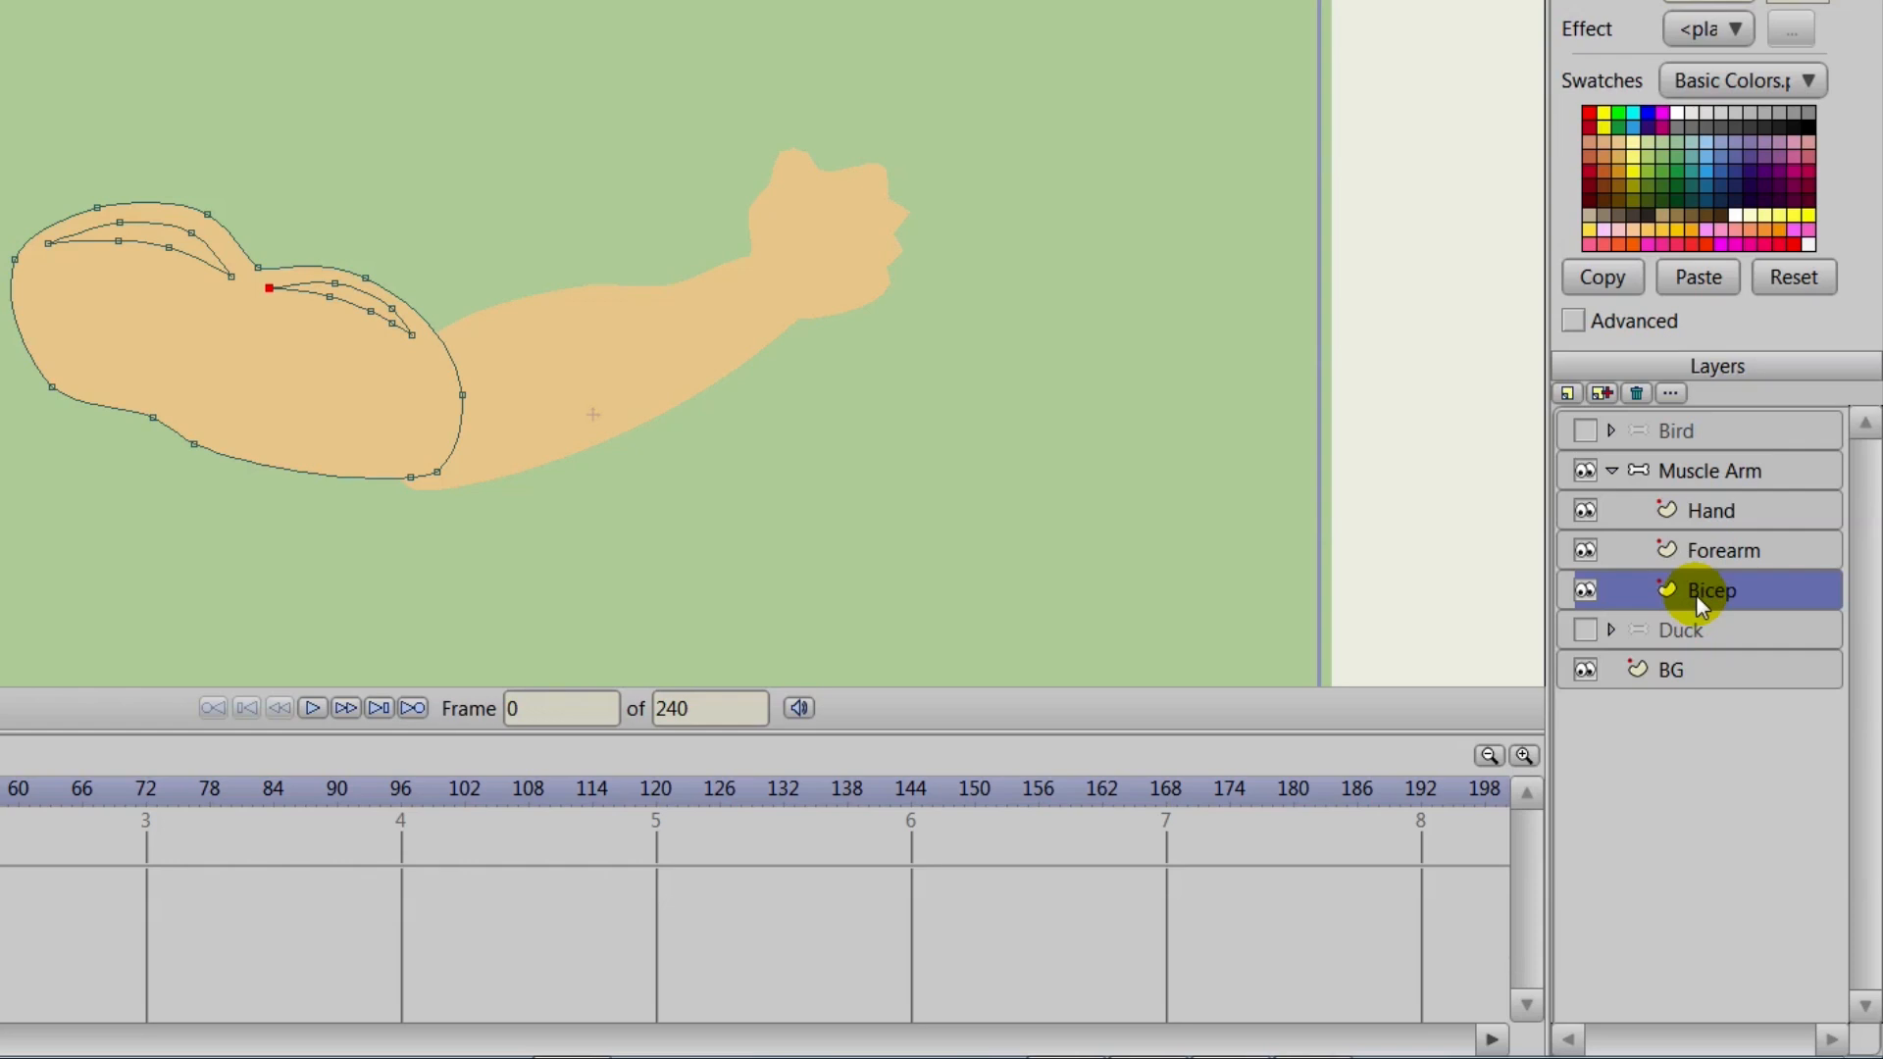
left_click(1696, 471)
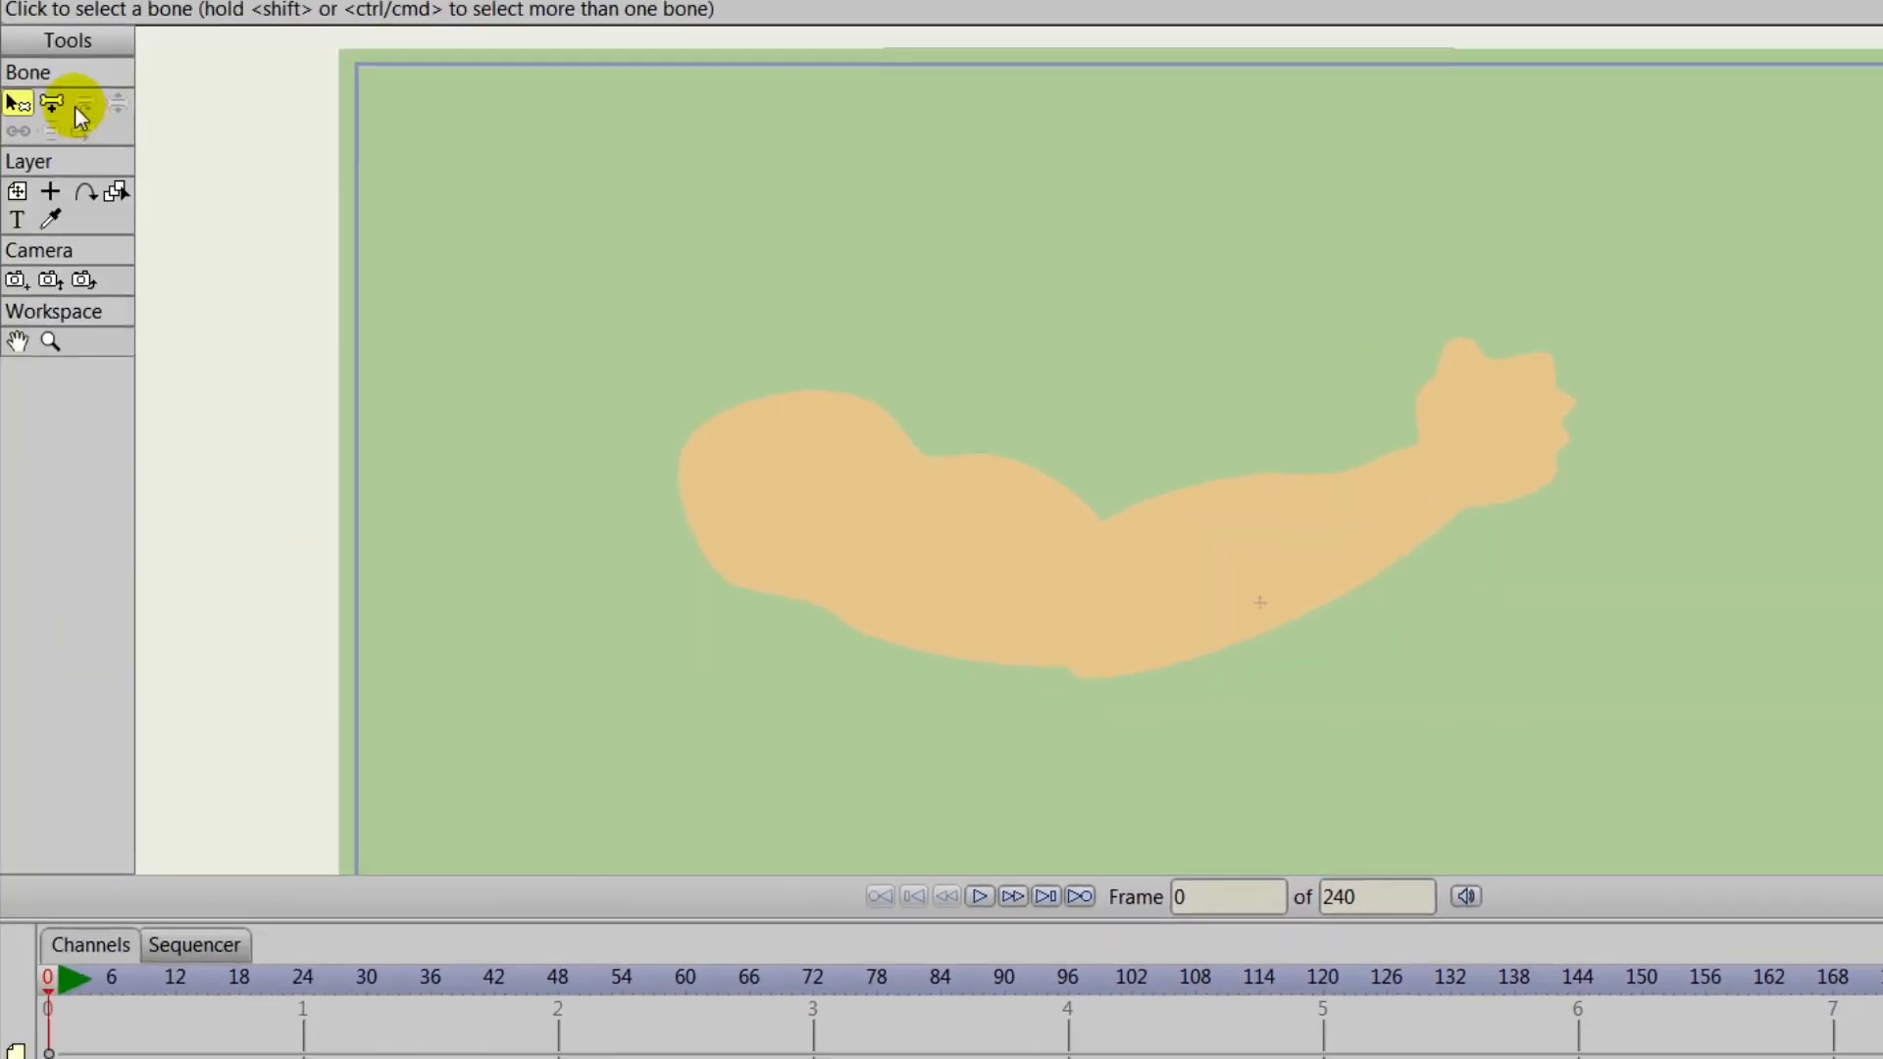
left_click(53, 103)
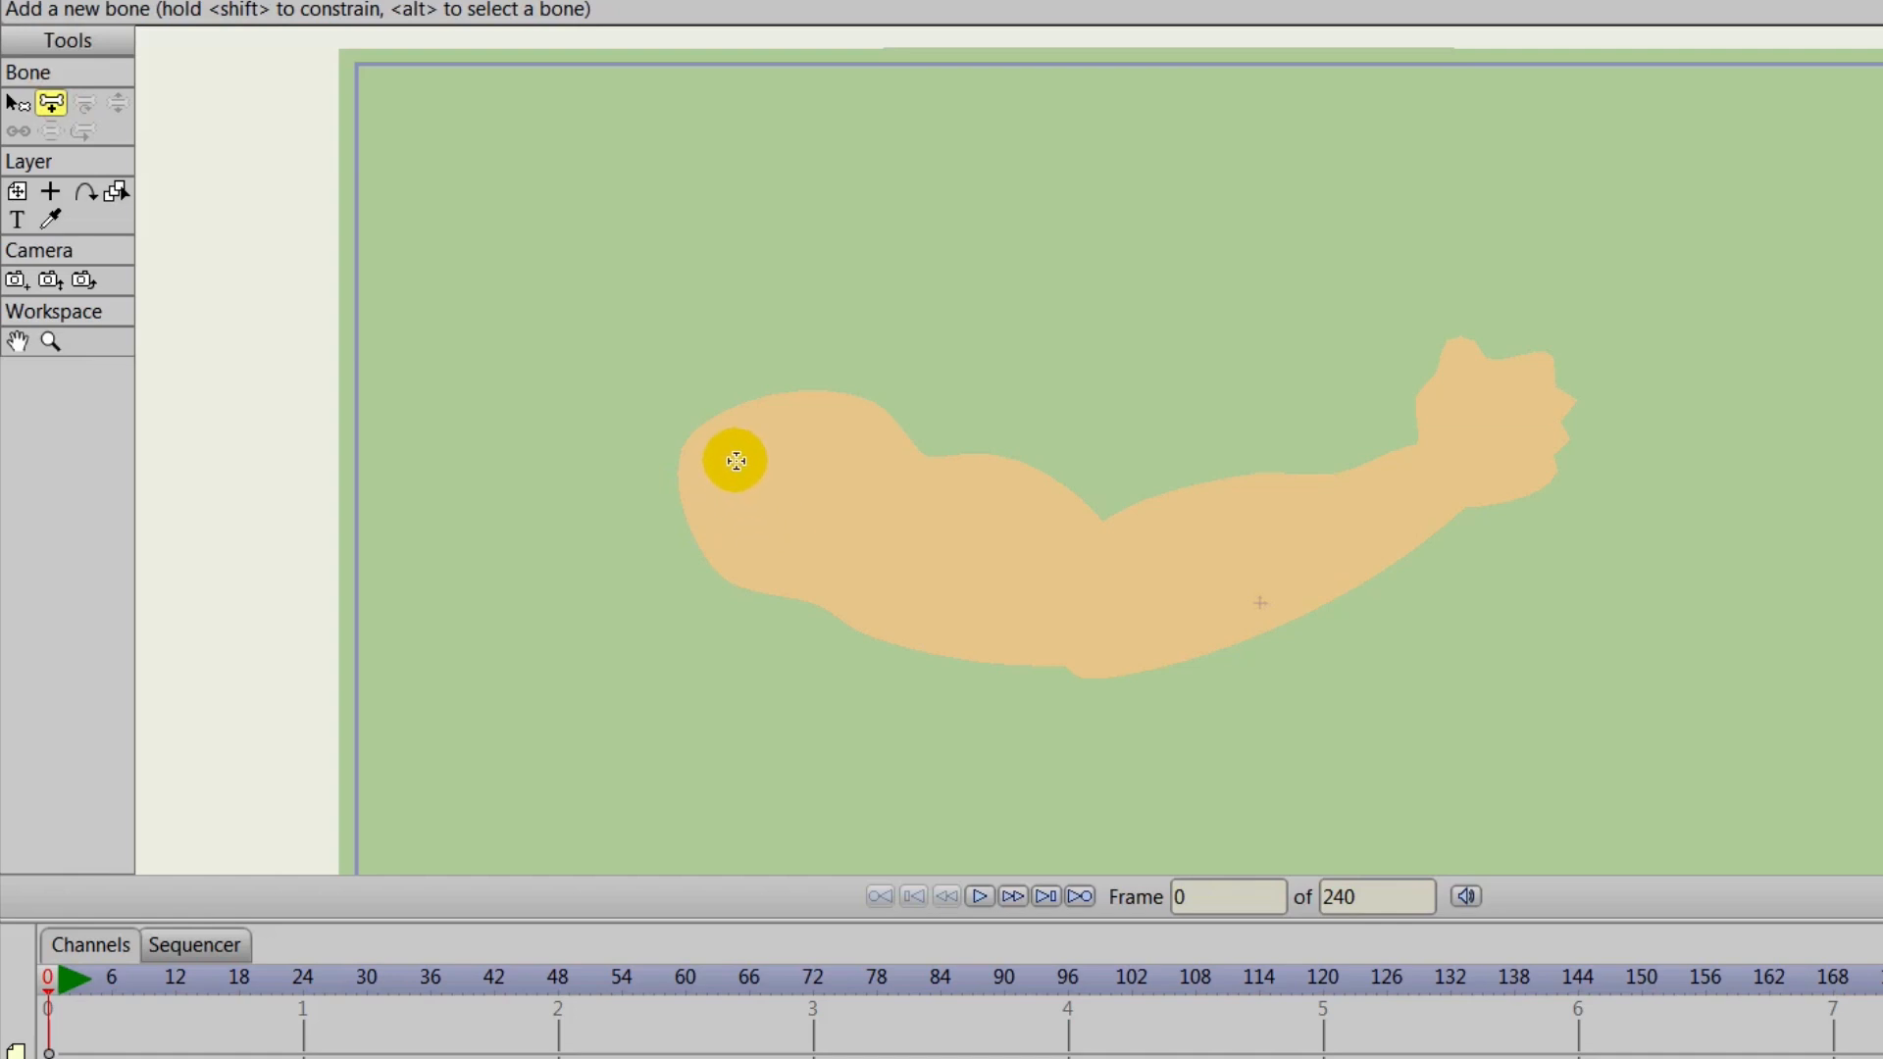
left_click_drag(730, 469, 1078, 602)
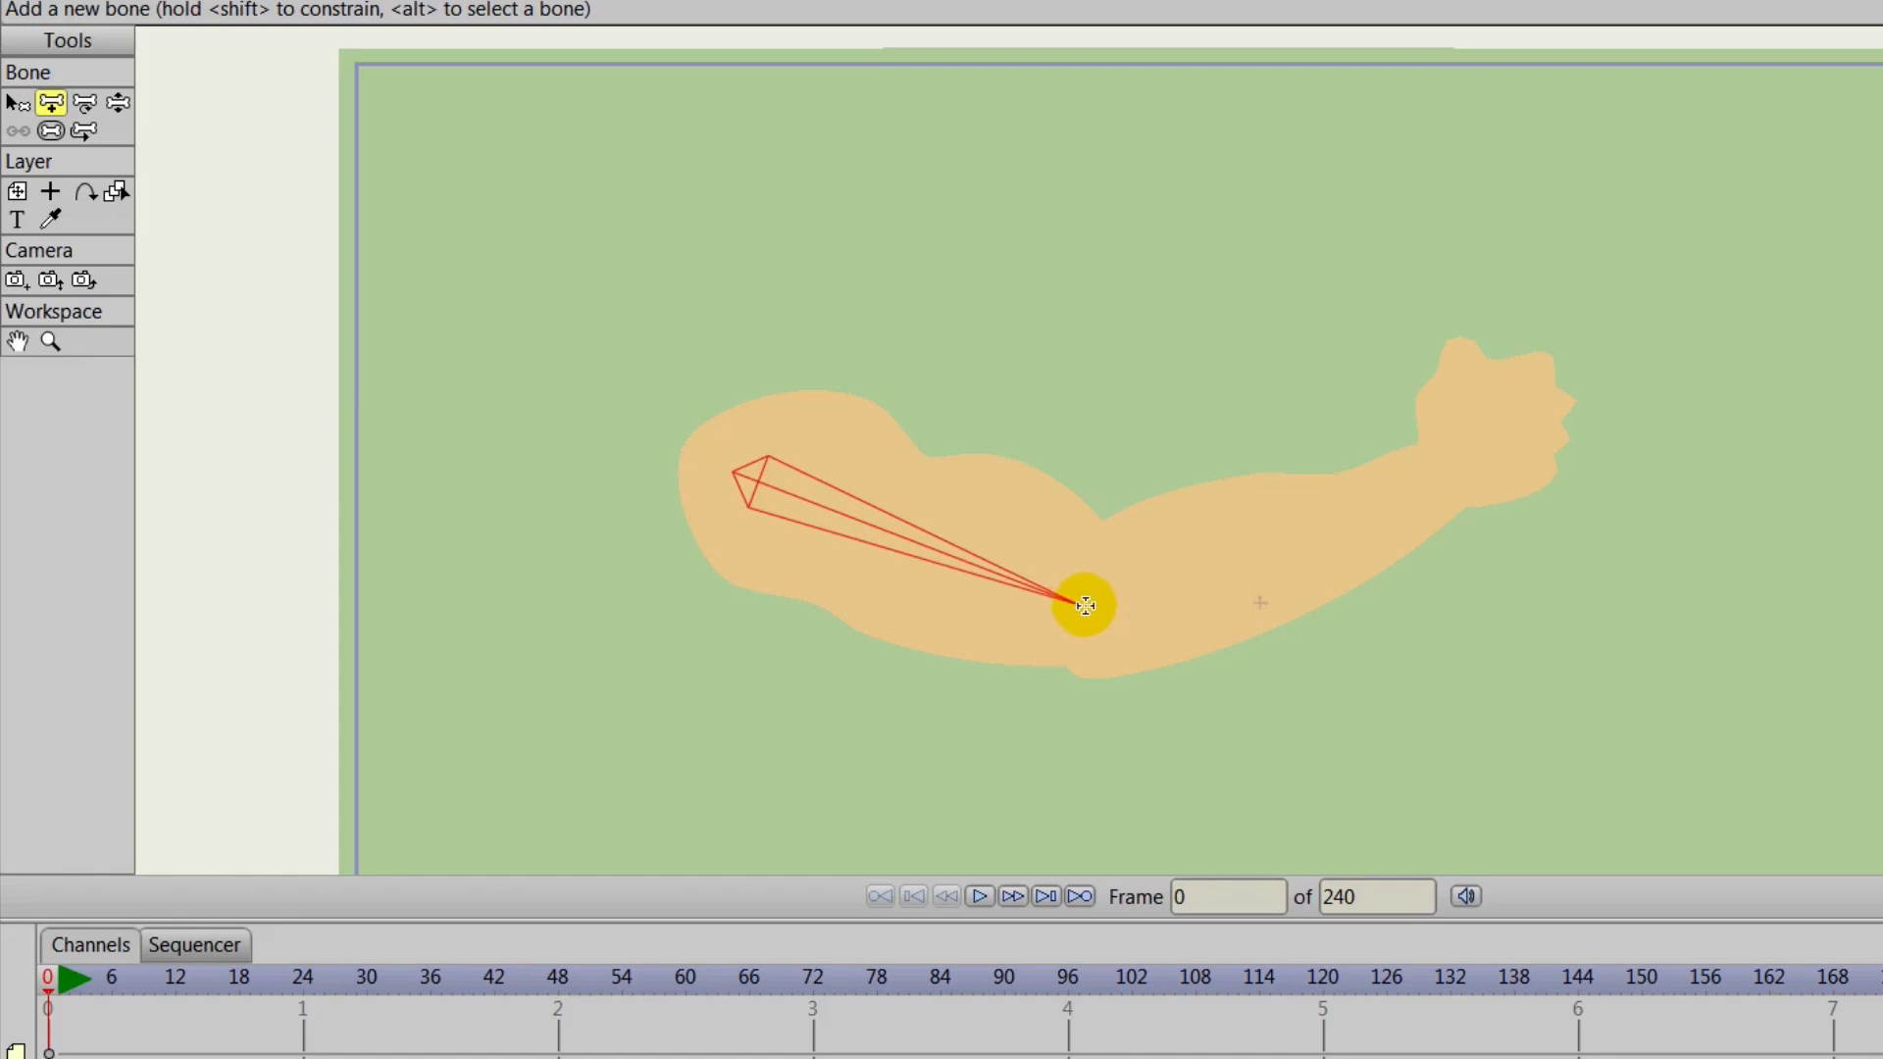
left_click_drag(1086, 607, 1629, 375)
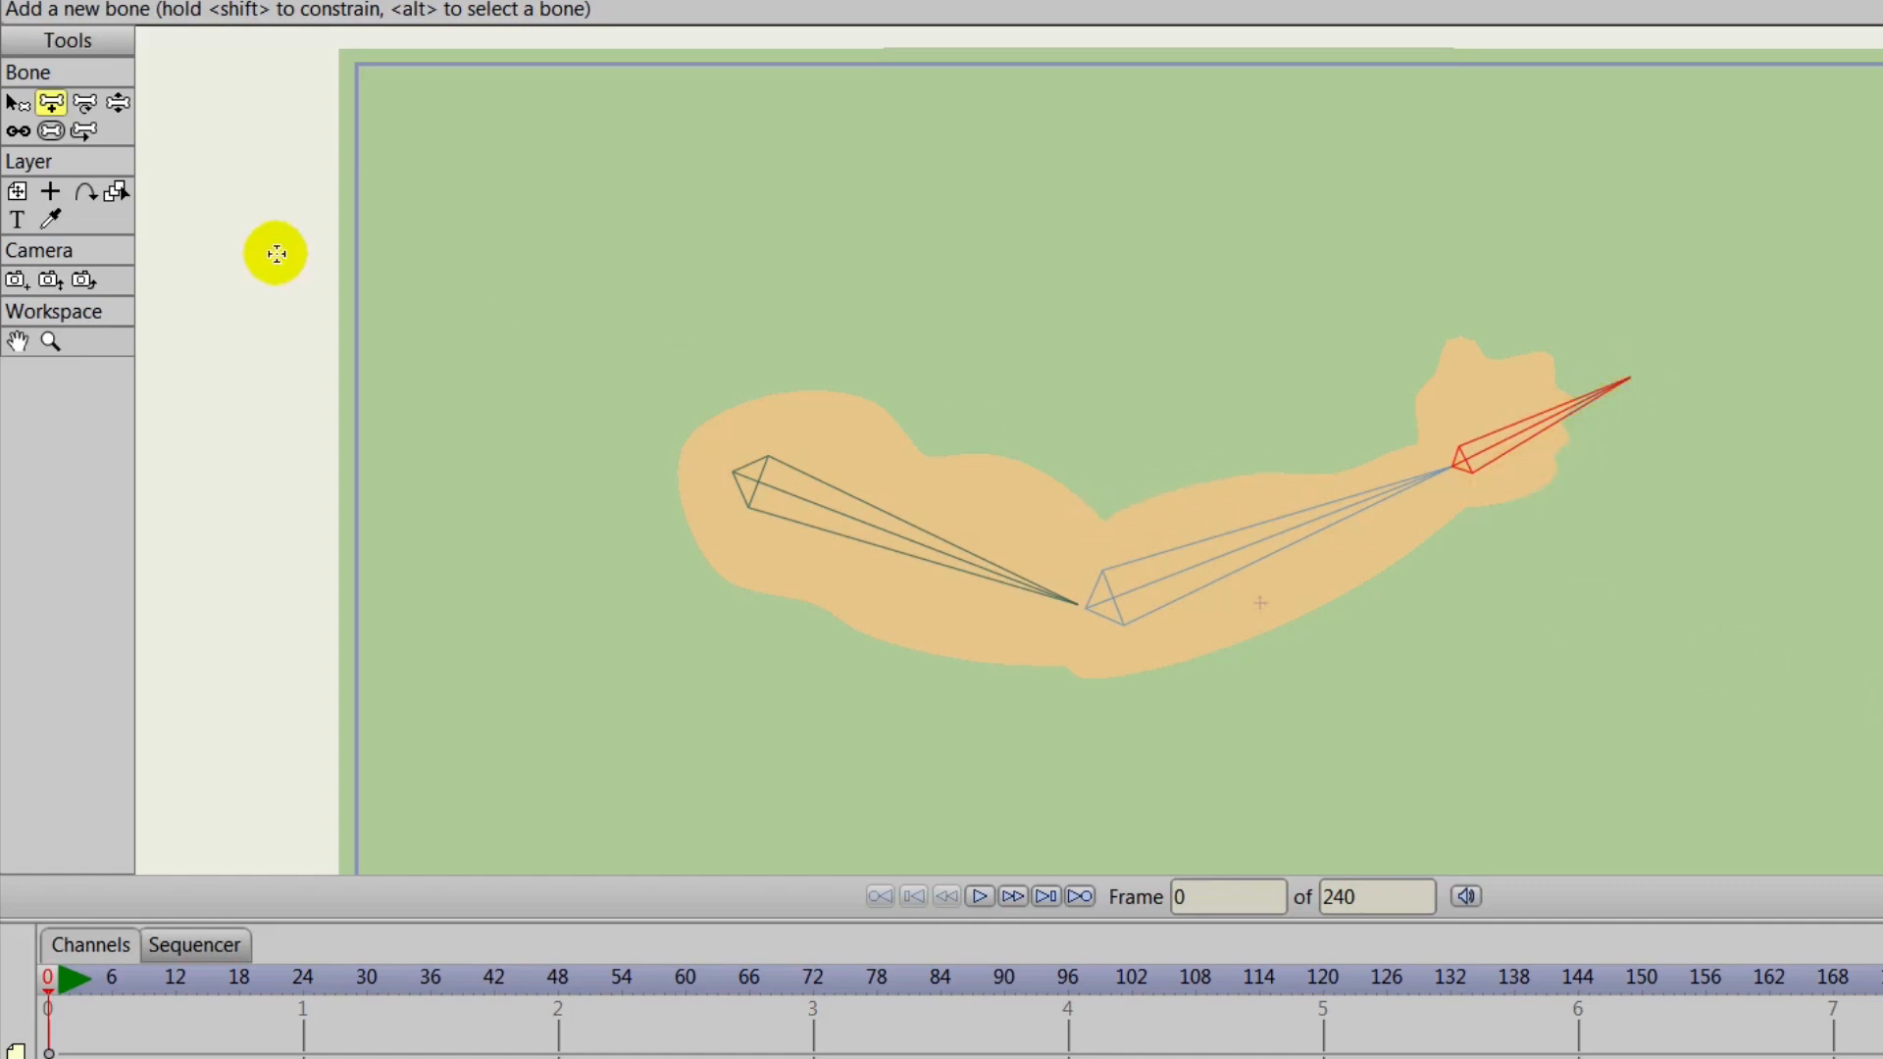
Test how the arm artwork deforms by manipulating the forearm and hand bones, and display the bones' strength regions.
left_click(118, 102)
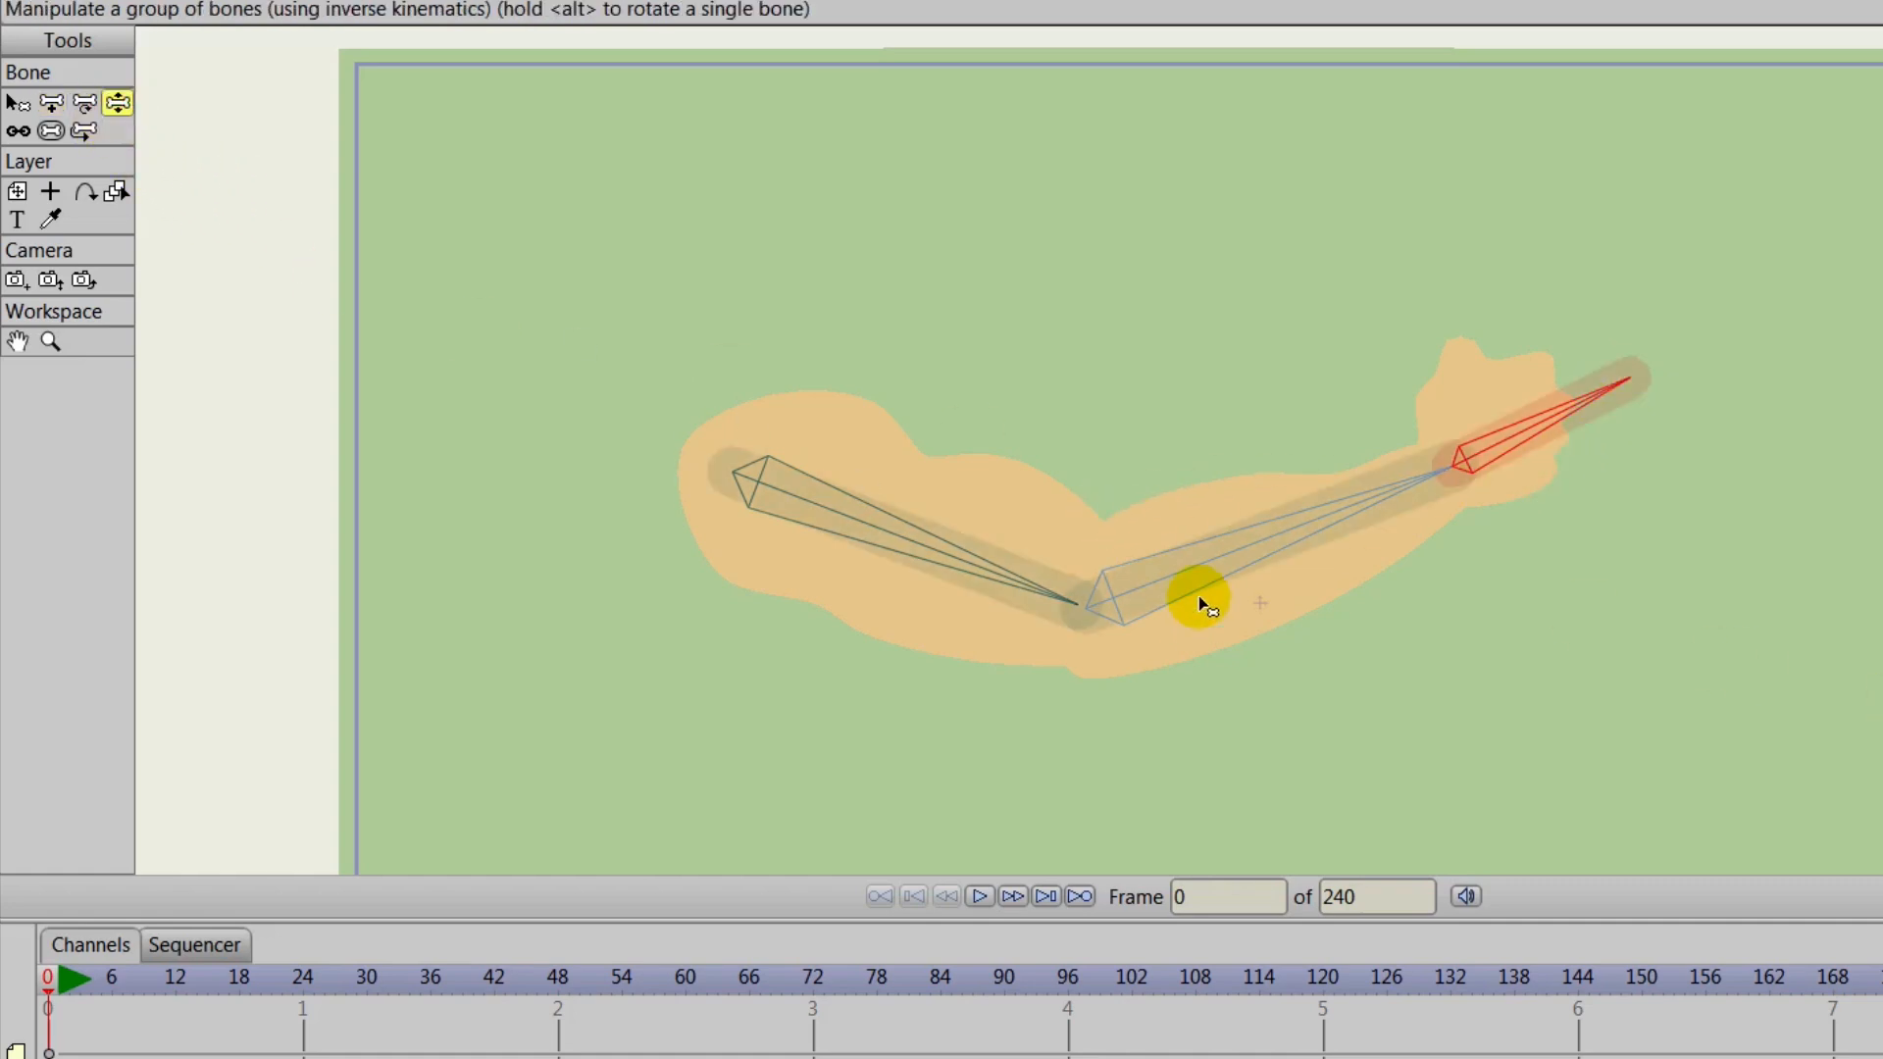
left_click_drag(1202, 603, 1616, 392)
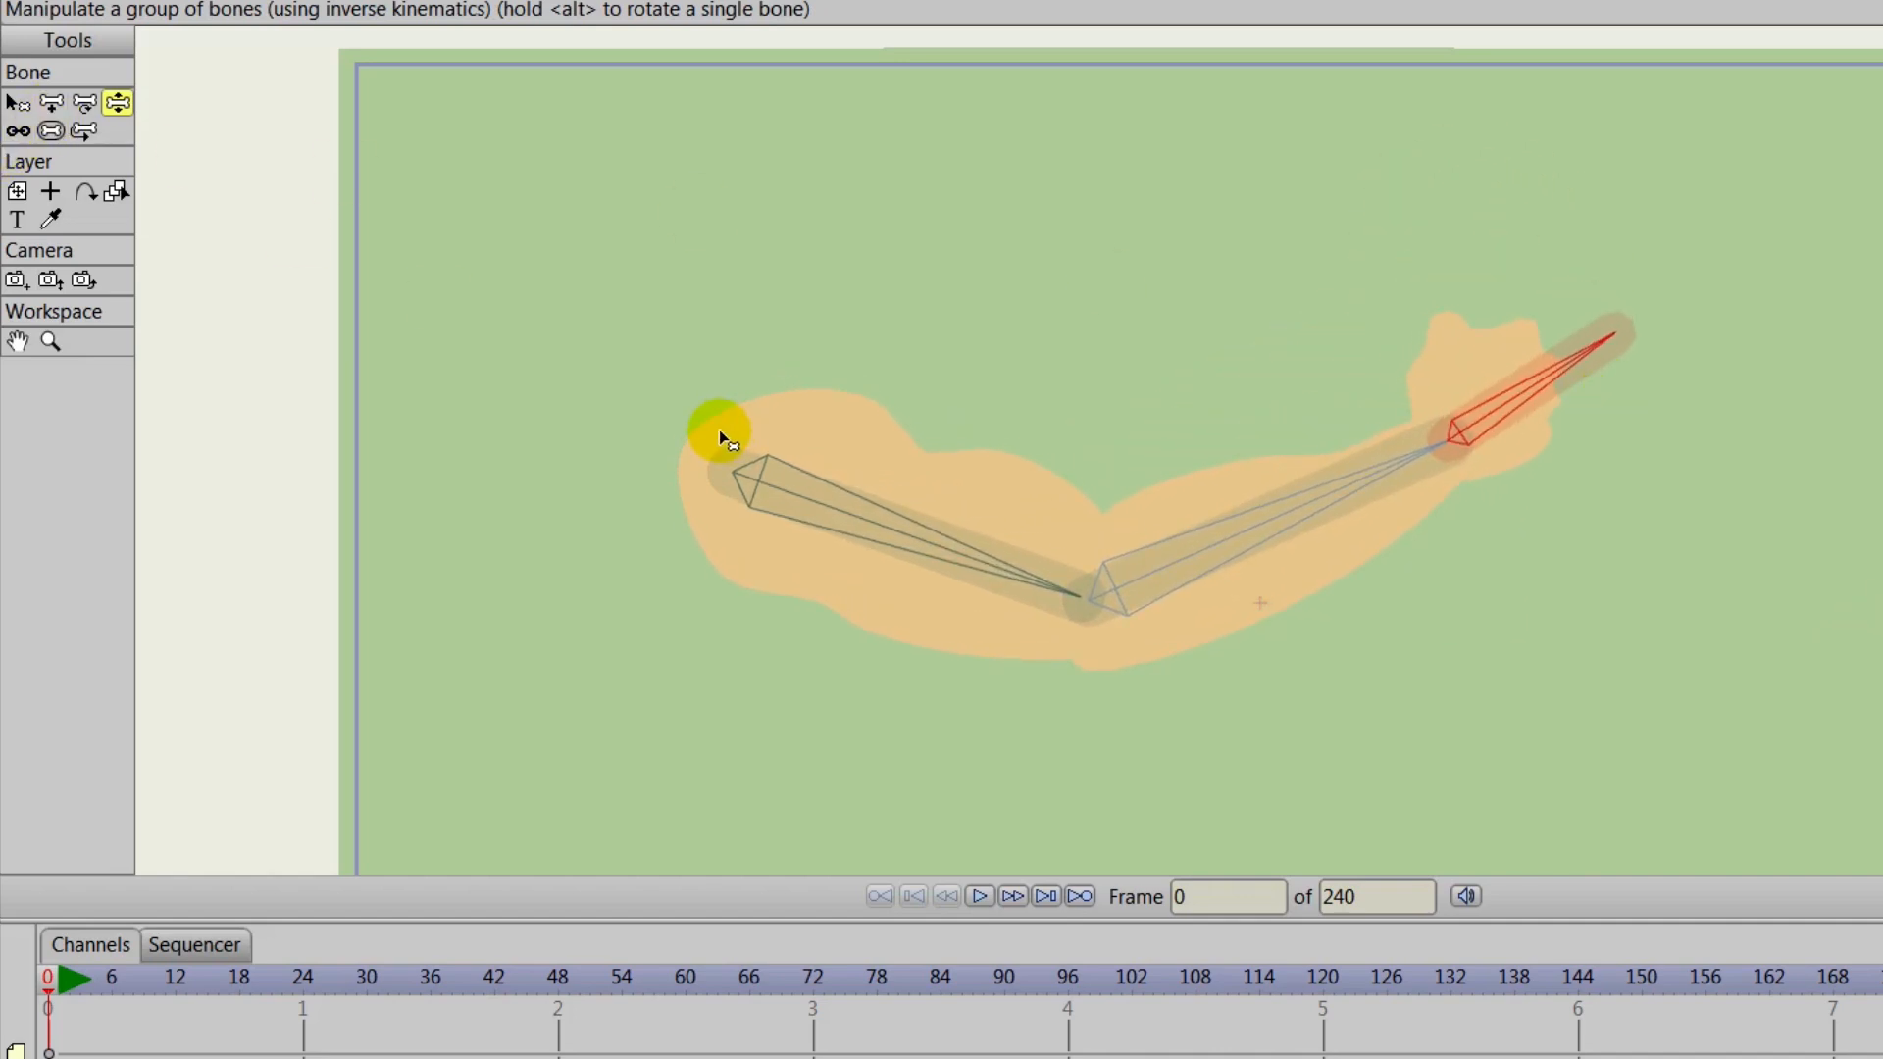
left_click(51, 130)
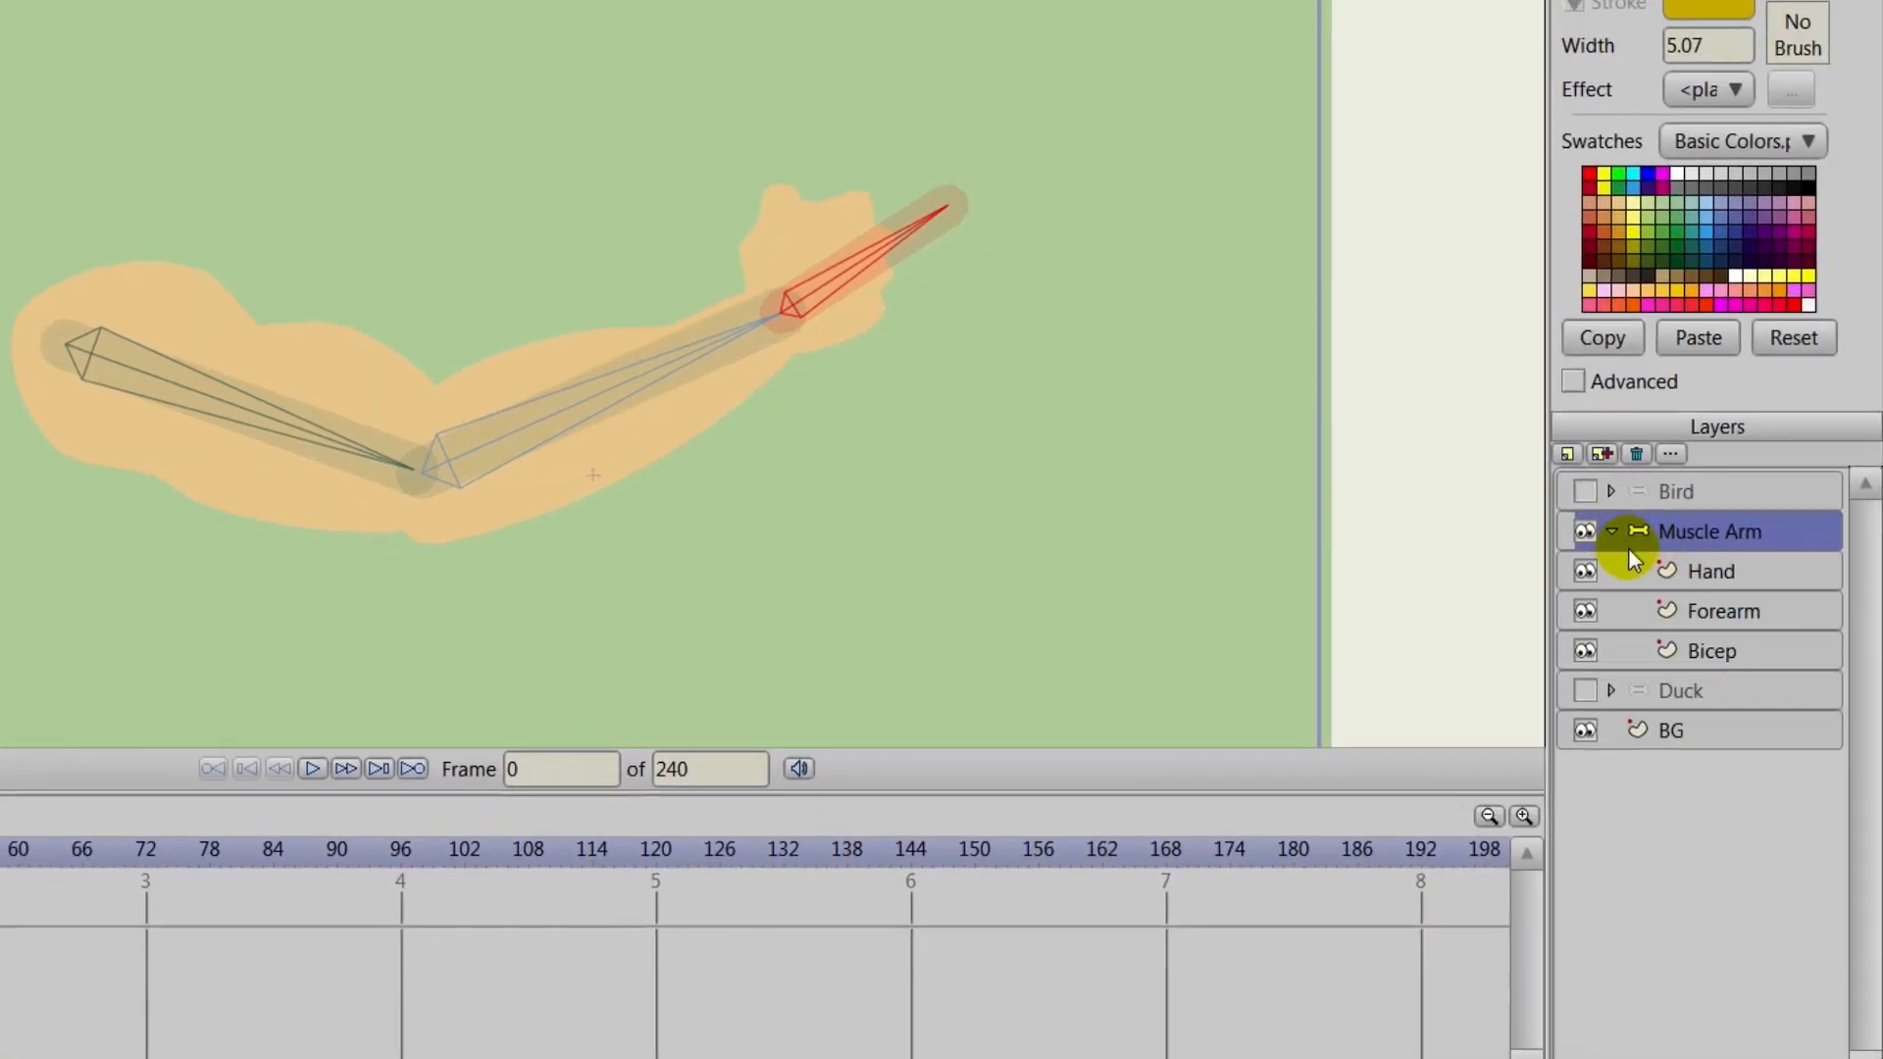
Bind the Hand layer to the hand bone using layer binding.
left_click(1695, 576)
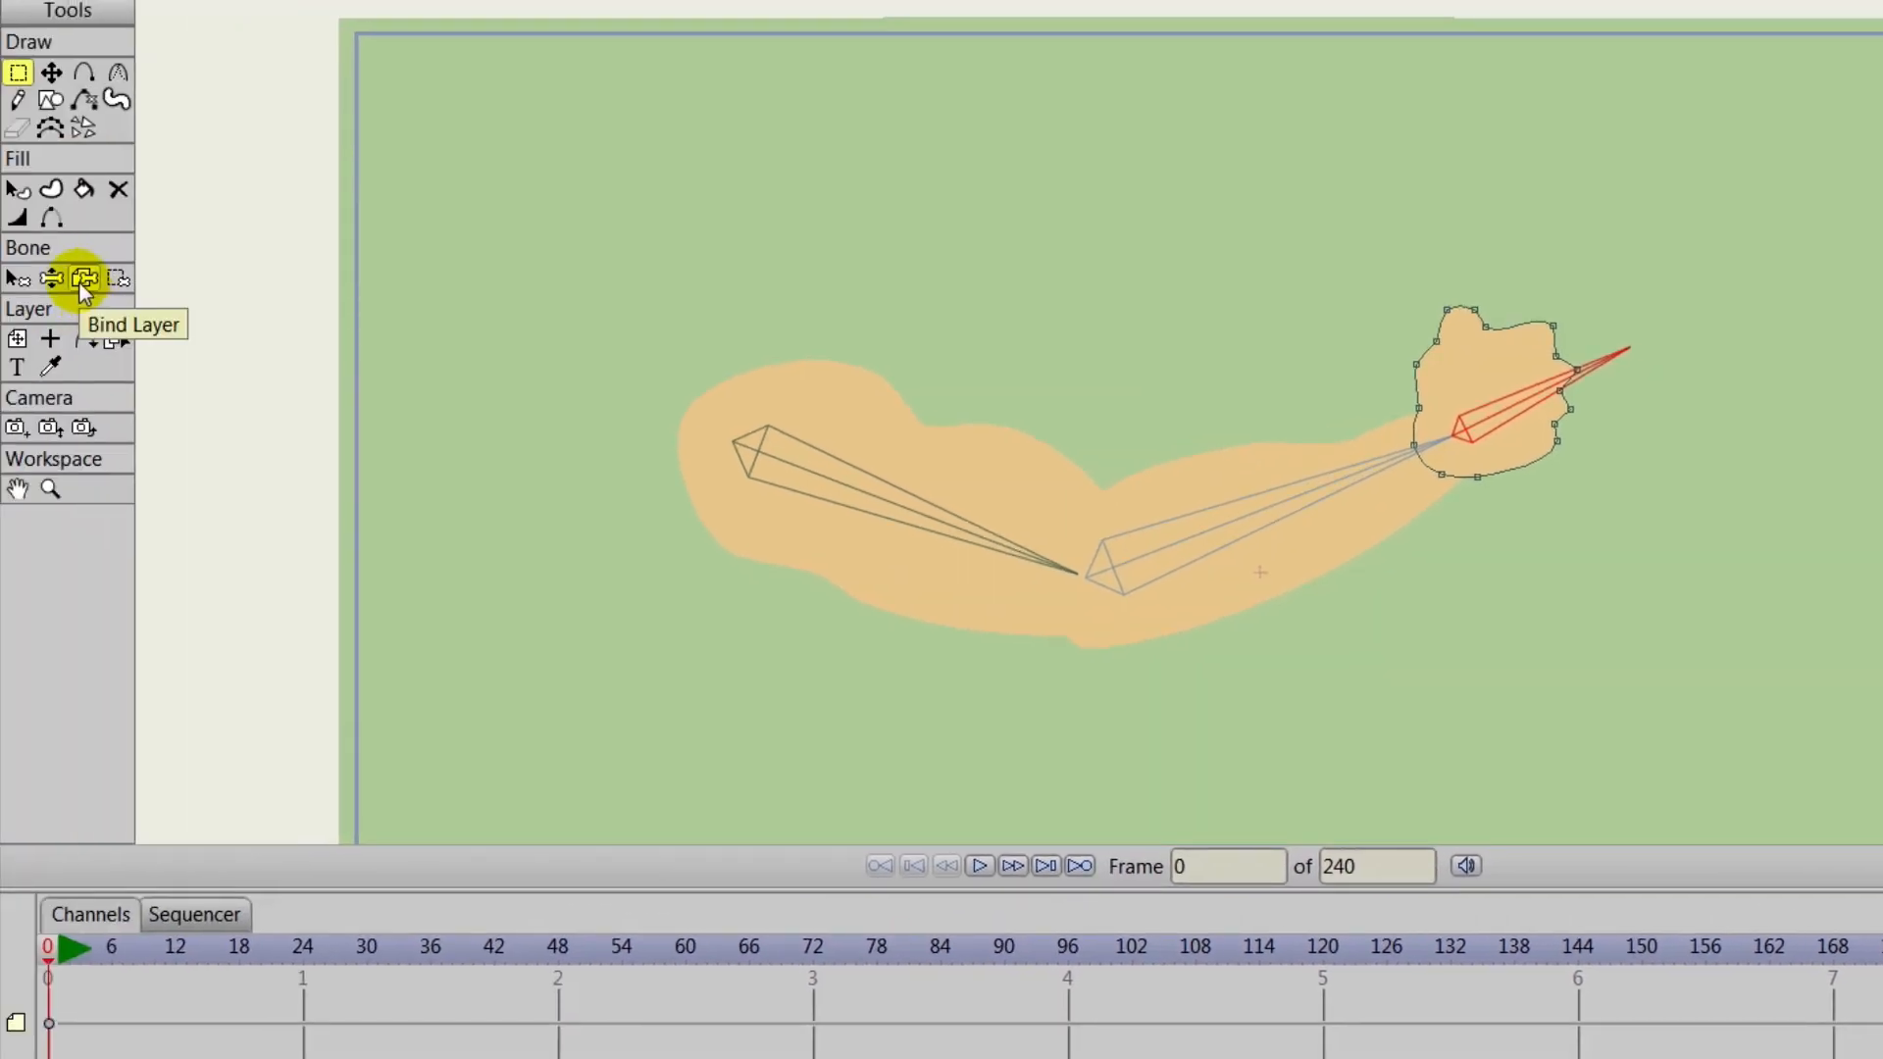
left_click(79, 280)
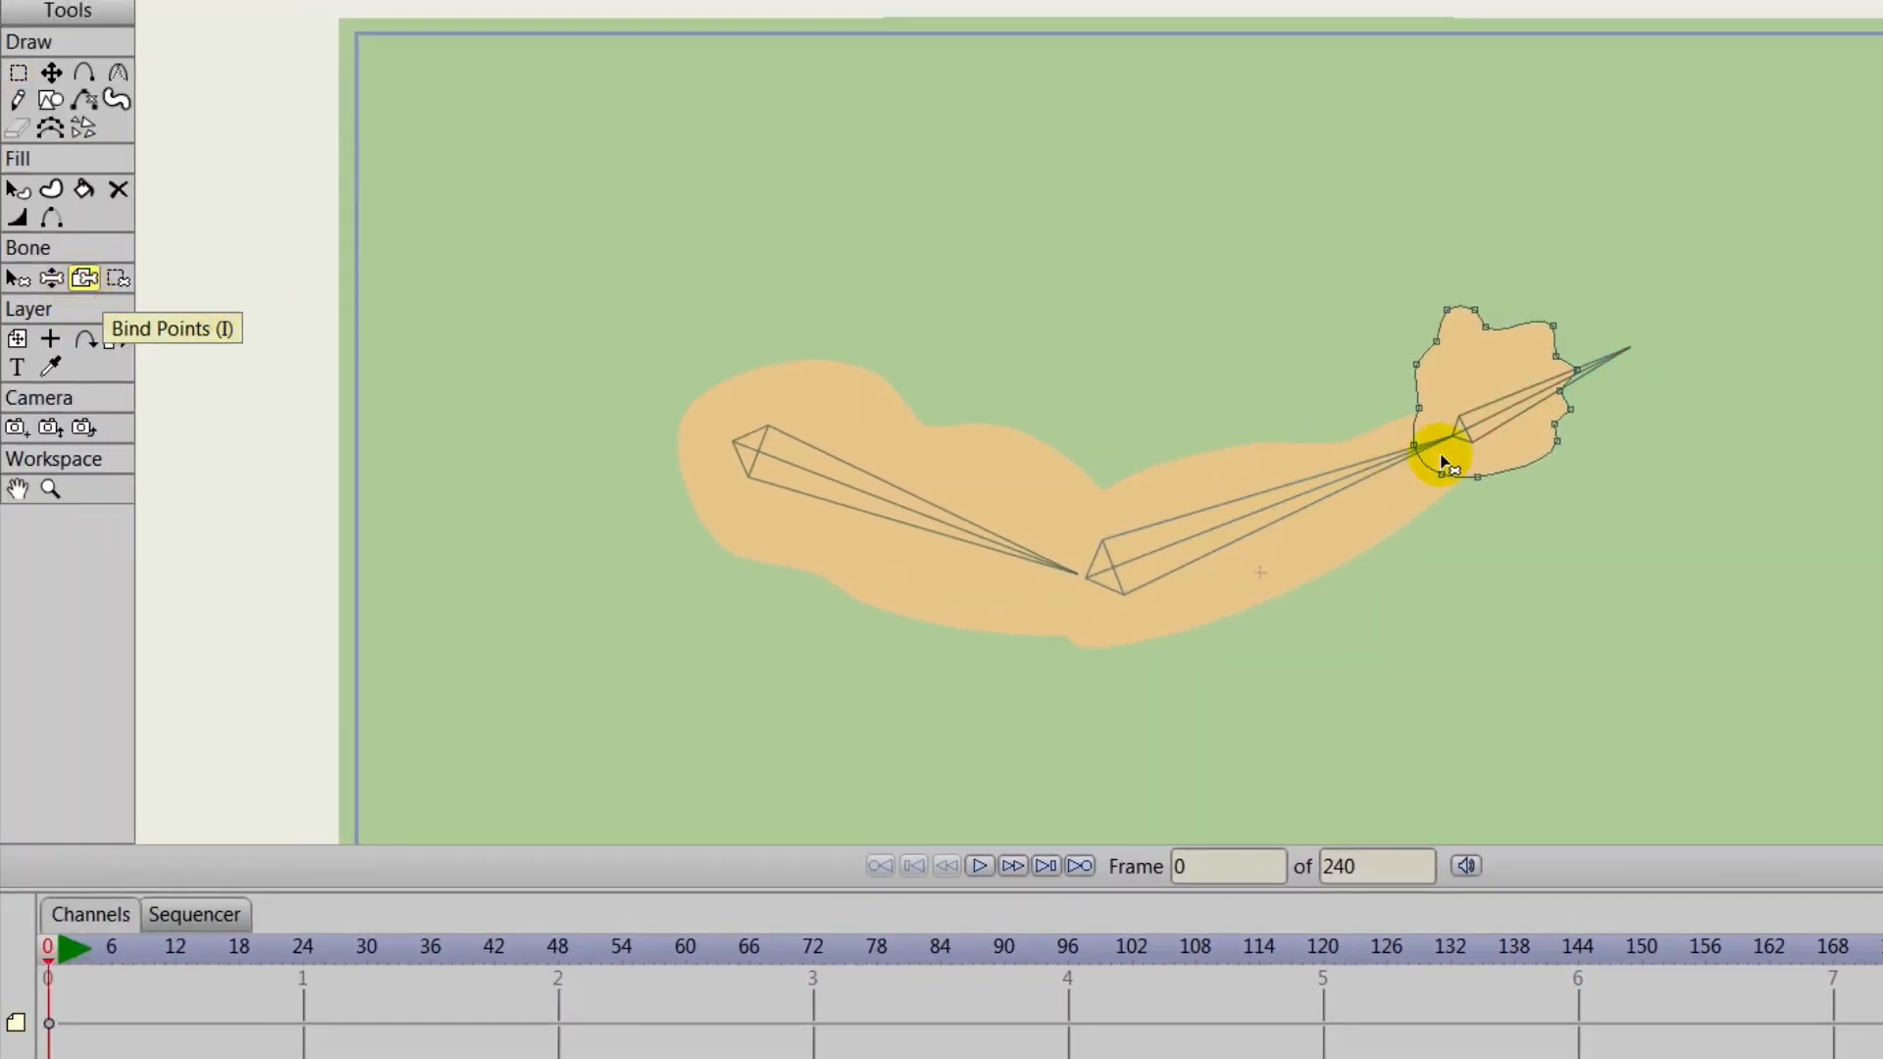
left_click(1519, 407)
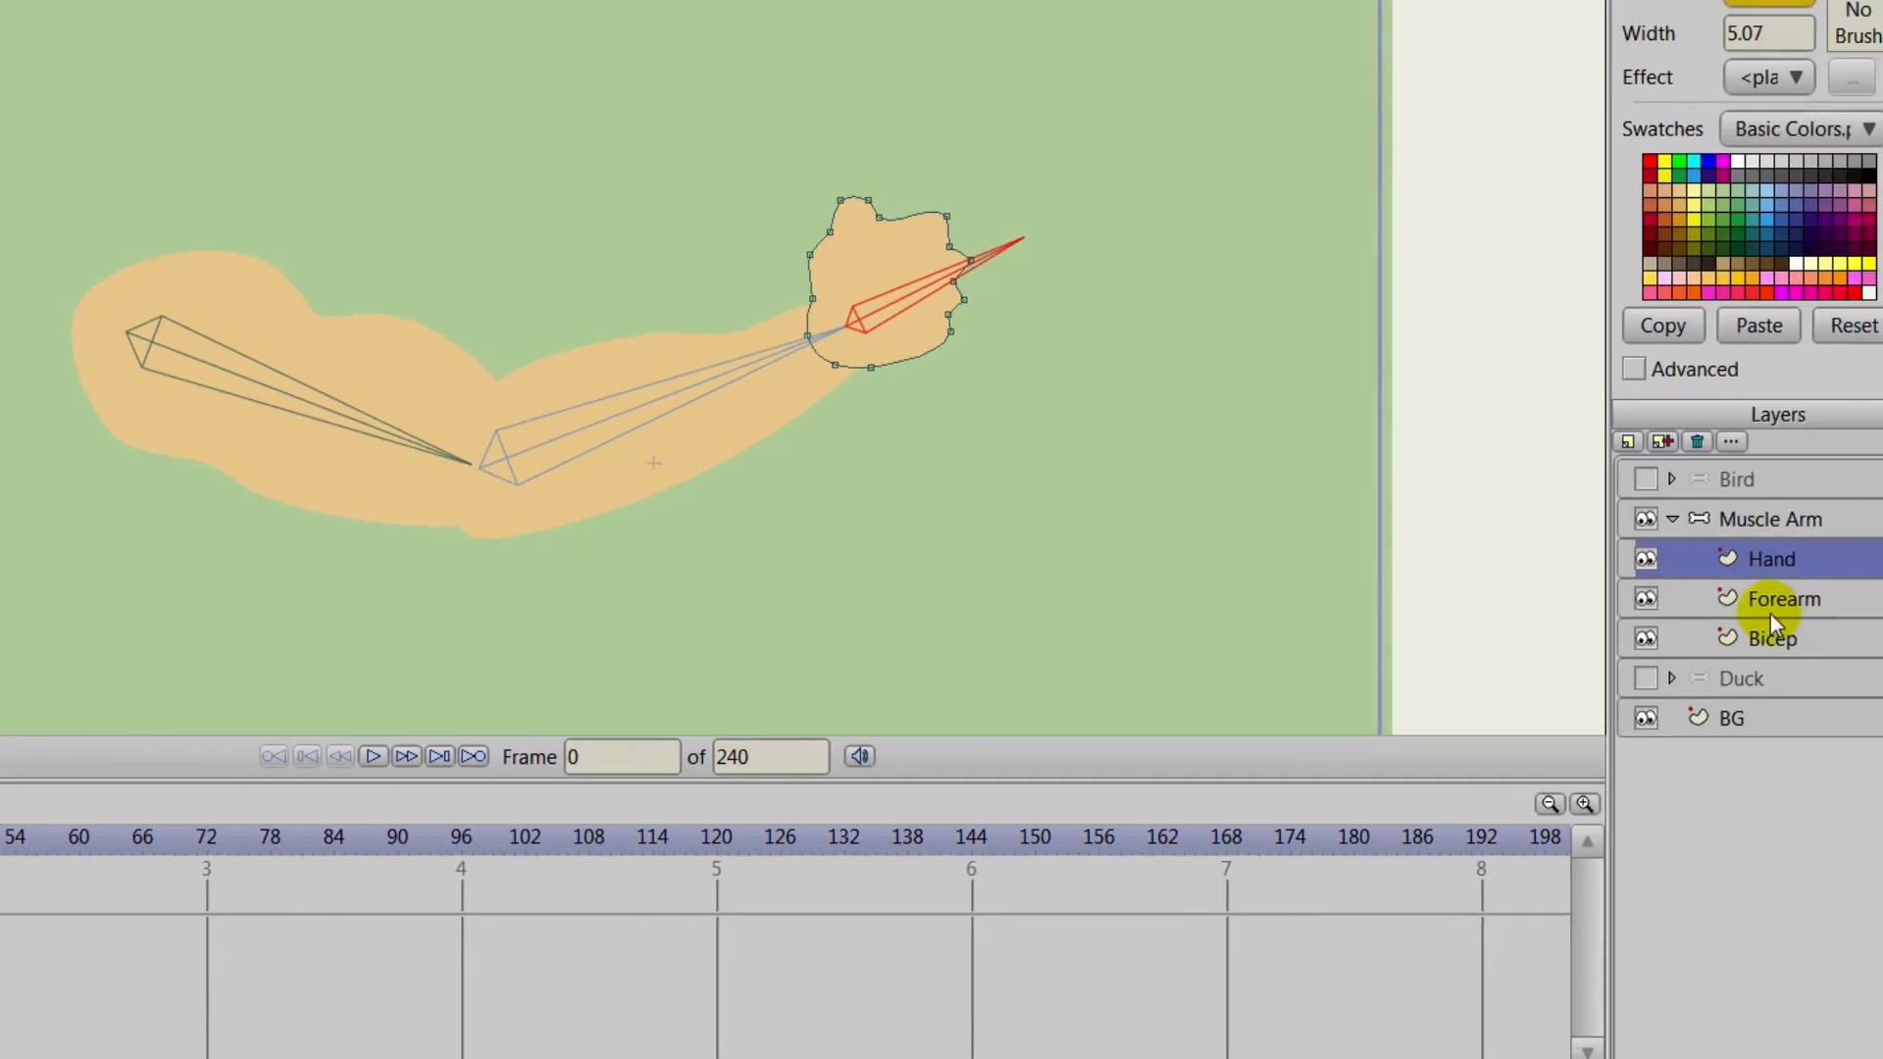
Bind the Forearm layer to the forearm bone and the Bicep layer to the upper arm bone.
left_click(1736, 593)
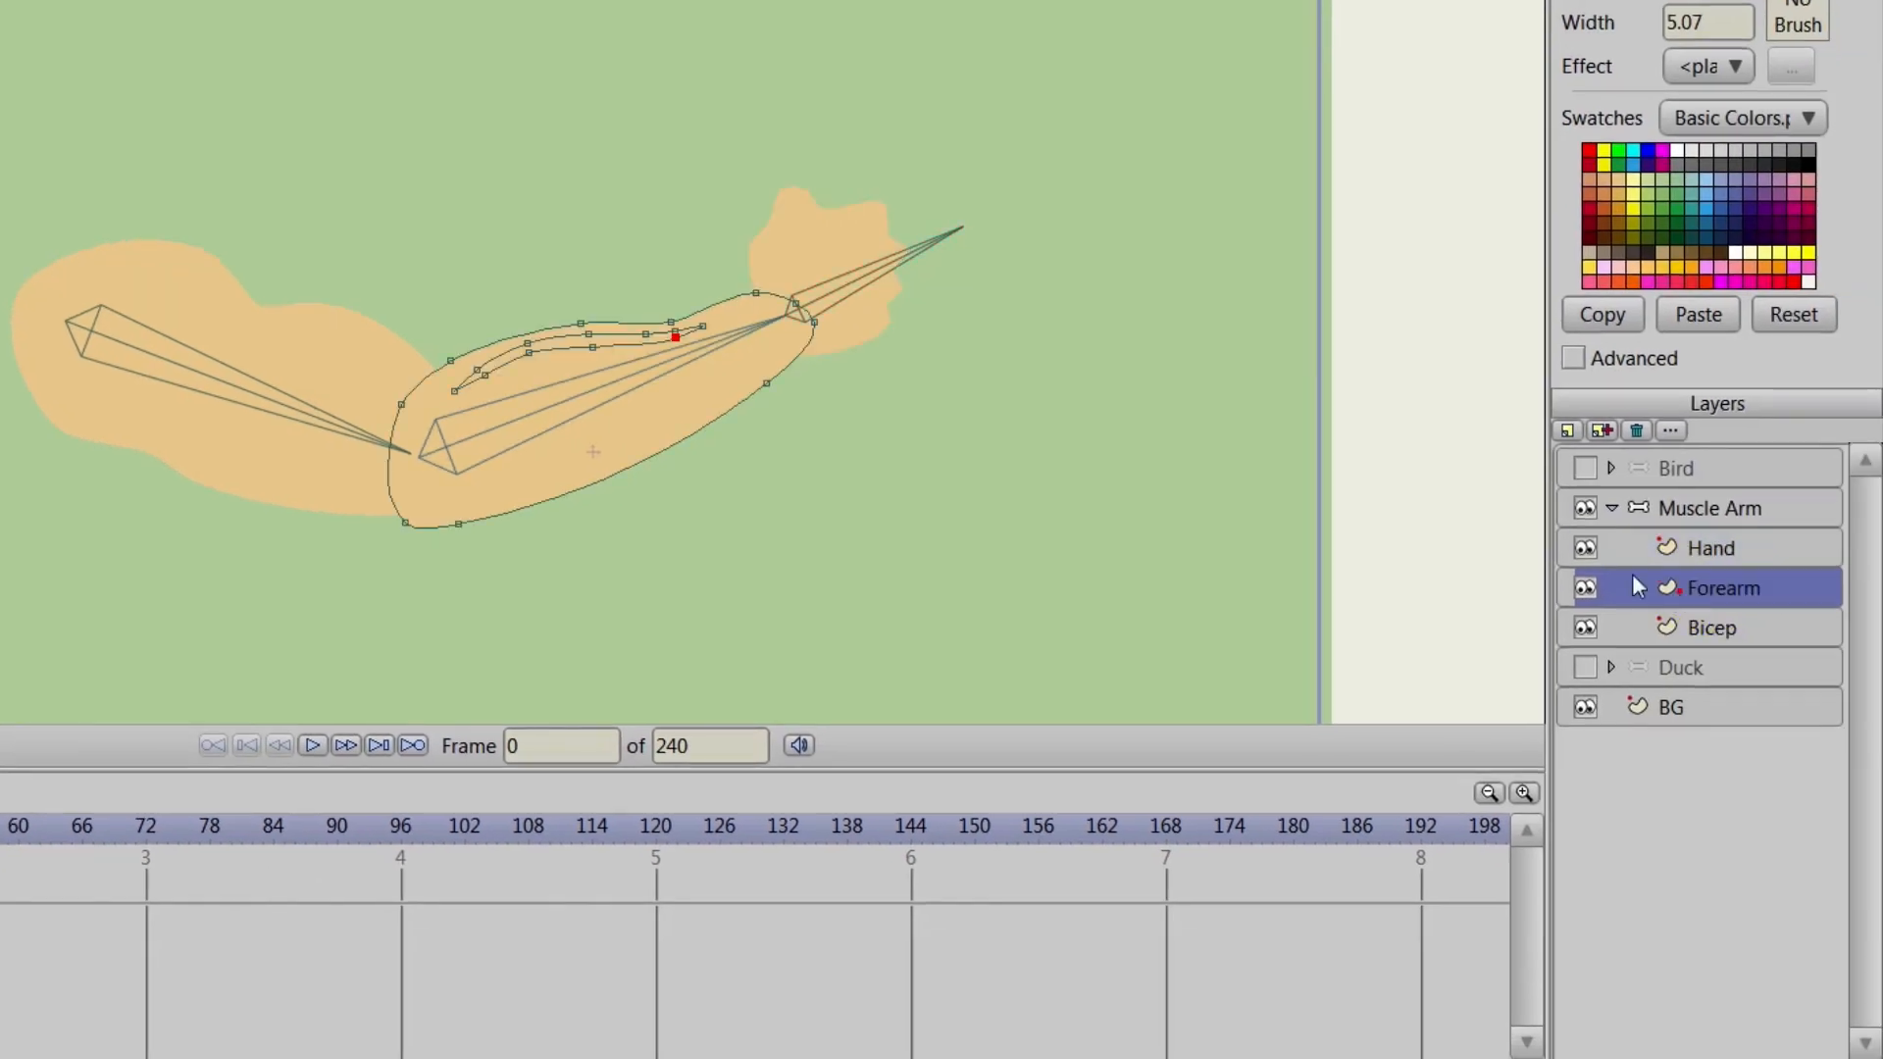
left_click(600, 389)
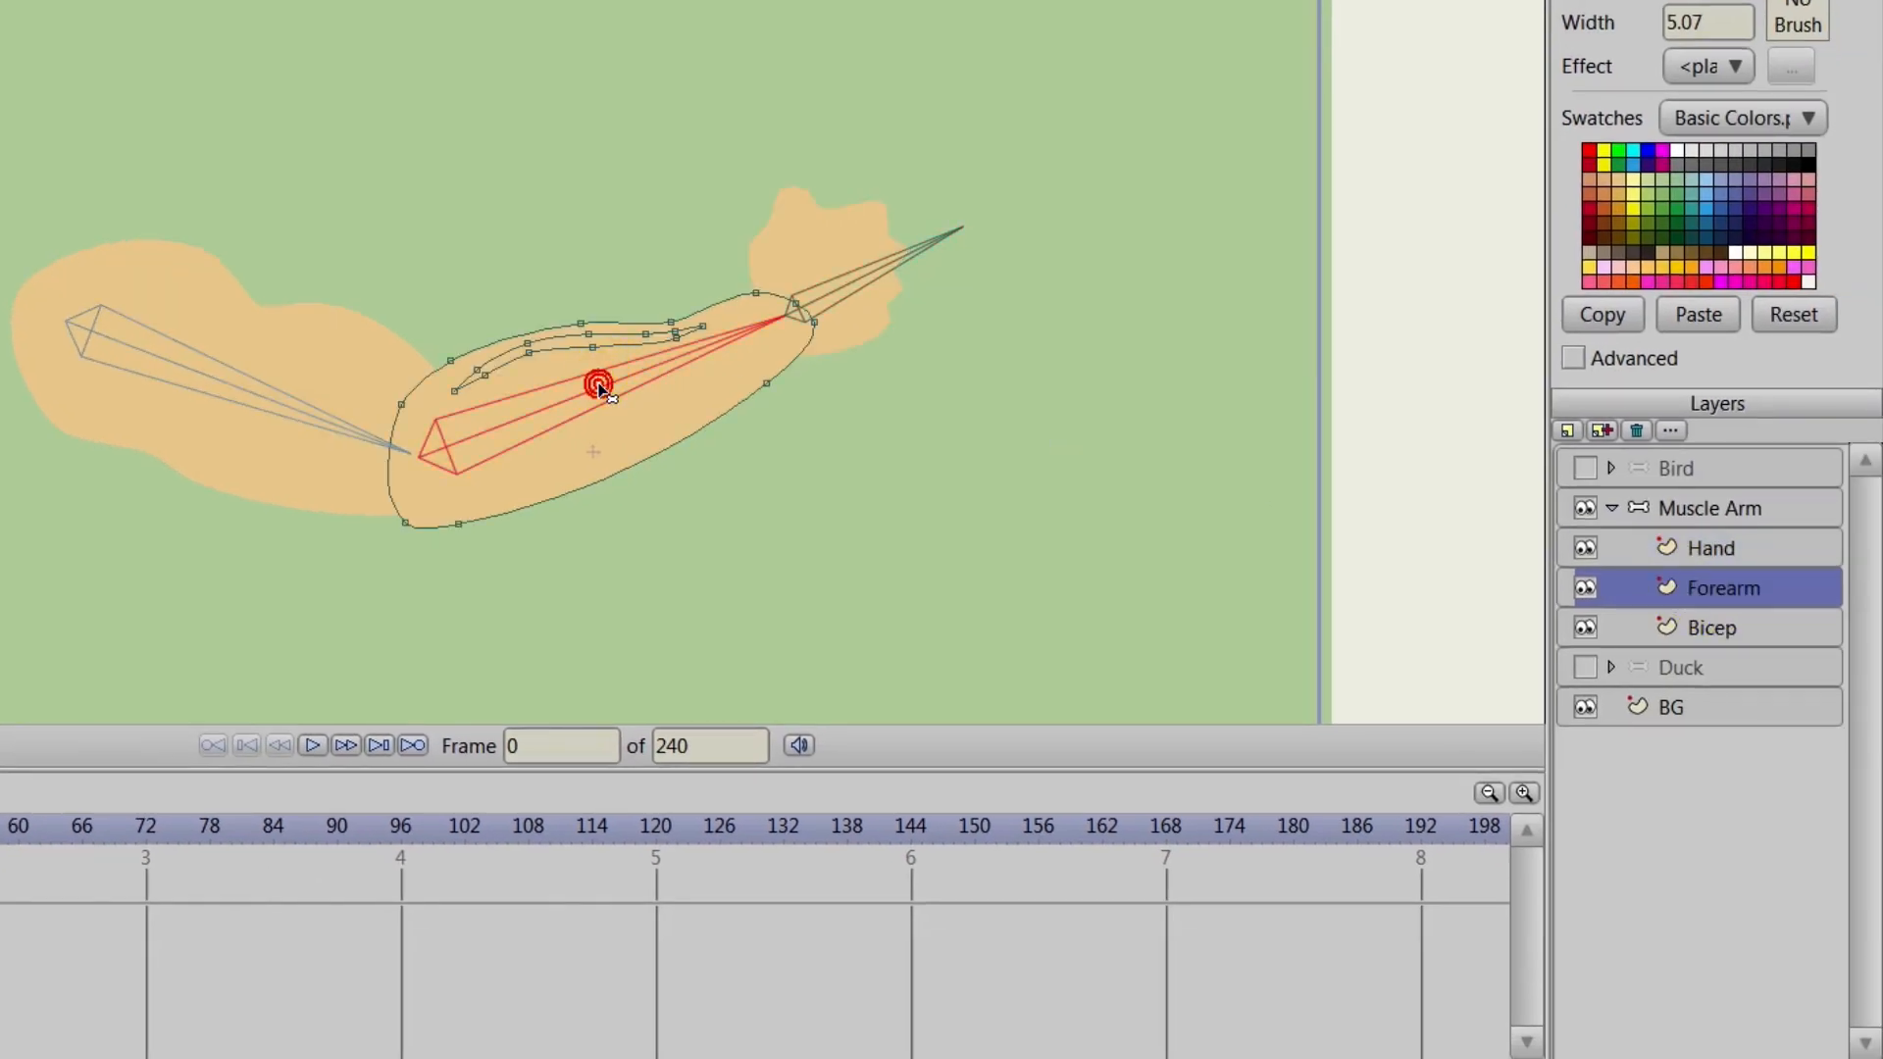
left_click(1693, 628)
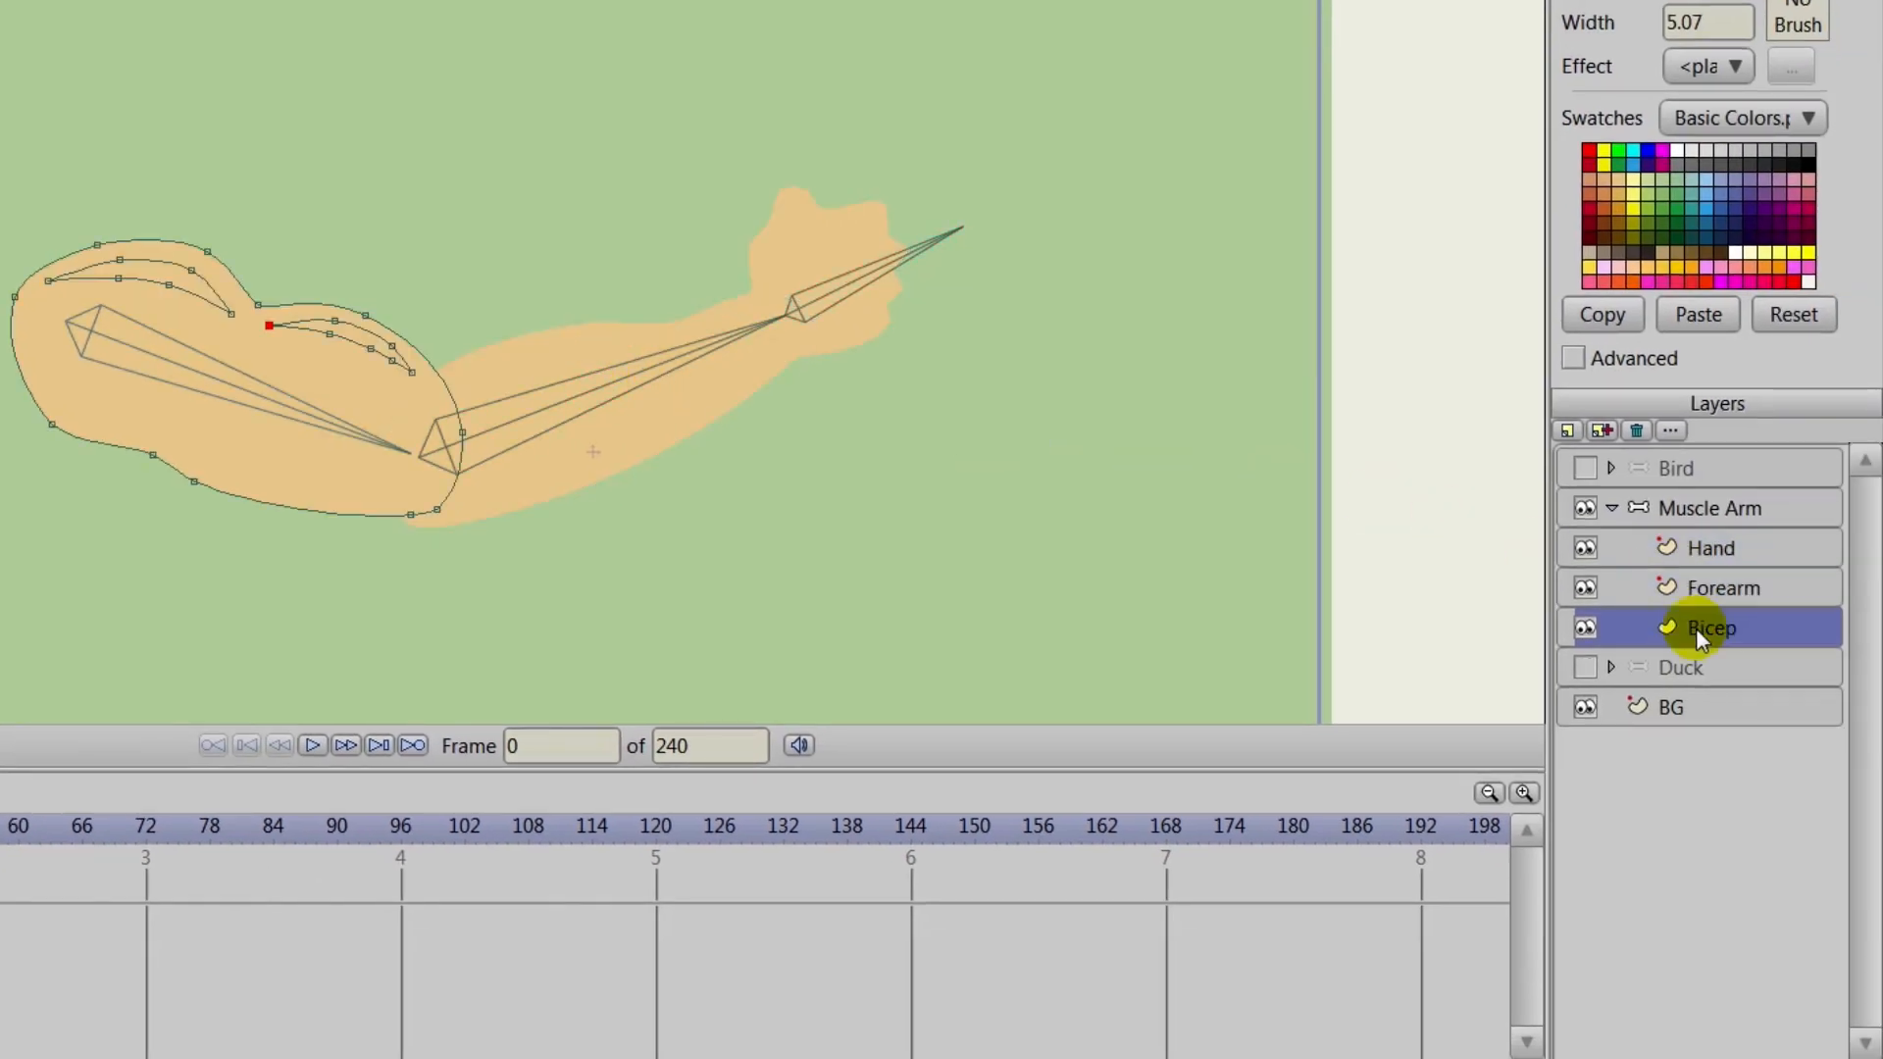
left_click(222, 388)
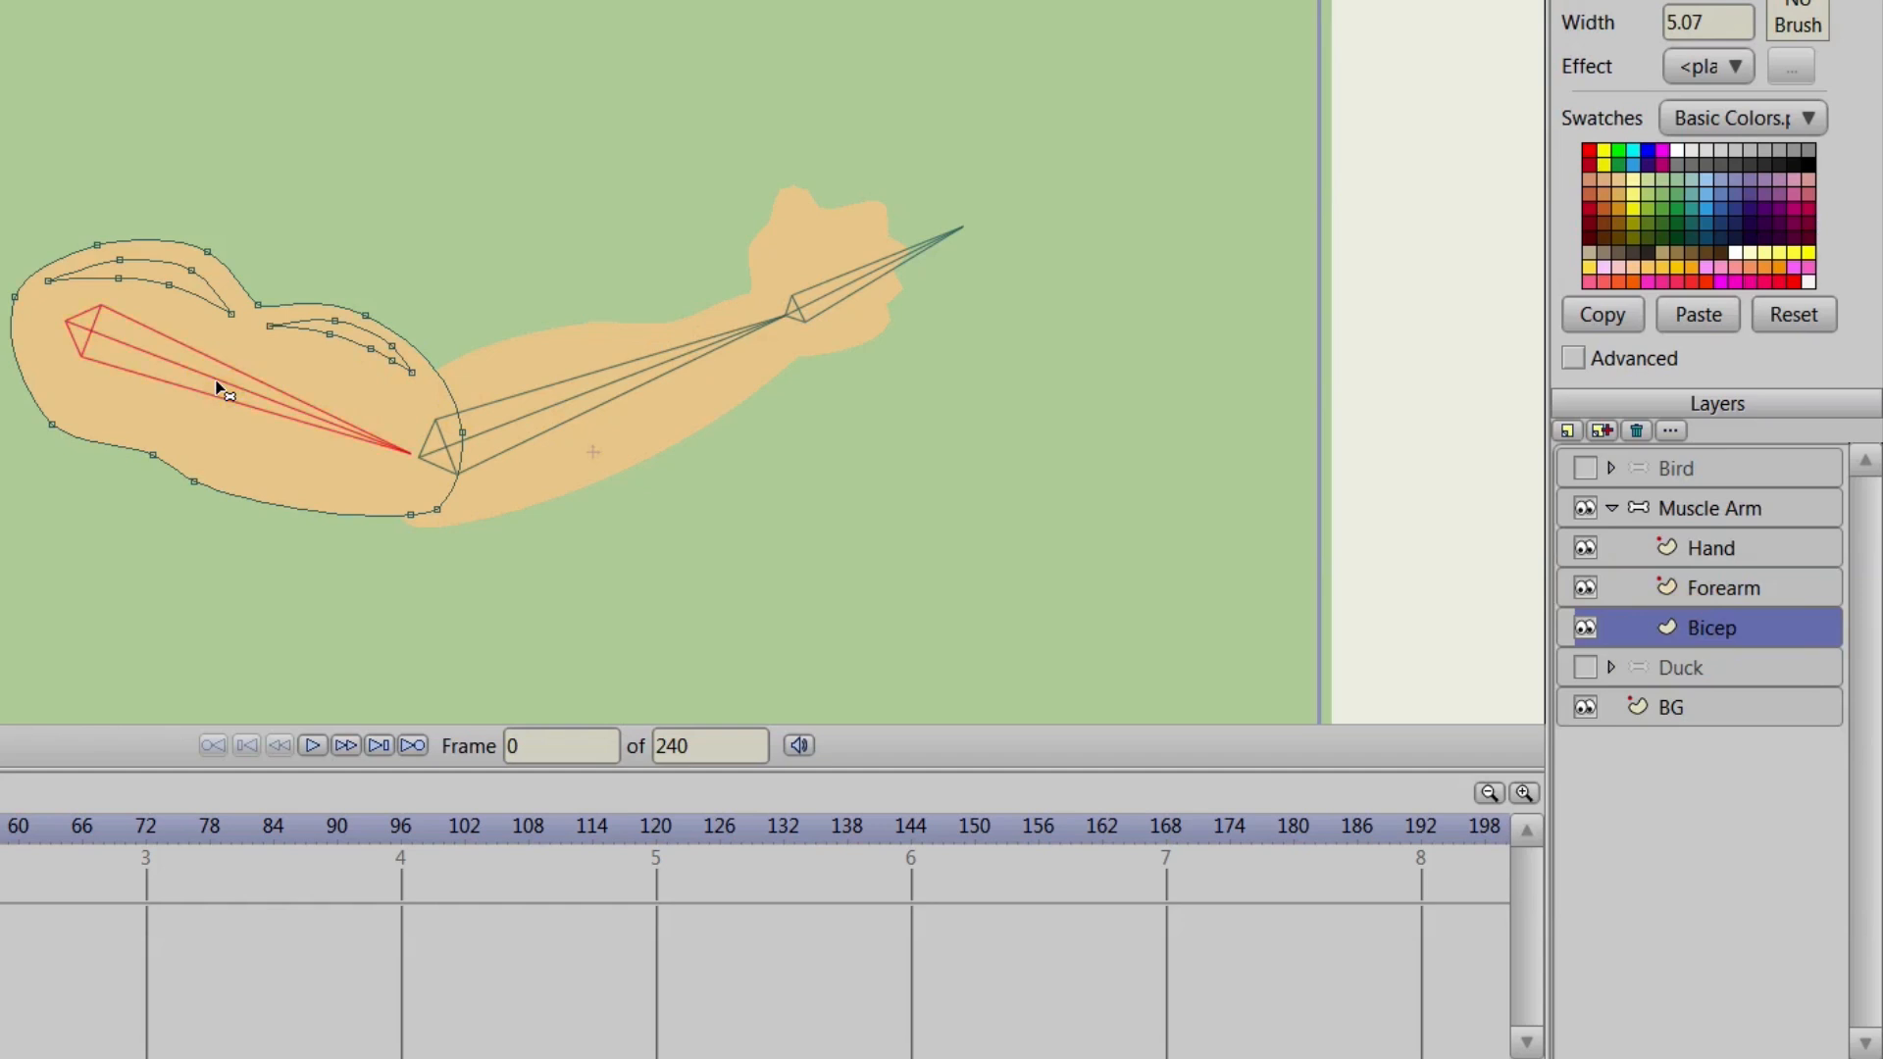
Return to the Muscle Arm bone layer and test the layer binding by bending the forearm bone upward.
left_click(1658, 508)
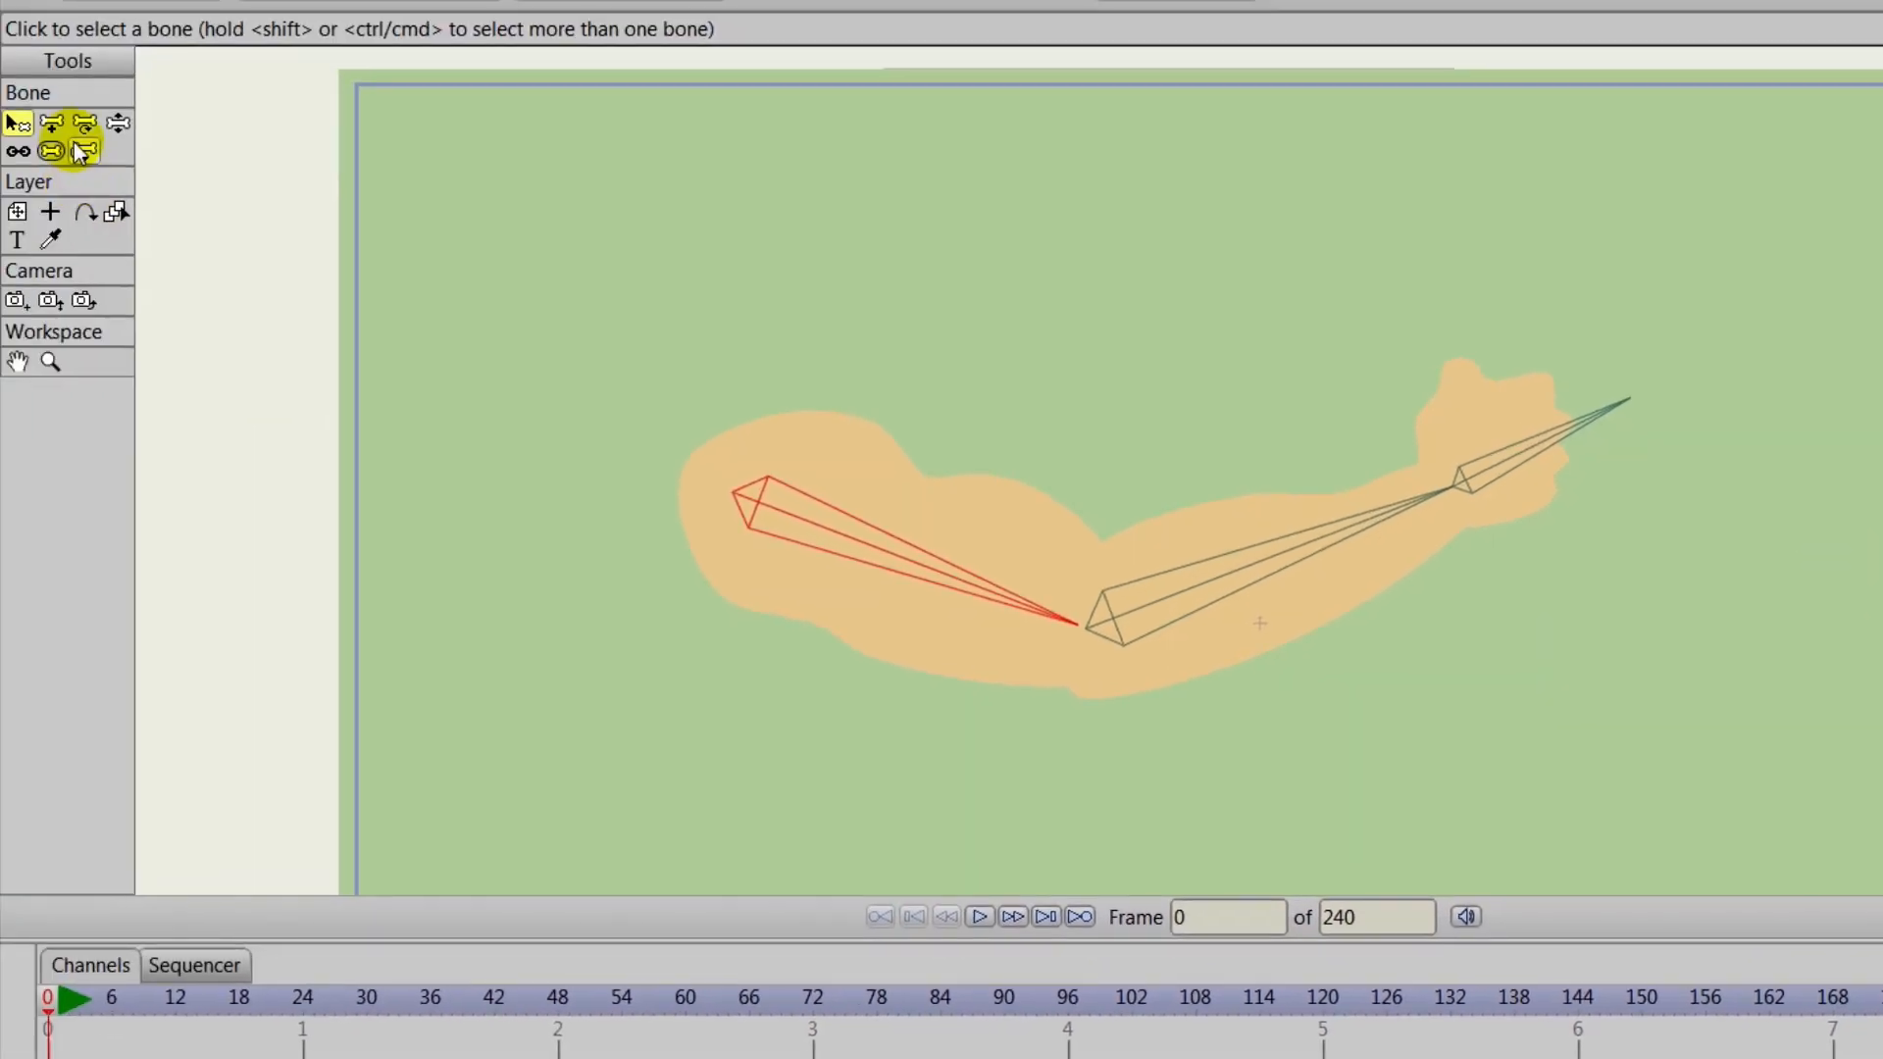
left_click(118, 125)
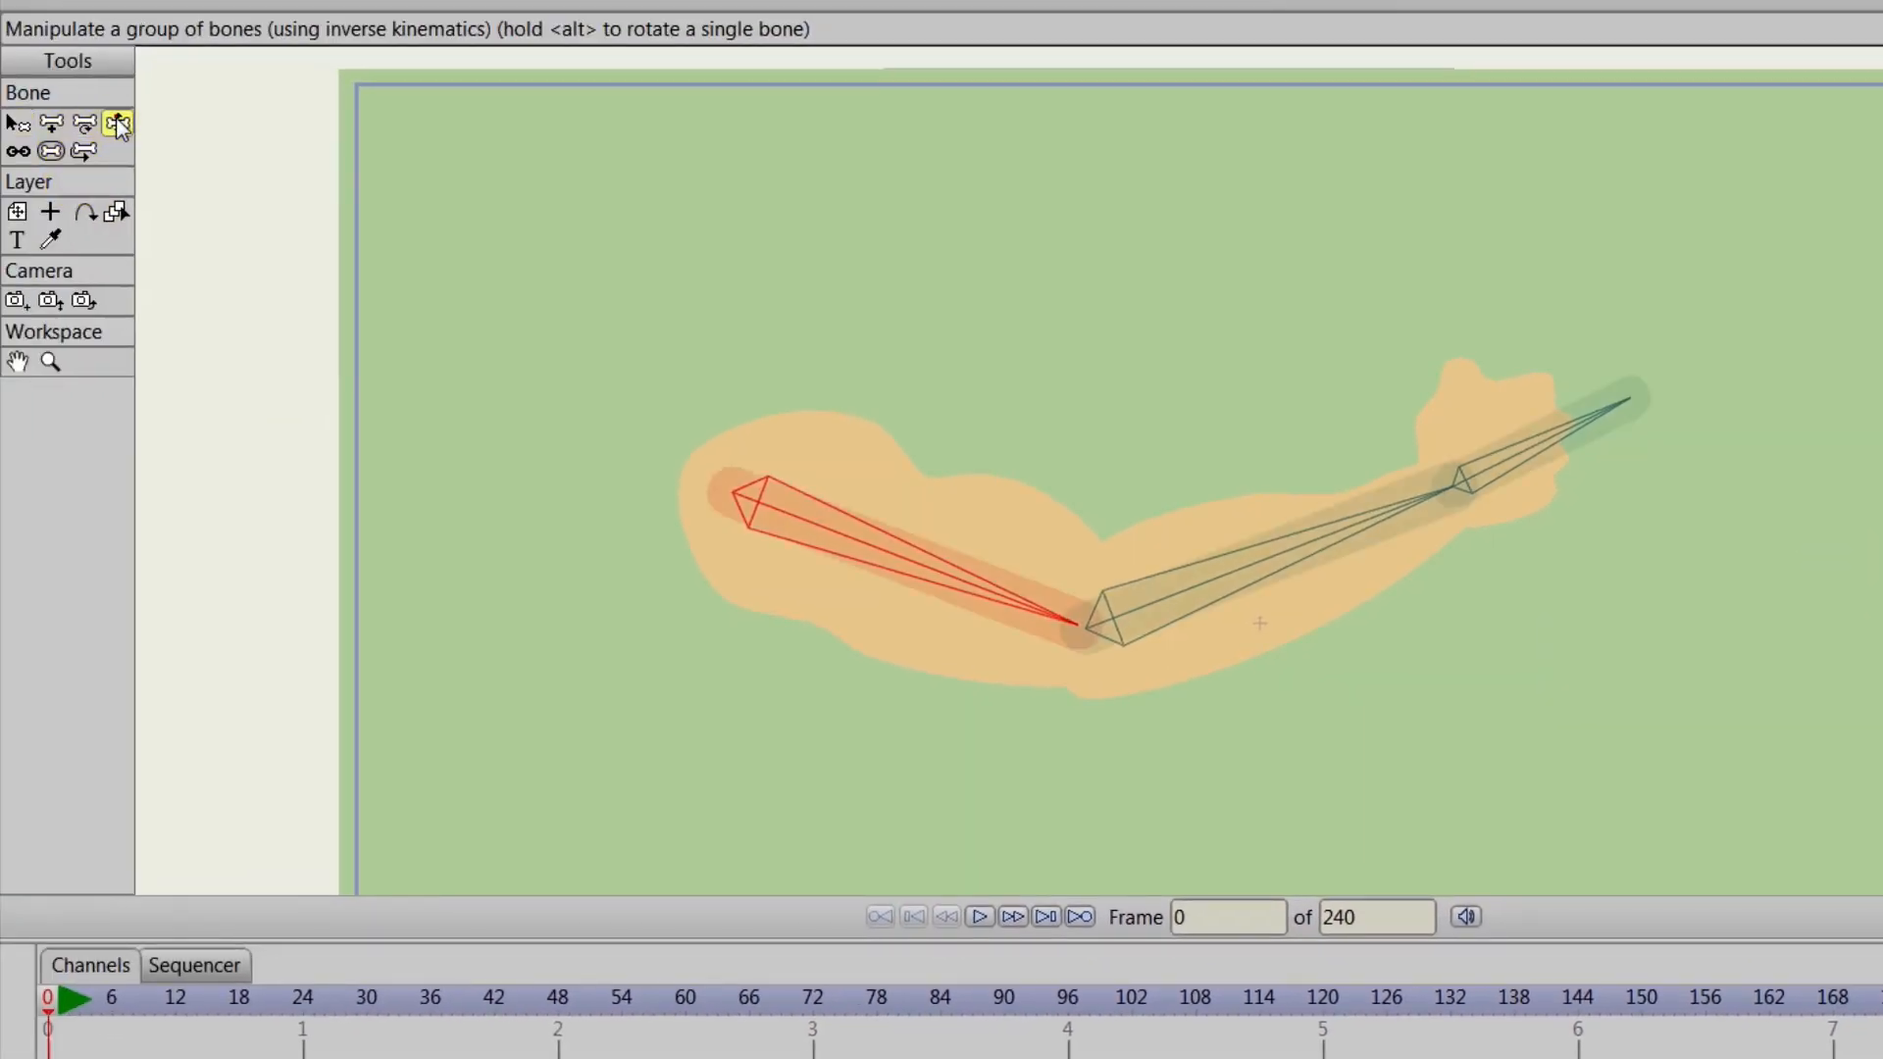
mouse_move(1261, 559)
left_mouse_down()
mouse_move(1157, 435)
mouse_move(908, 378)
mouse_move(1075, 412)
mouse_move(1262, 525)
left_mouse_up()
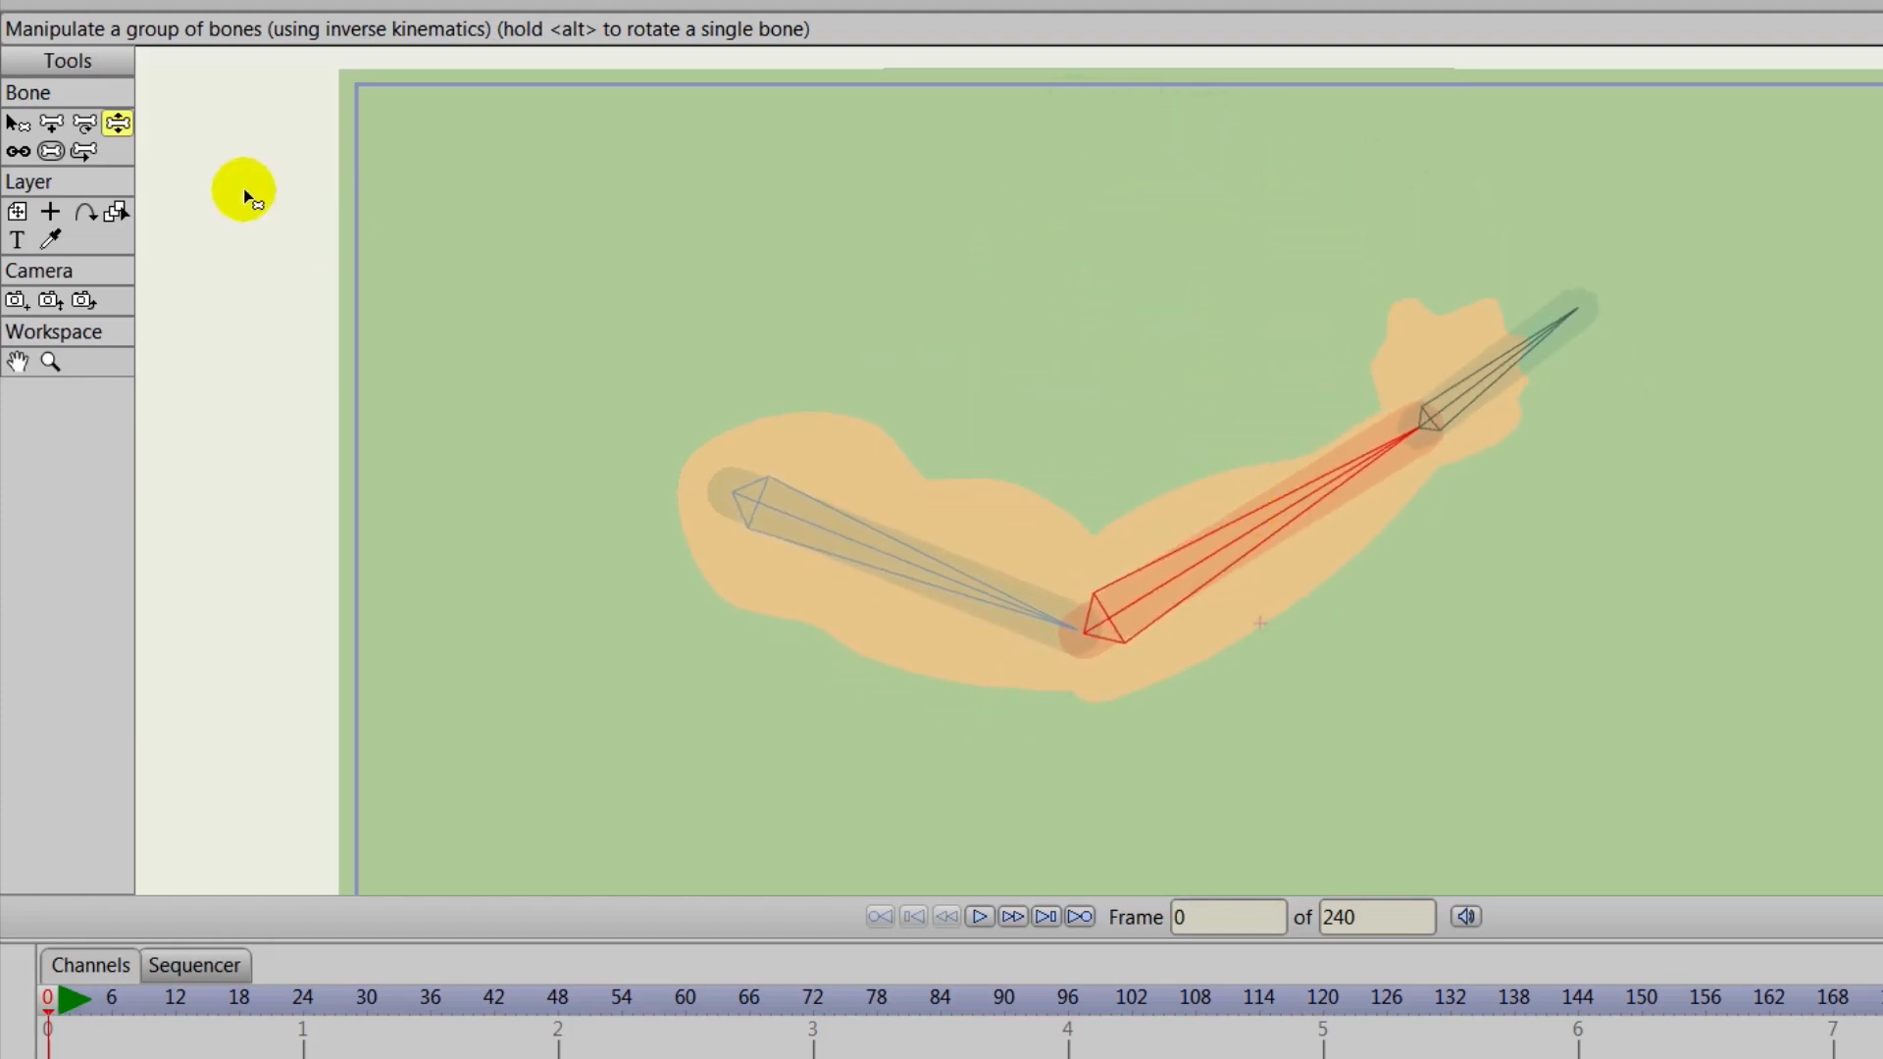
Reduce the strength of the upper arm, forearm and hand bones until they have no influence region.
left_click(50, 150)
mouse_move(1125, 534)
left_mouse_down()
mouse_move(929, 554)
mouse_move(941, 567)
left_mouse_up()
left_click(1507, 357)
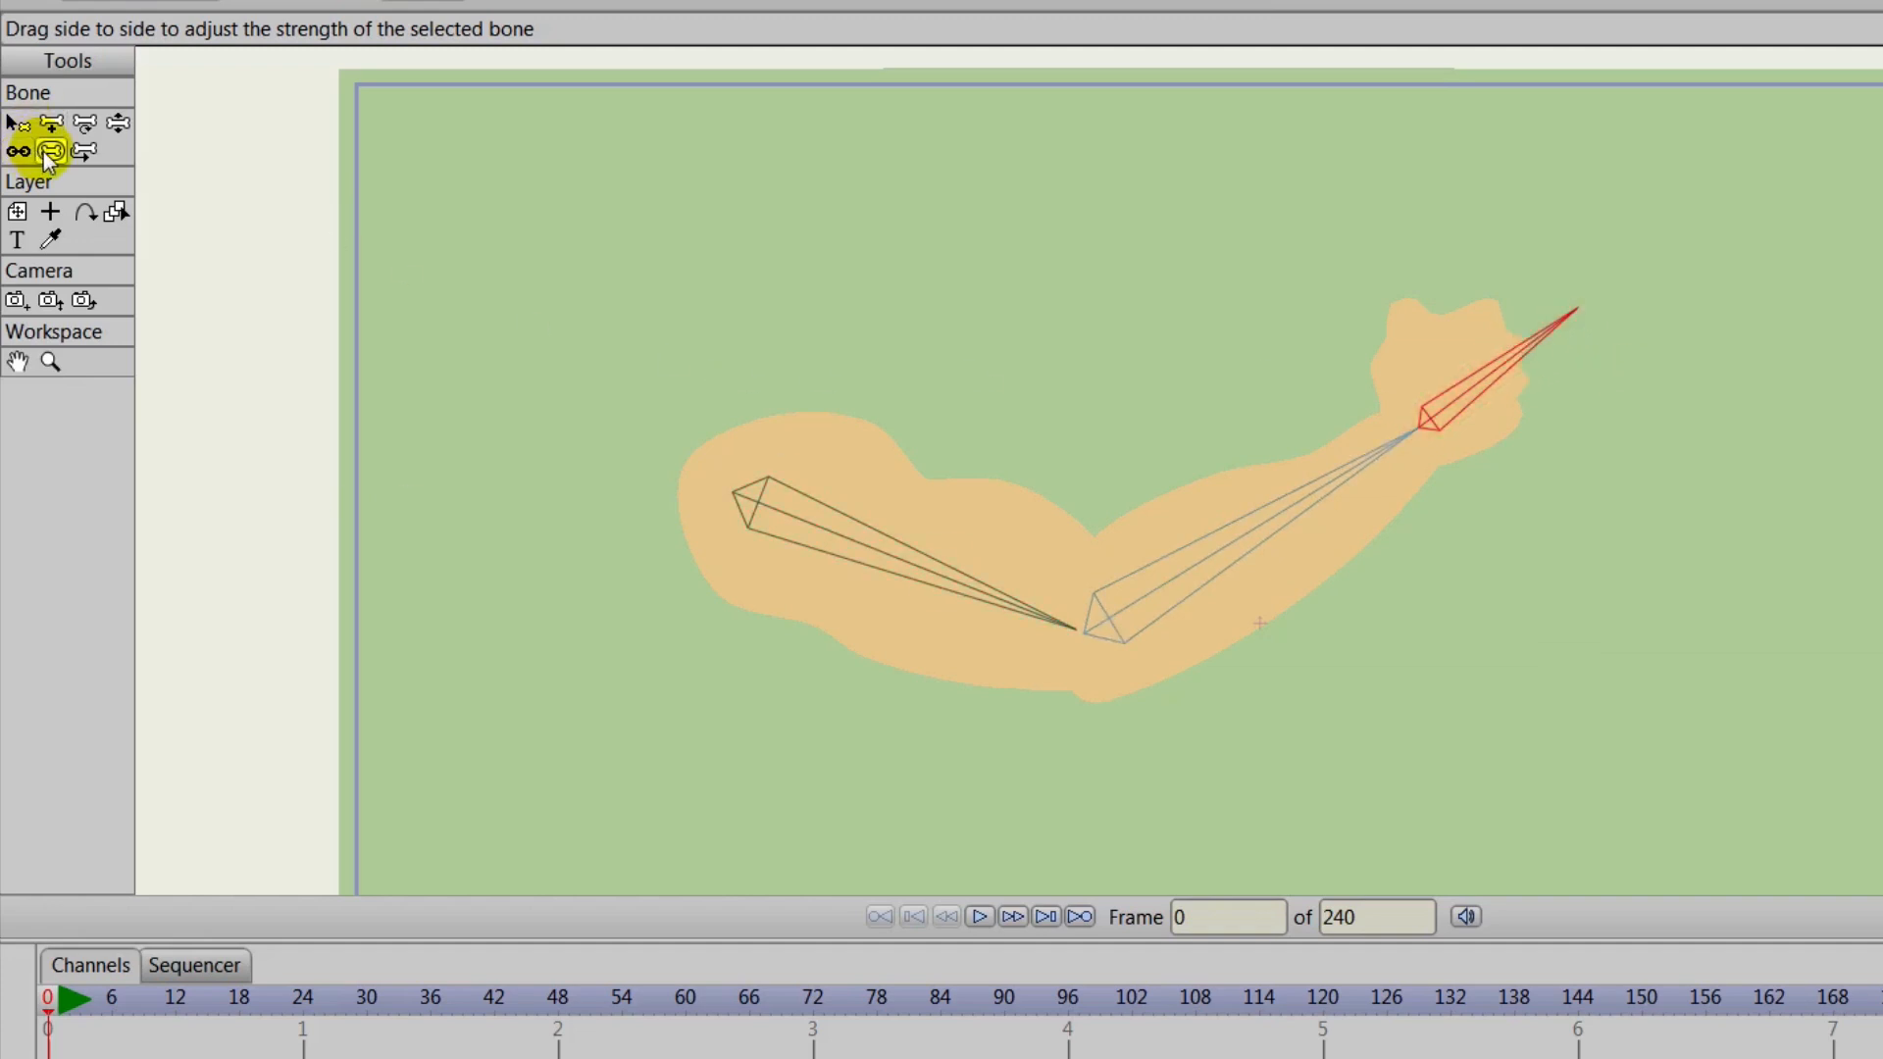
Test the arm's movement by posing its bones into a flexed position, render a preview of the pose and close it.
left_click(117, 123)
mouse_move(1221, 539)
left_mouse_down()
mouse_move(938, 433)
mouse_move(1311, 571)
mouse_move(1160, 474)
mouse_move(1382, 284)
mouse_move(1517, 411)
mouse_move(1473, 245)
mouse_move(1639, 690)
mouse_move(1704, 394)
mouse_move(1235, 161)
mouse_move(933, 145)
mouse_move(1379, 86)
mouse_move(1659, 343)
left_mouse_up()
left_click_drag(983, 523, 927, 639)
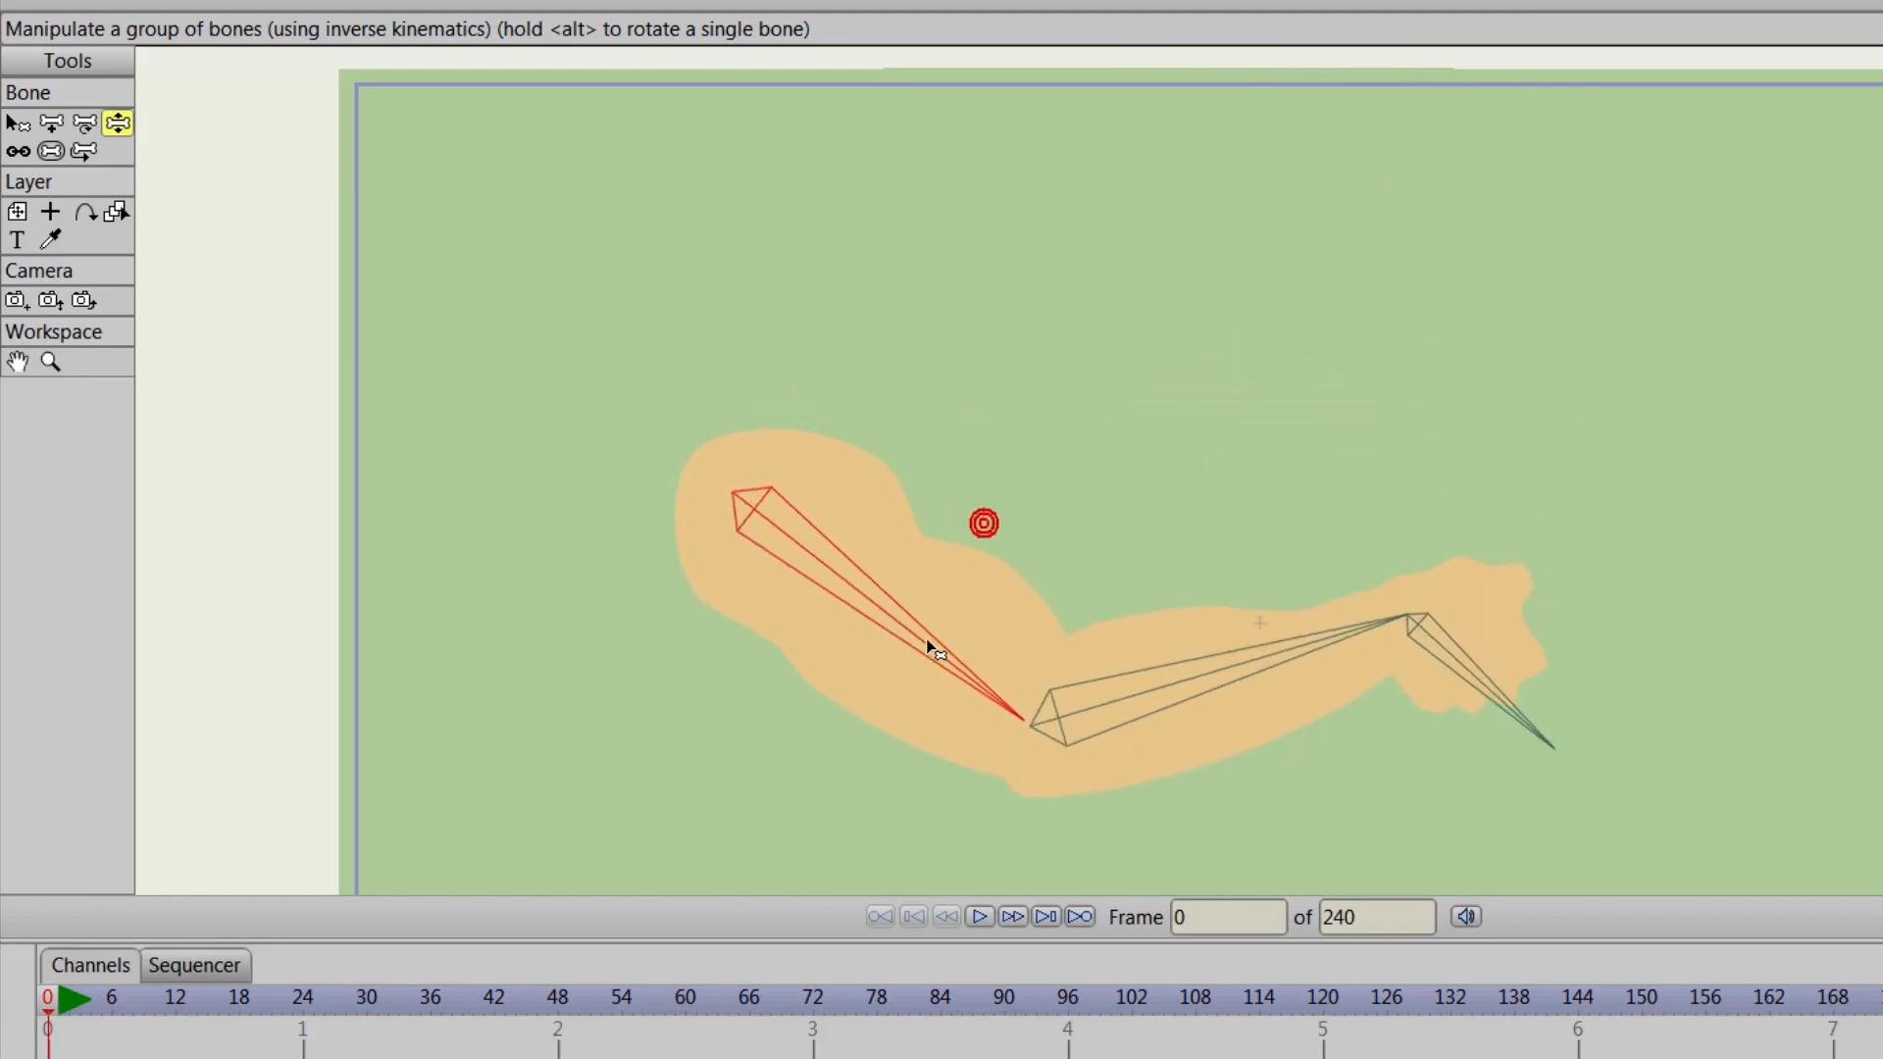
left_click_drag(1216, 671, 1055, 529)
left_click_drag(1334, 475, 1350, 405)
key("ctrl+r")
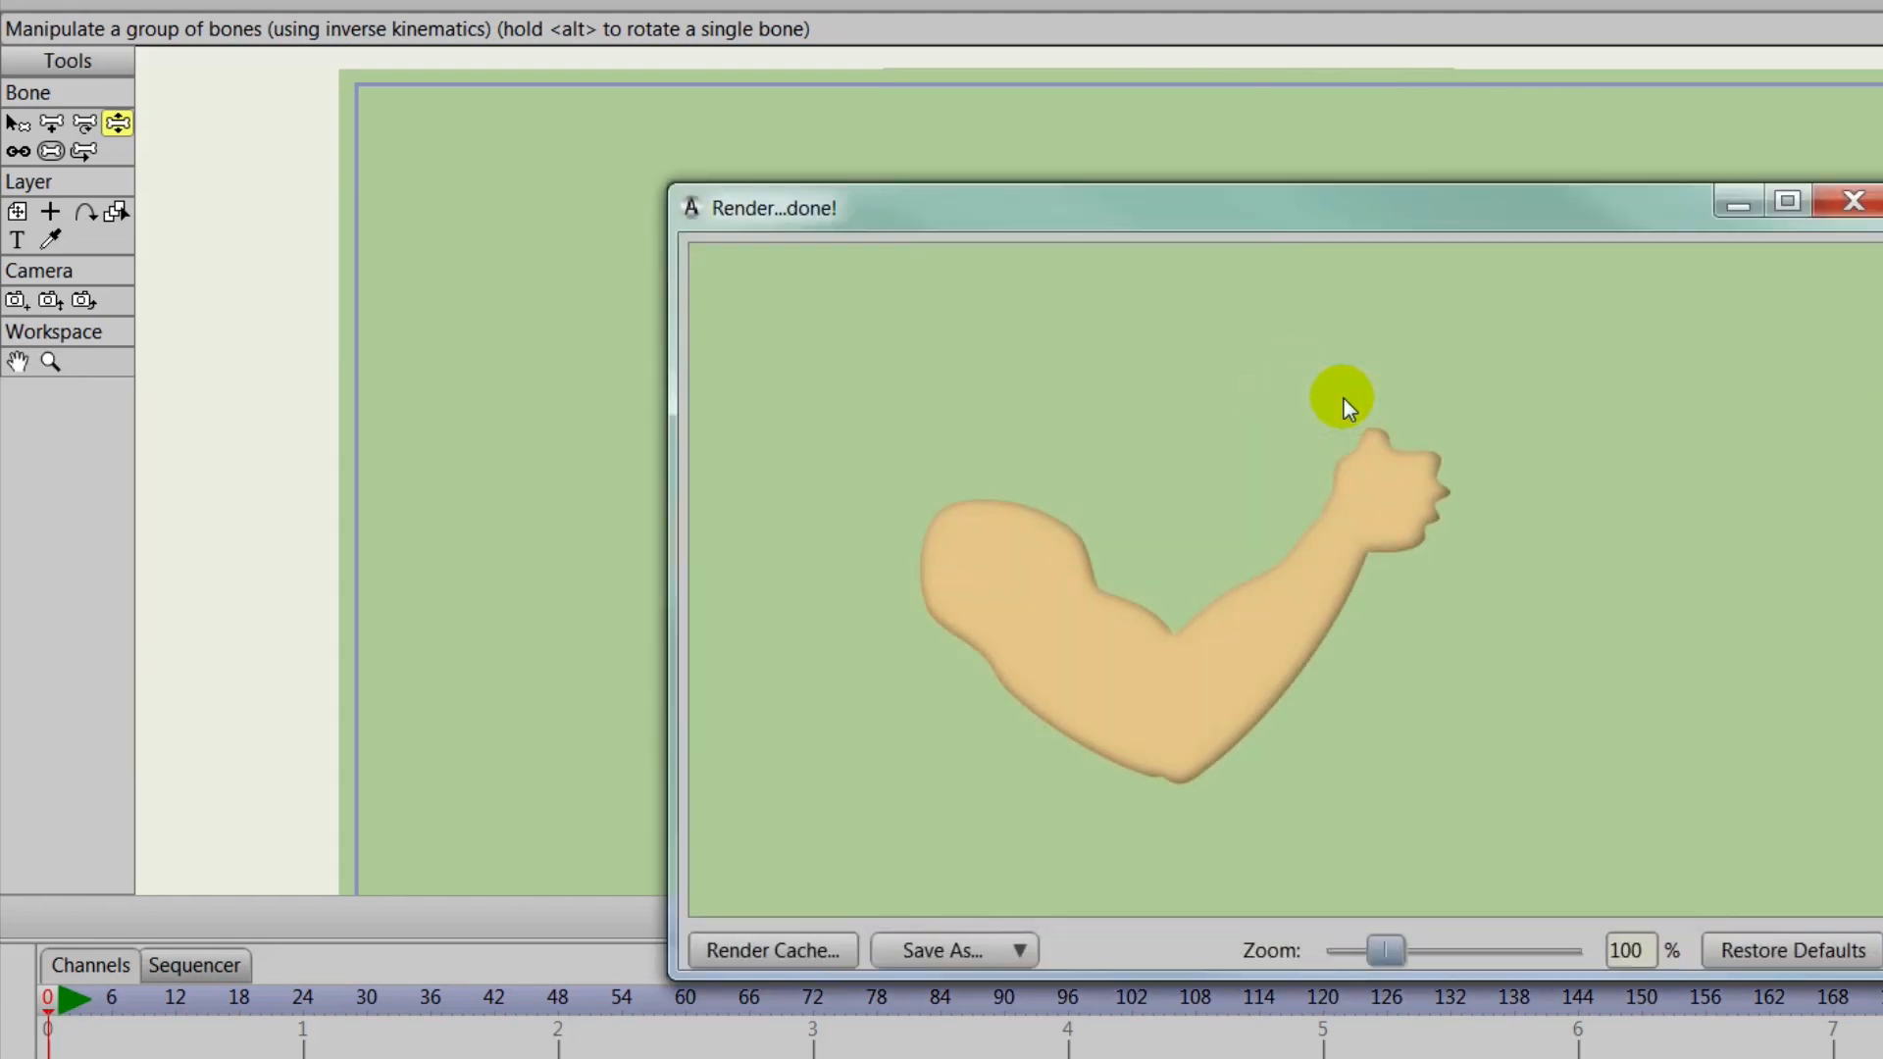
left_click(1853, 202)
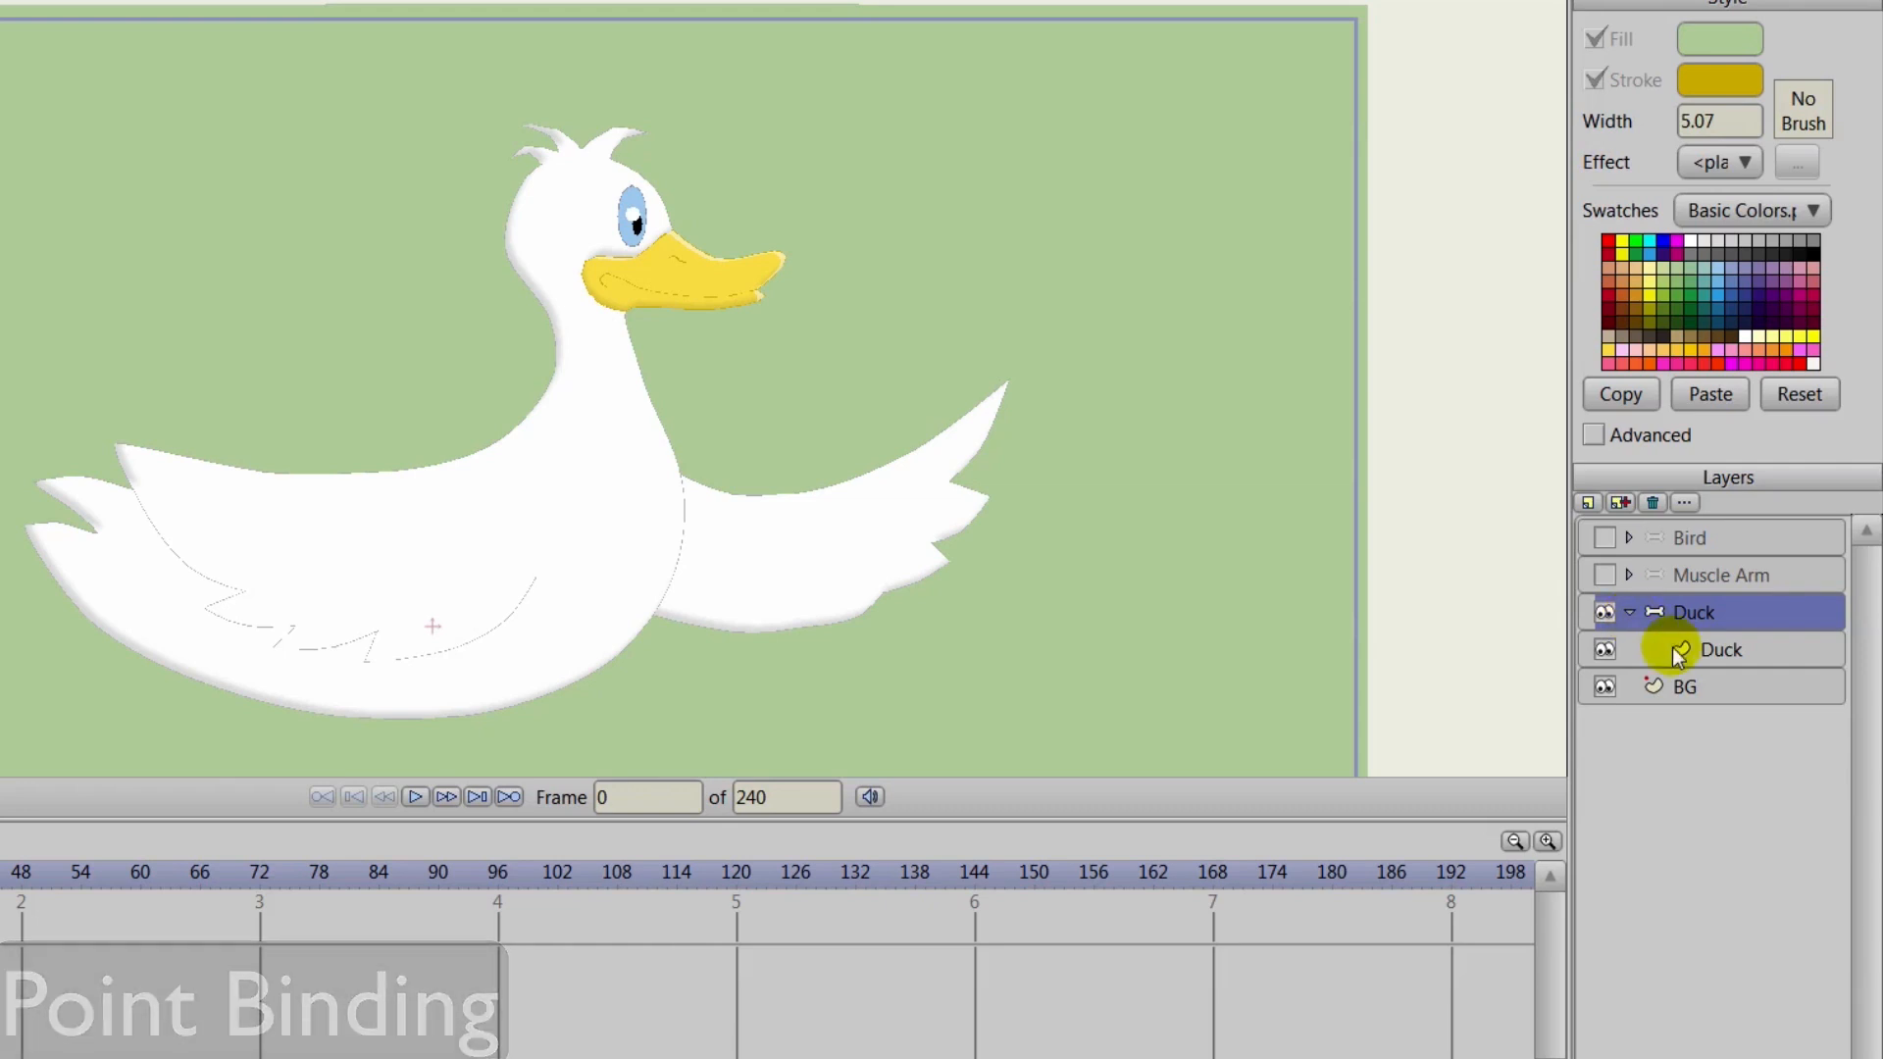
On the Duck bone layer, add a connected chain of four bones from the body up through the neck to the head.
left_click(1710, 652)
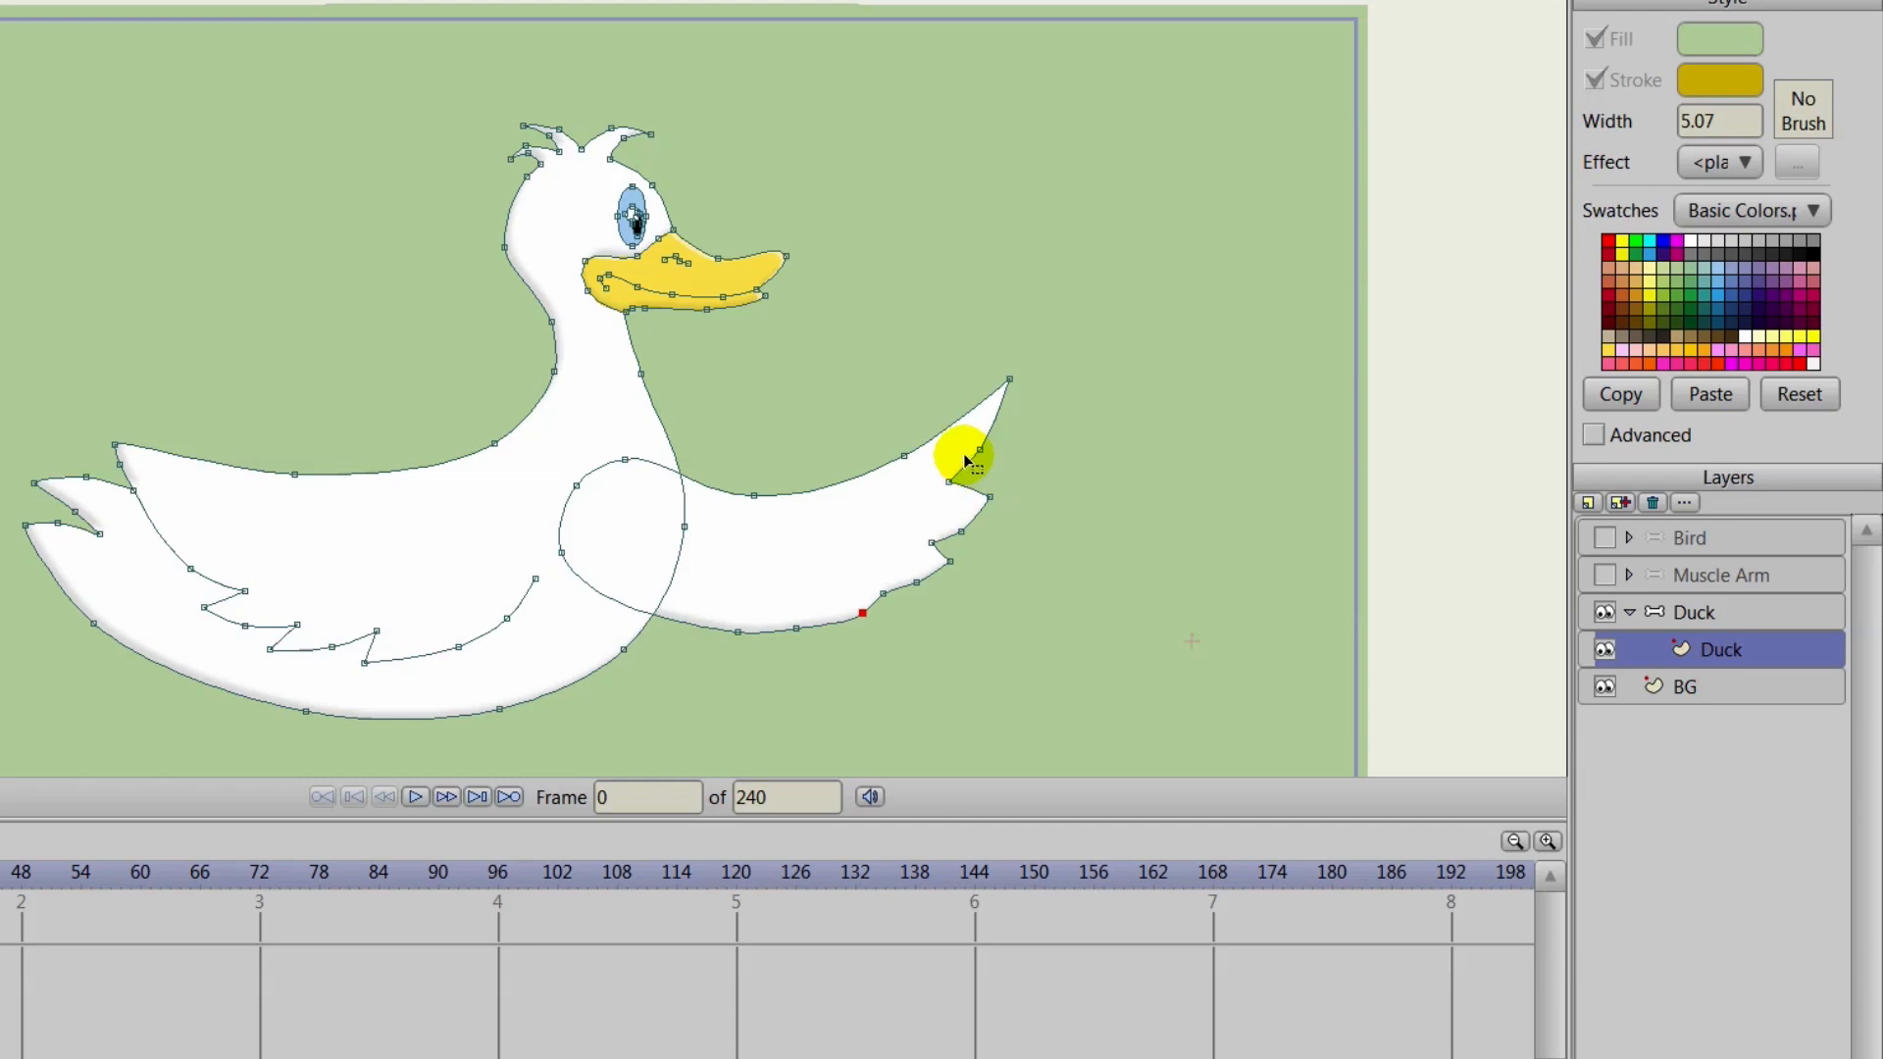
left_click(1675, 613)
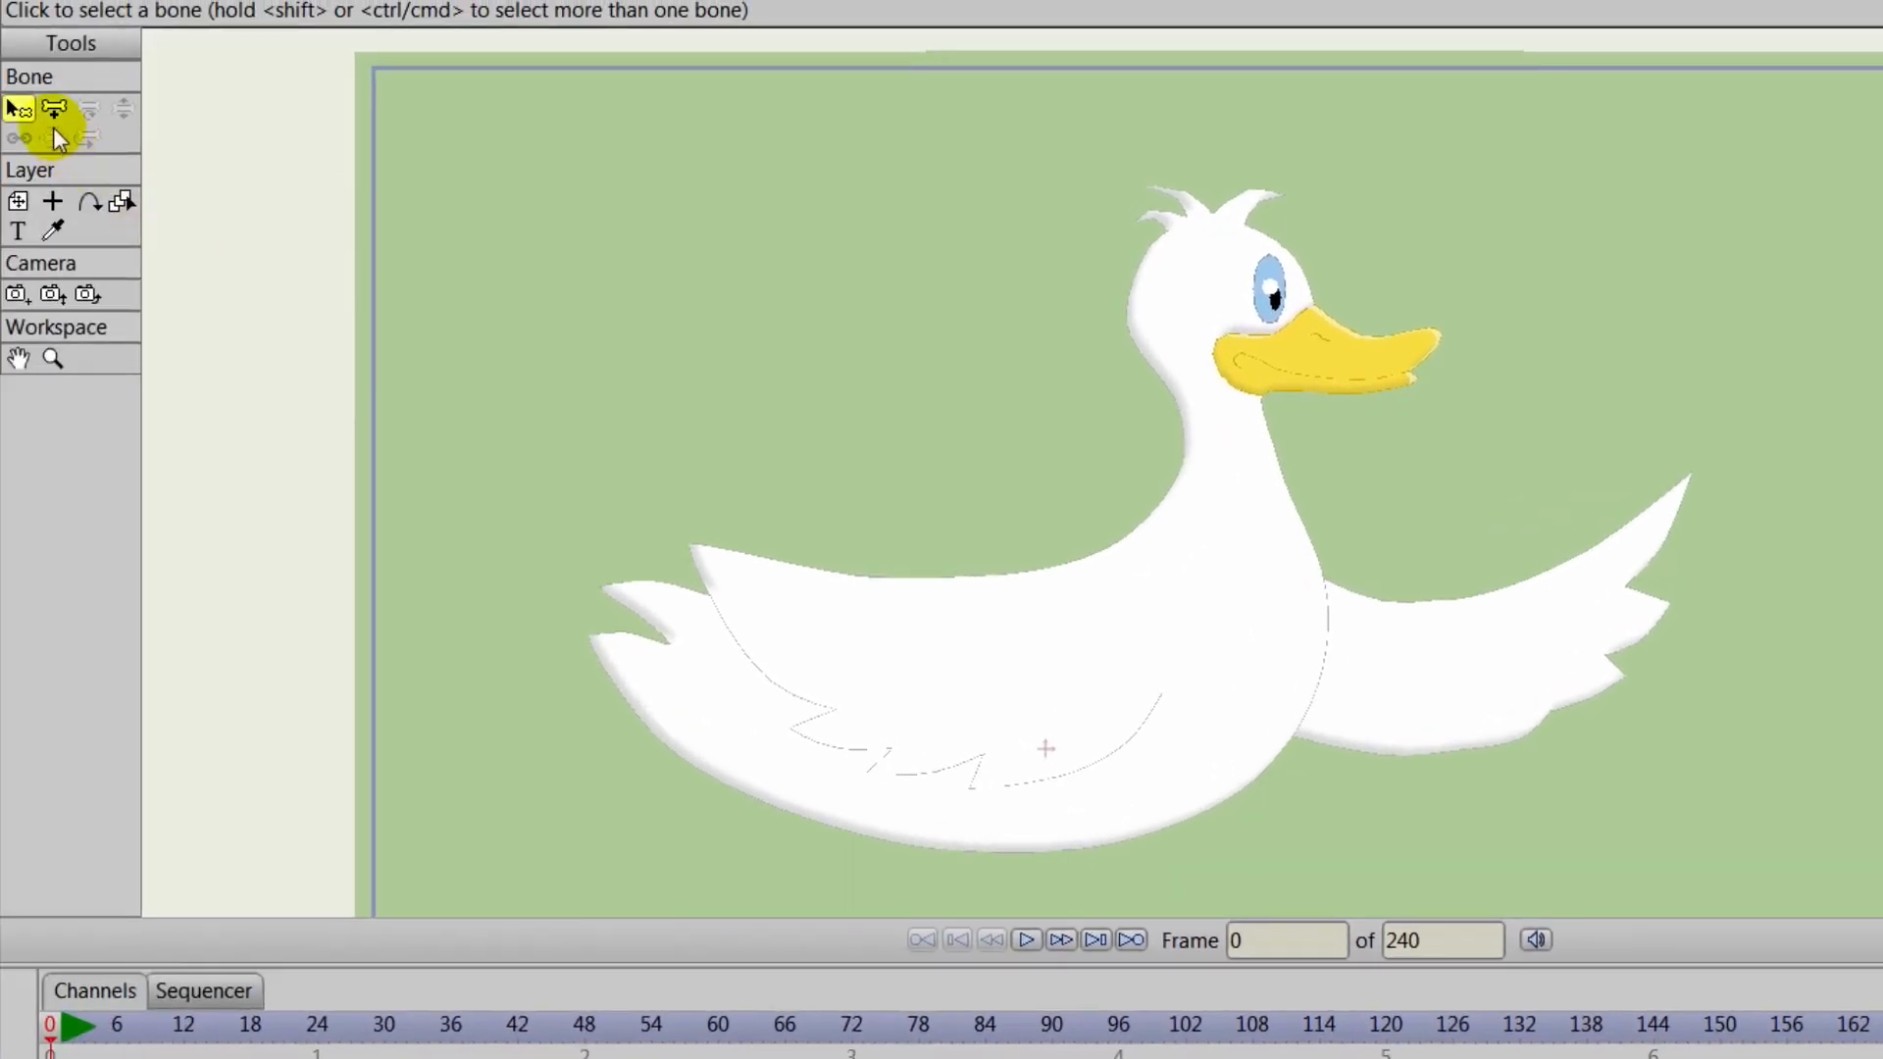
left_click(53, 109)
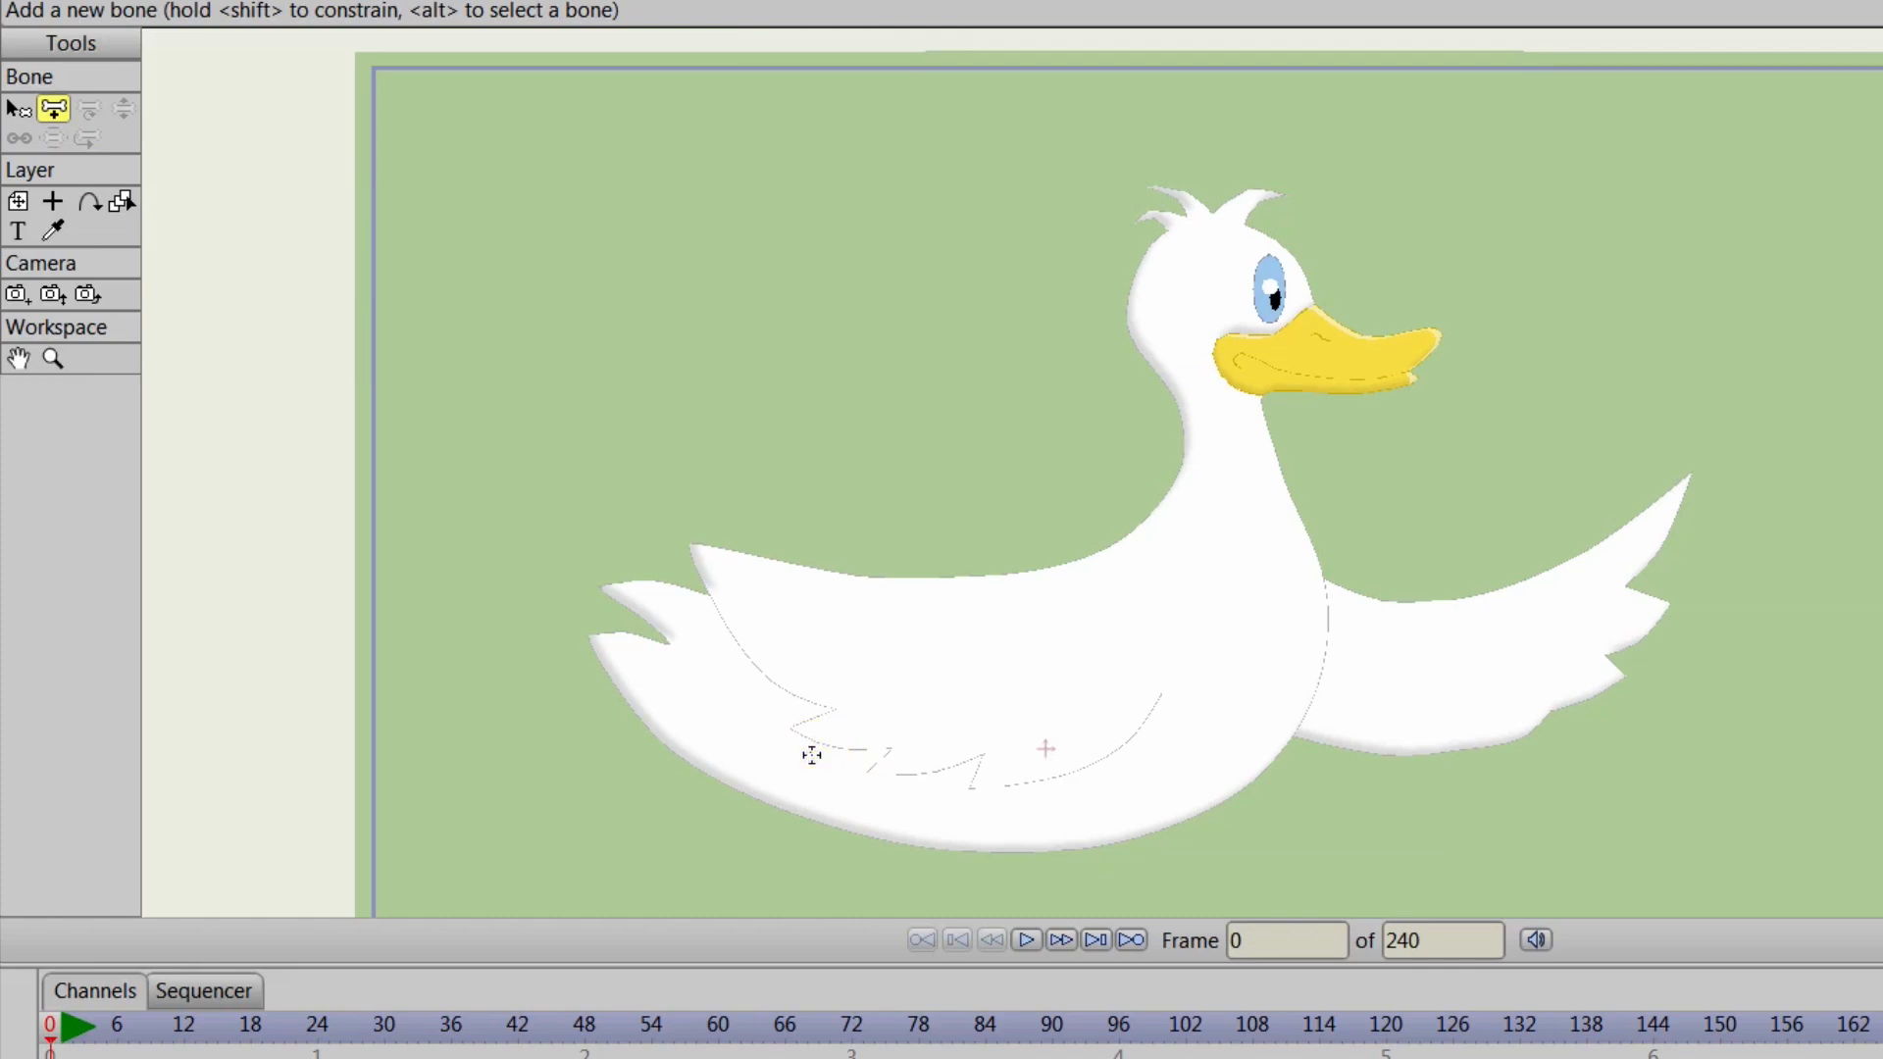
left_click_drag(812, 755, 1160, 730)
left_click_drag(1160, 730, 1197, 352)
left_click_drag(1198, 351, 1216, 220)
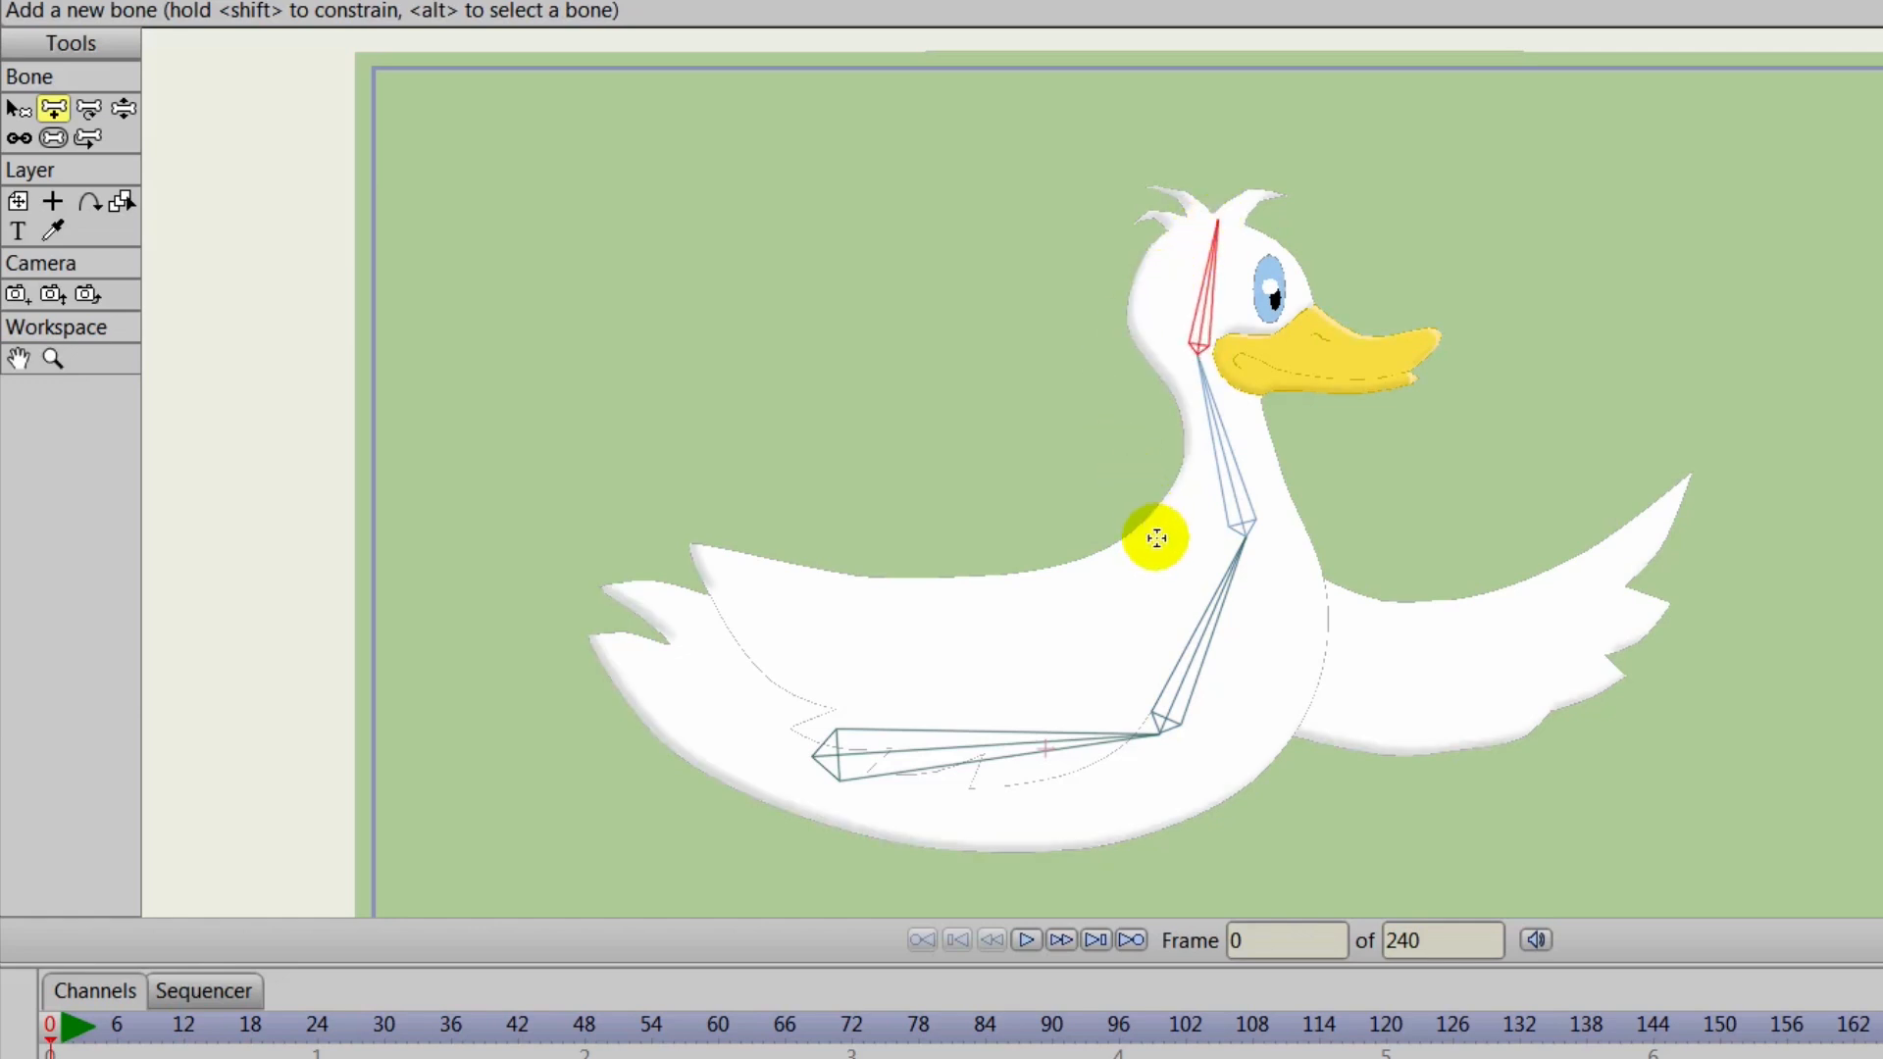
Add a two-bone chain for each of the duck's wings, parenting both chains to the chest bone.
left_click(1215, 609, "alt")
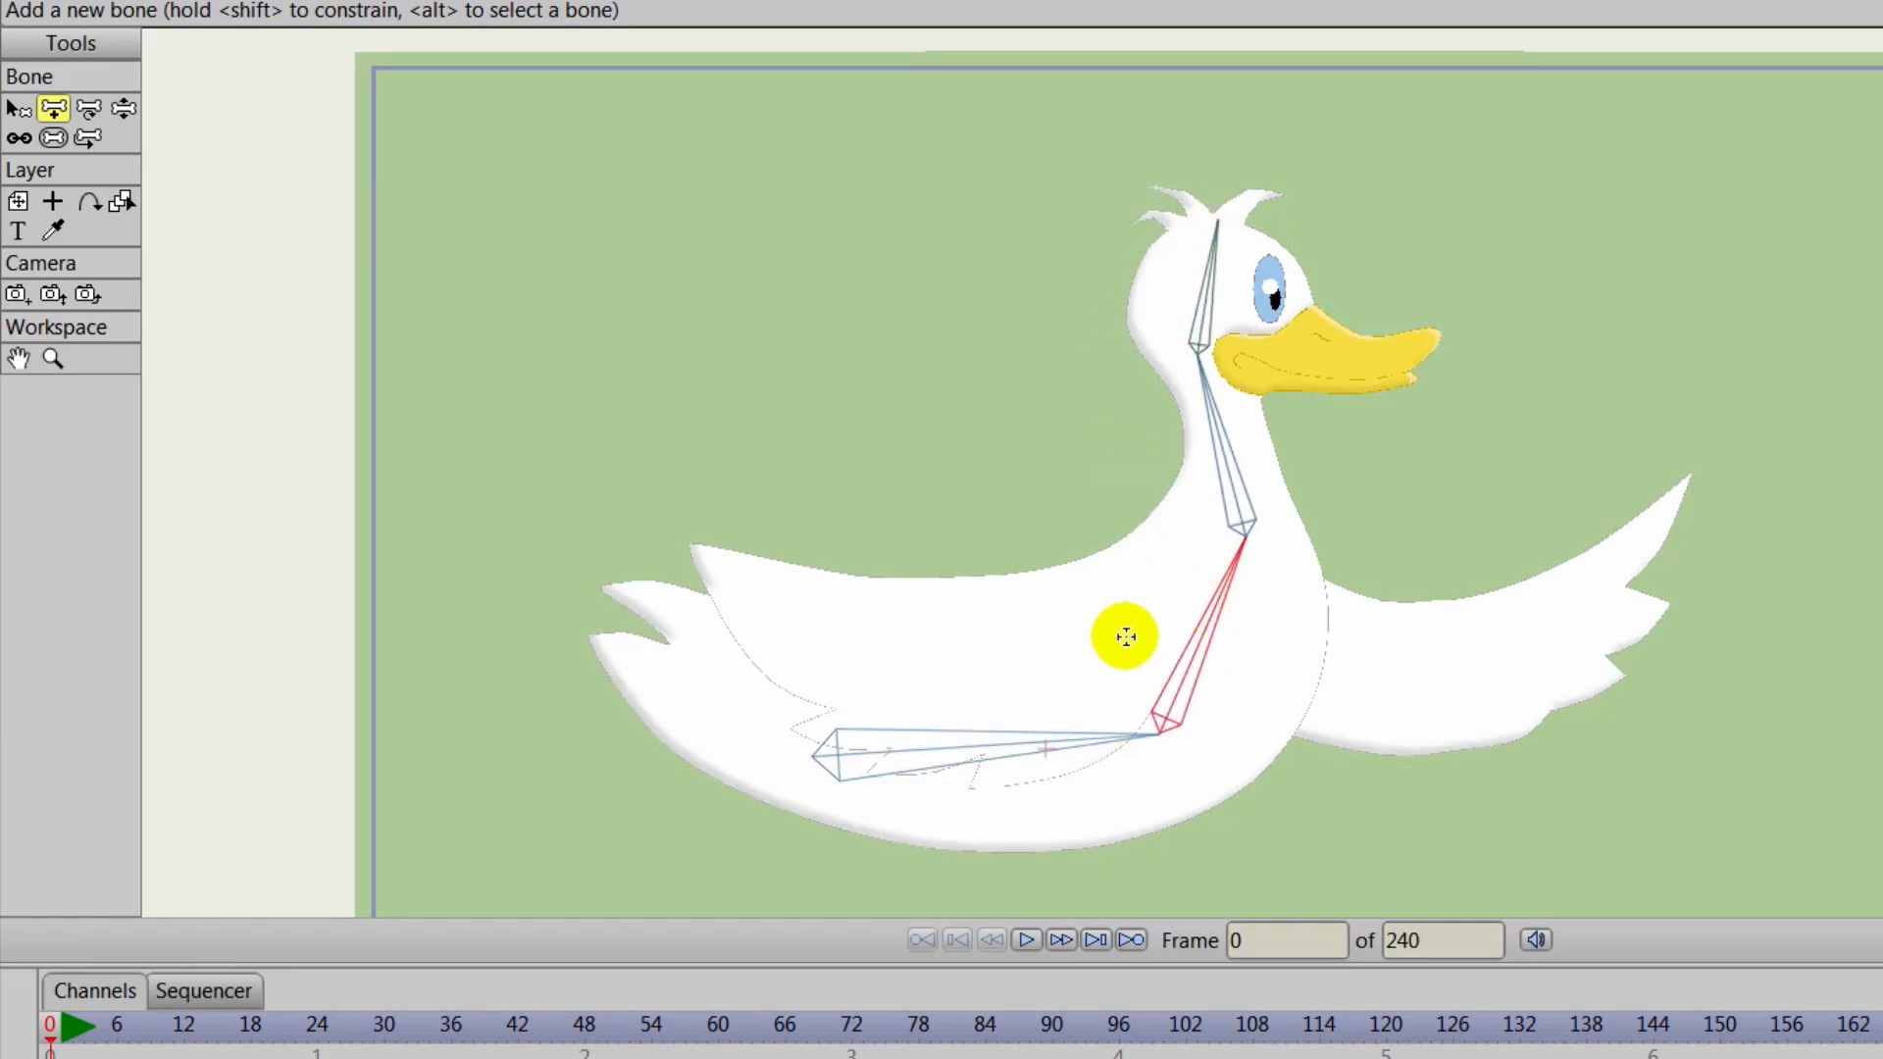
mouse_move(1123, 615)
left_mouse_down()
mouse_move(928, 646)
mouse_move(667, 555)
left_mouse_up()
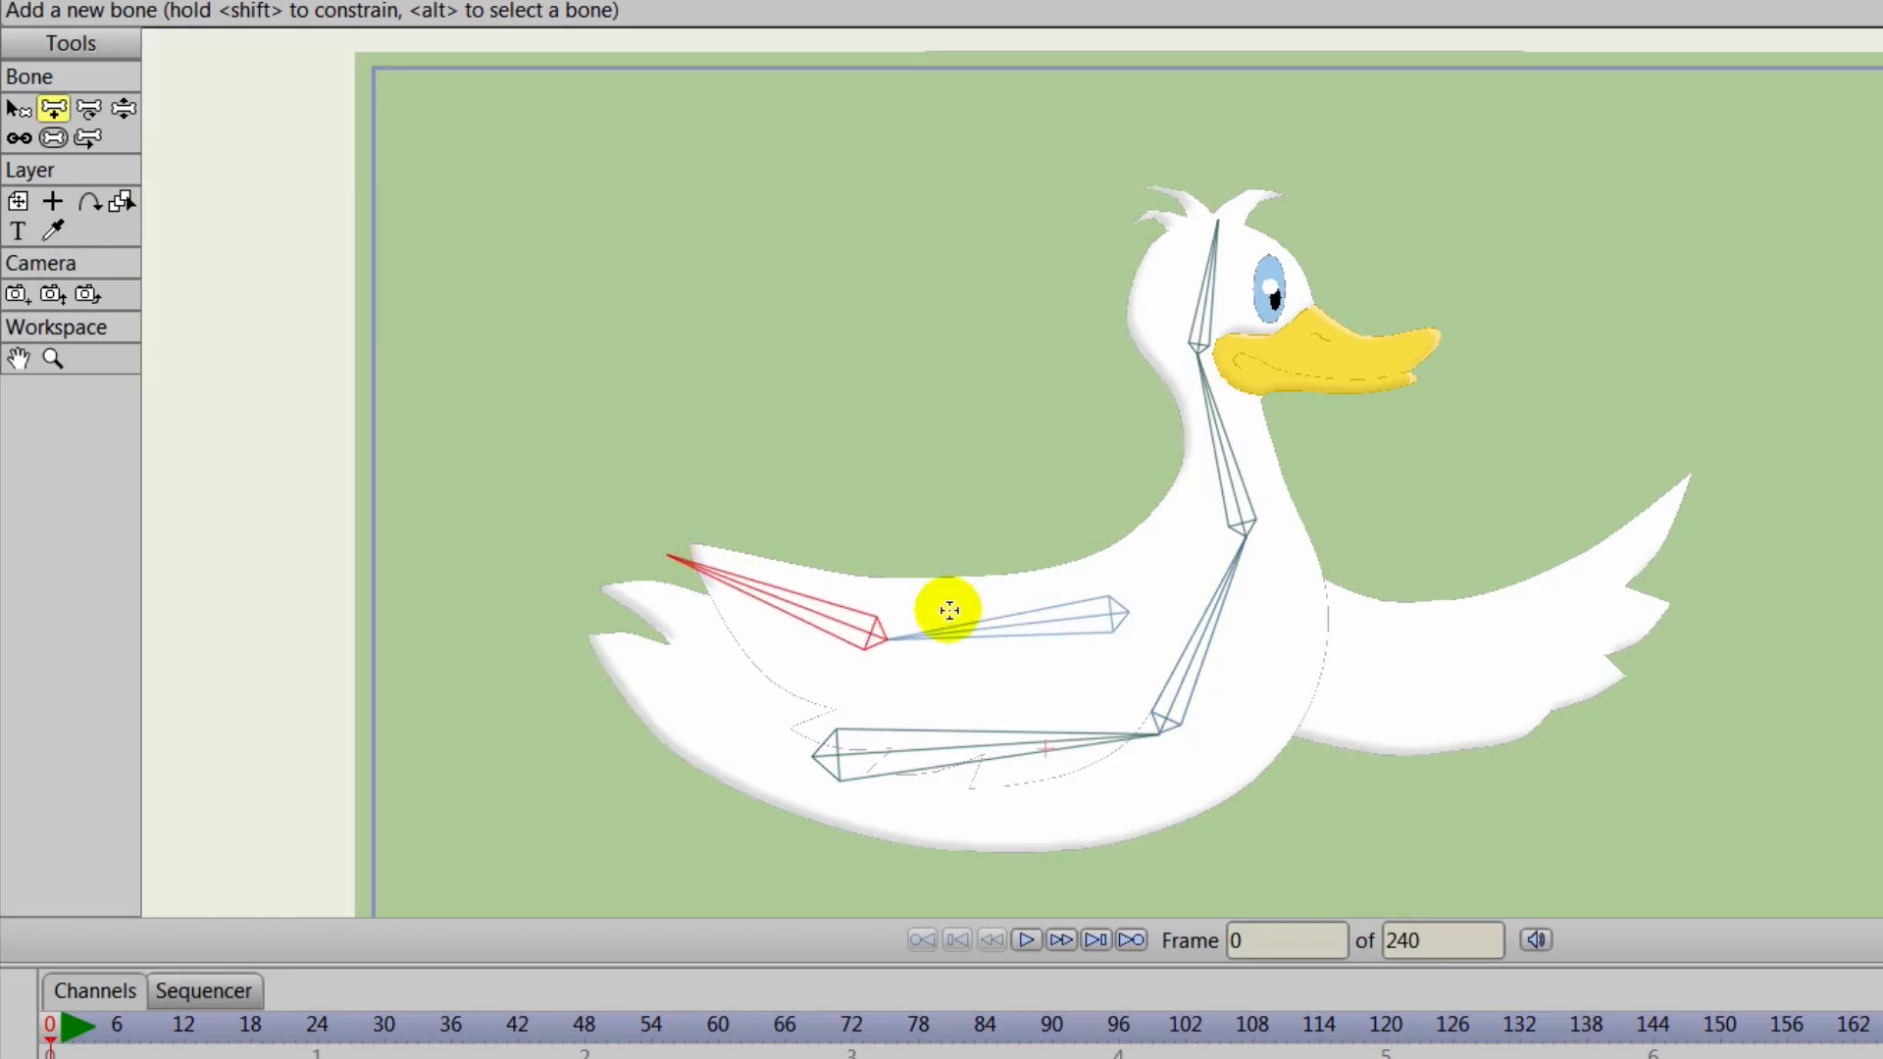
left_click(1214, 601, "alt")
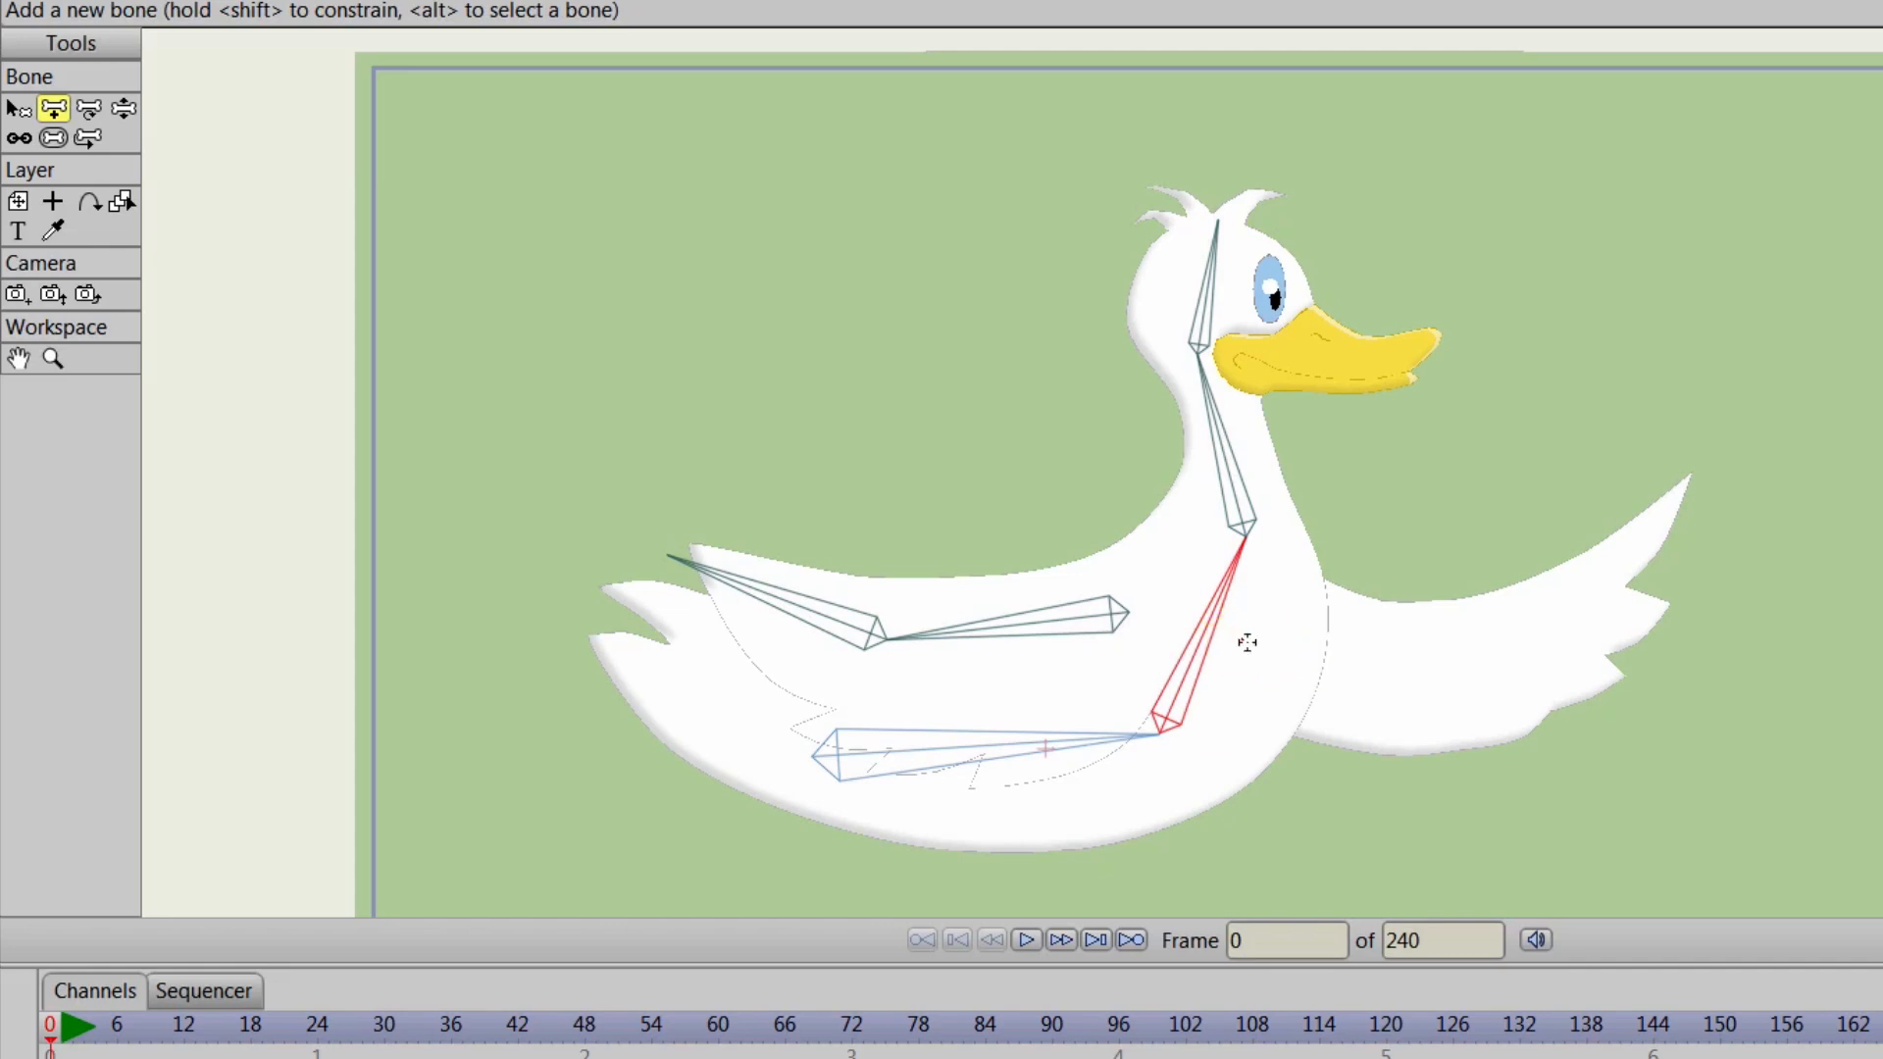
mouse_move(1247, 644)
left_mouse_down()
mouse_move(1490, 662)
mouse_move(1693, 513)
left_mouse_up()
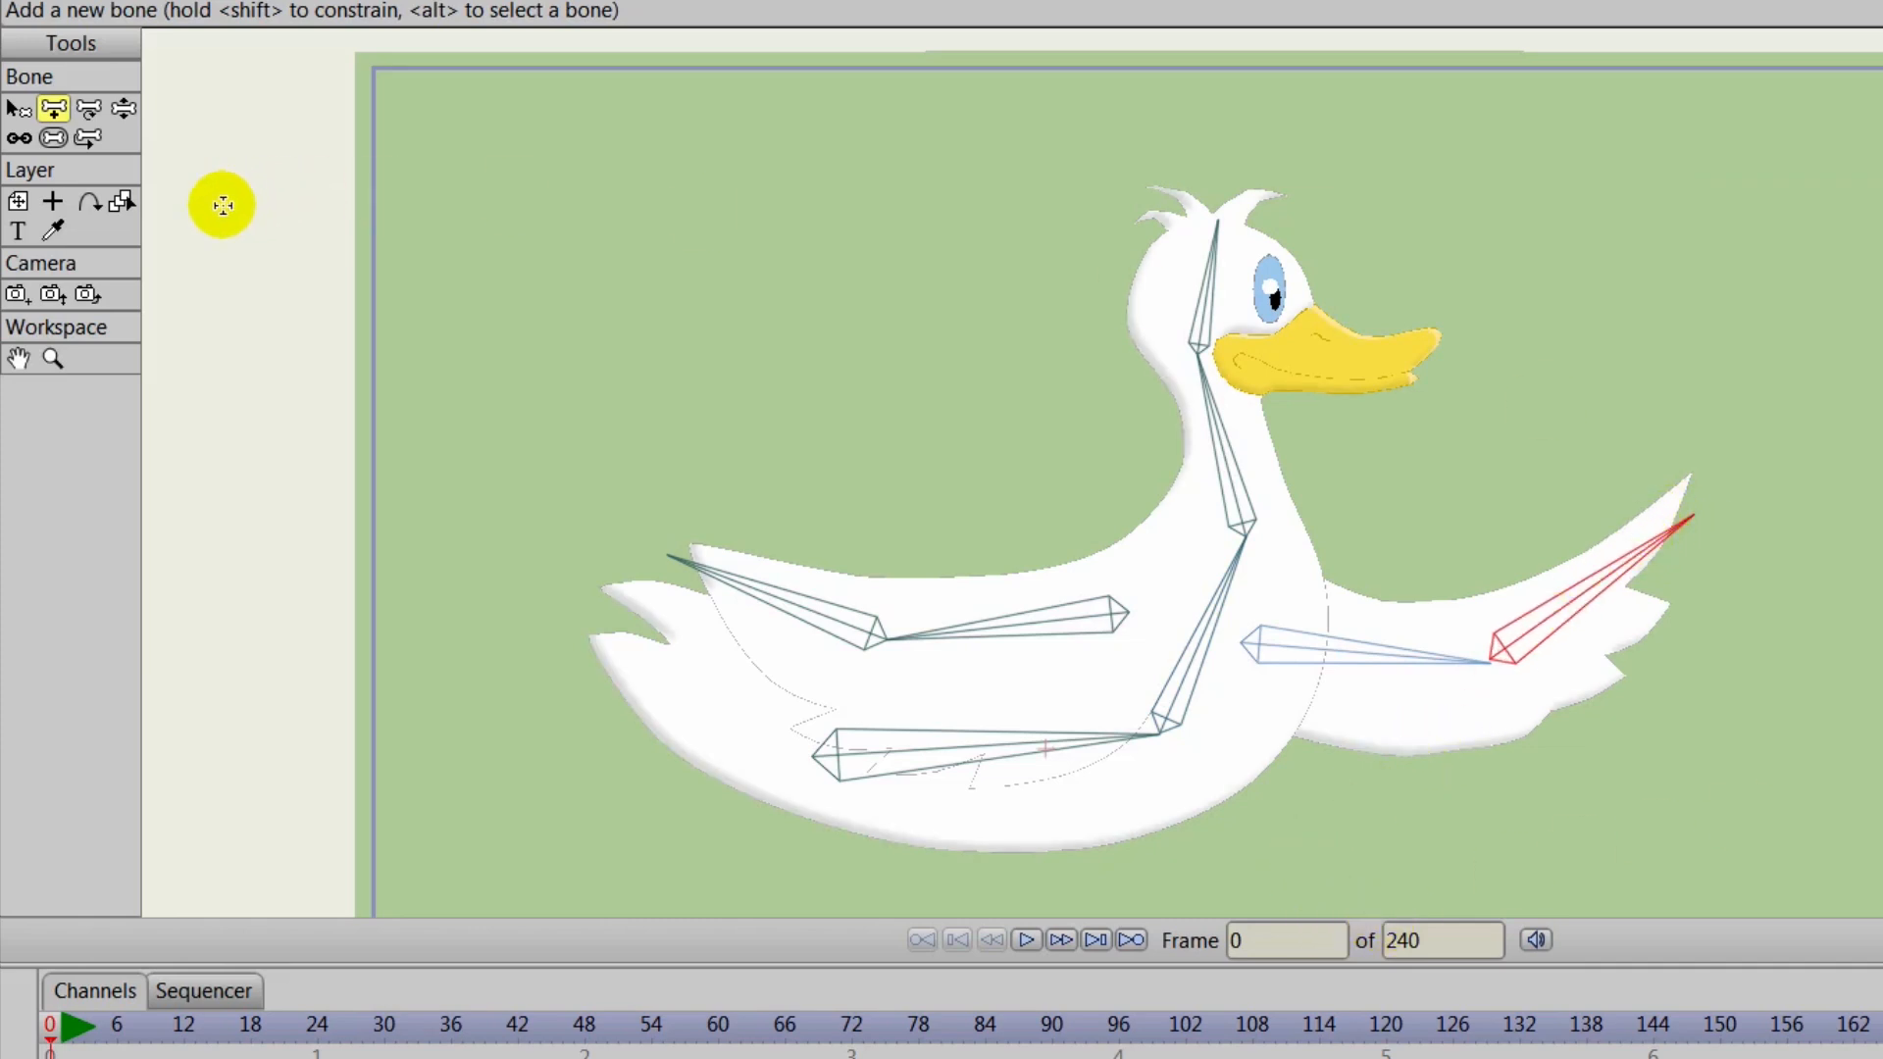
Display the duck's bone strength regions and test how the artwork deforms by manipulating the front wing and neck bones.
left_click(54, 137)
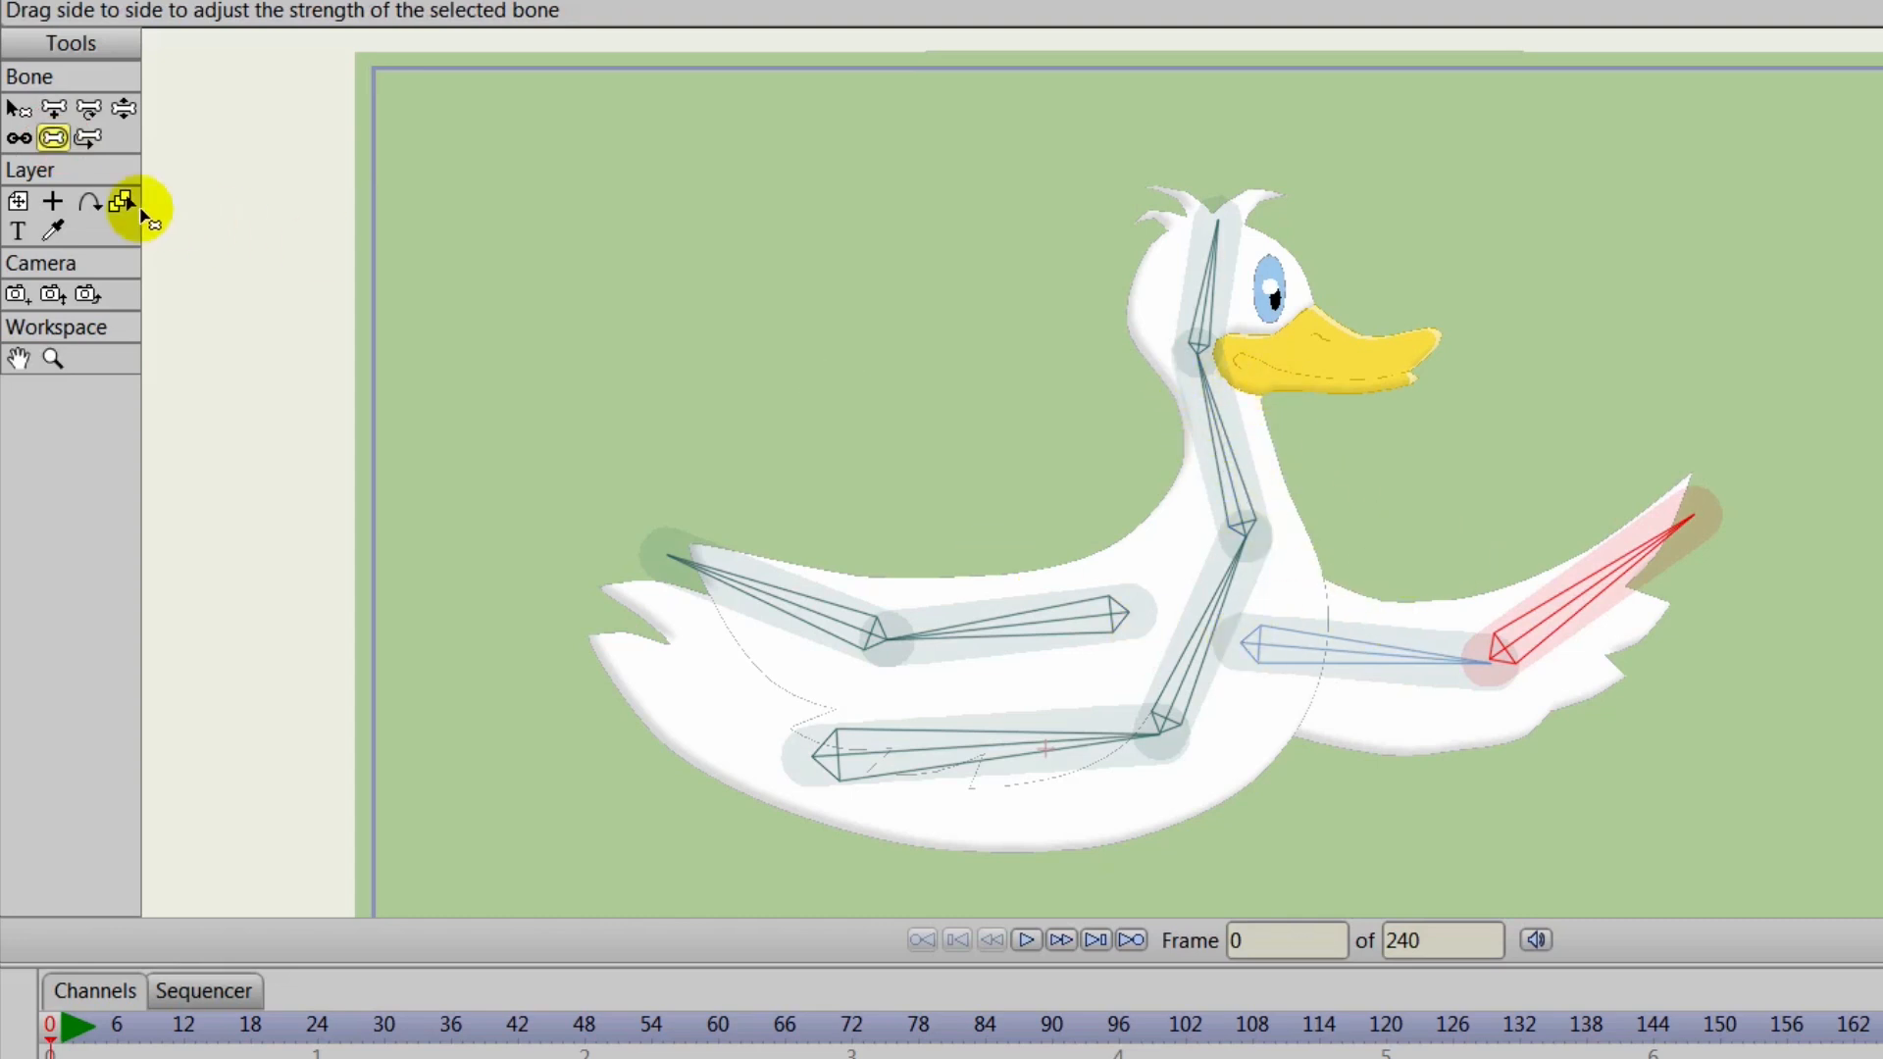
left_click(125, 109)
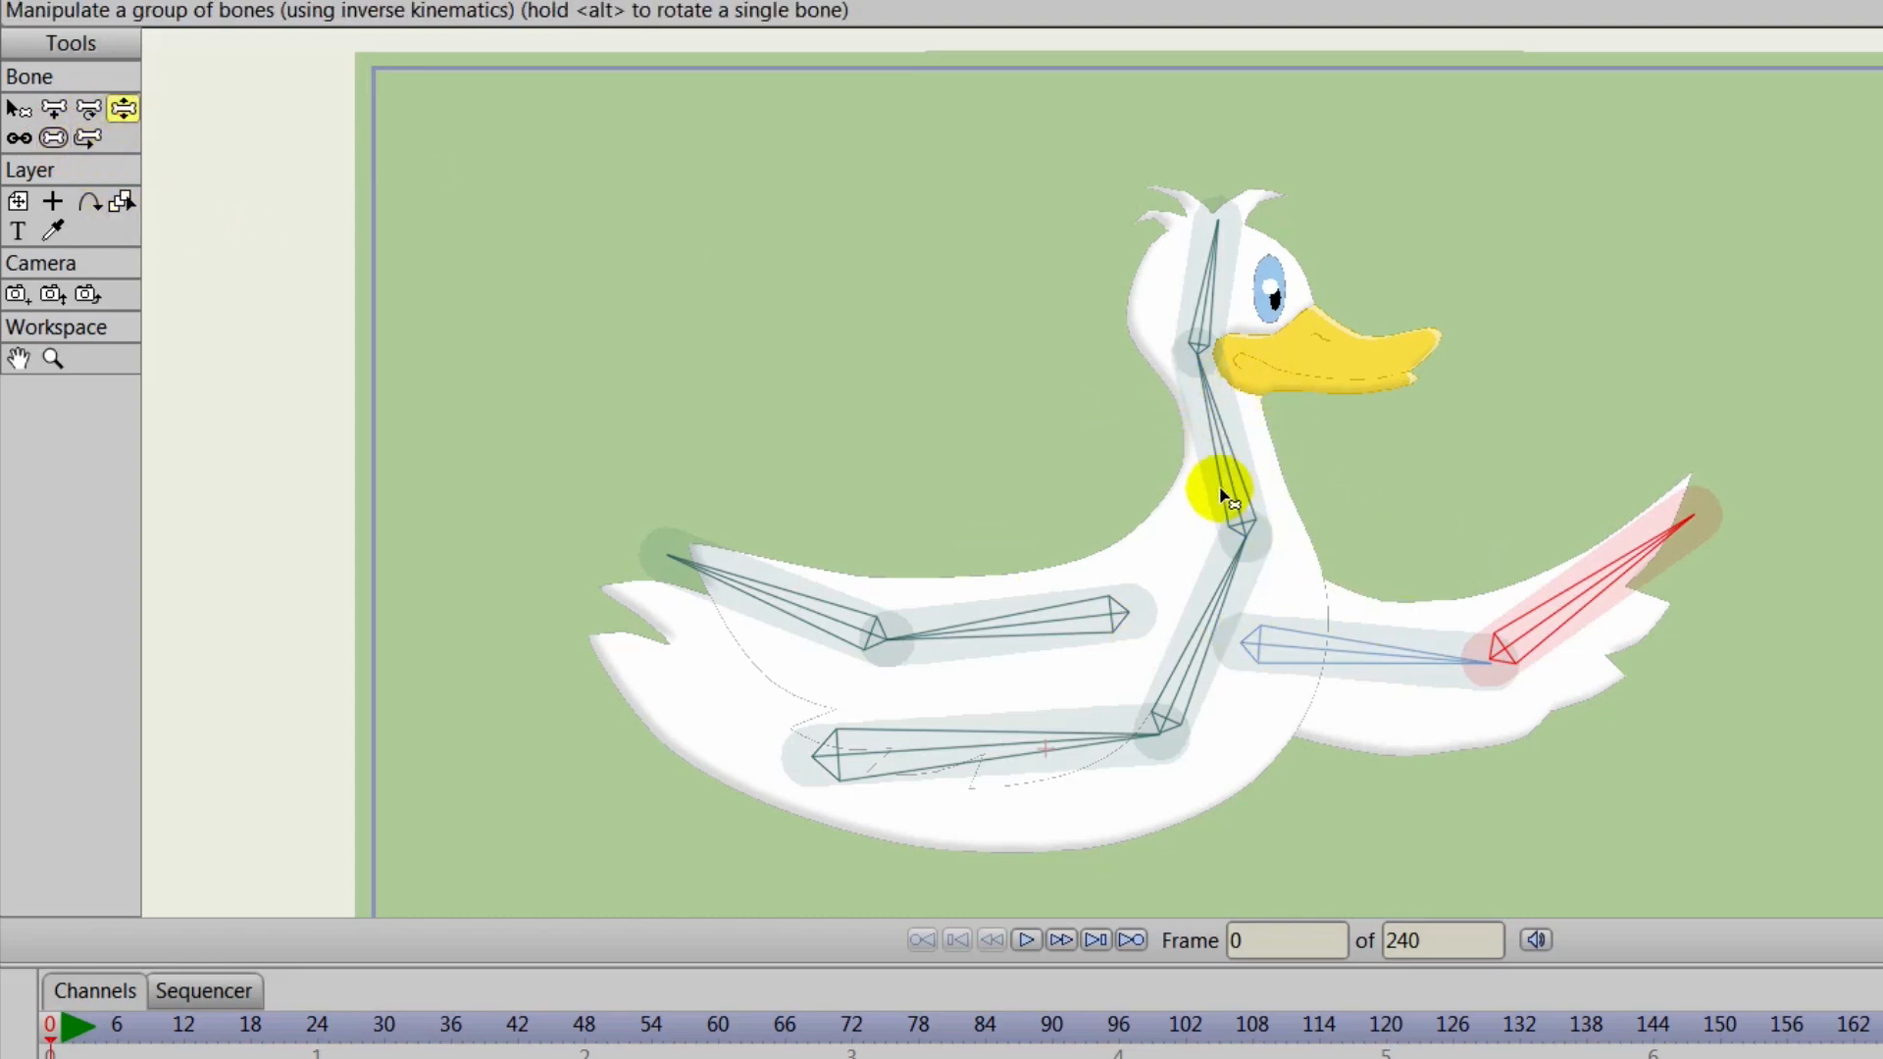
left_click_drag(1402, 659, 1471, 630)
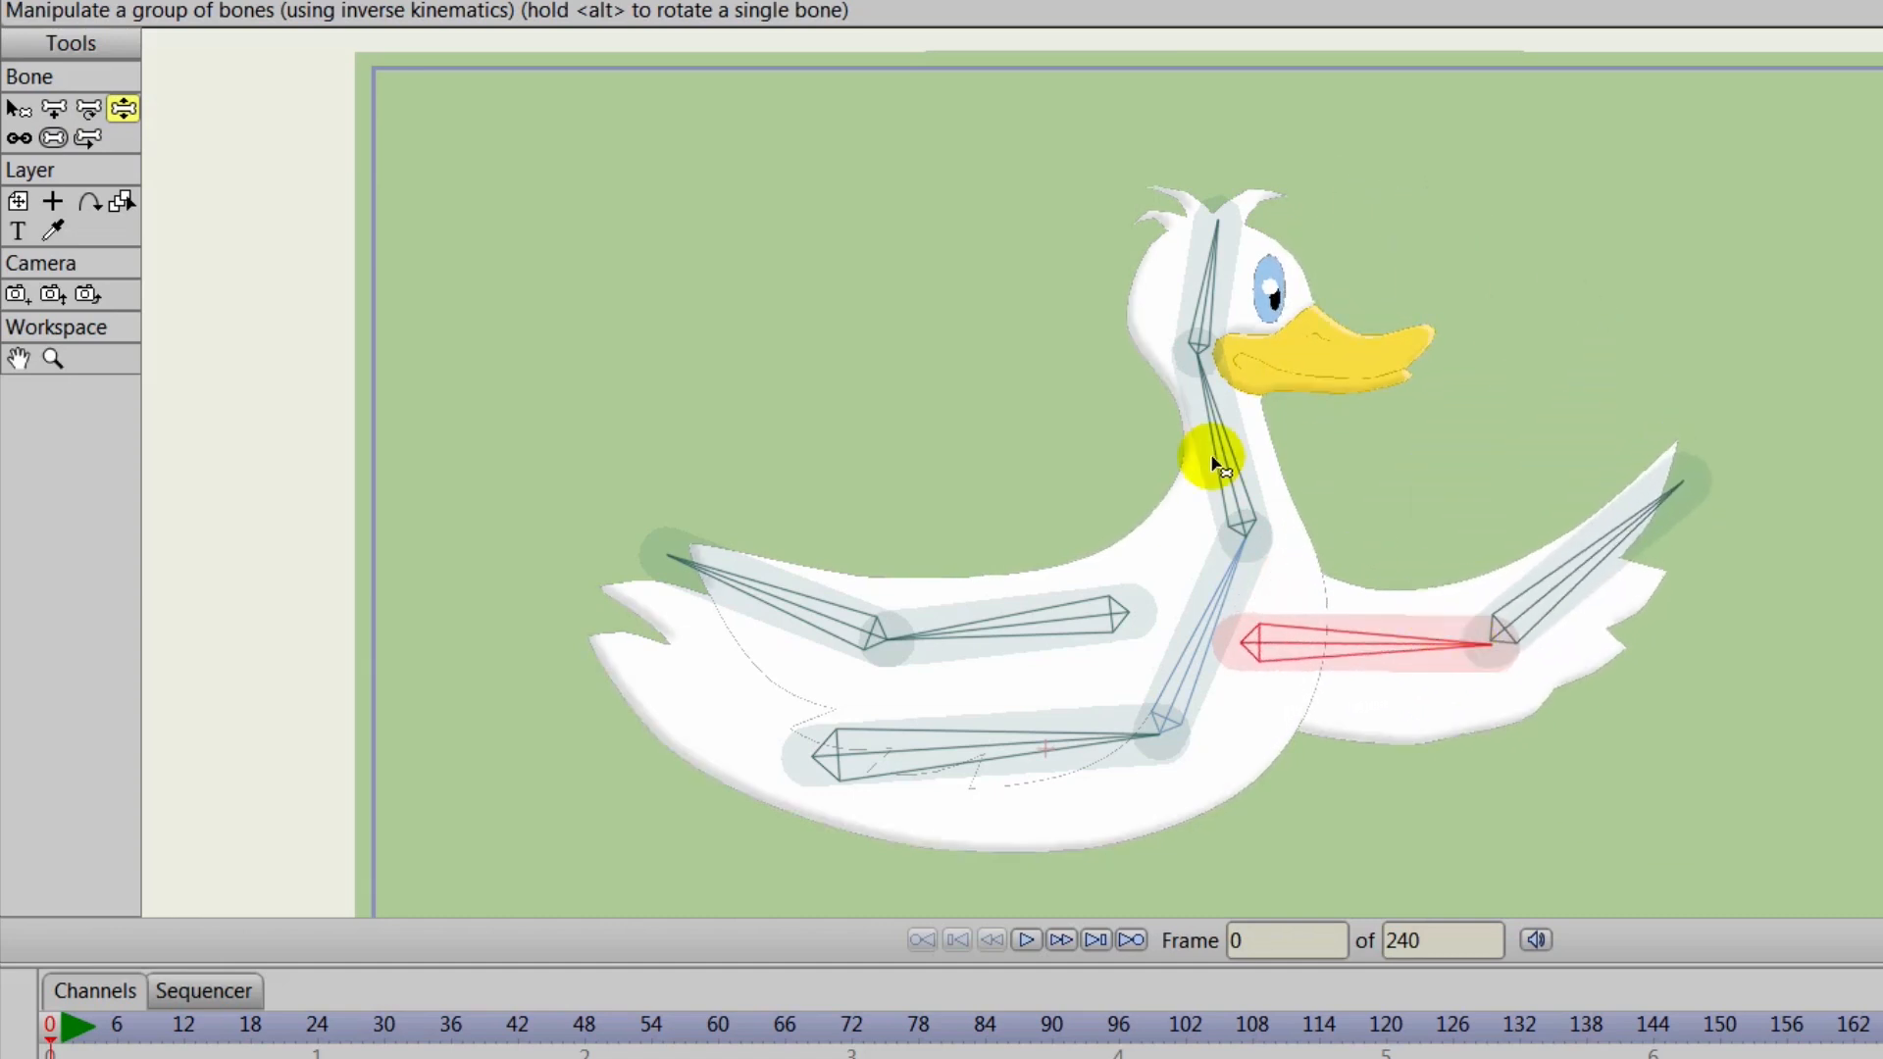
left_click_drag(1214, 464, 1290, 131)
left_click_drag(1275, 439, 1168, 474)
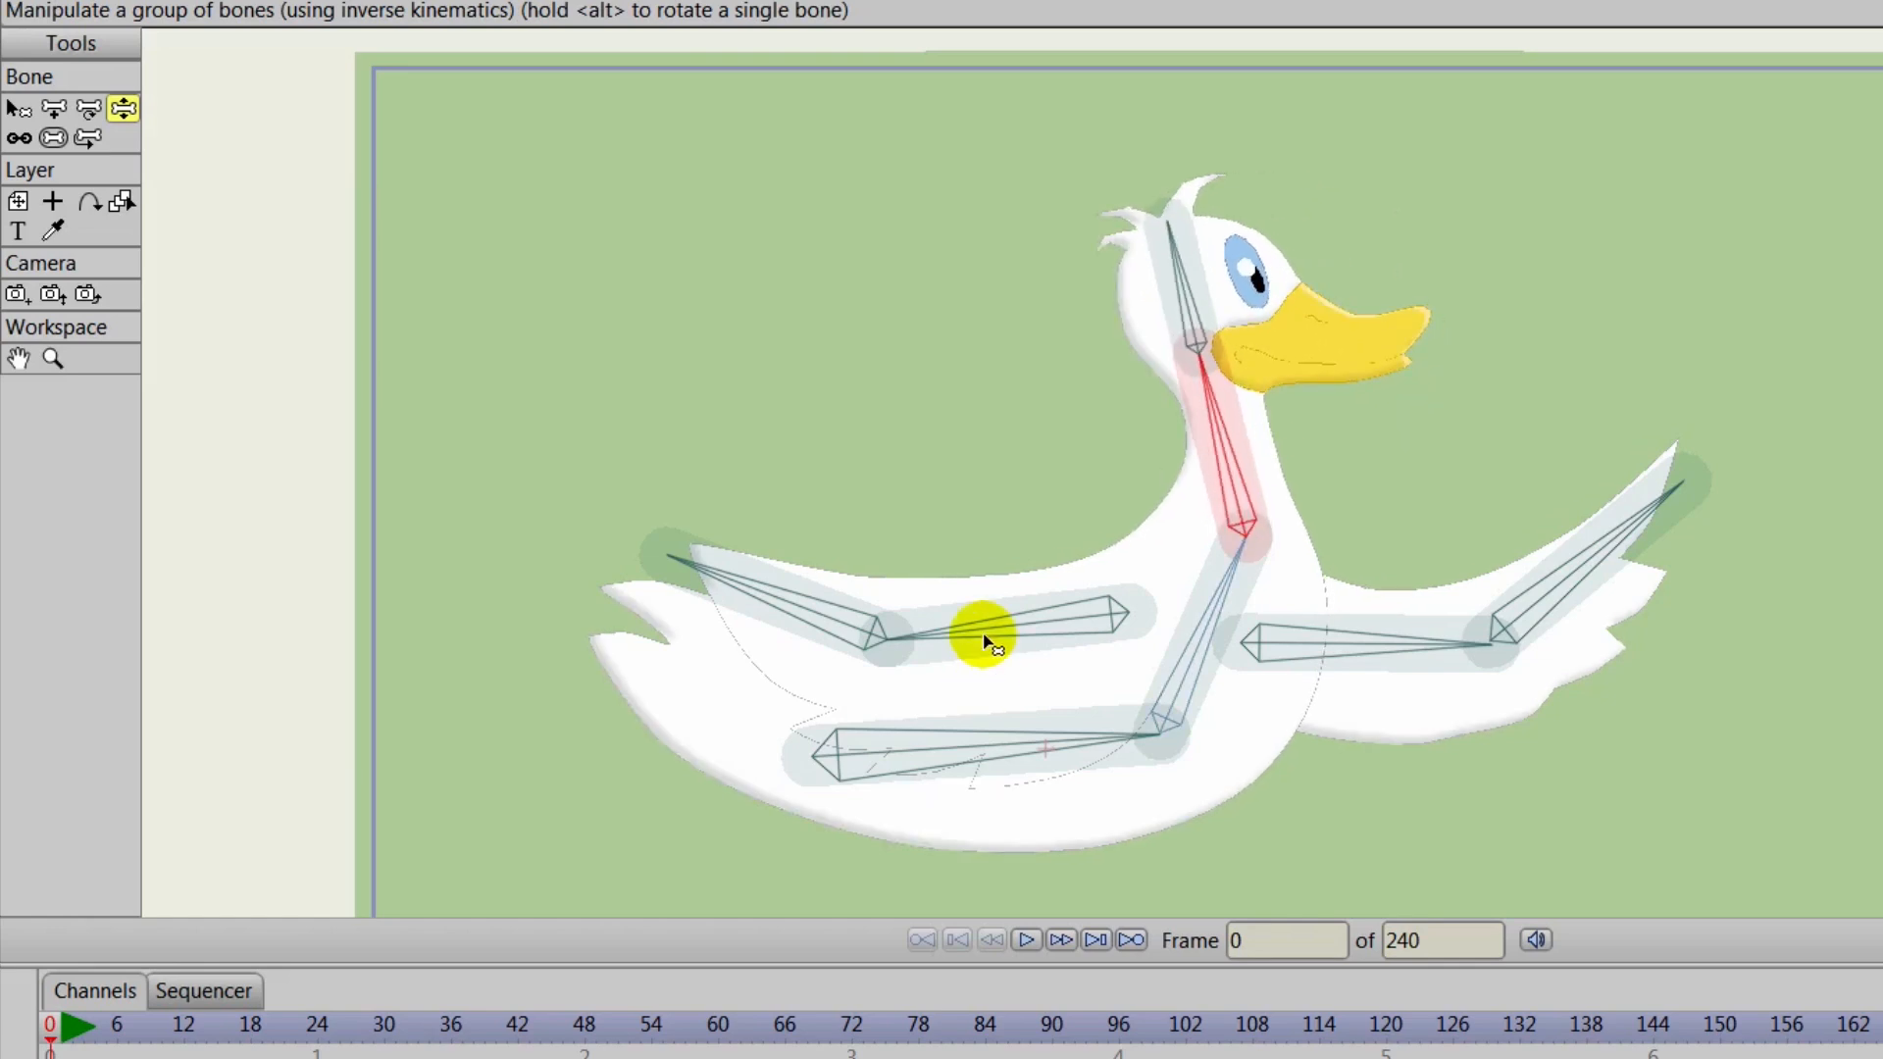
Swing the front wing's inner bone once more and shrink that bone's strength region until it disappears.
mouse_move(986, 642)
left_mouse_down()
mouse_move(975, 550)
mouse_move(932, 567)
mouse_move(933, 630)
mouse_move(953, 625)
left_mouse_up()
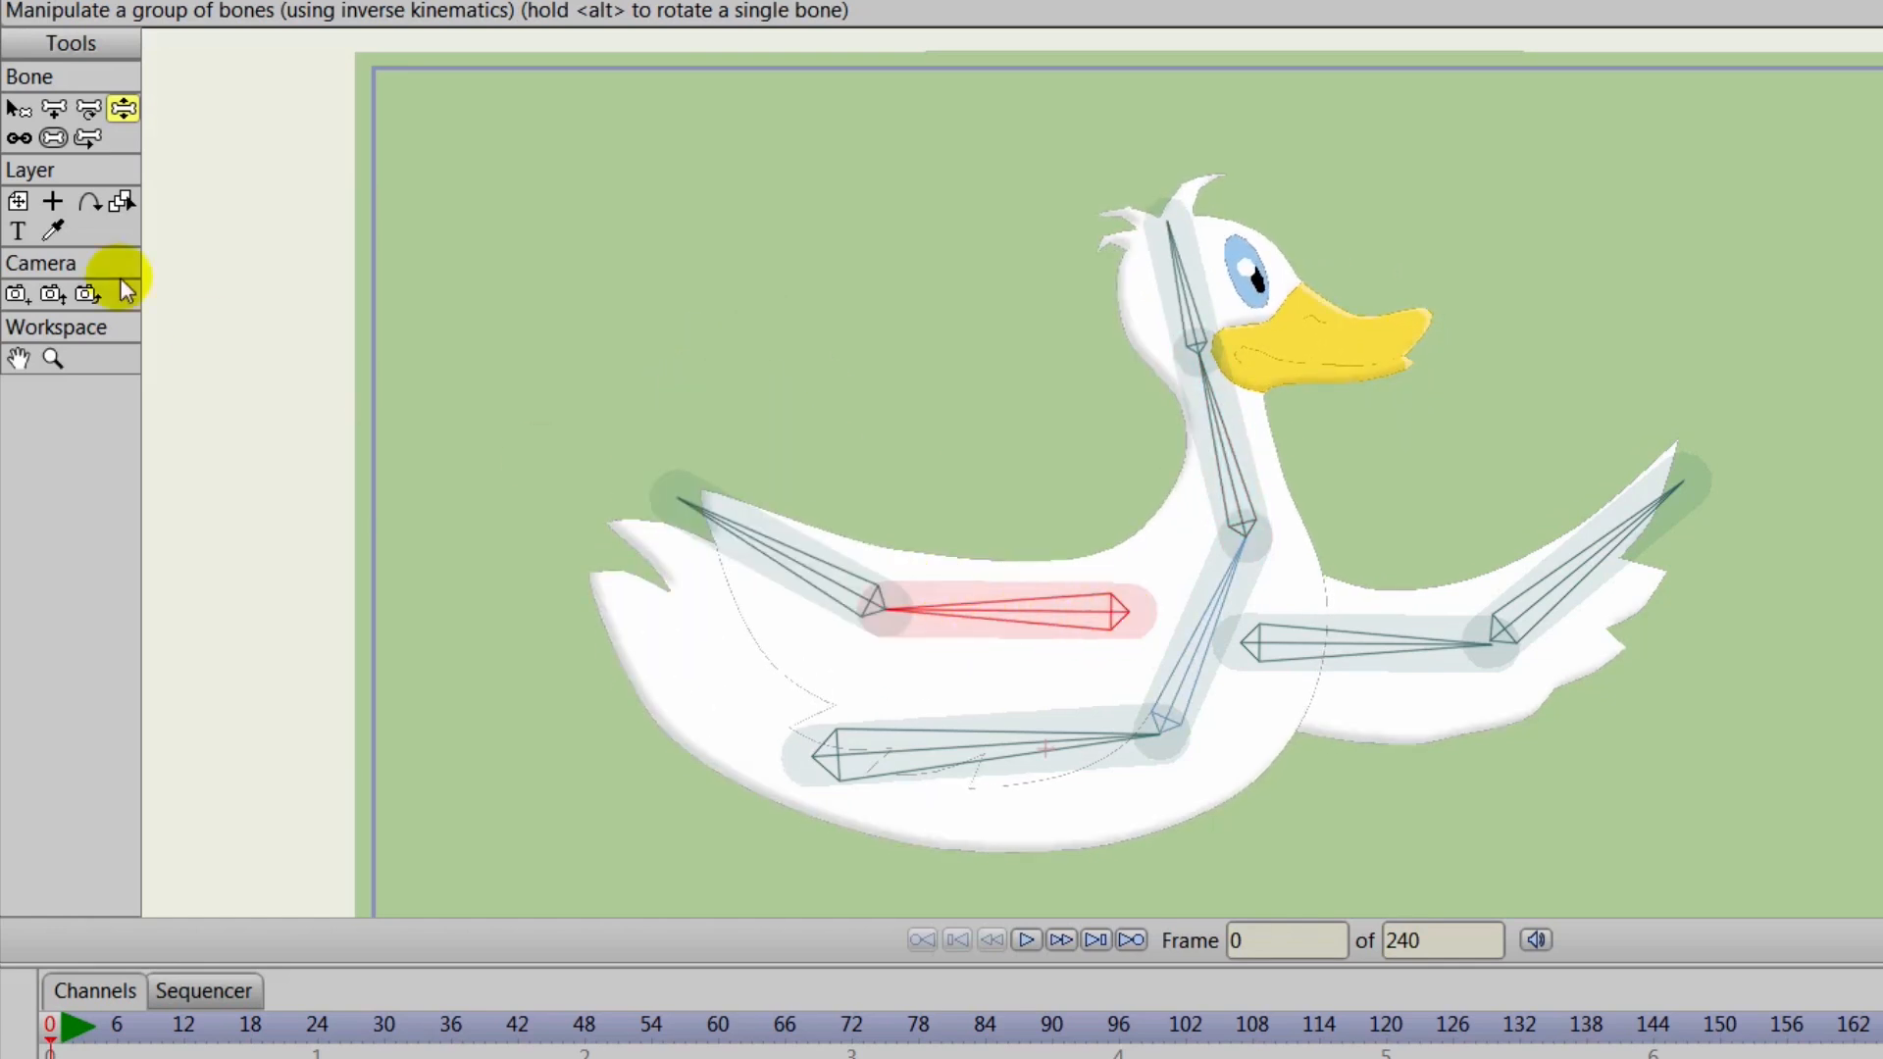
left_click(53, 138)
left_click_drag(1050, 622, 835, 595)
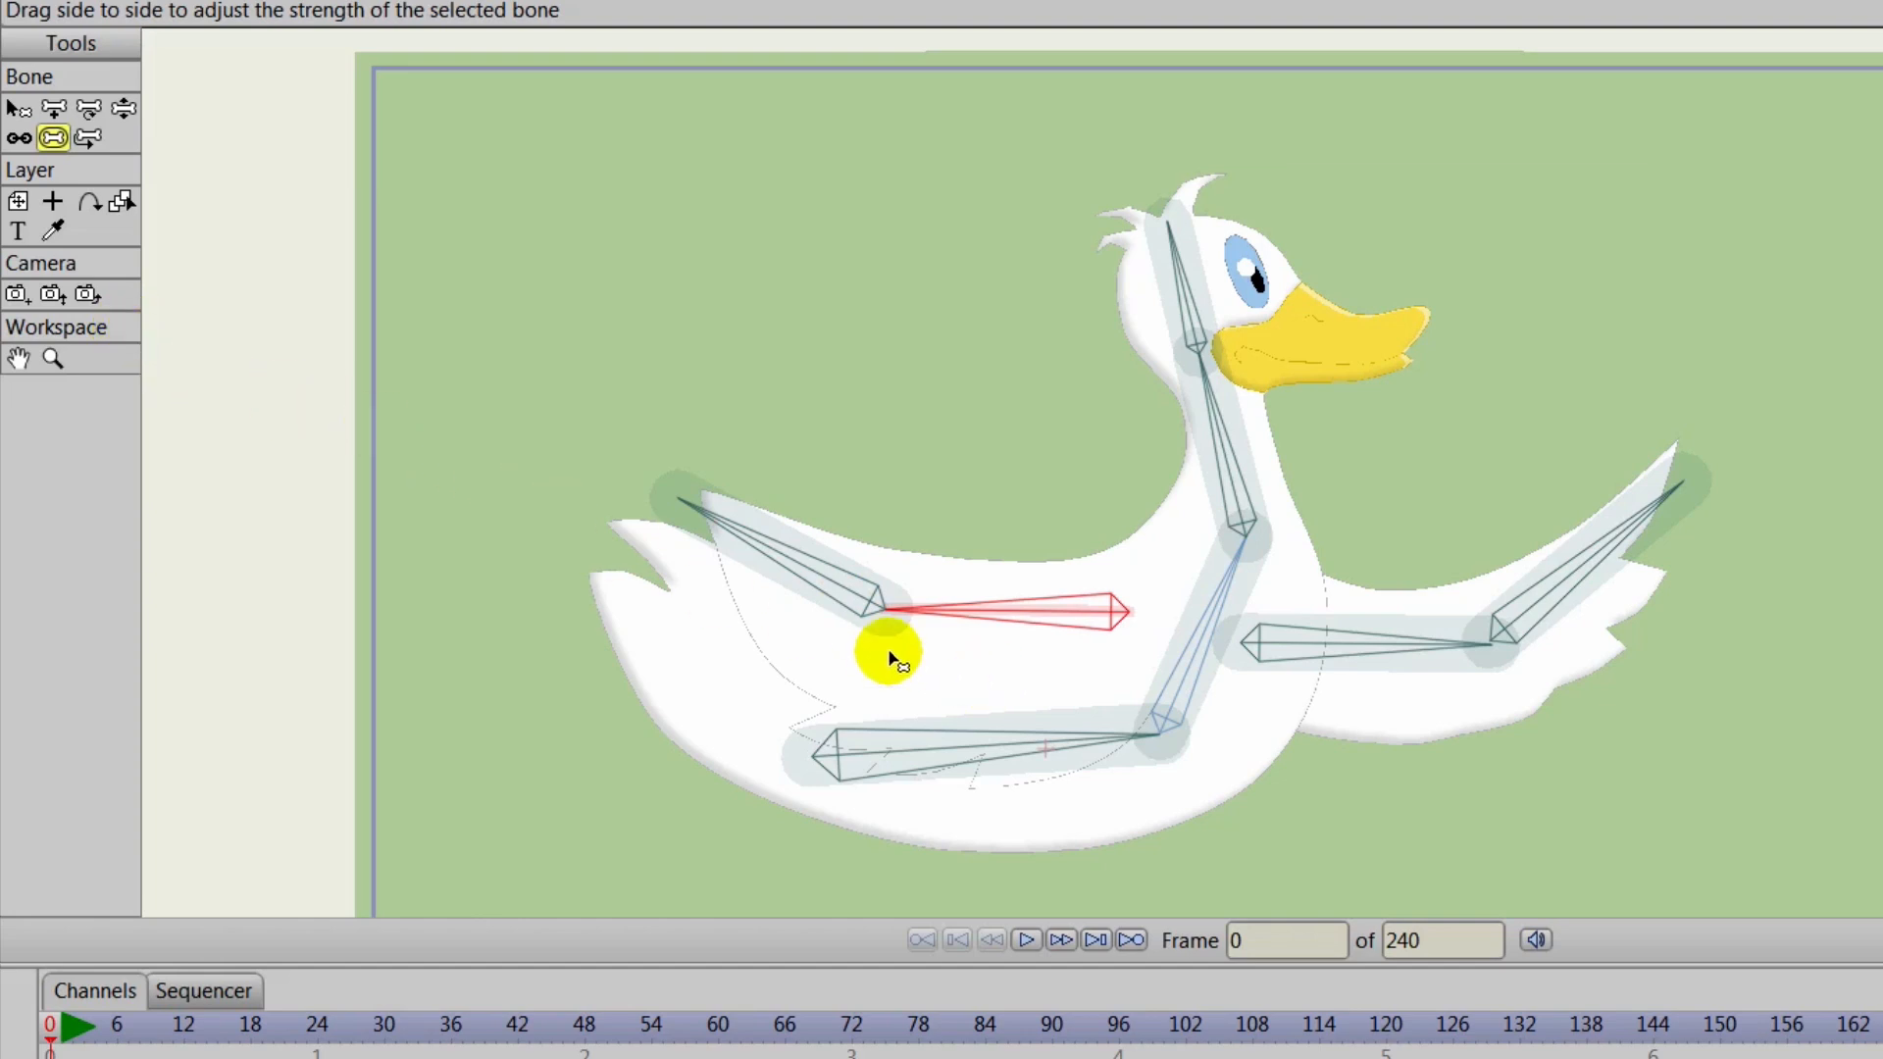
left_click(17, 108)
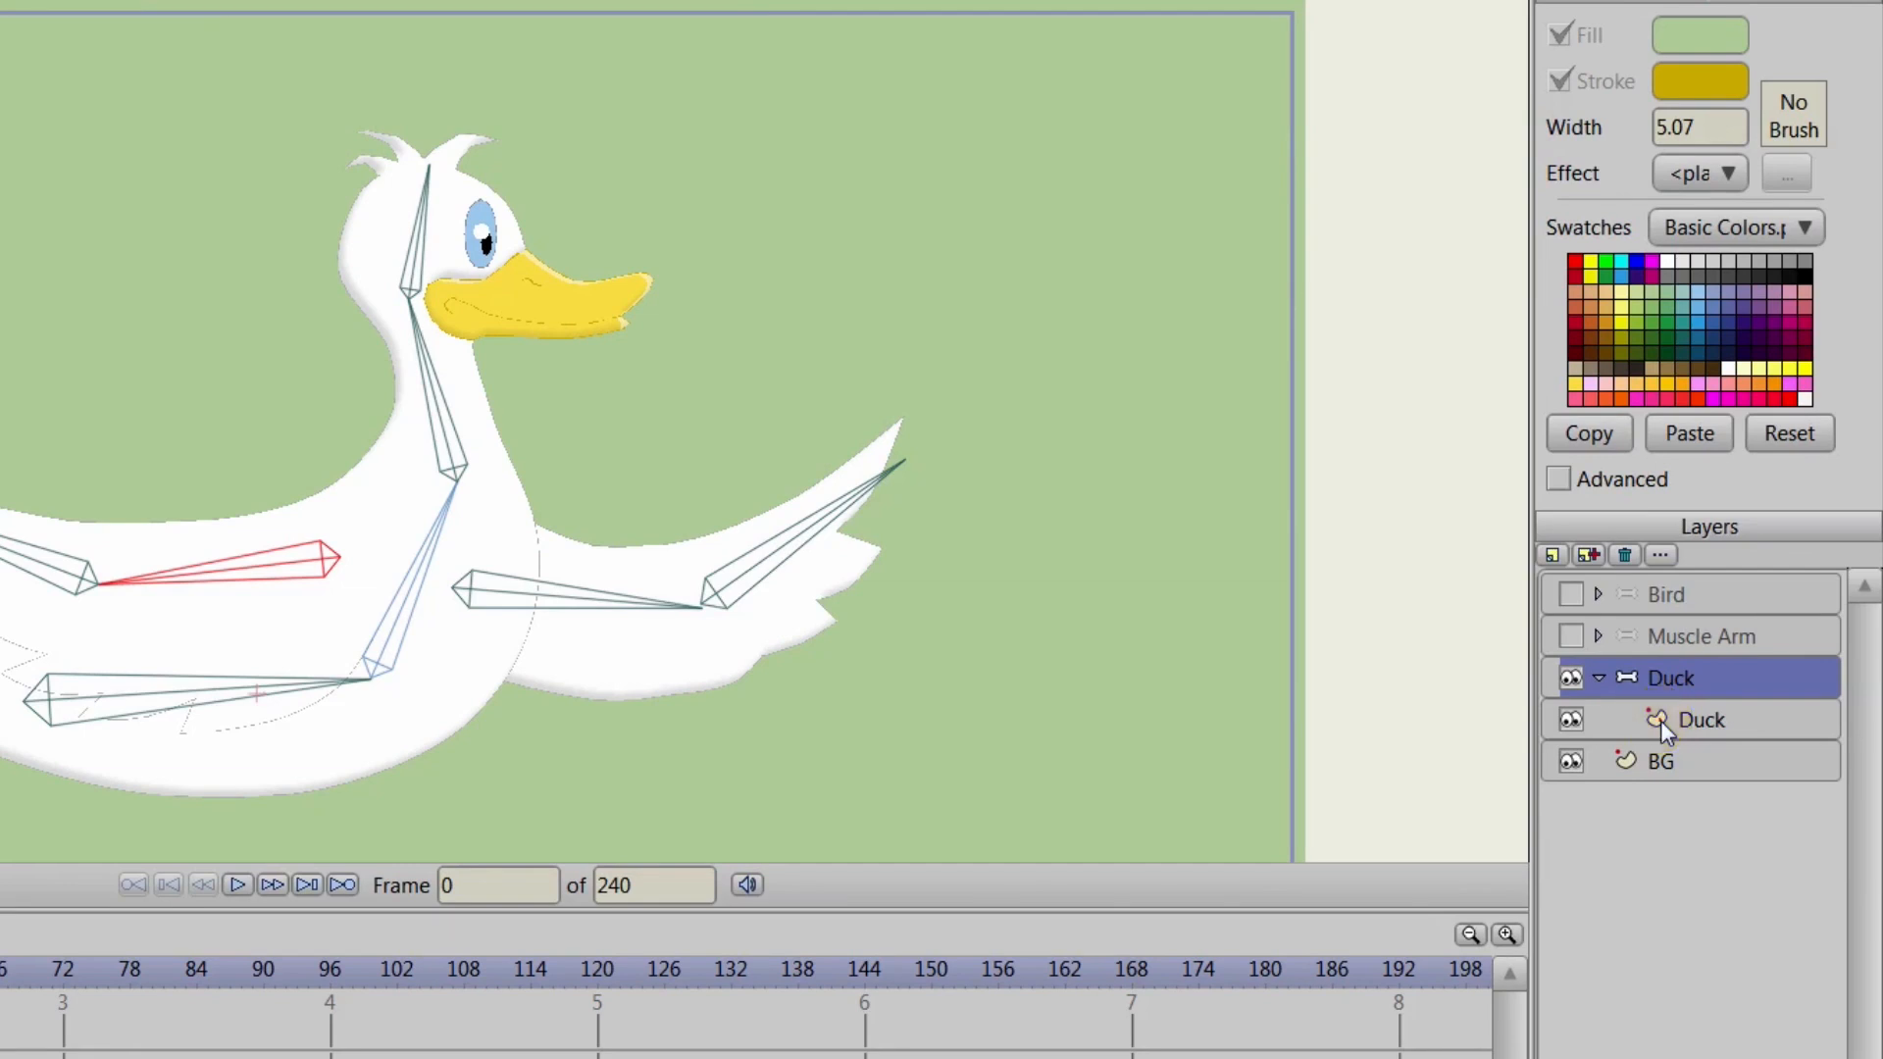
On the Duck artwork layer, select the body bone B1 and bind all of the duck's points to it.
left_click(1661, 720)
left_click_drag(189, 372, 116, 425)
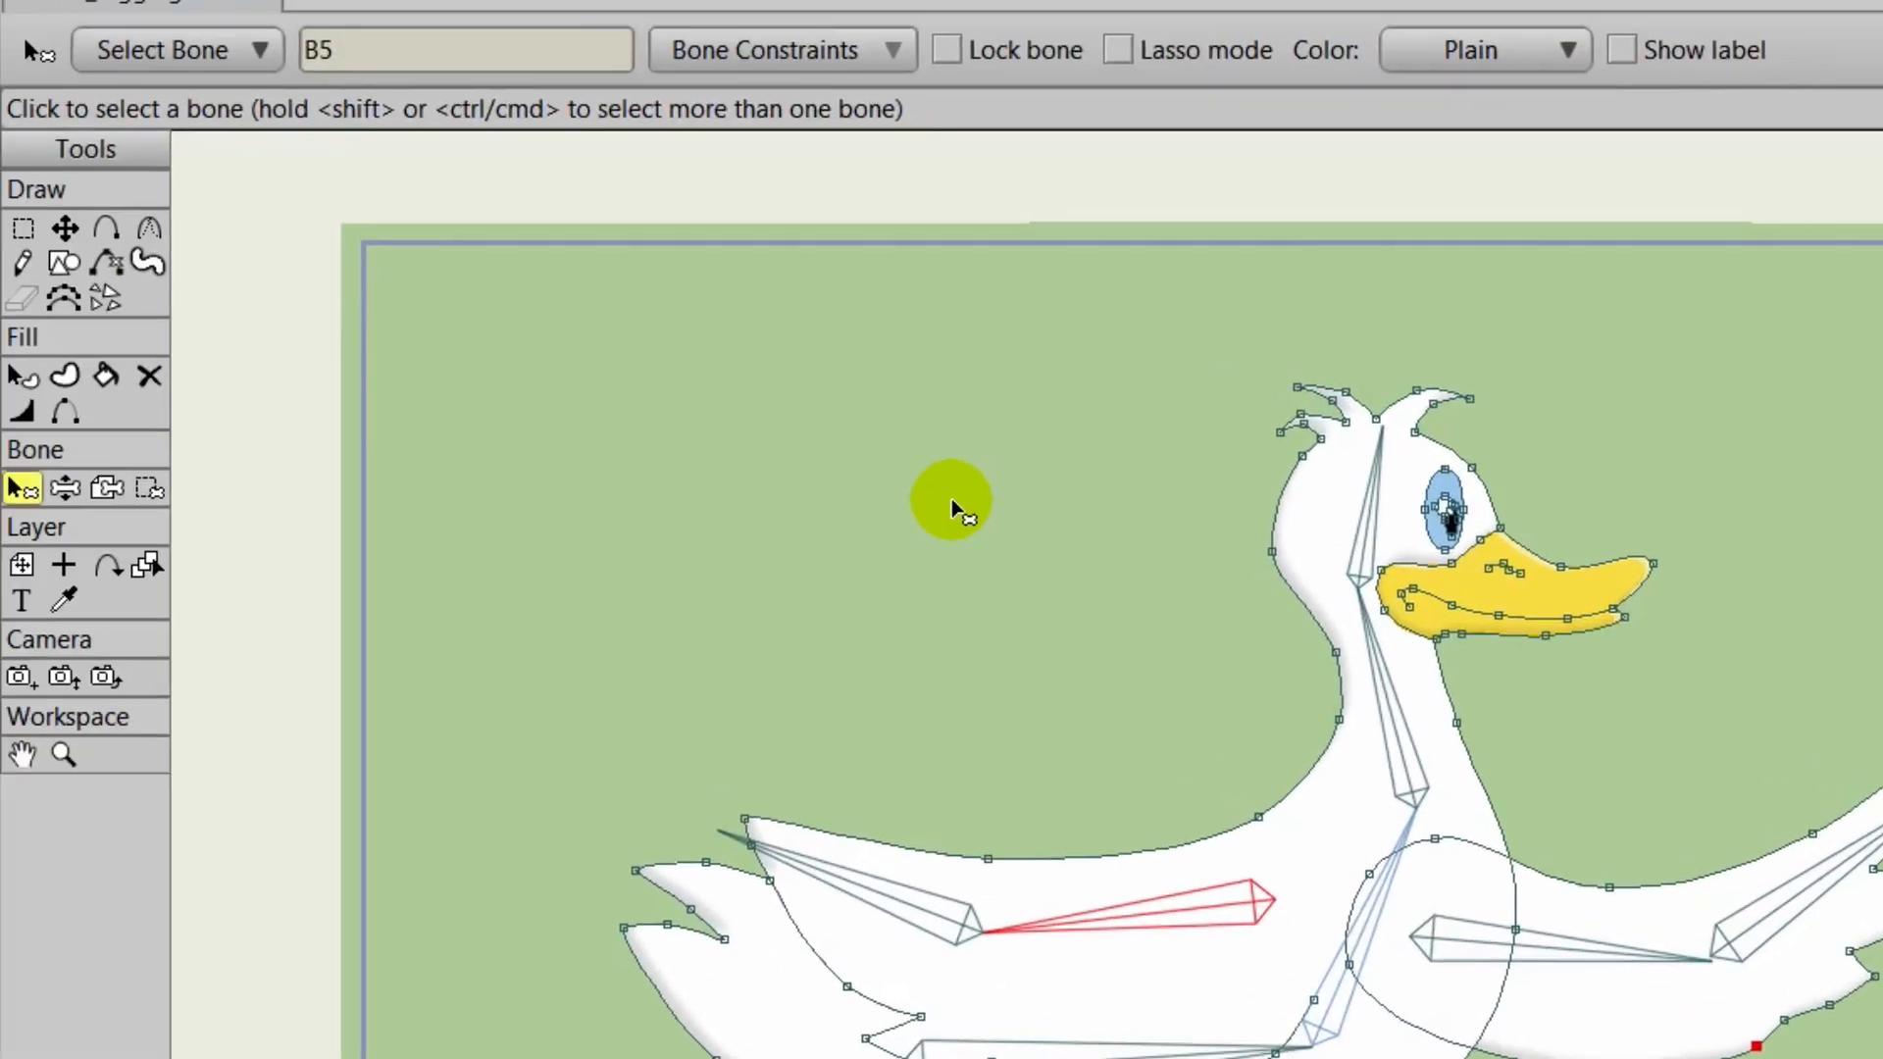
left_click_drag(100, 322, 96, 215)
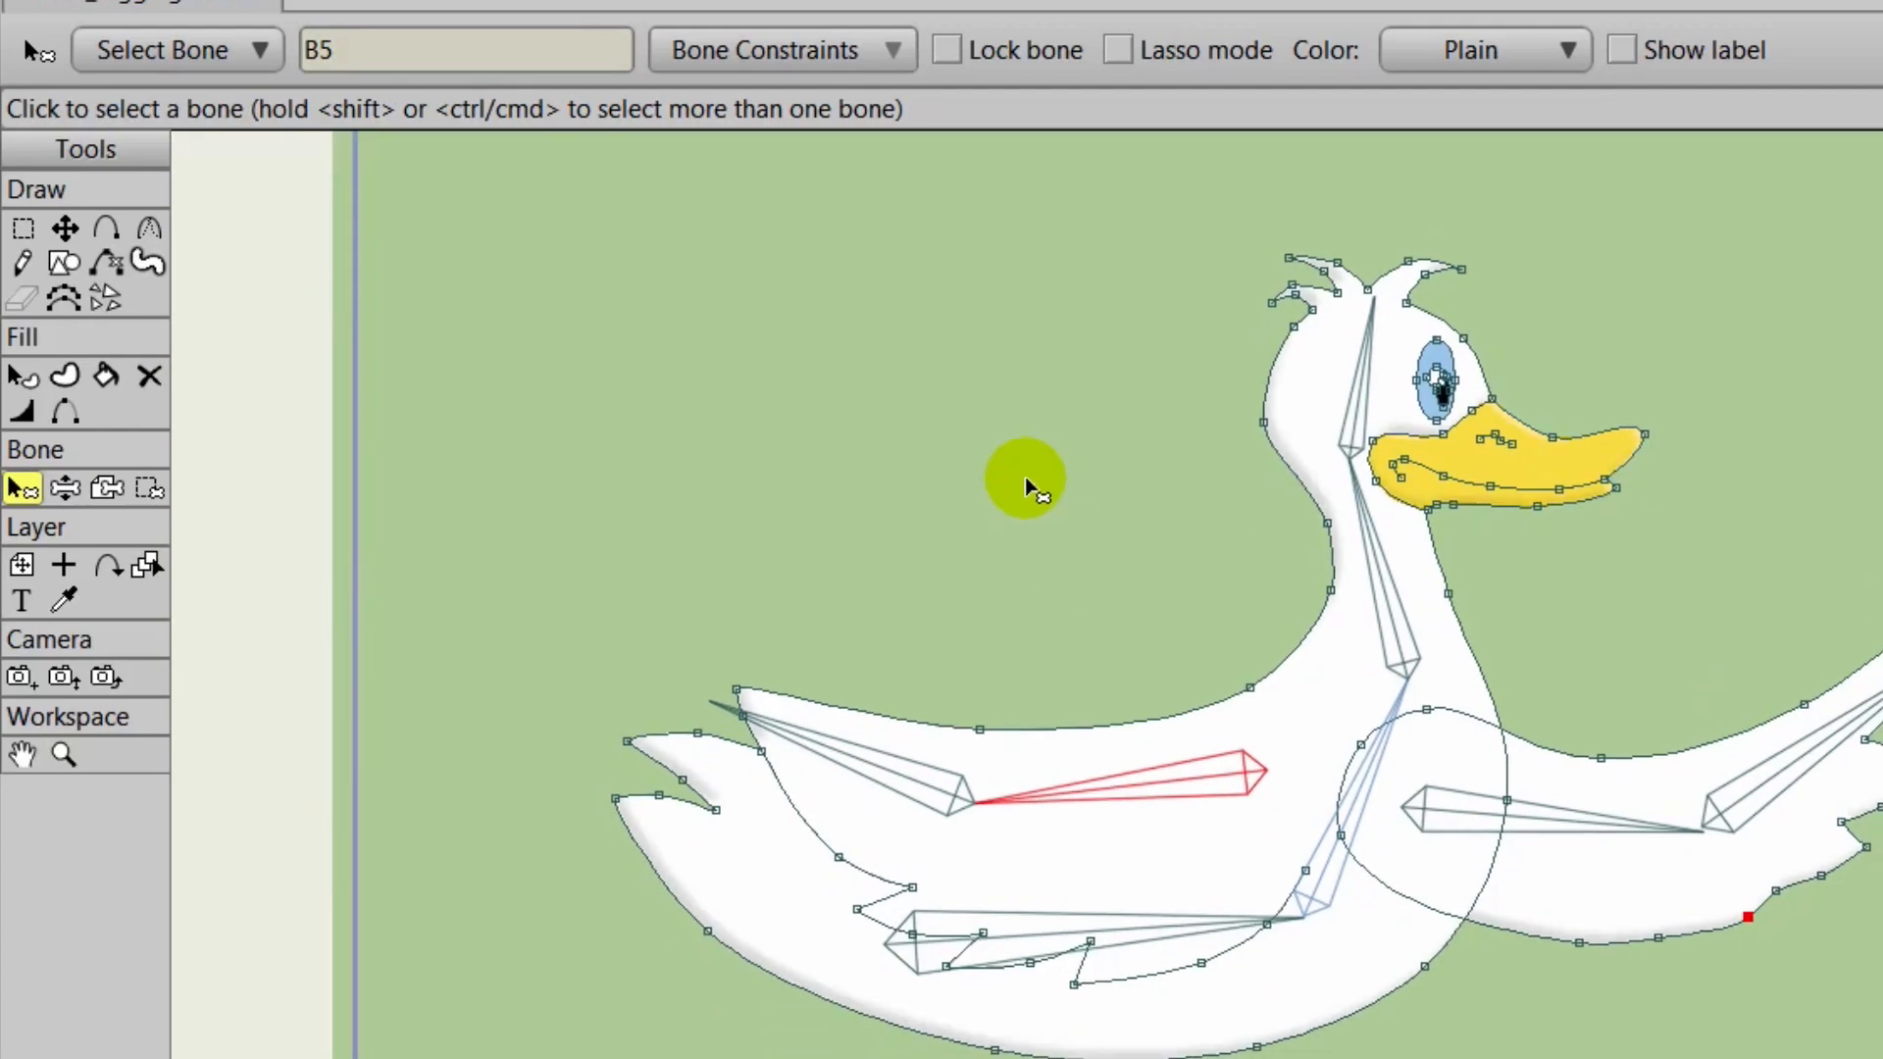
scroll(1026, 479, "down", 2)
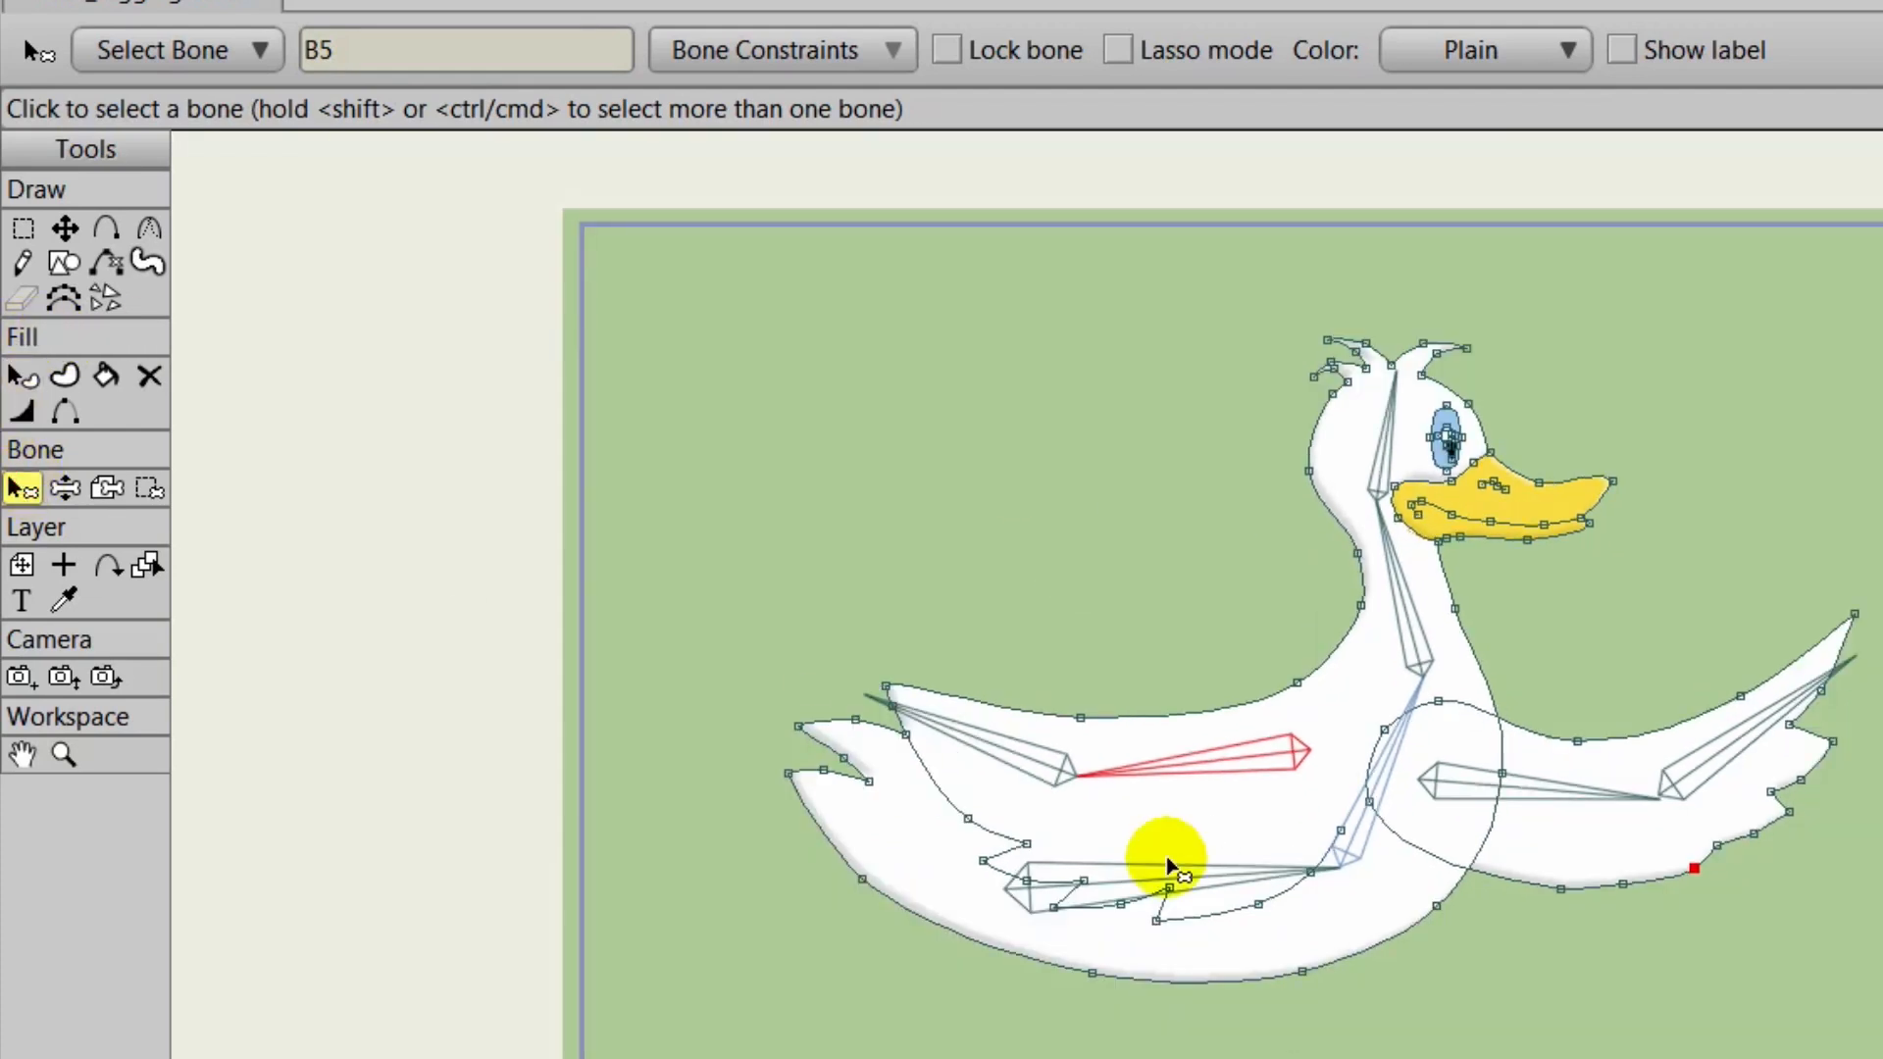
left_click(1204, 878)
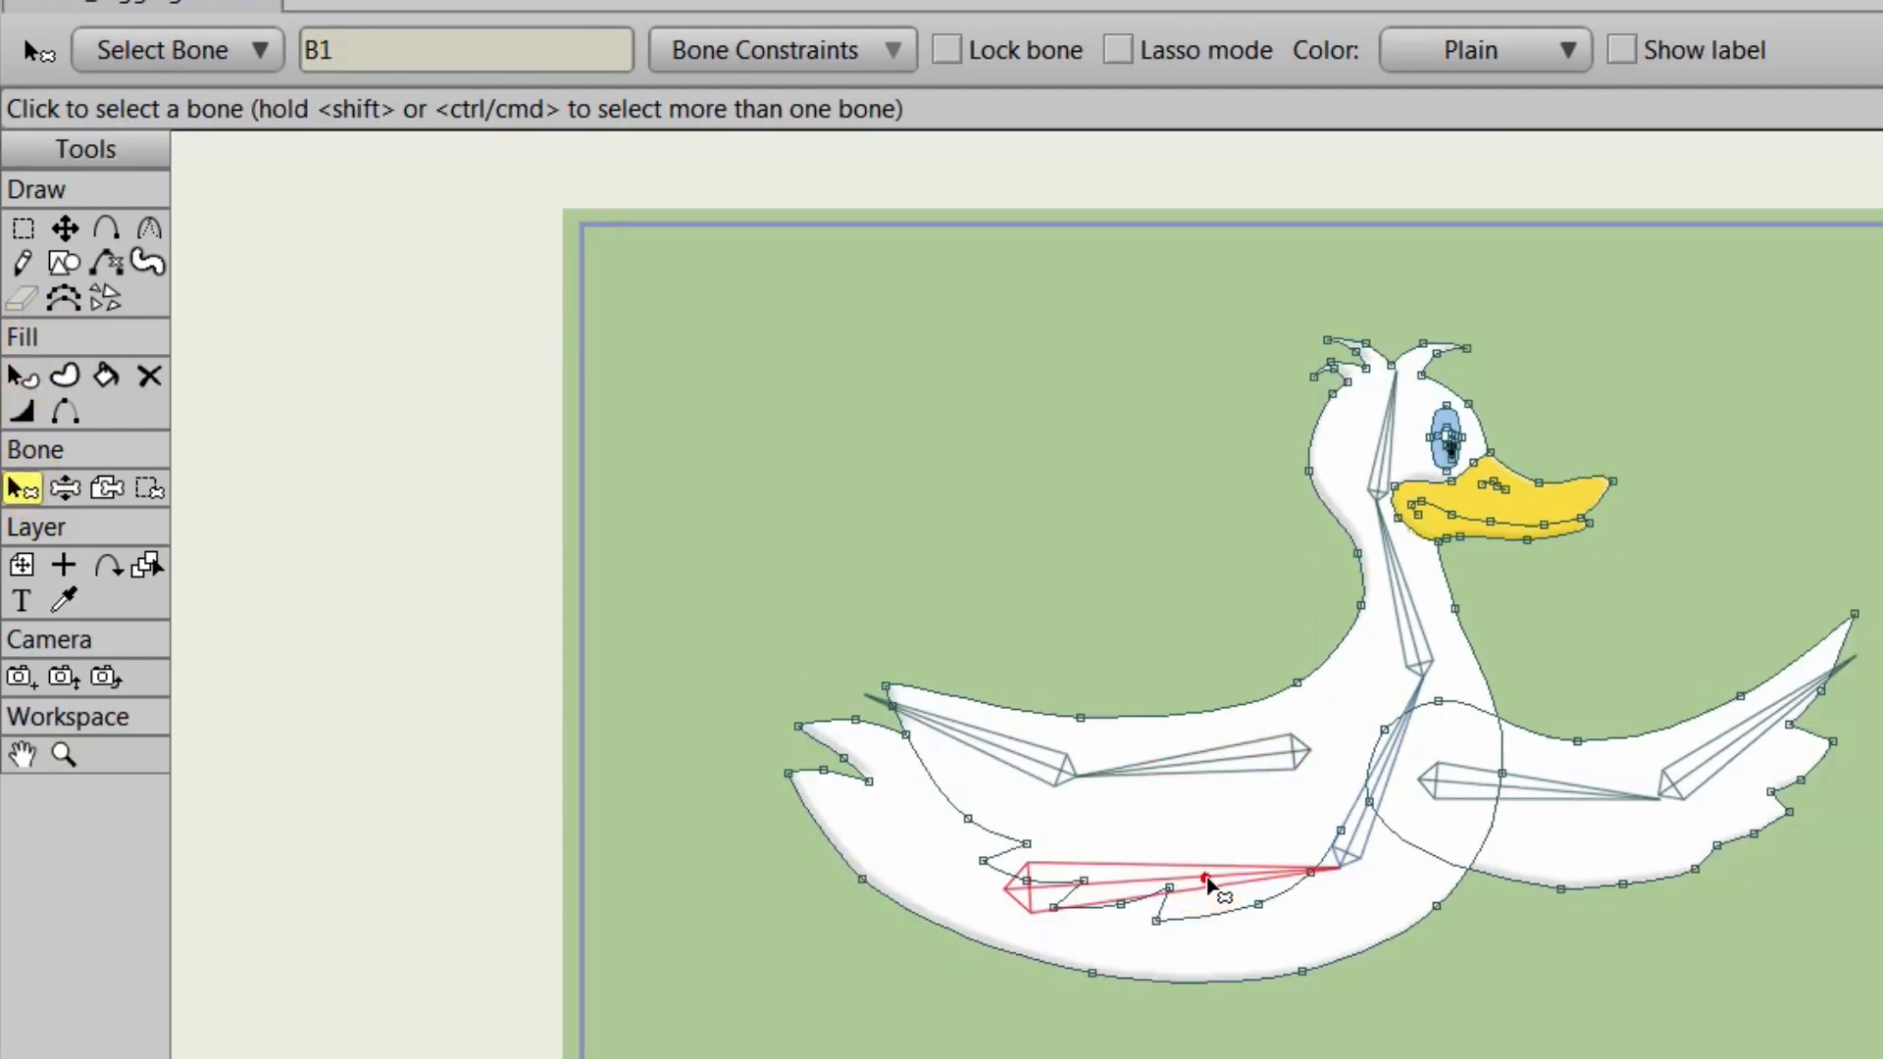
left_click(149, 488)
left_click_drag(627, 233, 1867, 1034)
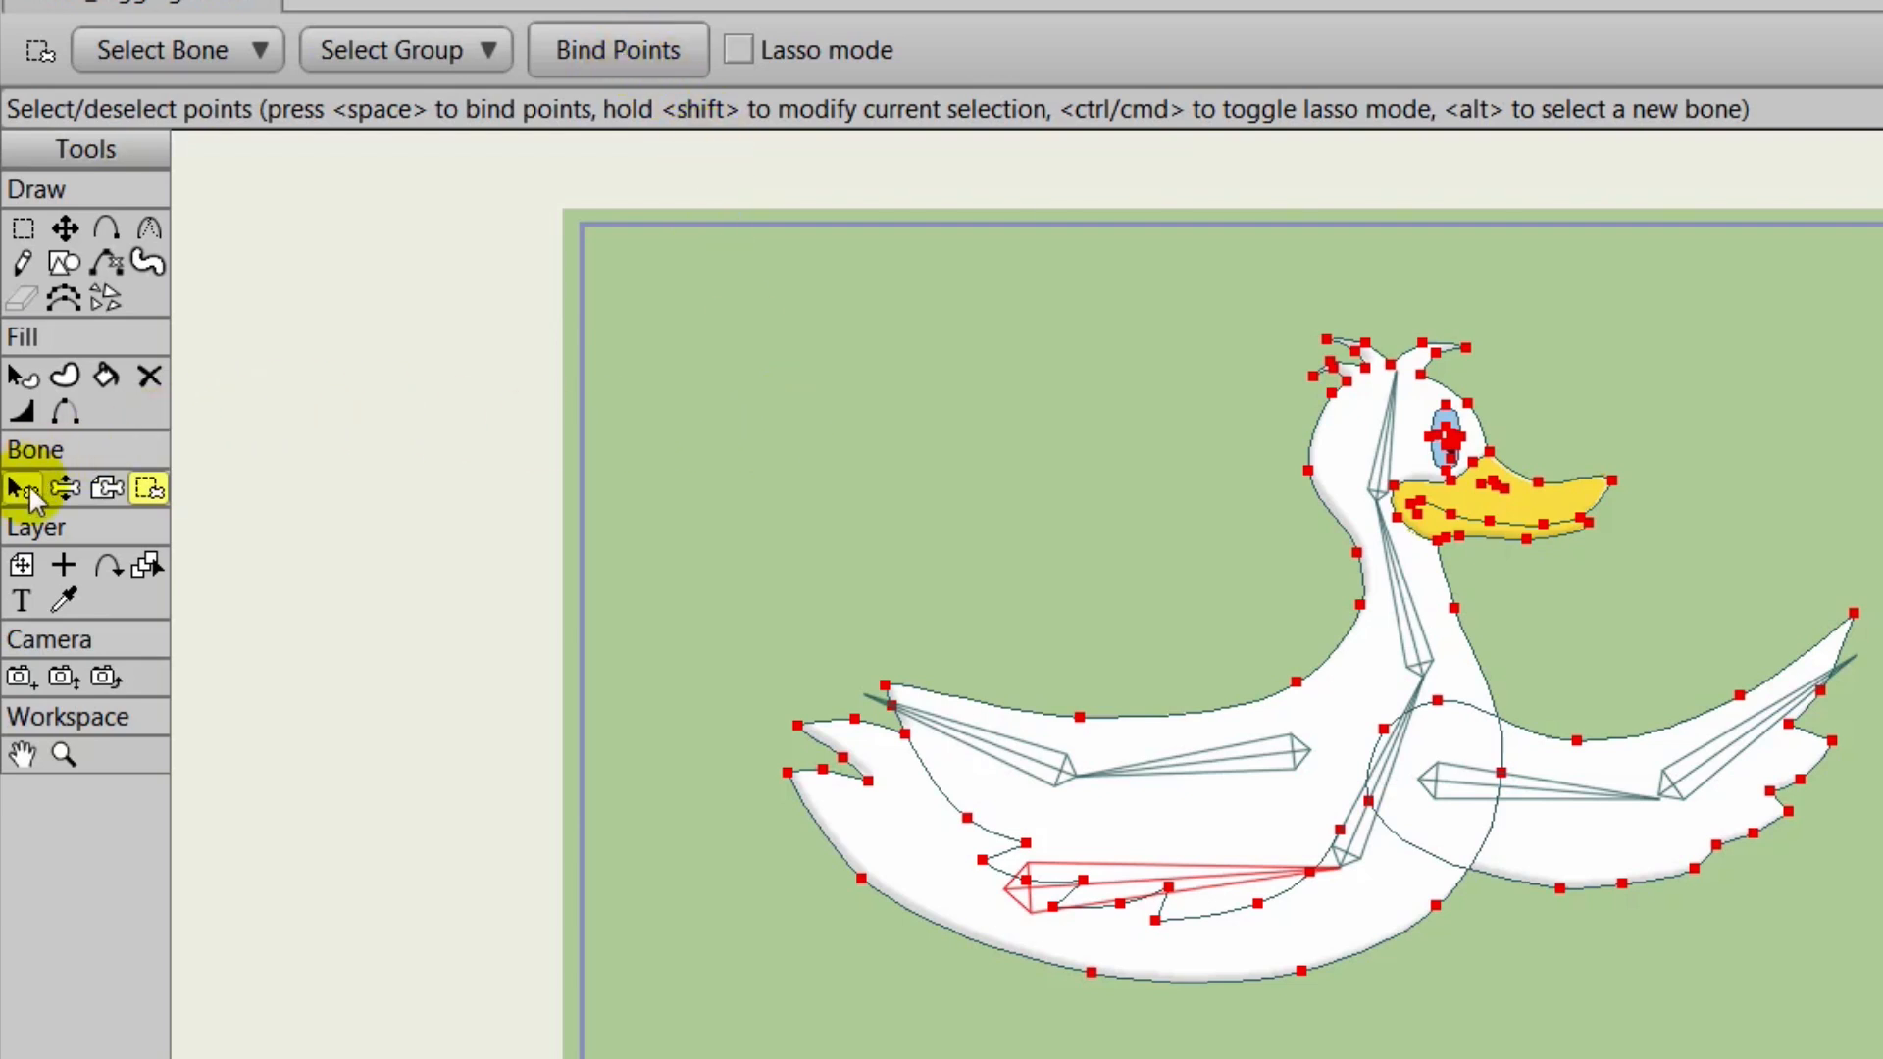
left_click(913, 547)
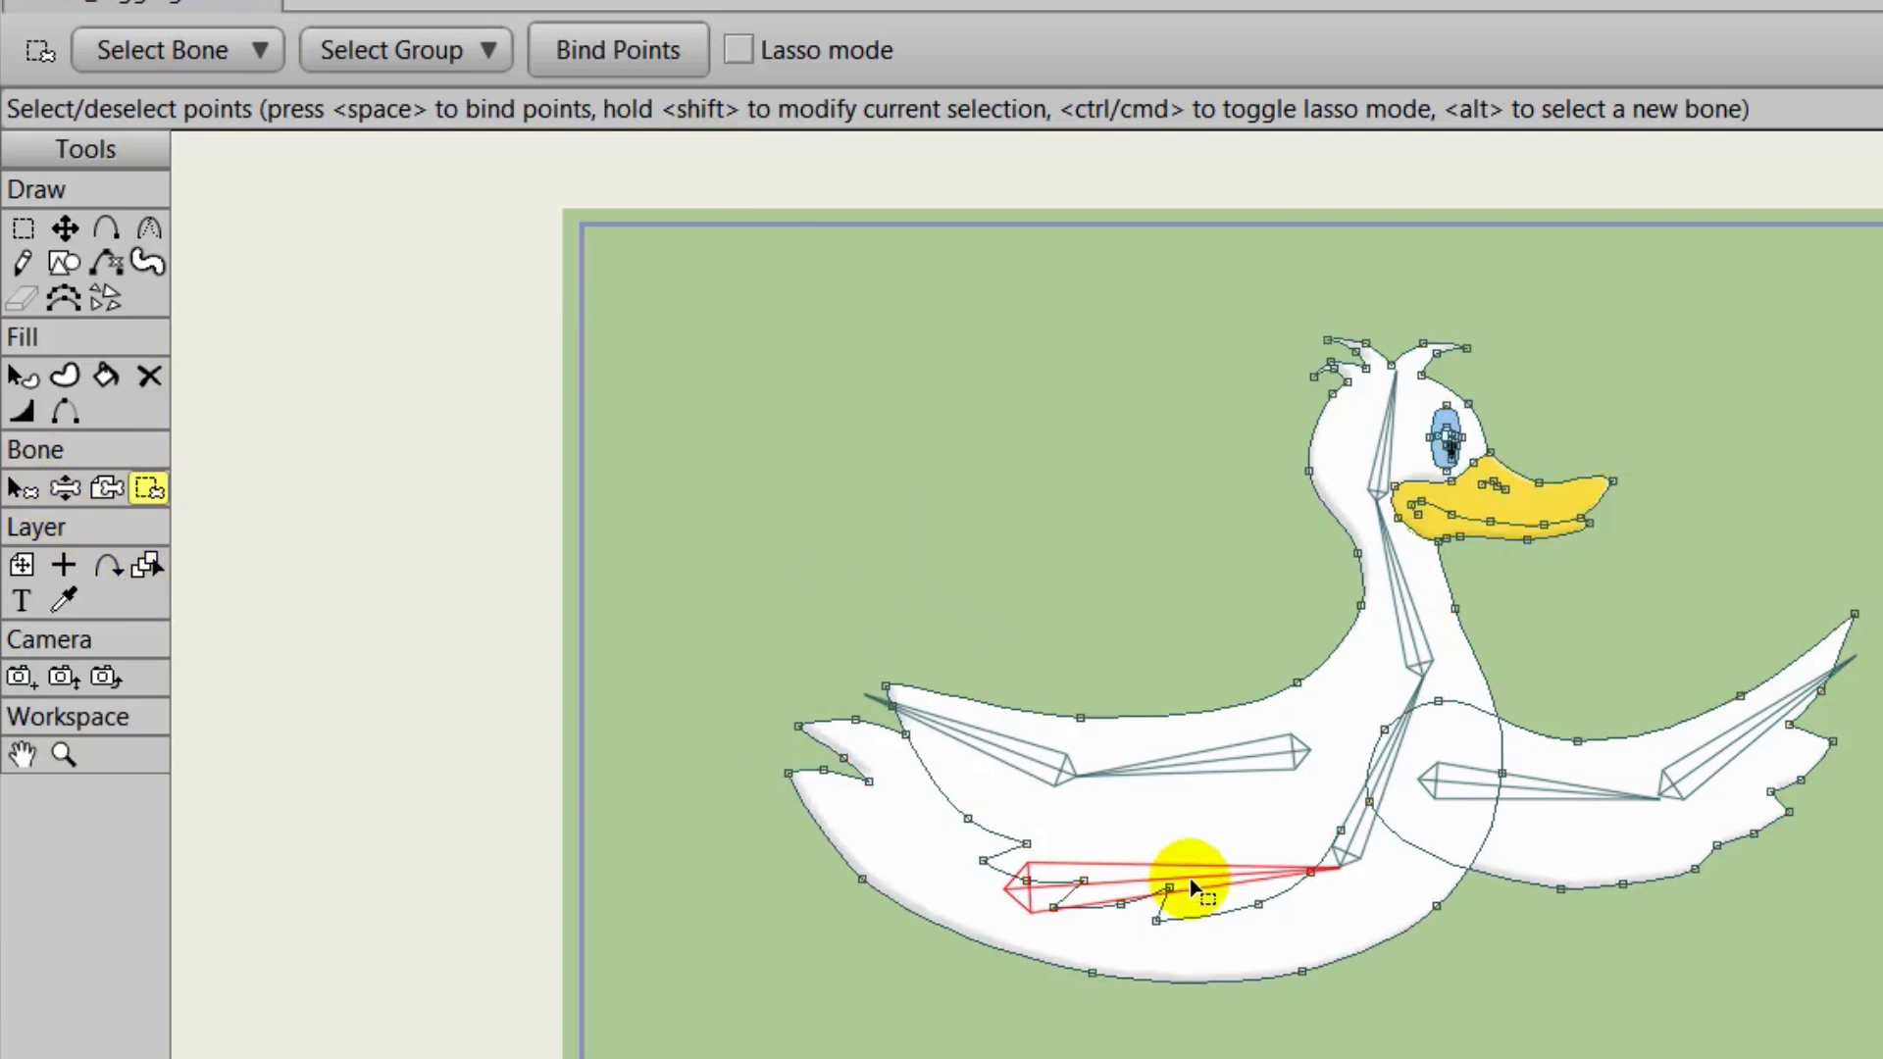
Select the chest bone B2 and bind the three points at the neck base and along the chest outline to it.
left_click(23, 488)
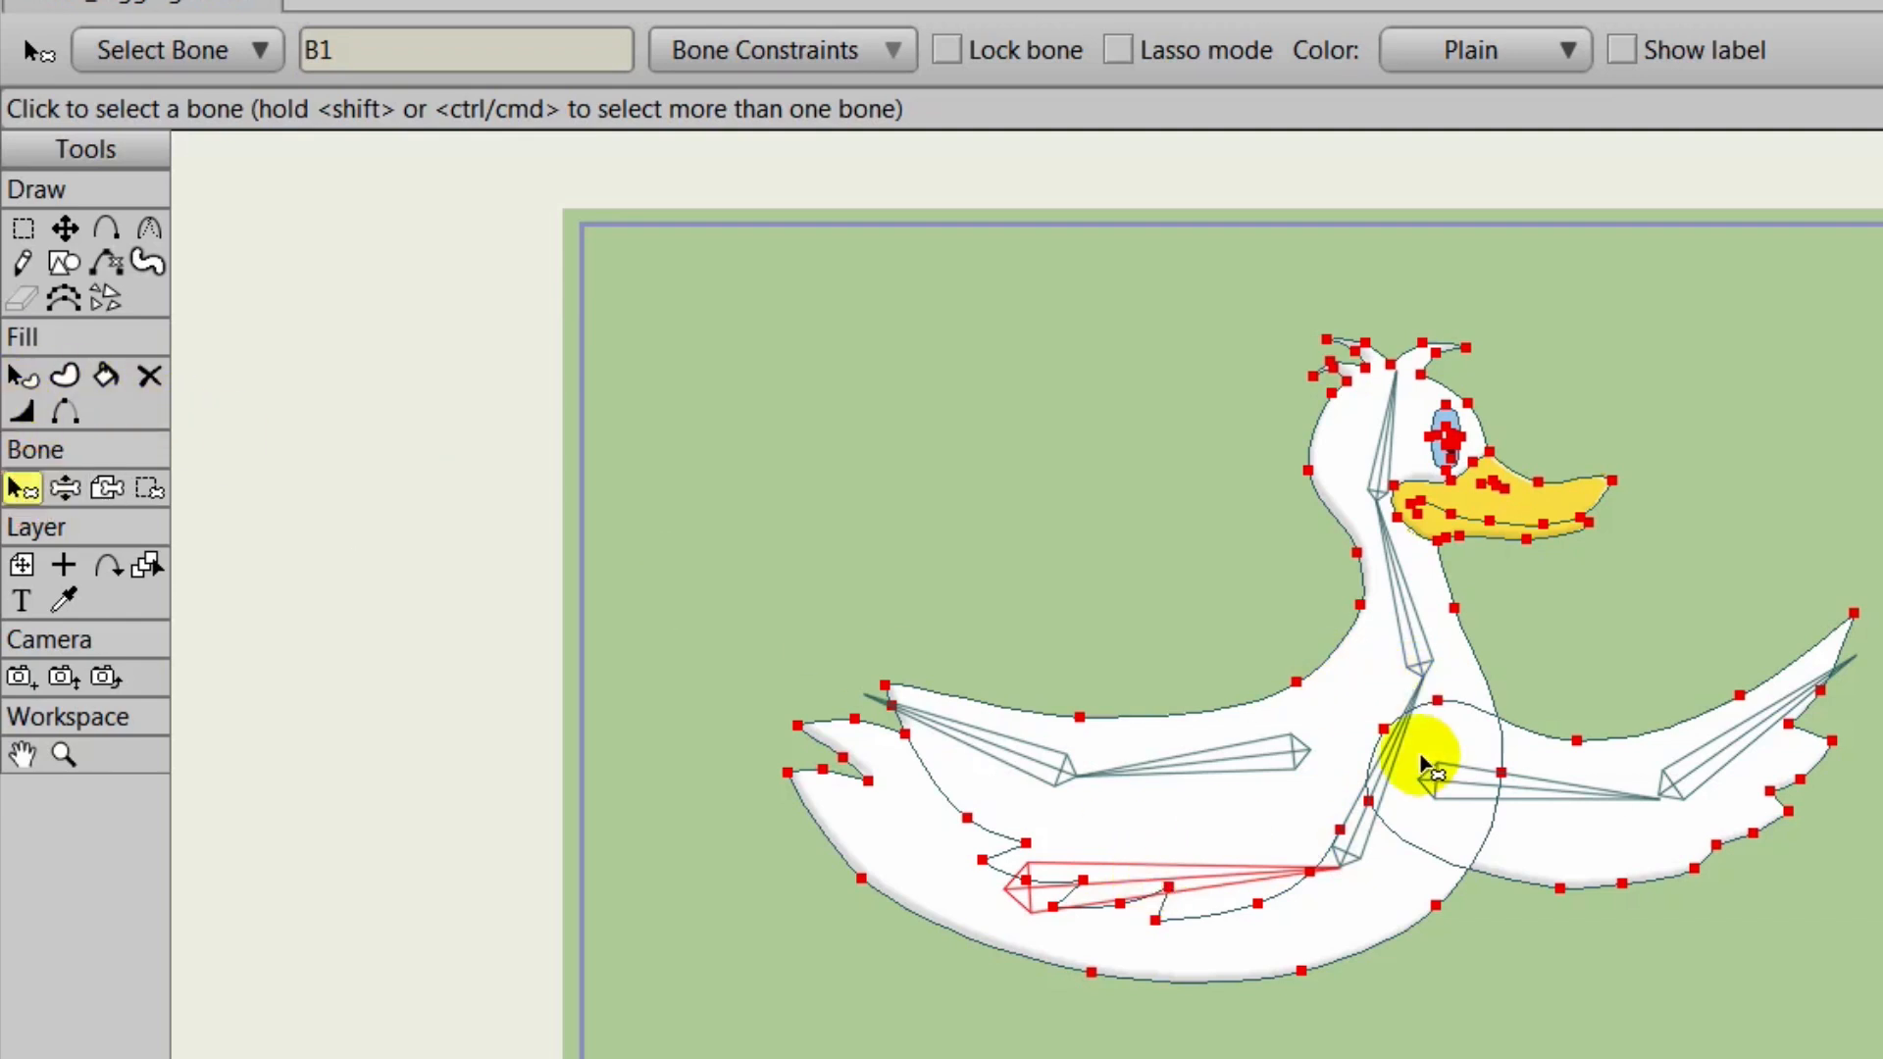
left_click(1392, 745)
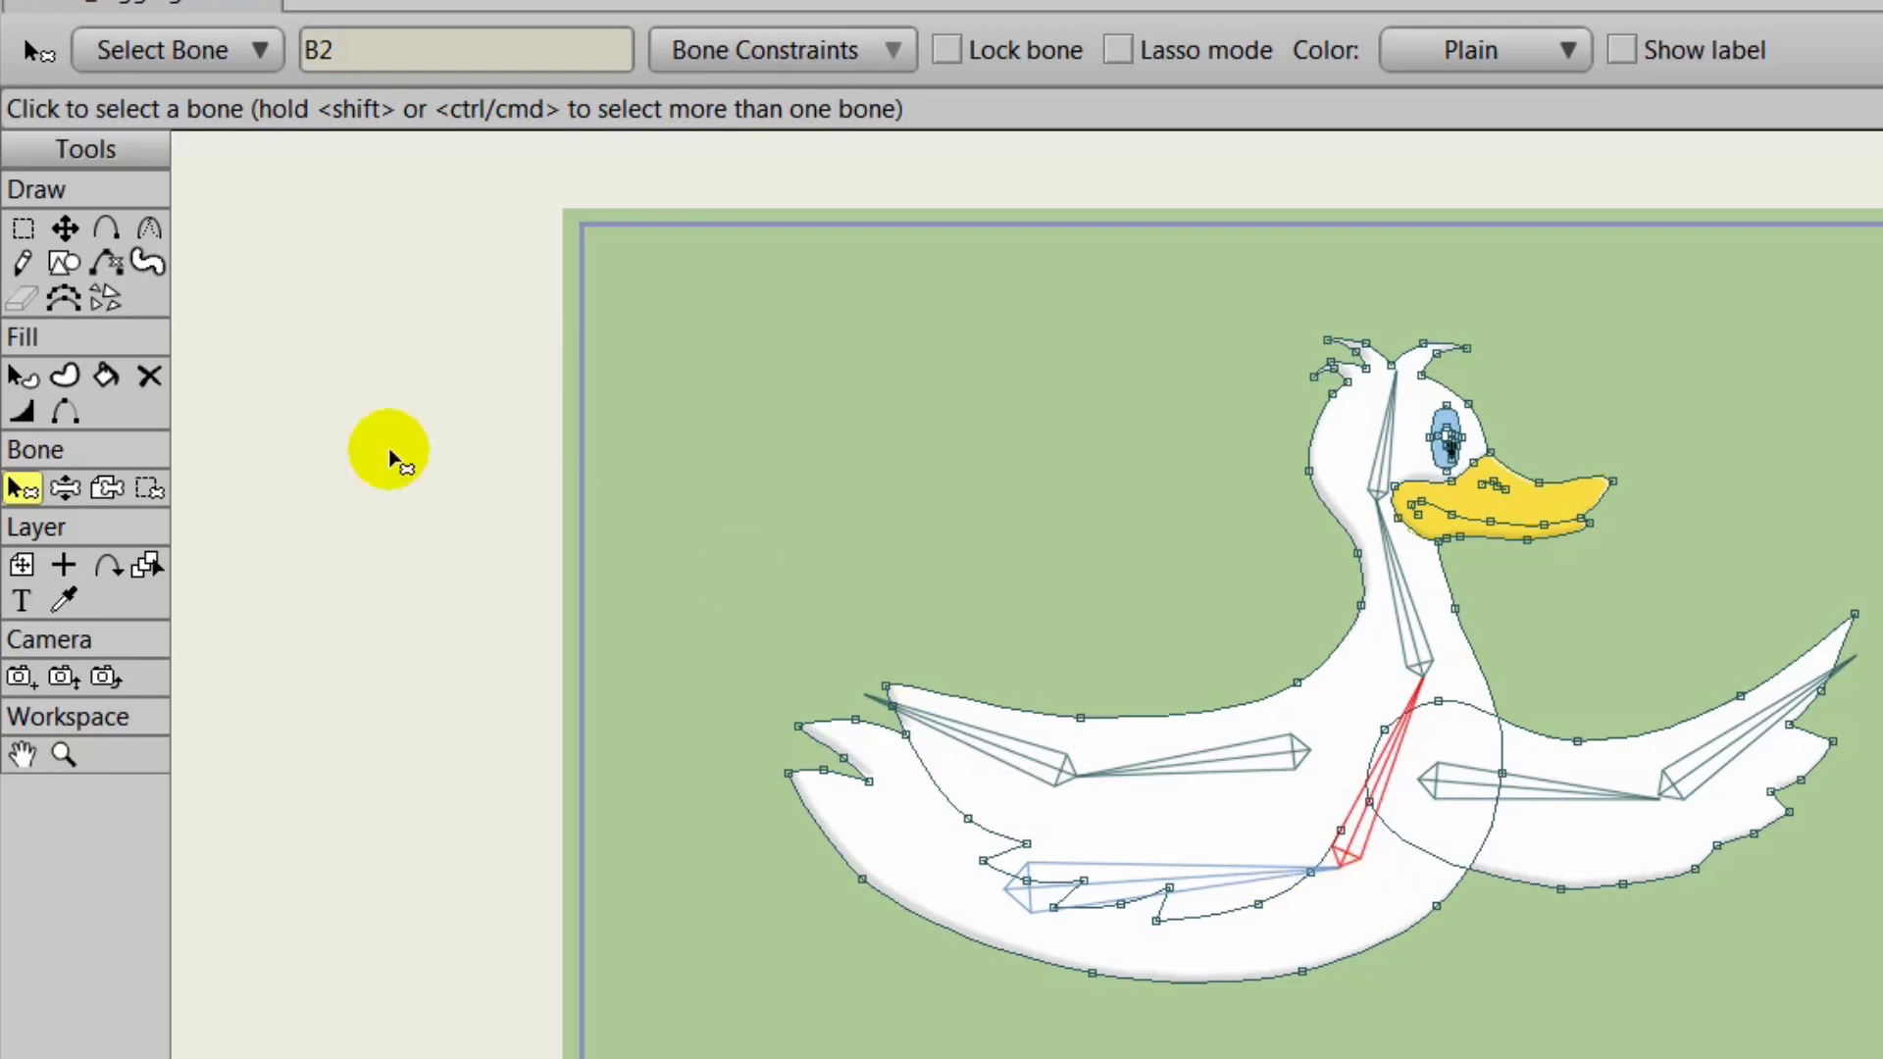
left_click(150, 488)
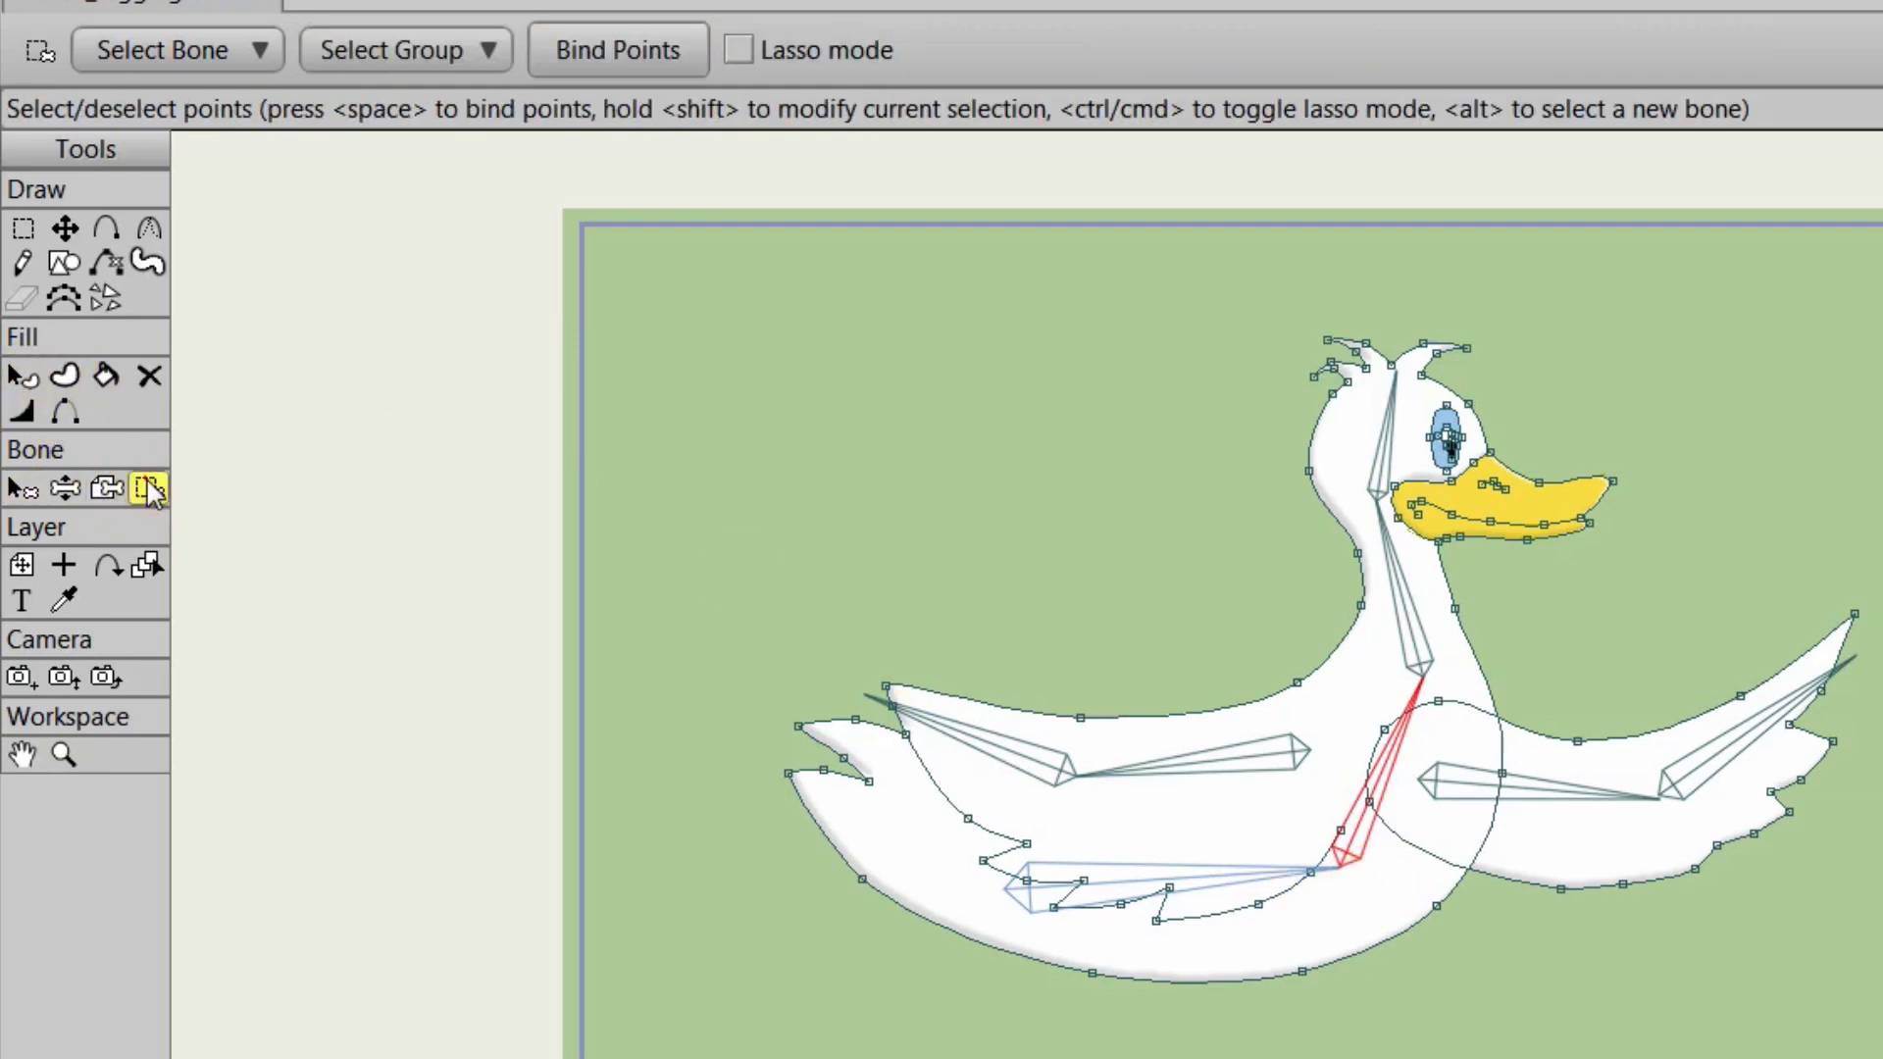
left_click(1269, 669)
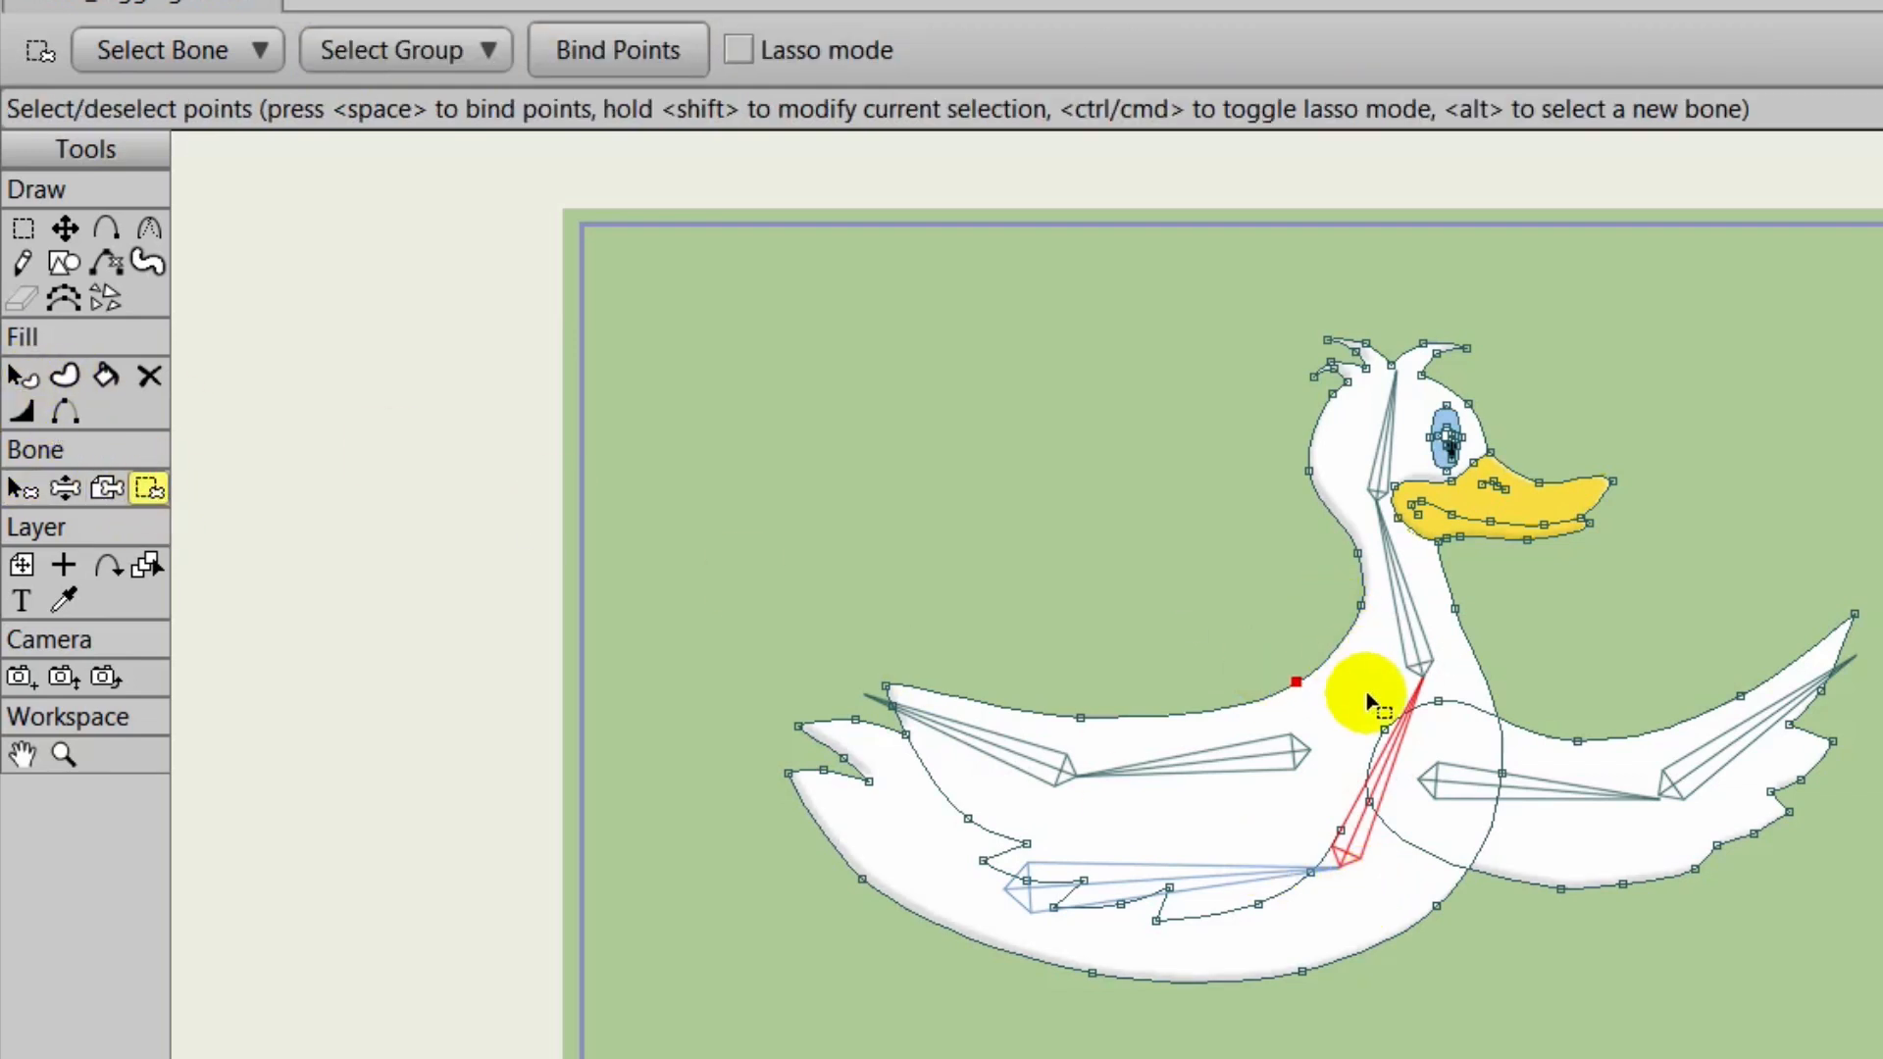
left_click_drag(1419, 887, 1504, 947)
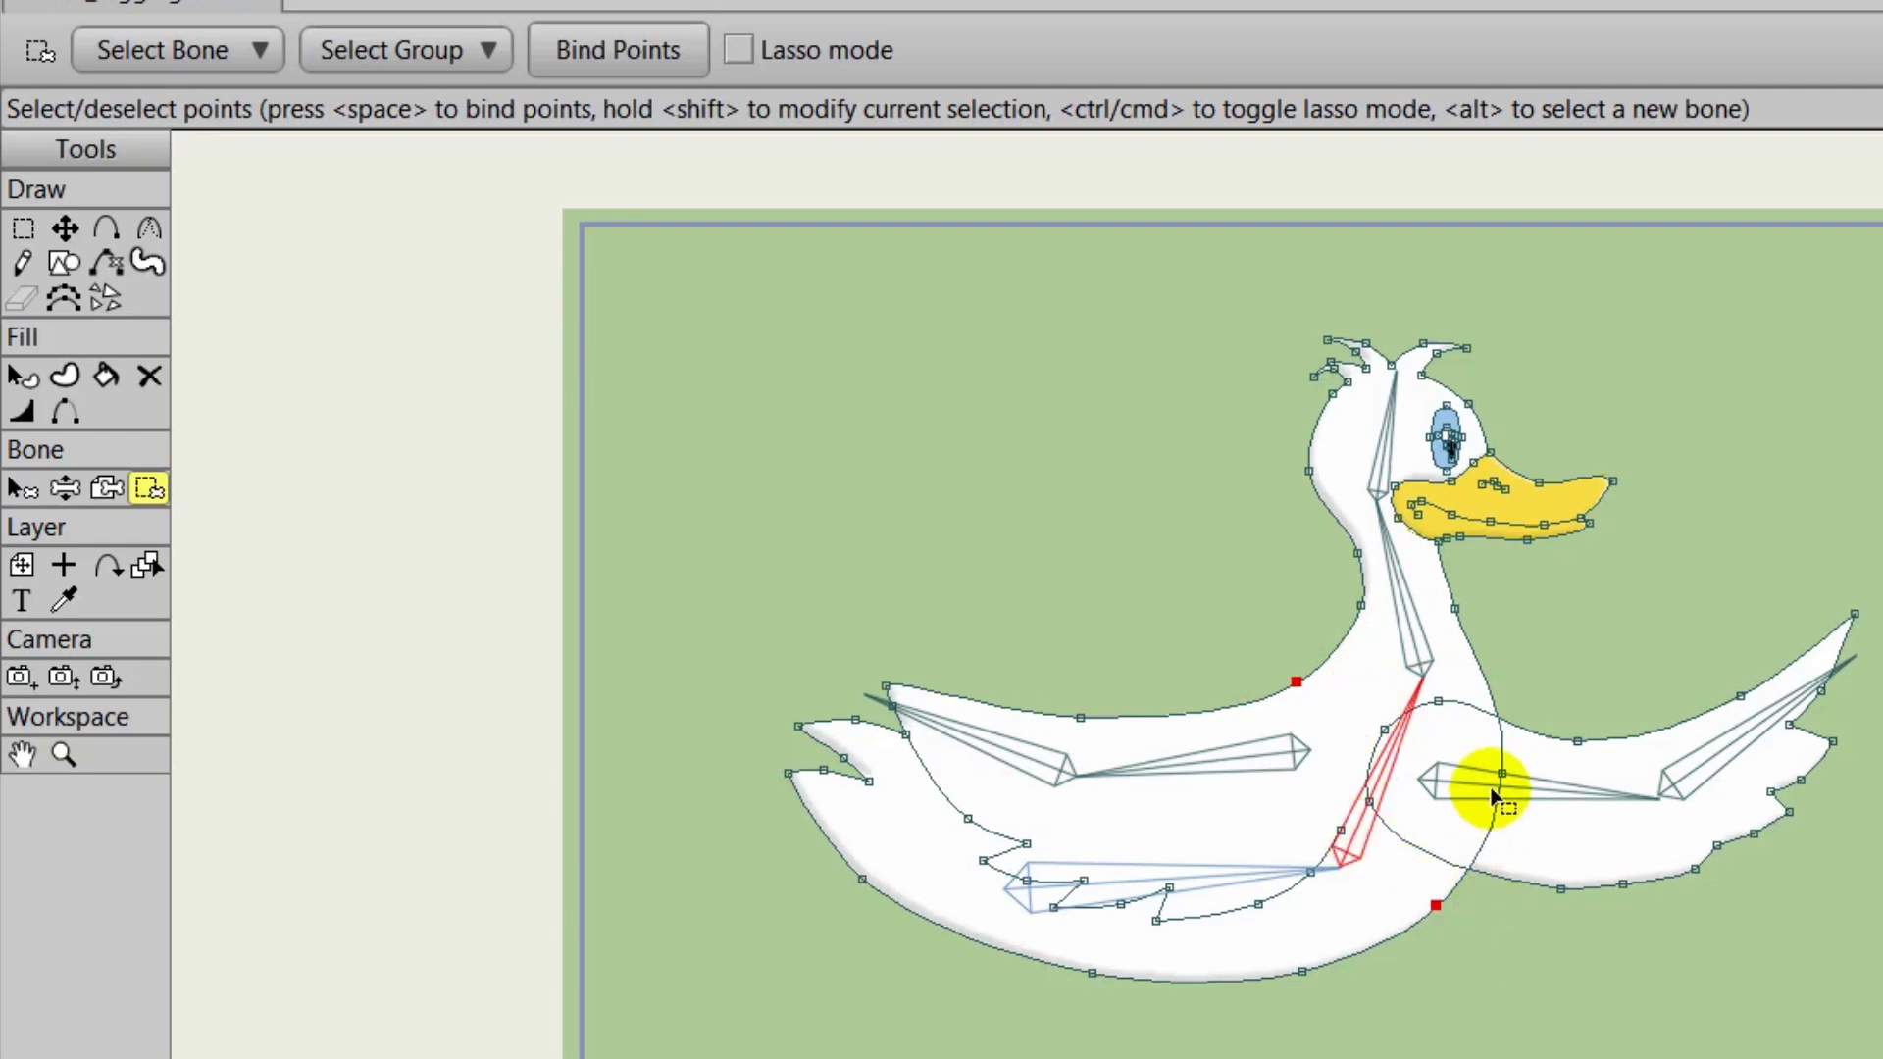
left_click_drag(1480, 756, 1546, 824)
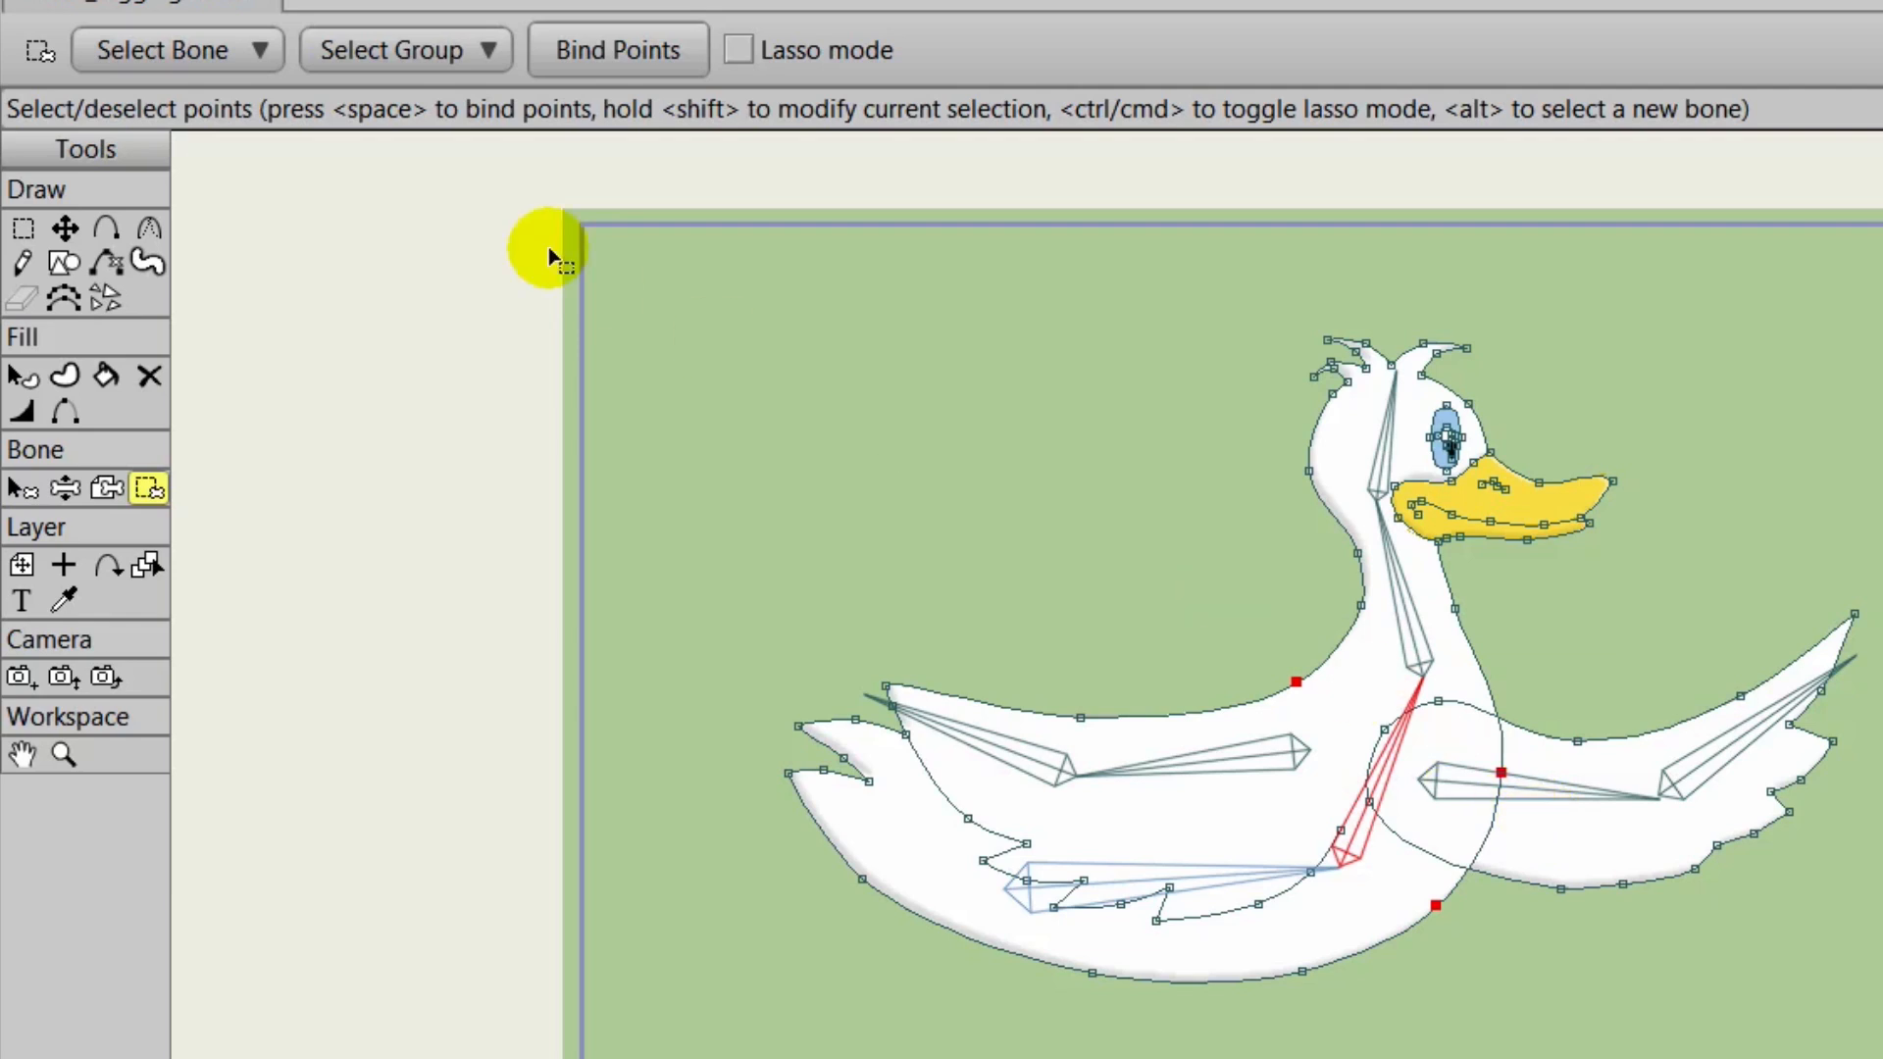
left_click(626, 60)
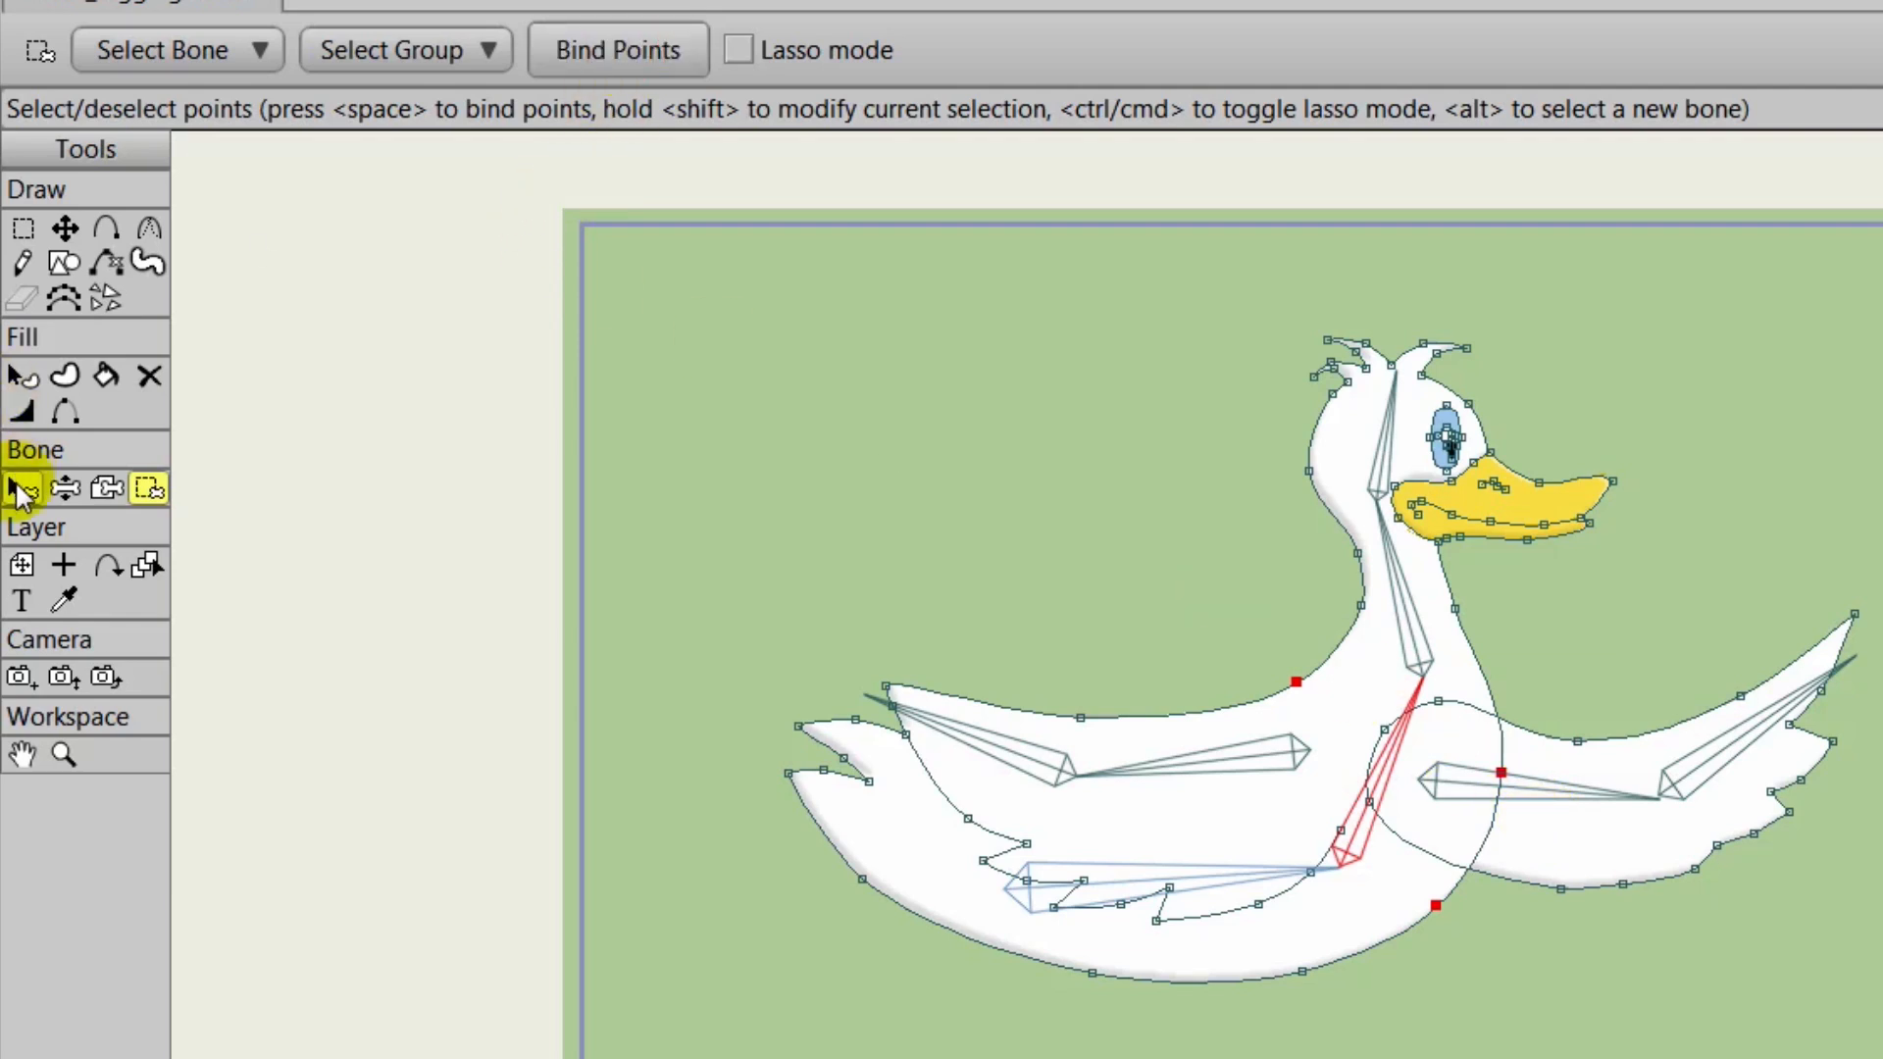
Select the neck bone B3 and bind all neck, head, eye and beak points to it.
left_click(22, 489)
left_click(1408, 620)
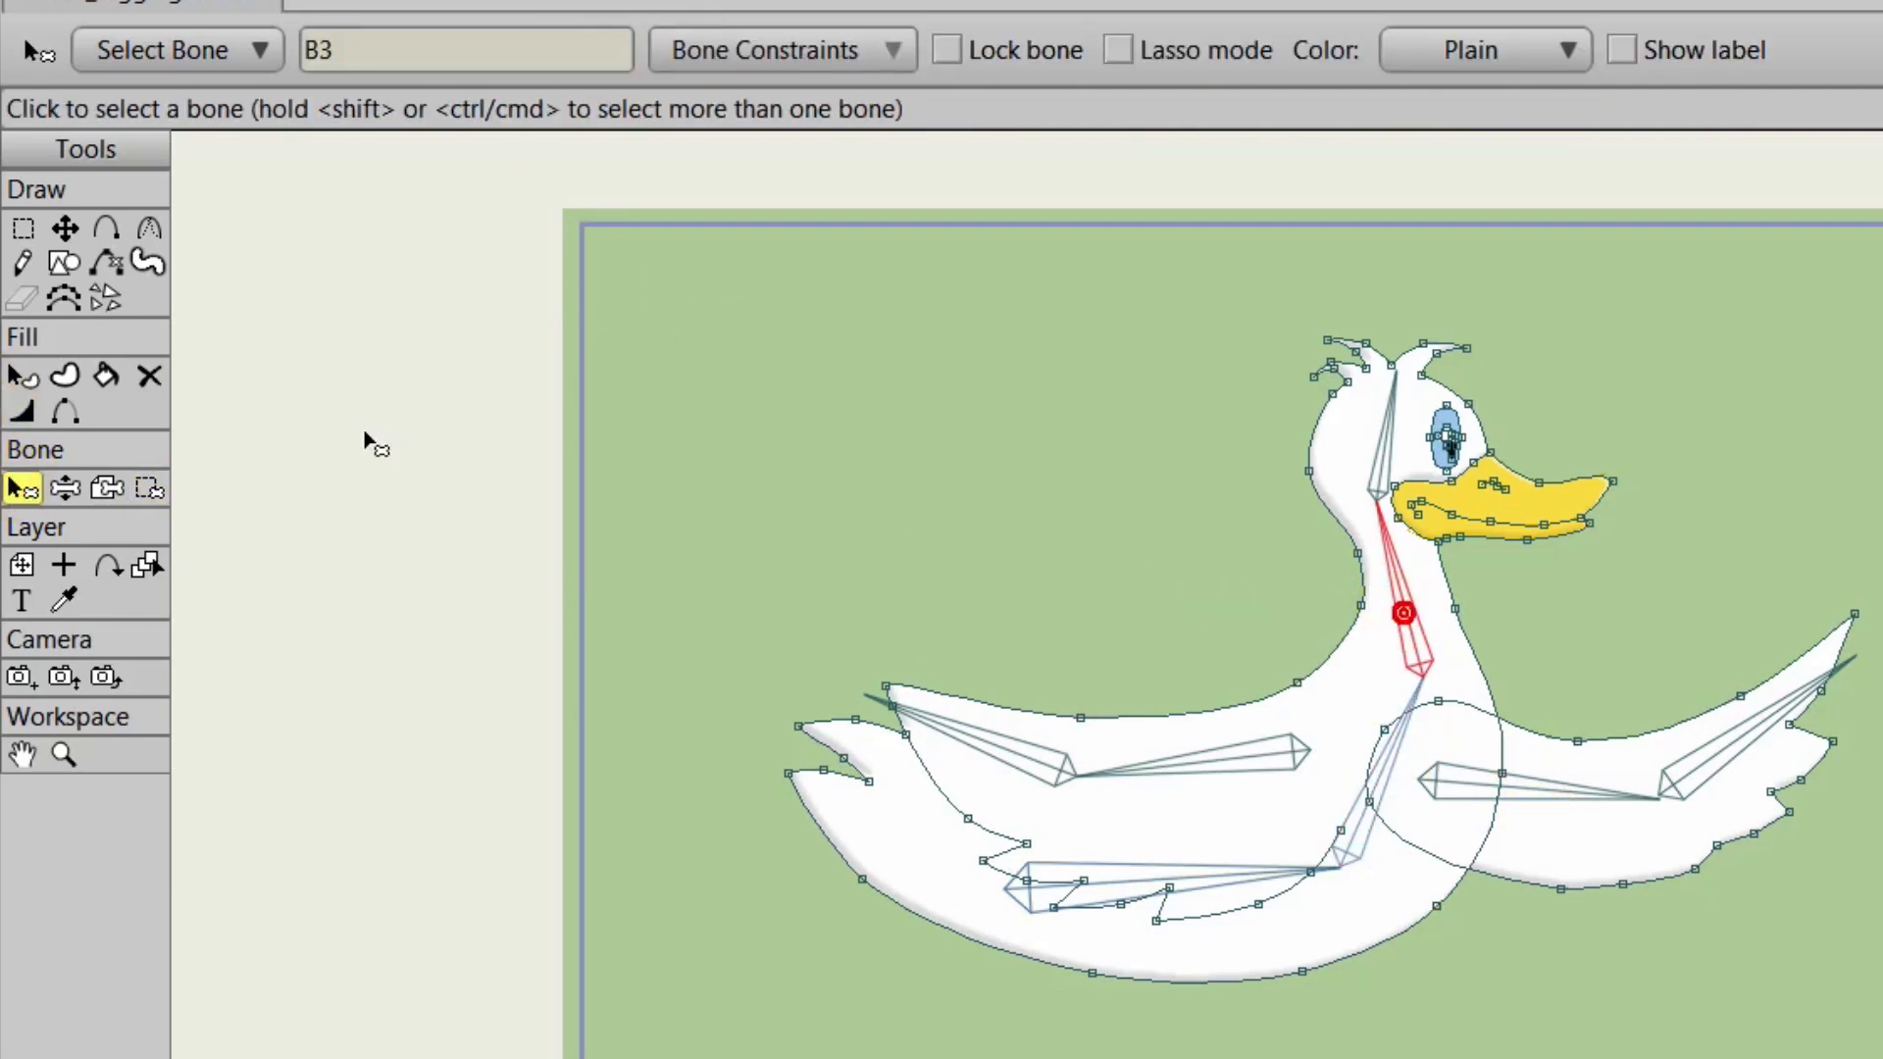
left_click(149, 488)
left_click_drag(1161, 293, 1274, 485)
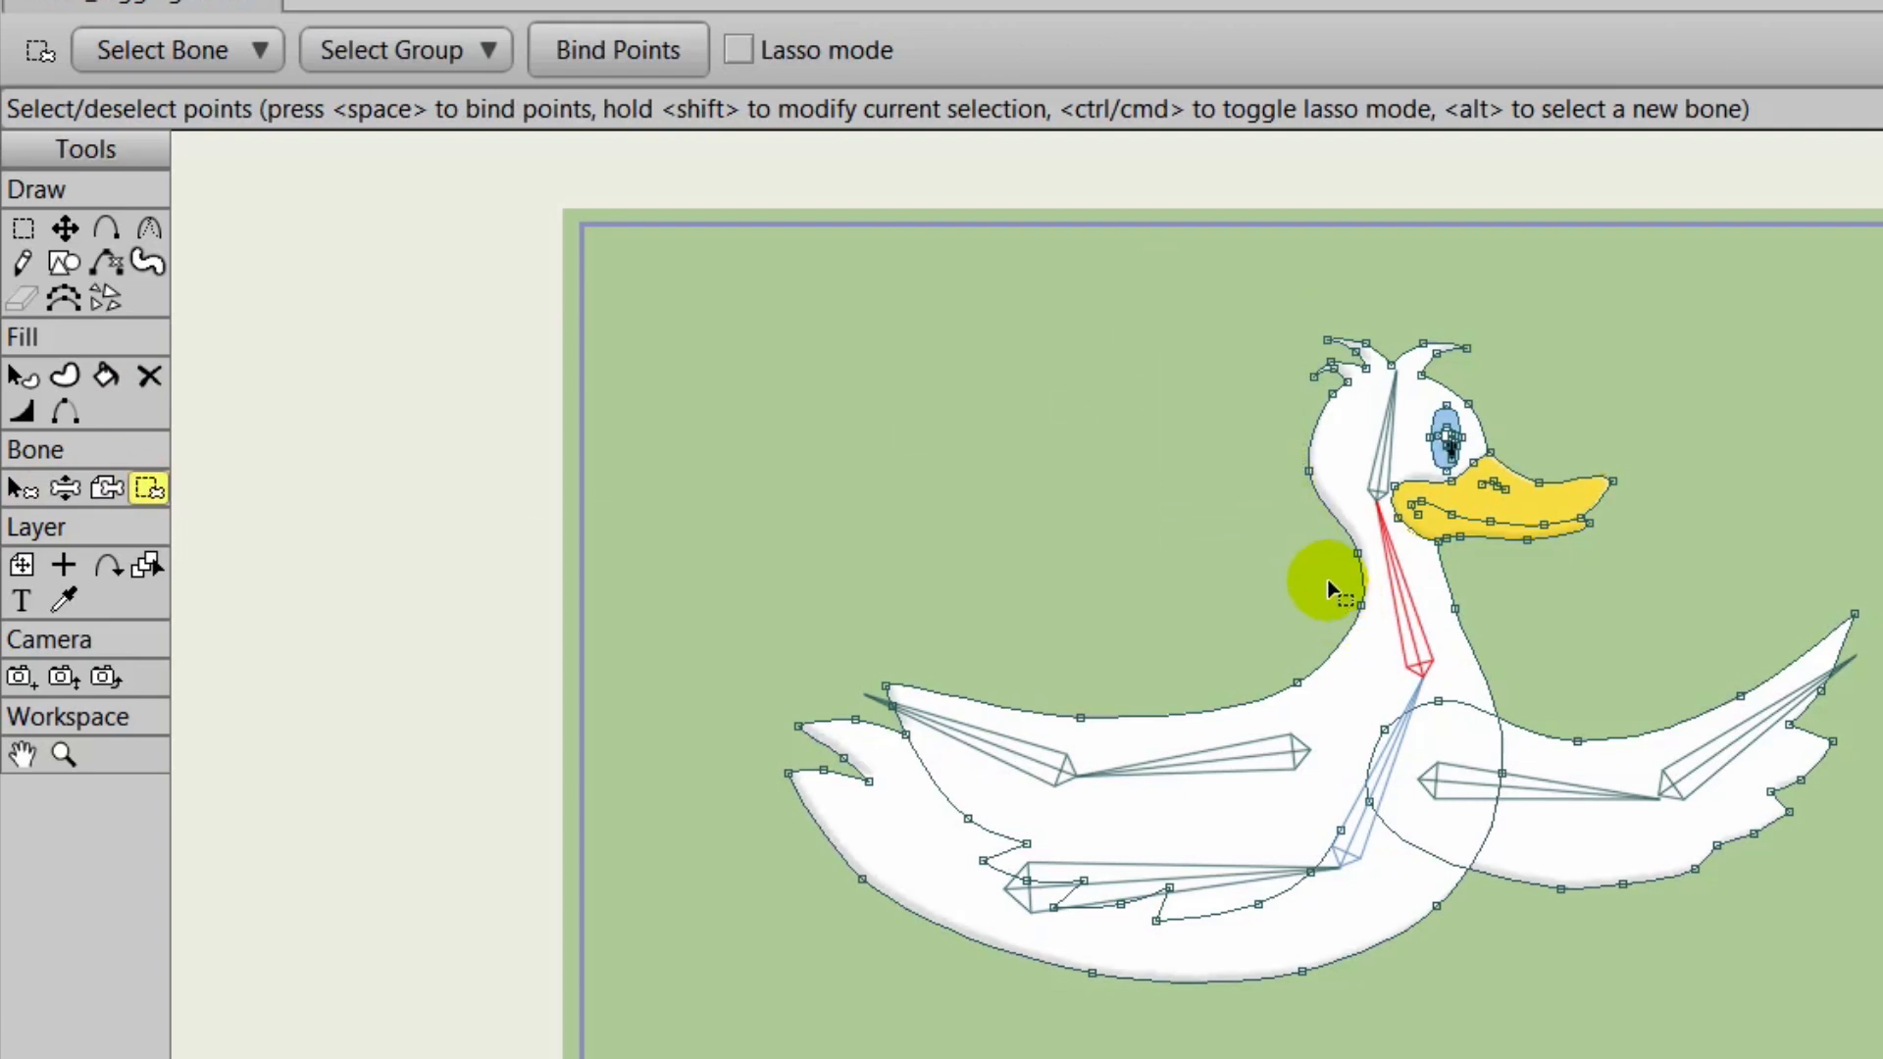
left_click_drag(1165, 252, 1677, 666)
left_click(601, 46)
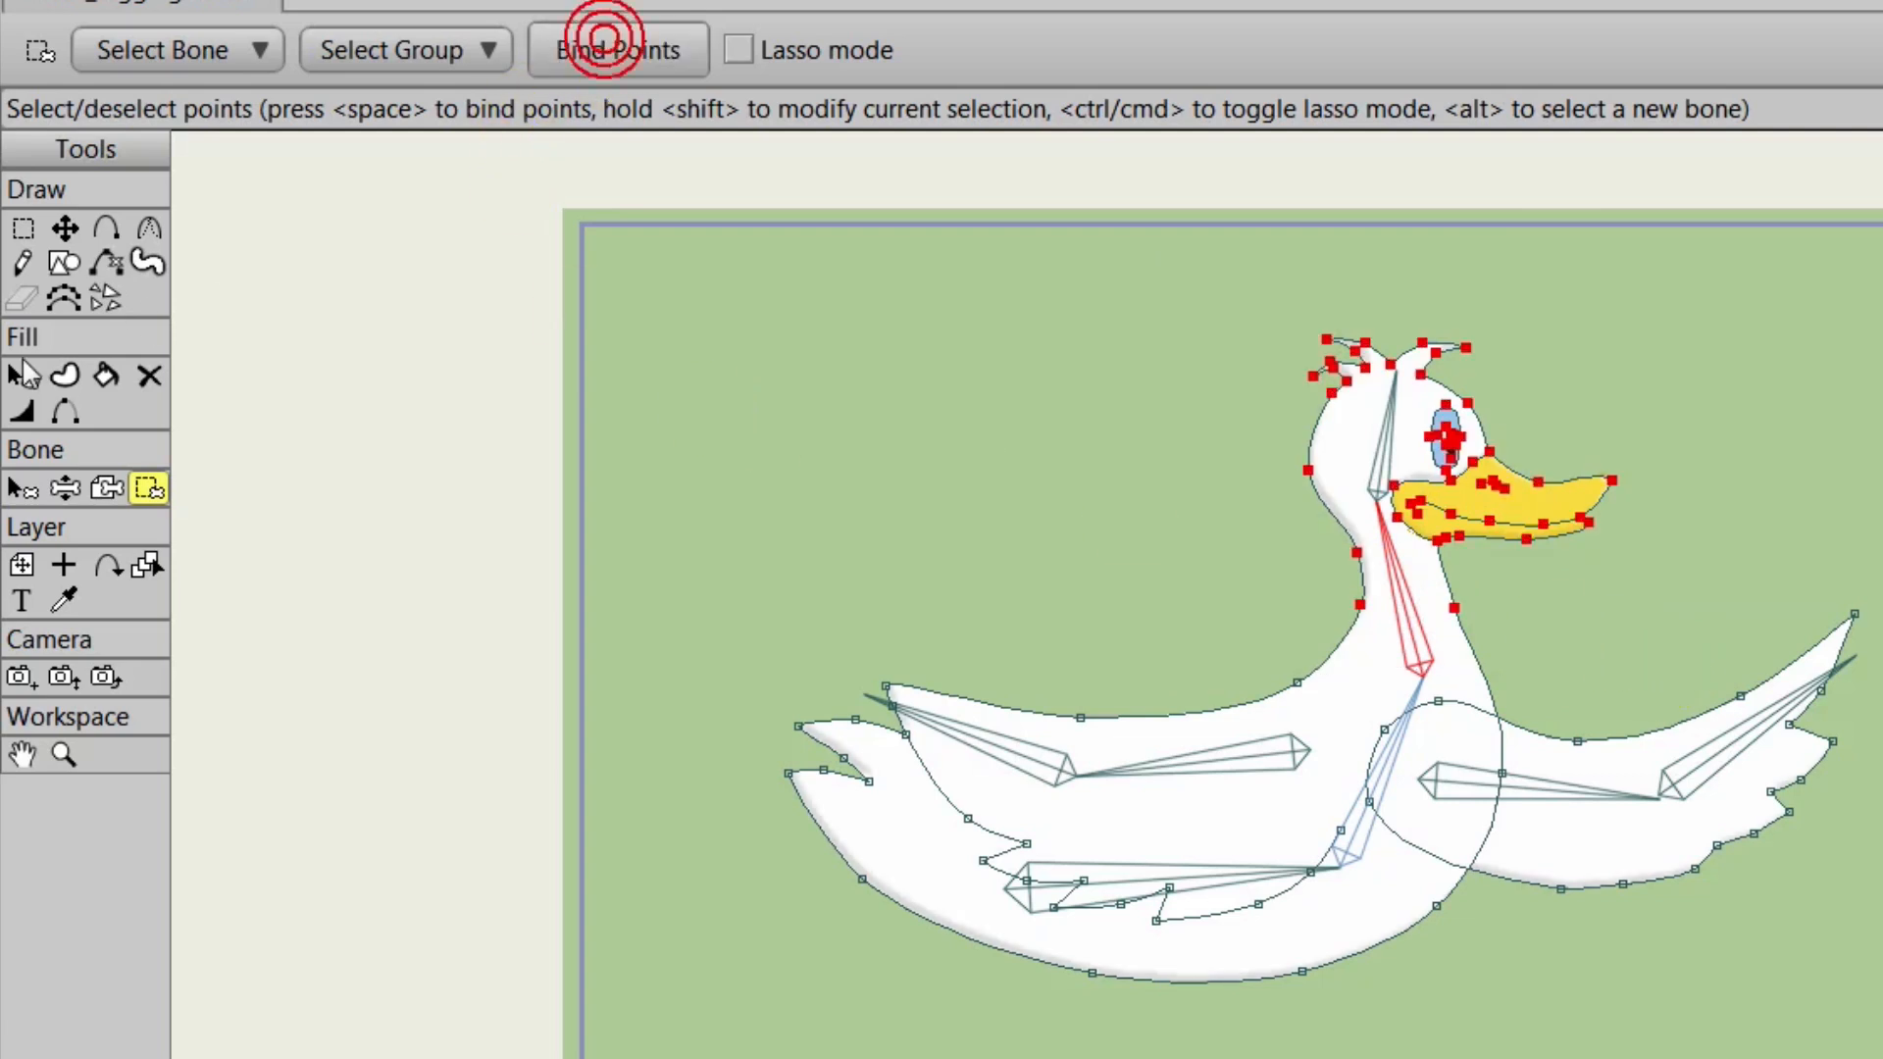
Select the head bone B4 and bind the head, crest, eye and beak points to it, leaving out the neck points.
left_click(22, 487)
left_click(1386, 431)
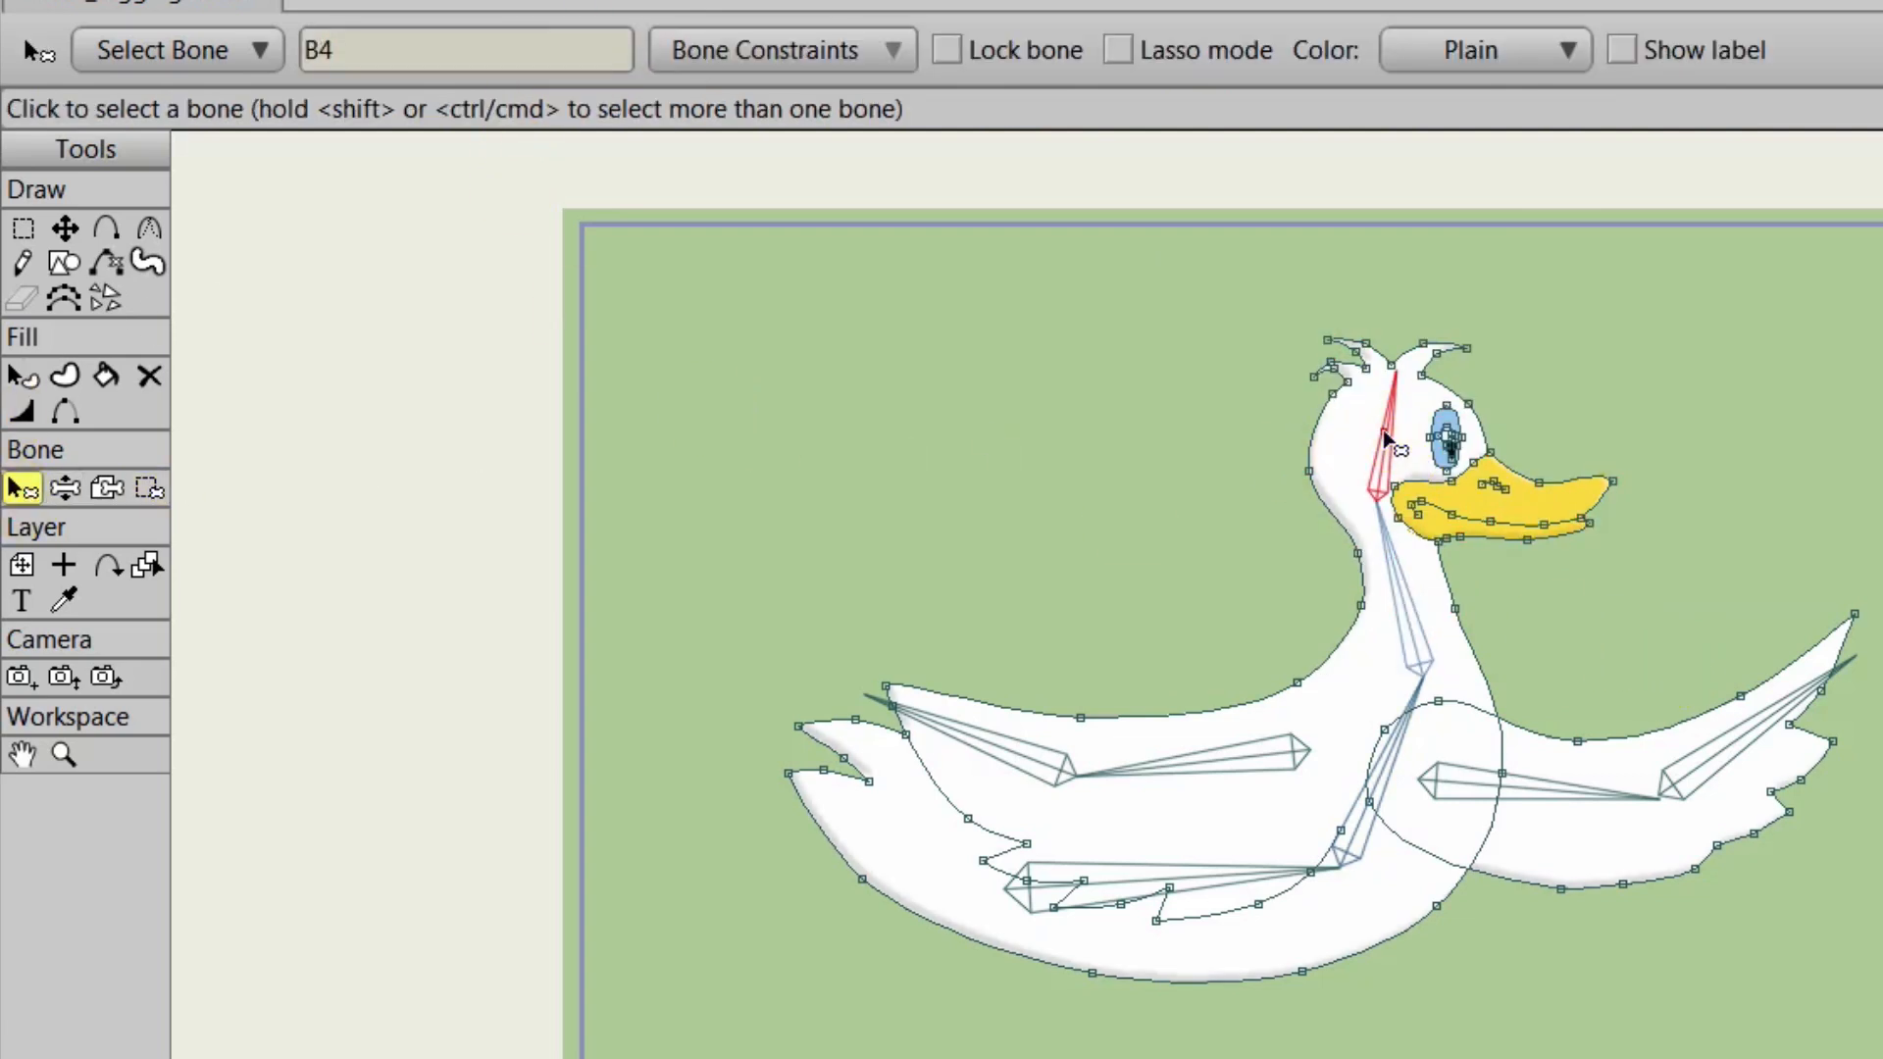
left_click(149, 488)
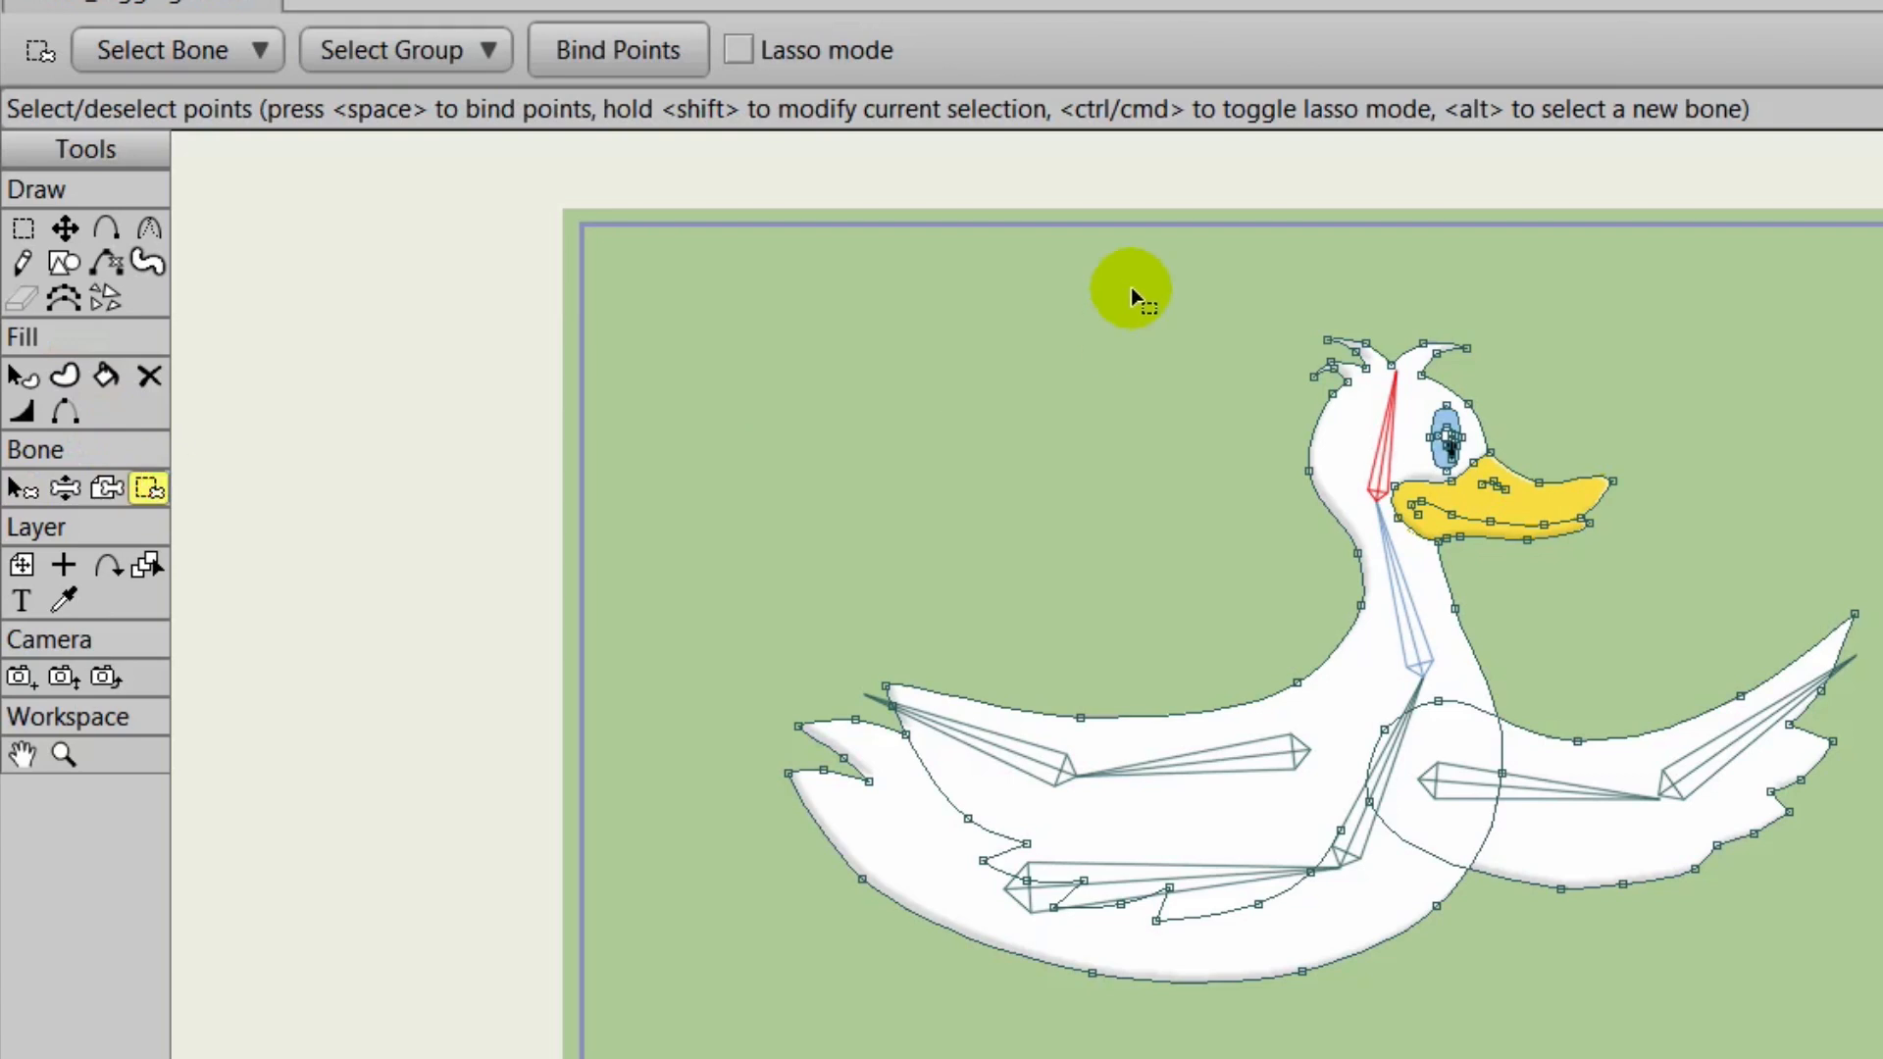
left_click_drag(1135, 295, 1704, 542)
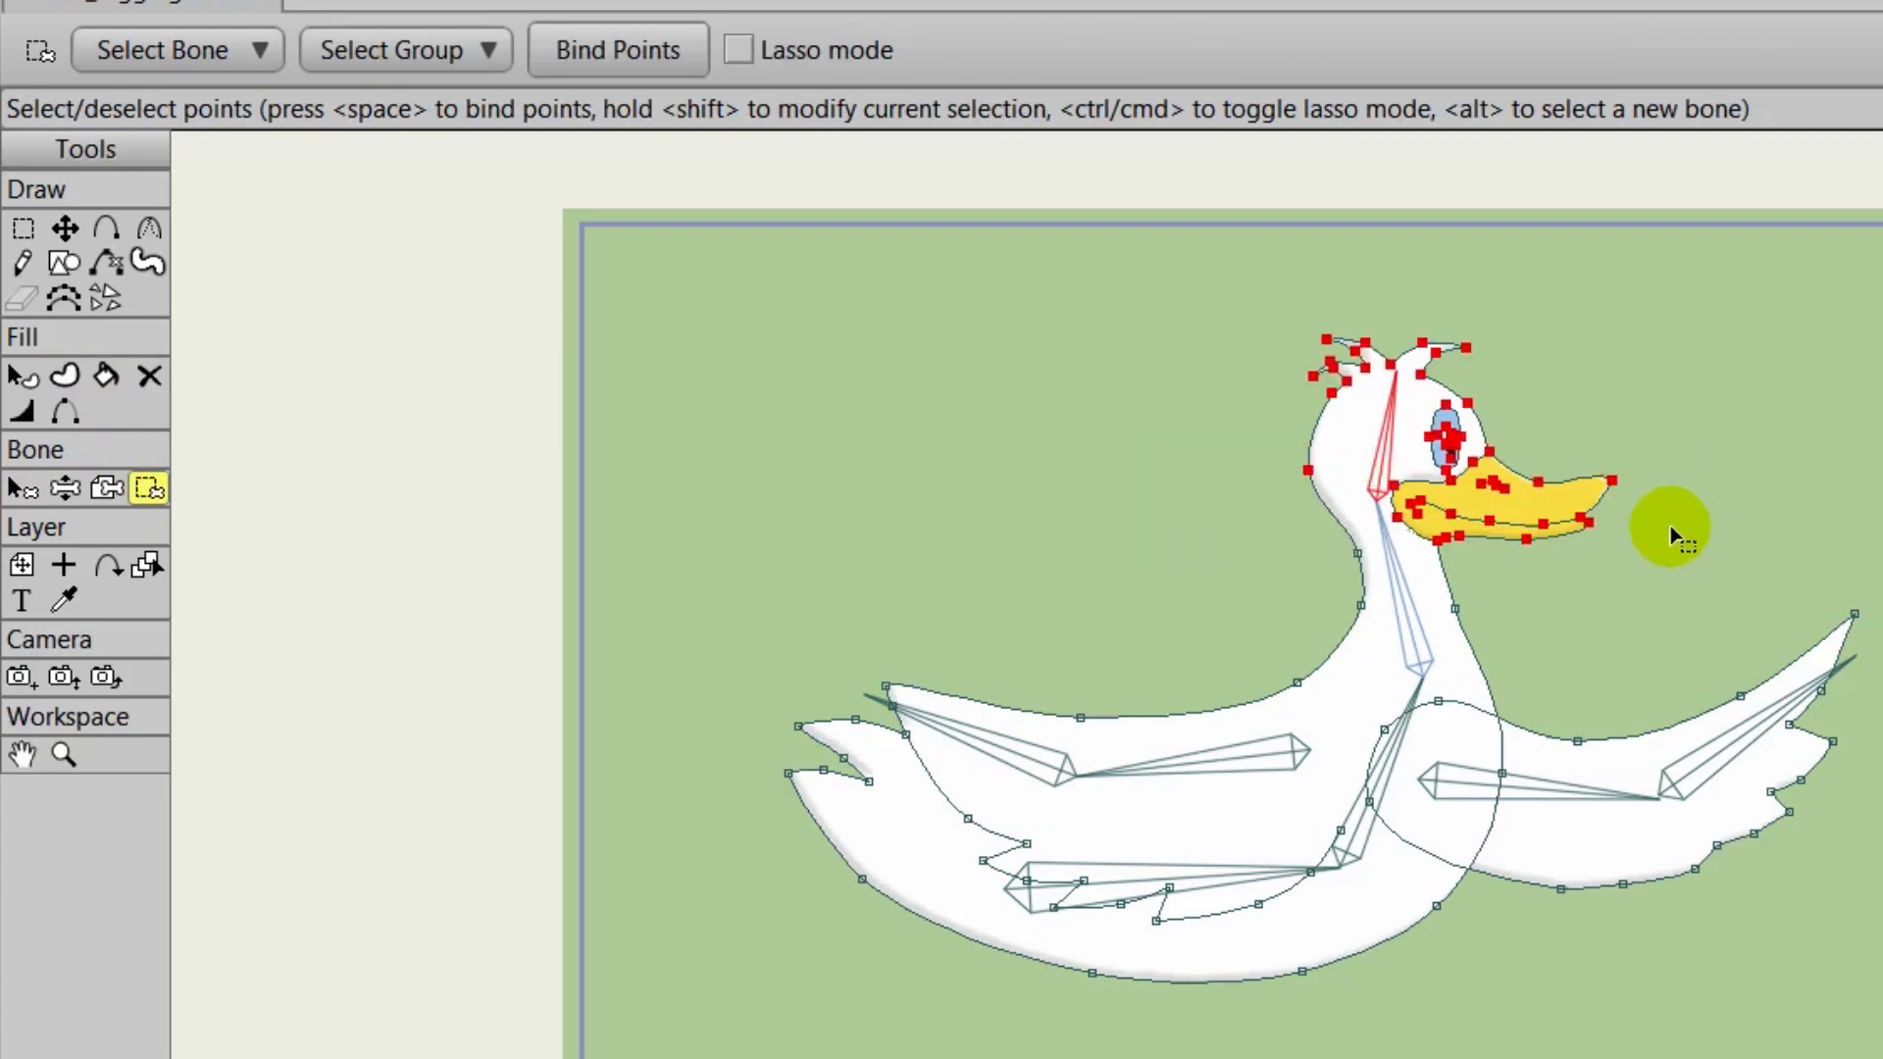
left_click(601, 49)
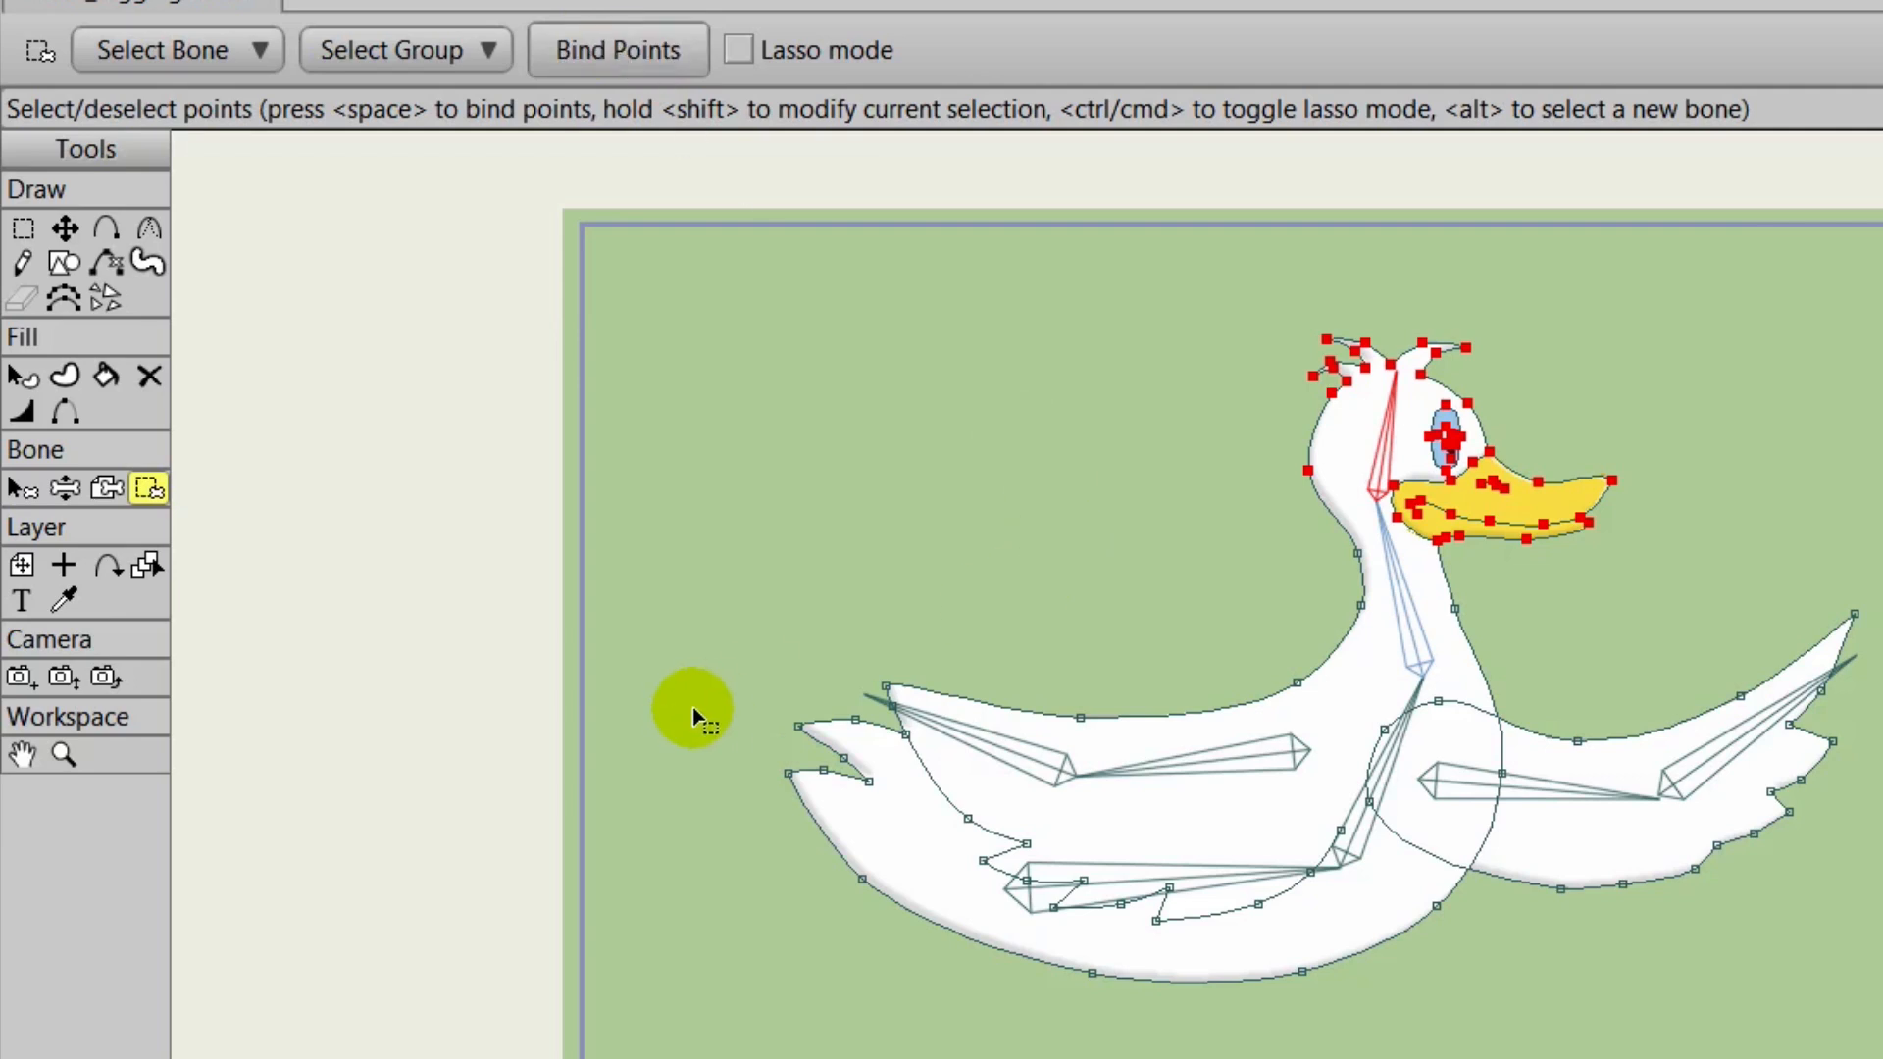
Pick out the shoulder point and the lower feather points of the front wing's inner section for binding to its inner bone.
left_click(23, 487)
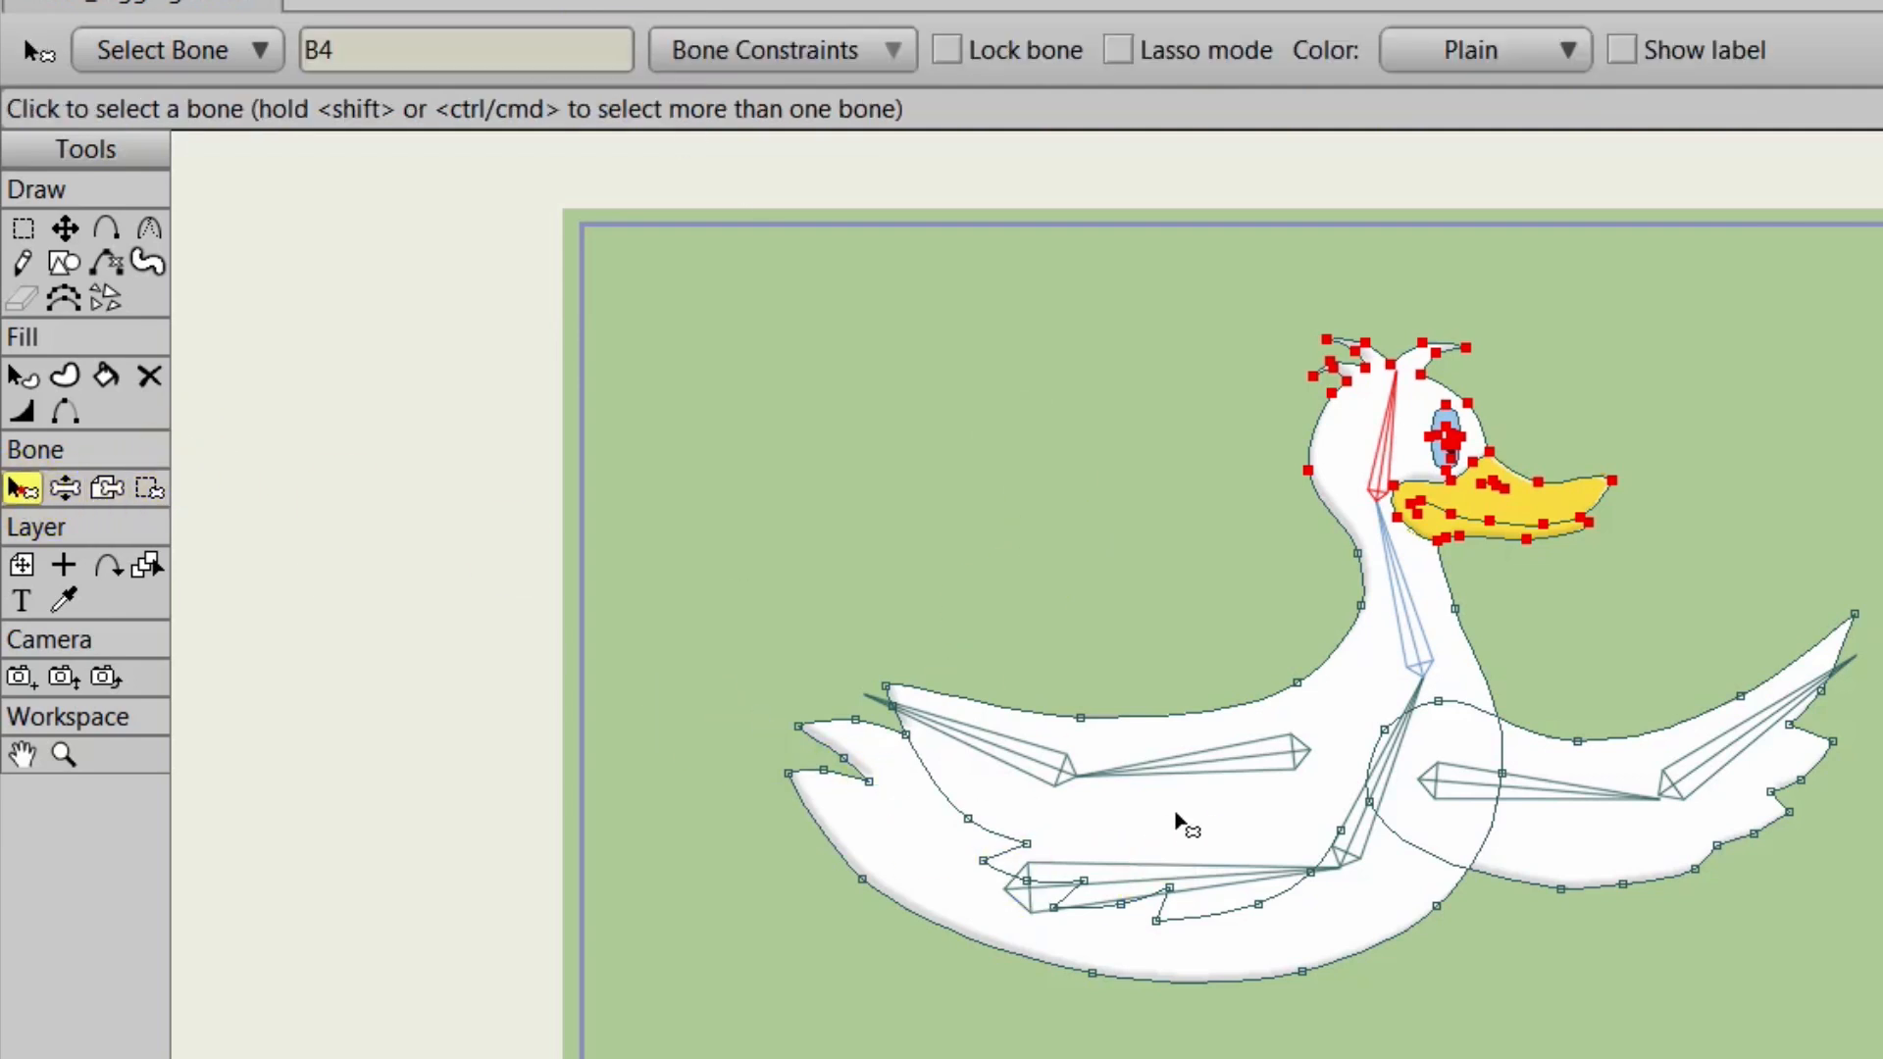
left_click(1248, 748)
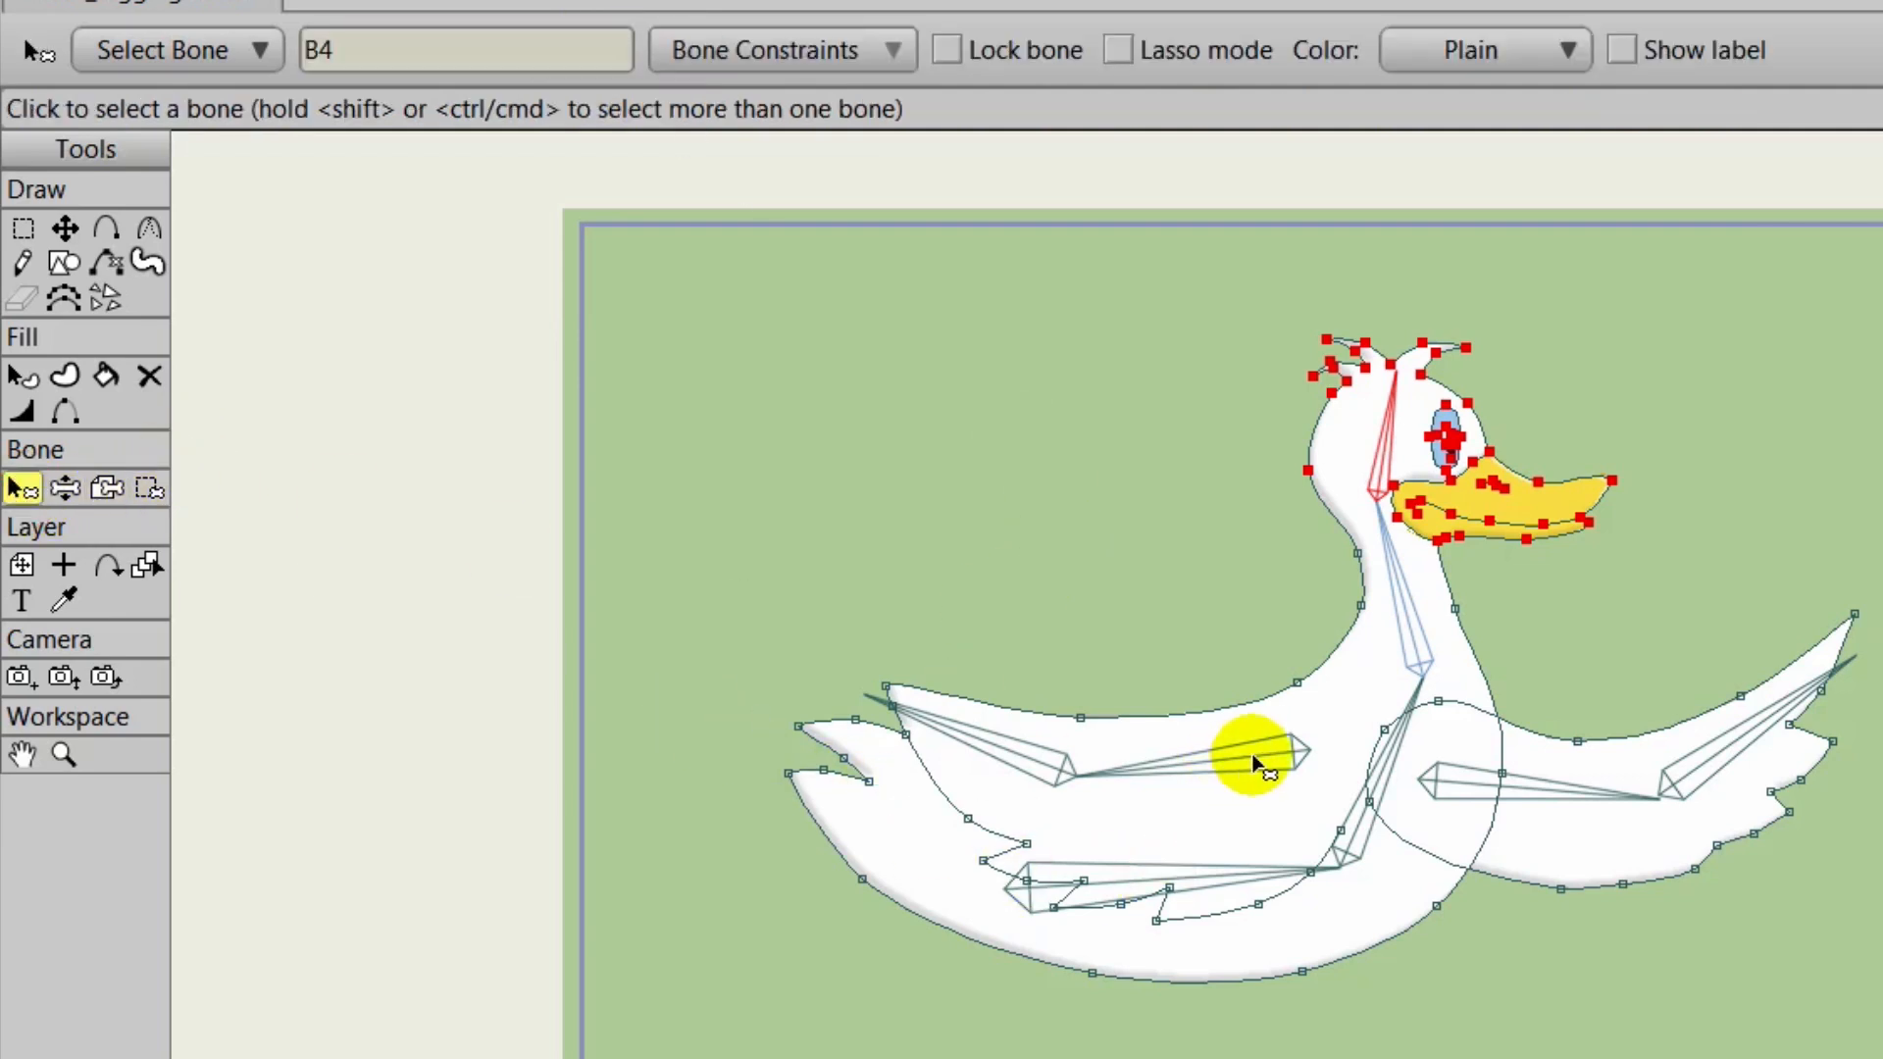
left_click(150, 487)
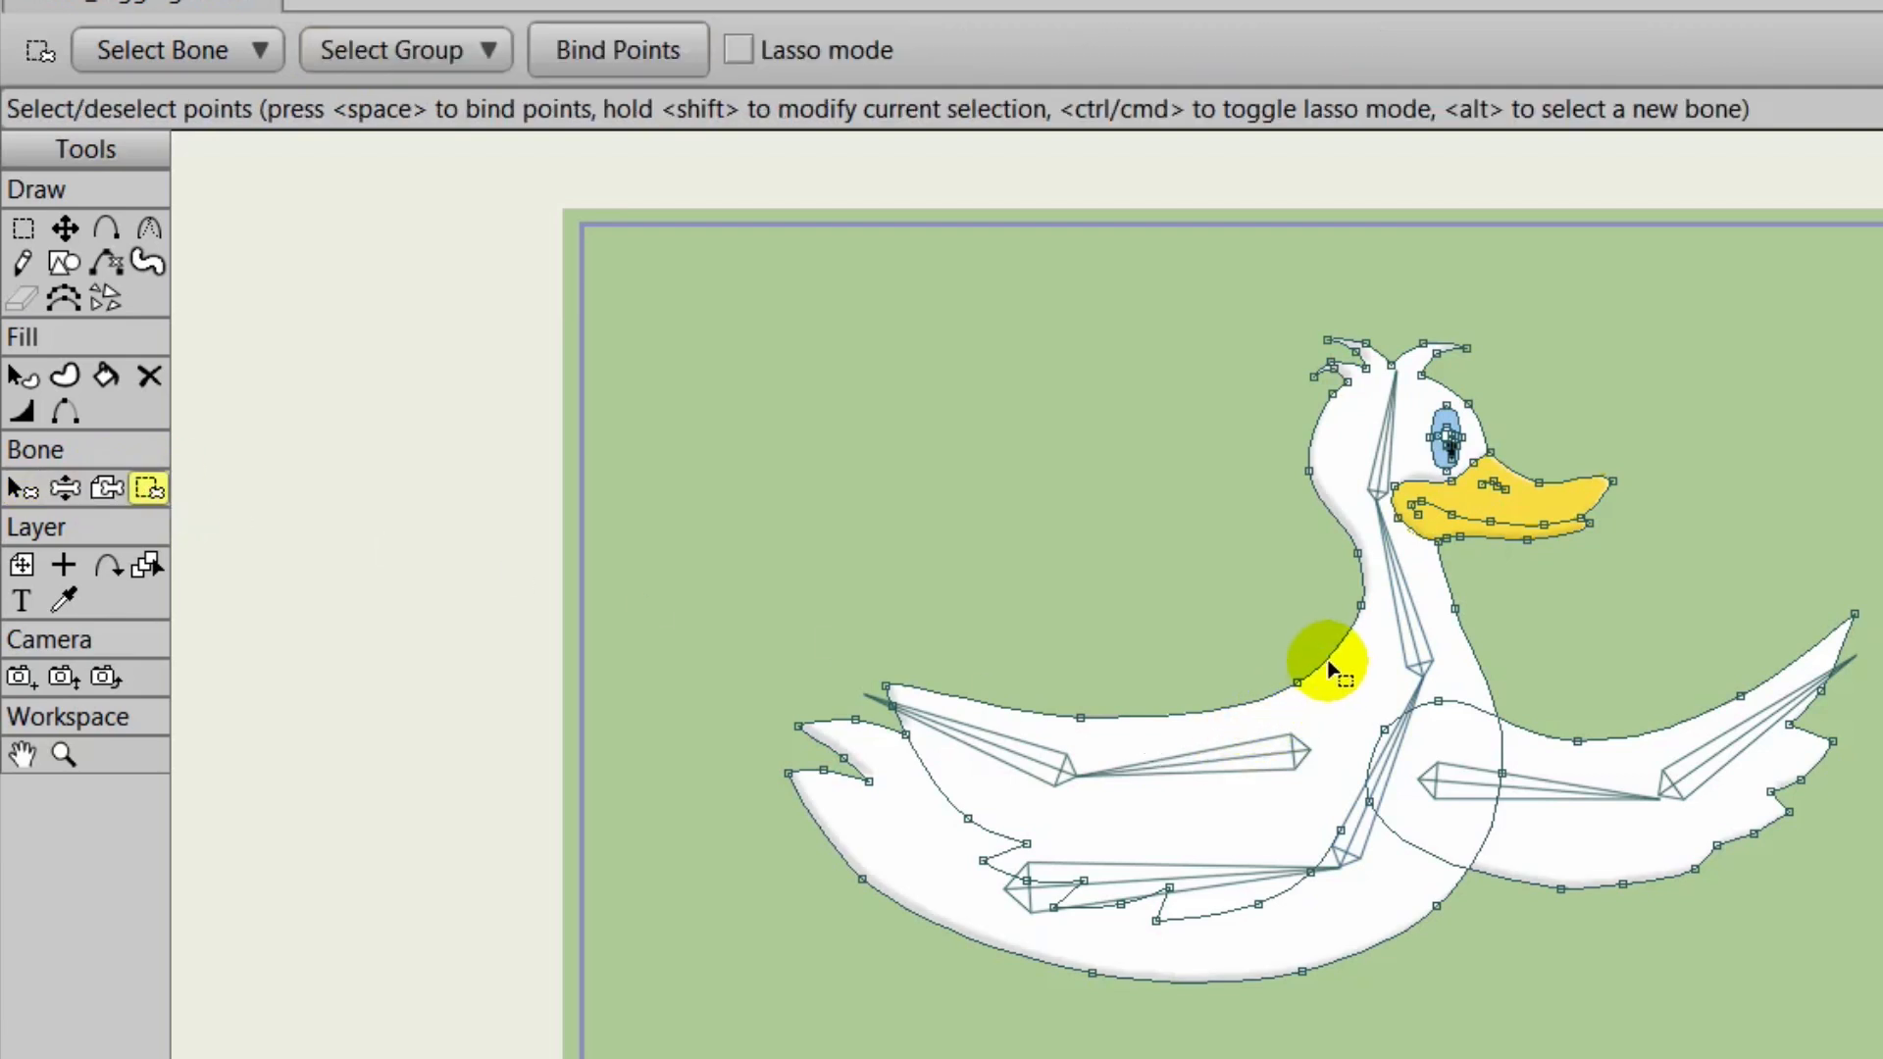
left_click(1304, 685)
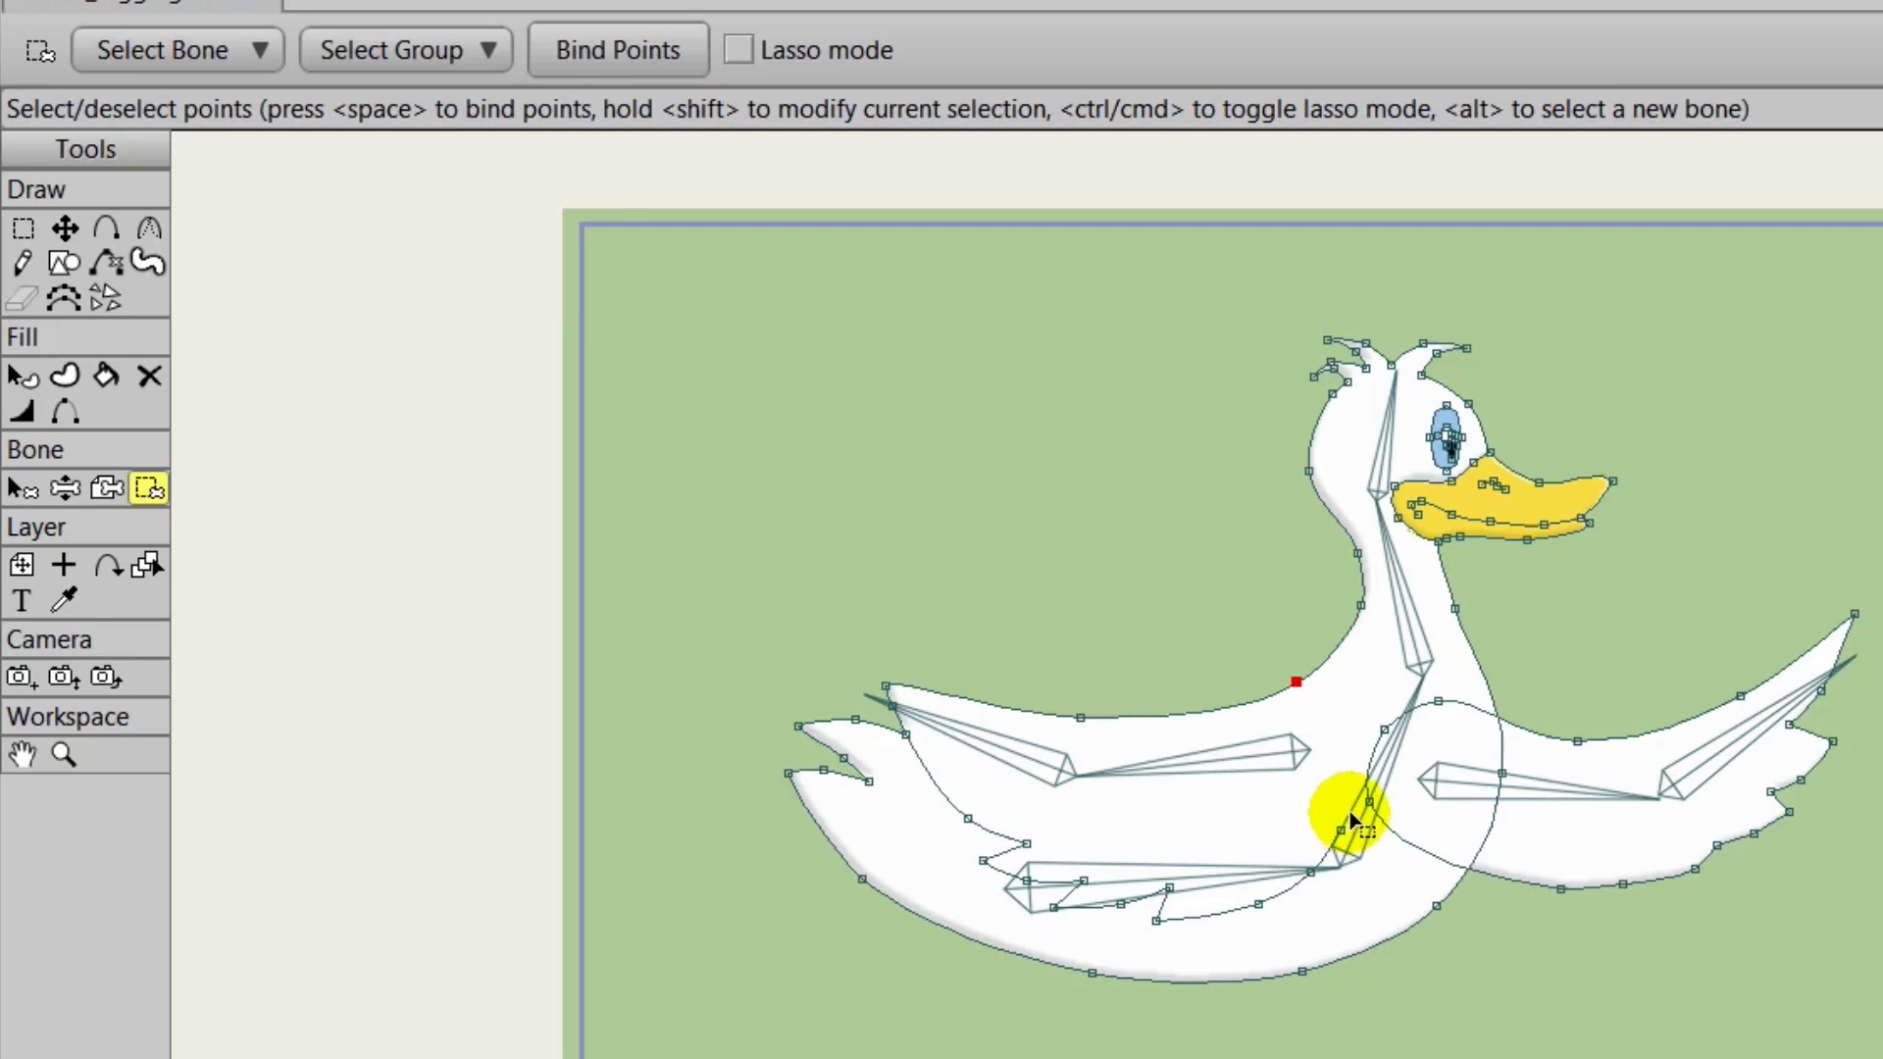
left_click_drag(1350, 815, 1048, 922)
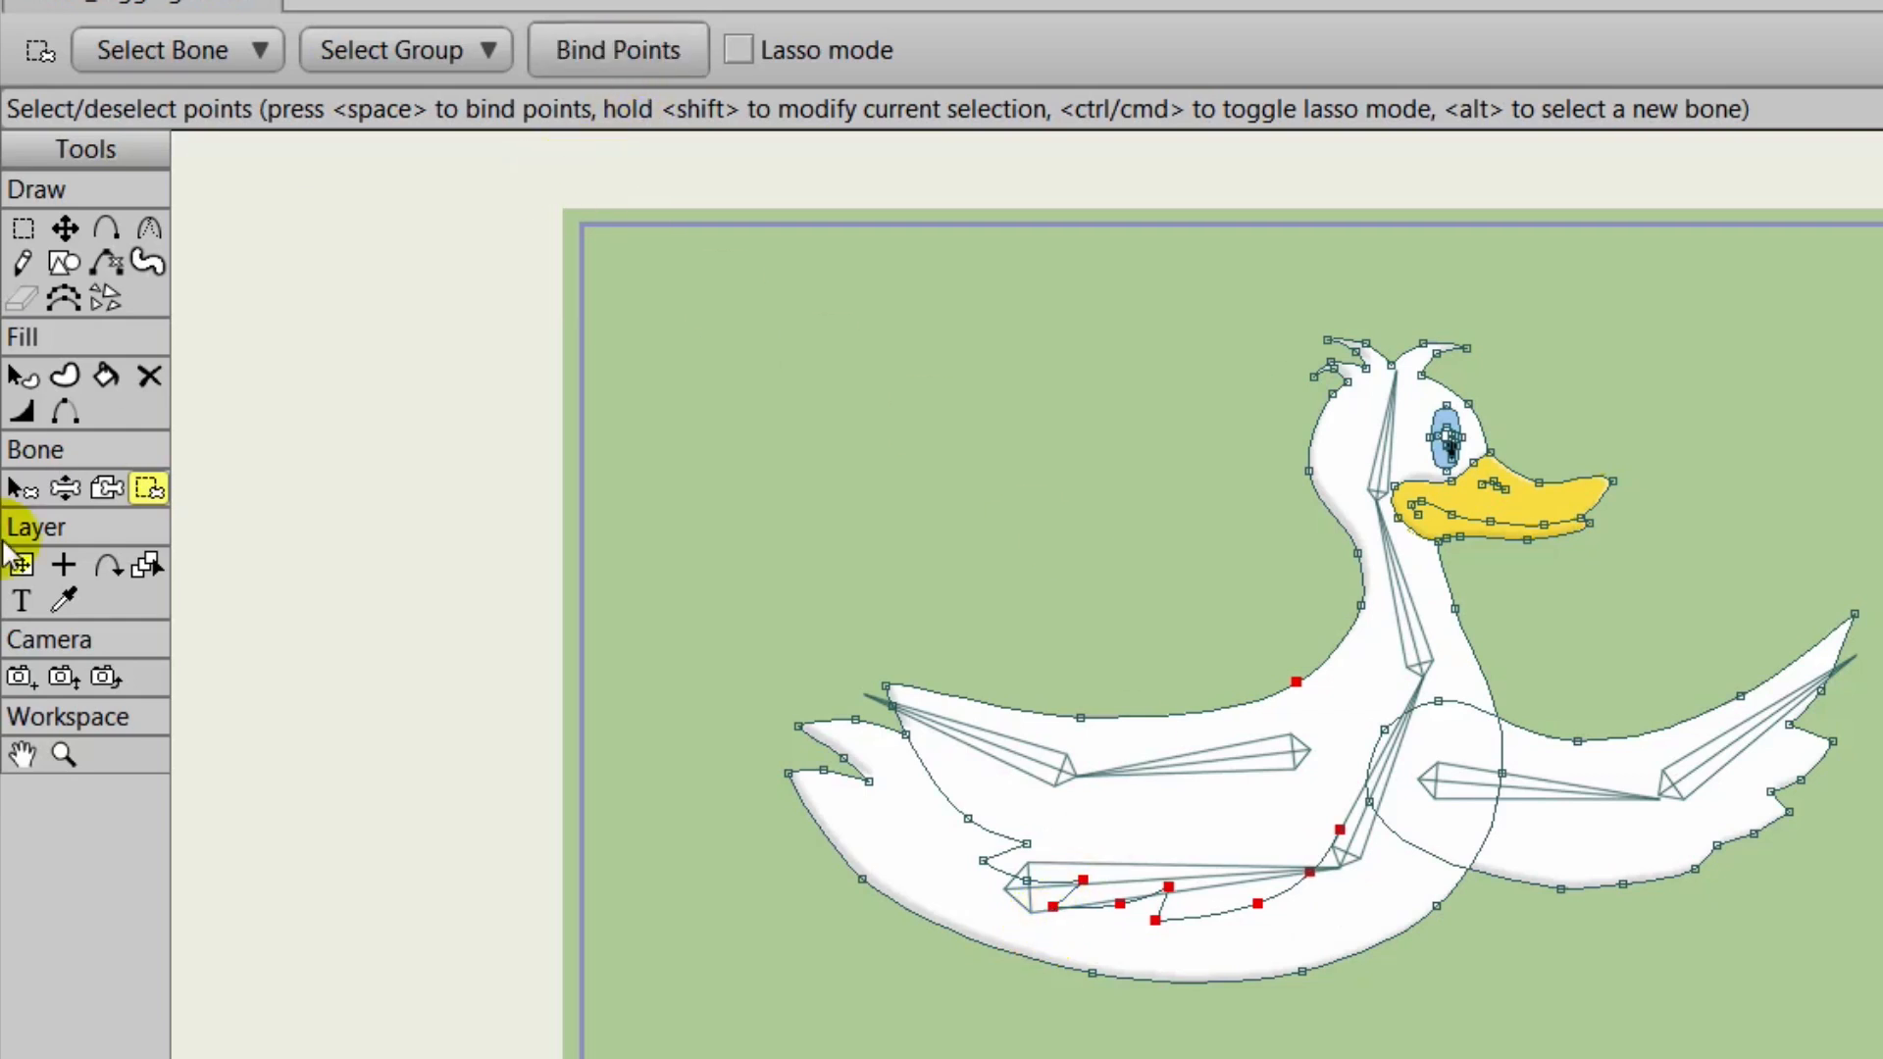
Select the front wing's outer bone B6 and bind the wing tip, upper edge and outer feather points to it.
left_click(24, 489)
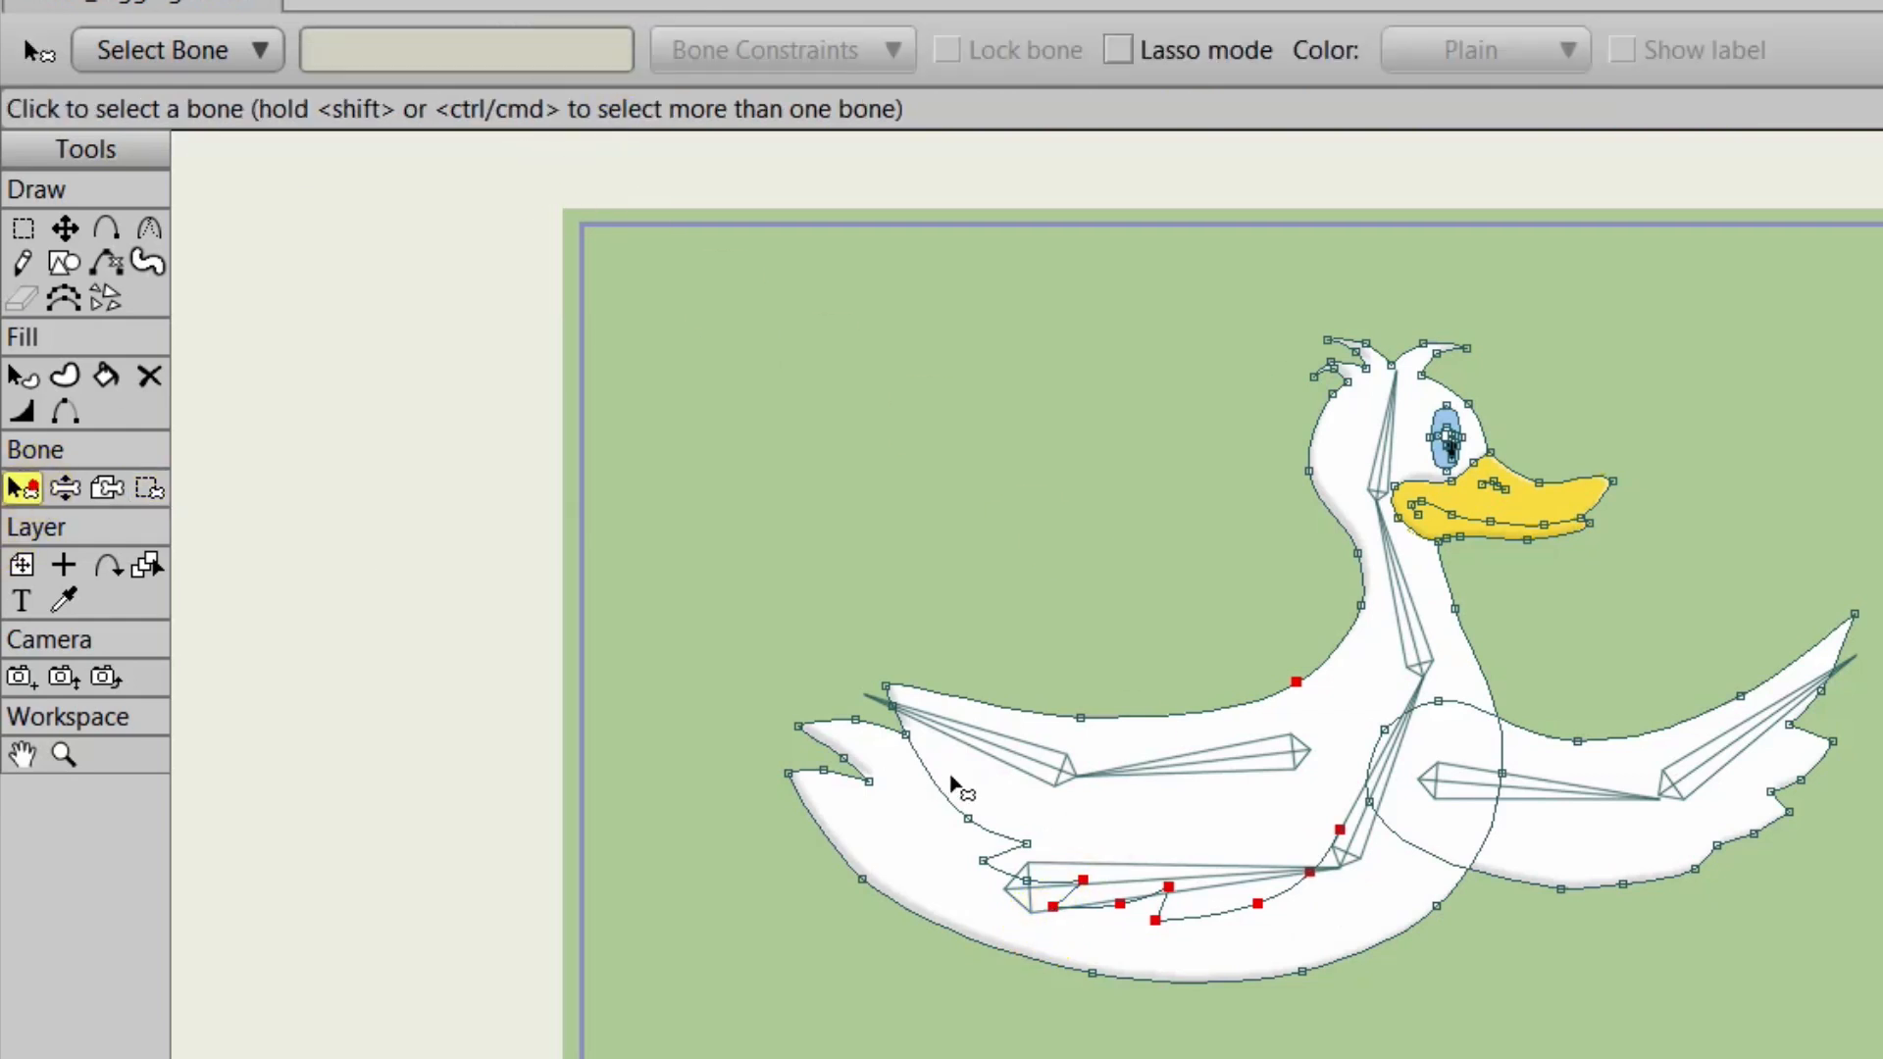
left_click(1010, 763)
left_click(149, 488)
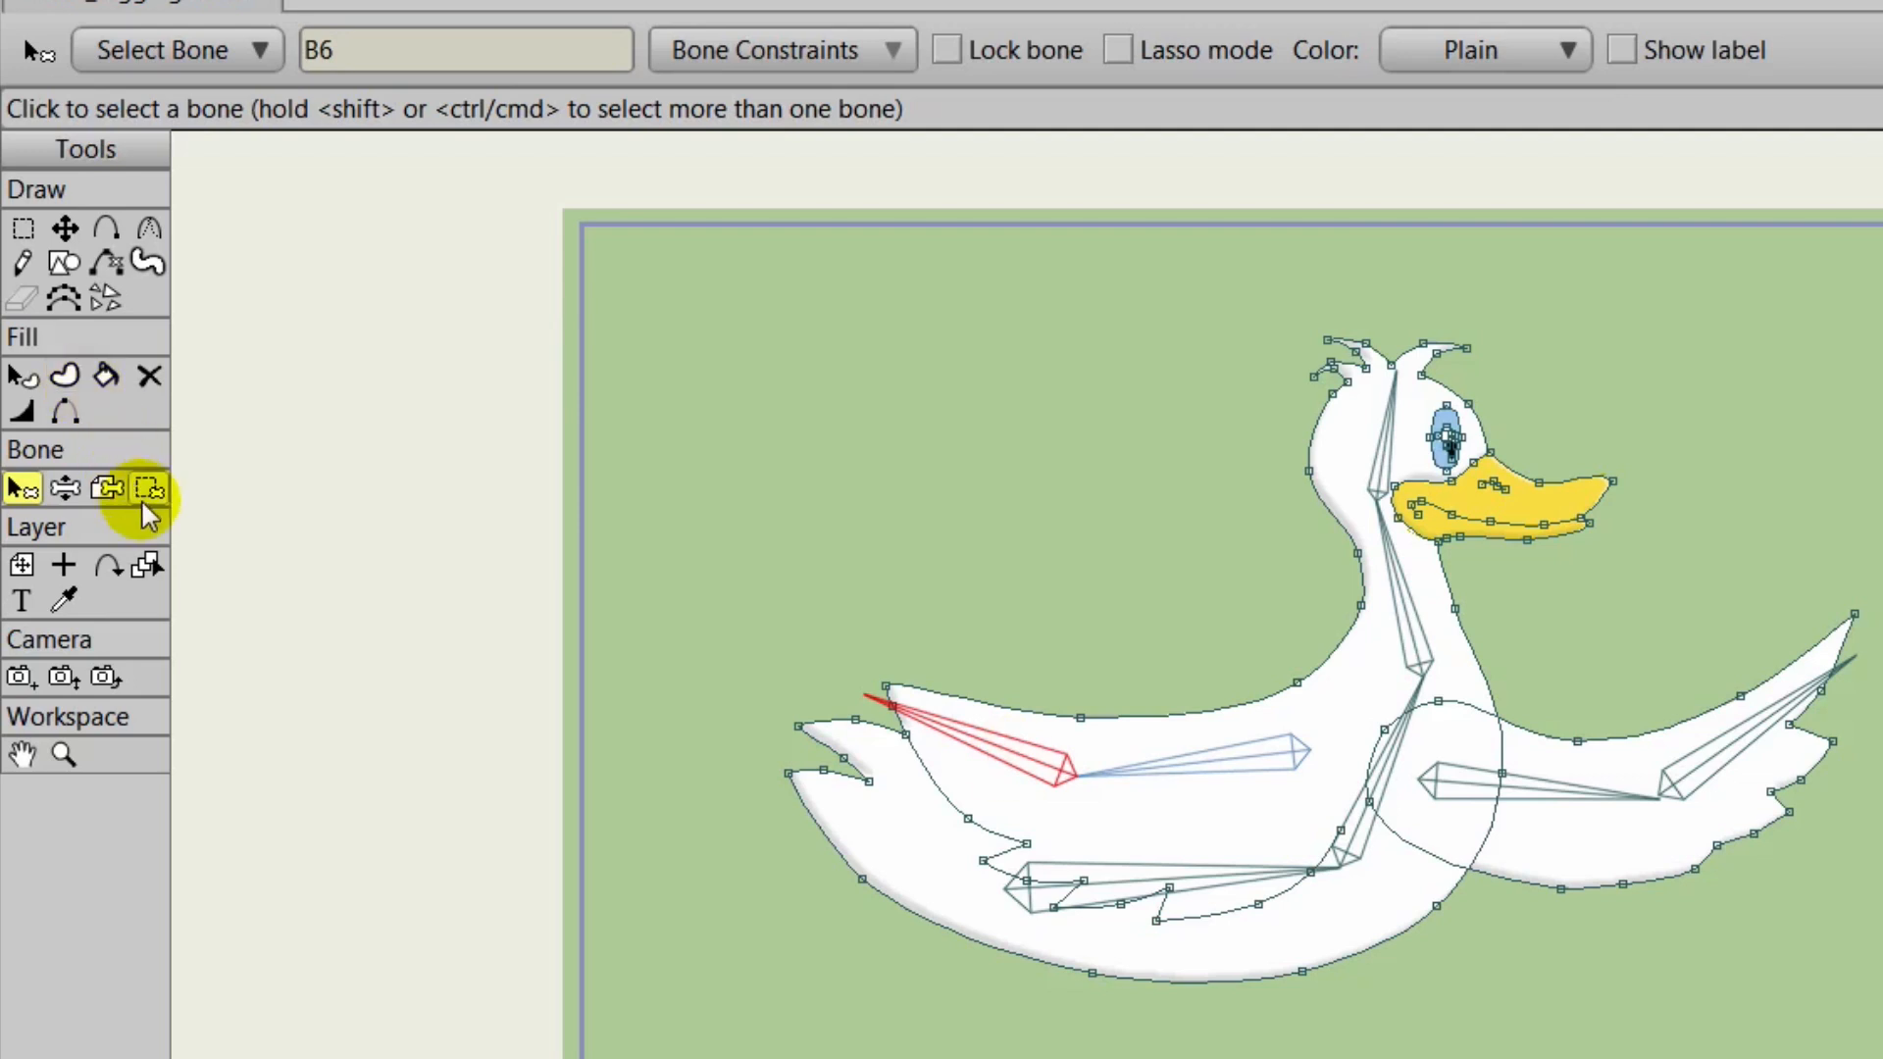
left_click_drag(861, 659, 978, 772)
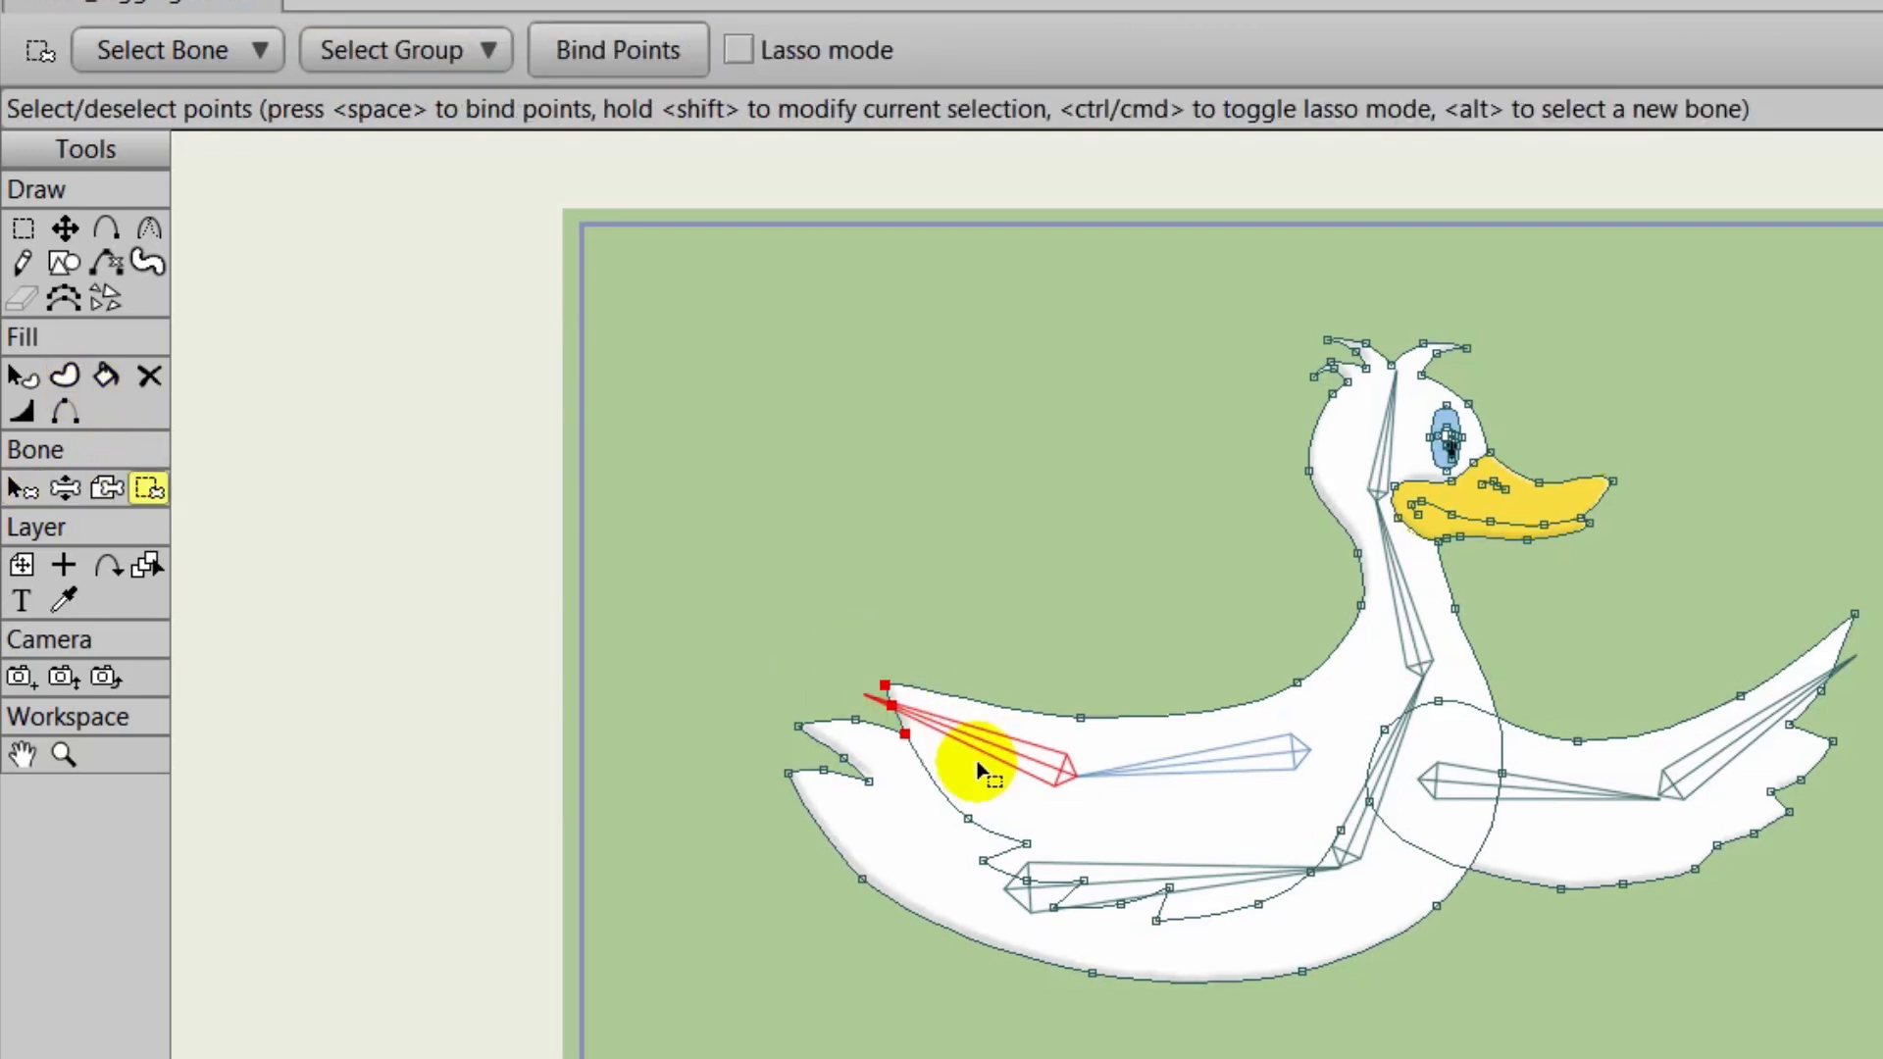
left_click_drag(1027, 701, 1153, 743)
left_click_drag(947, 794, 1067, 890)
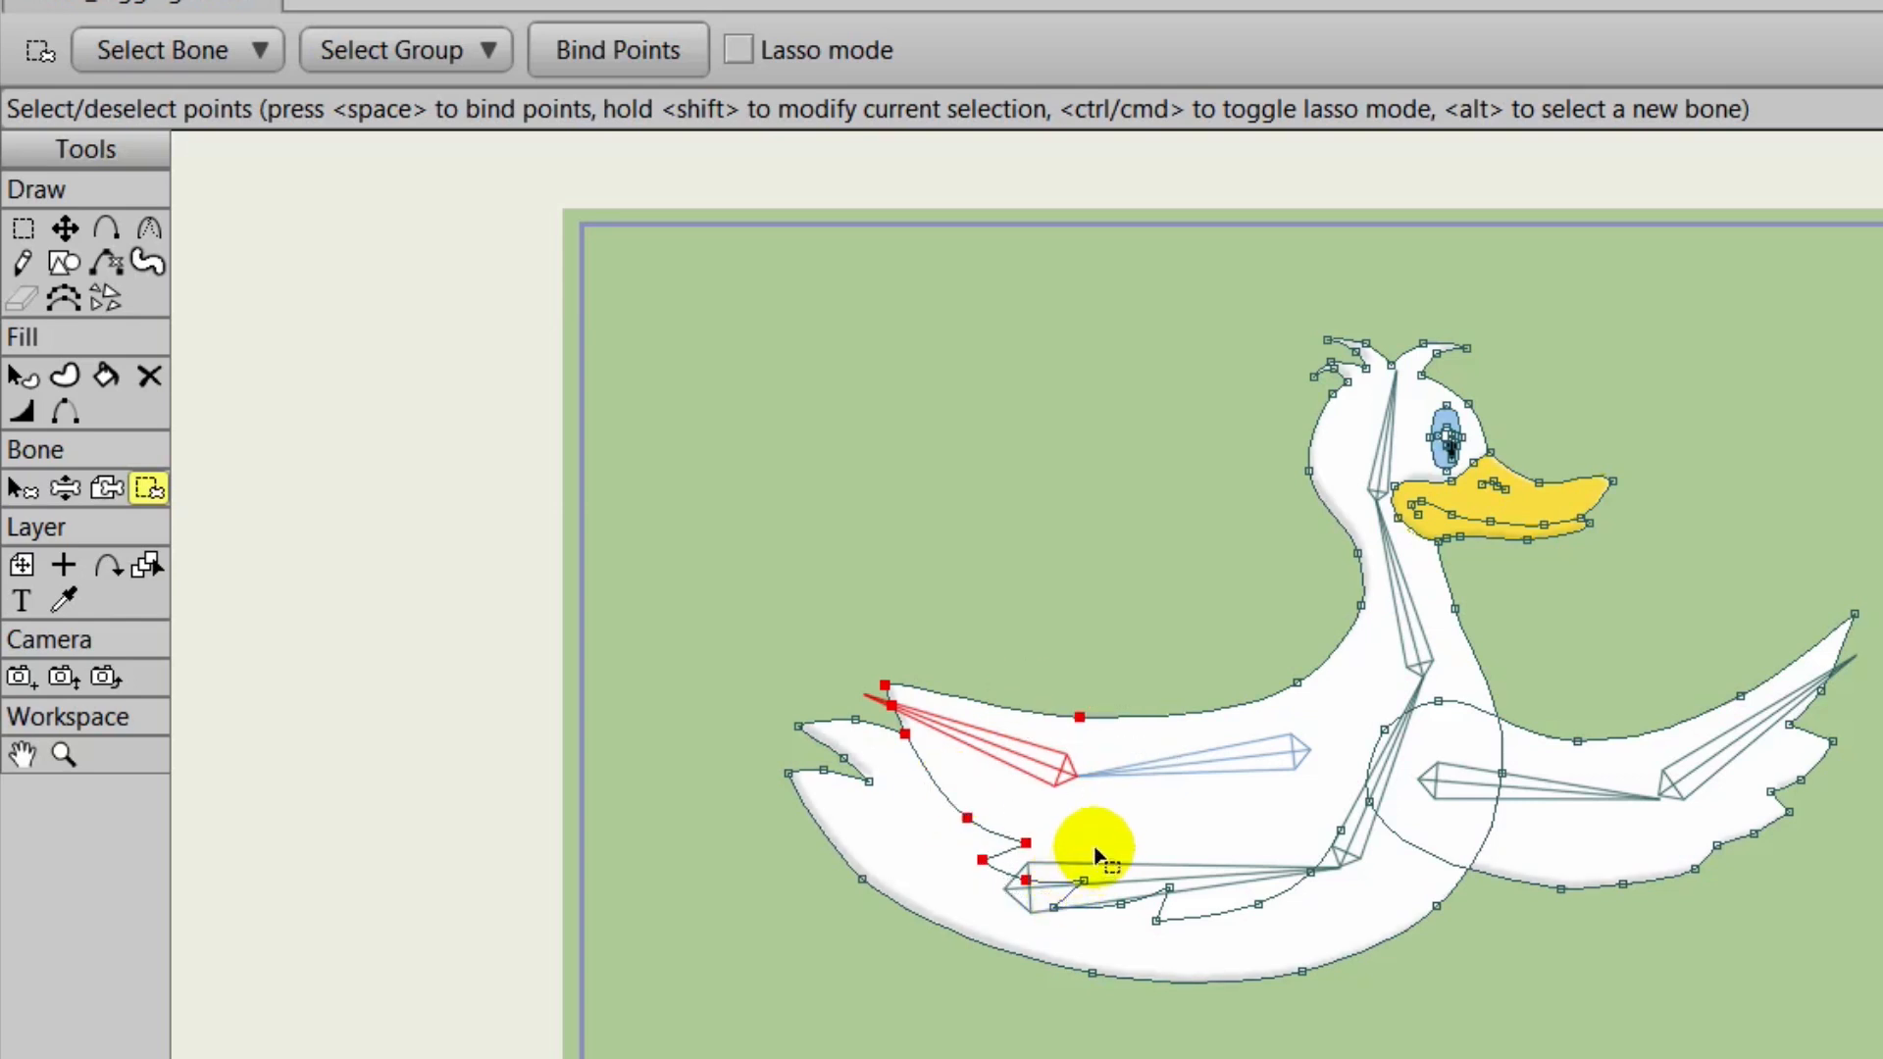
left_click(633, 54)
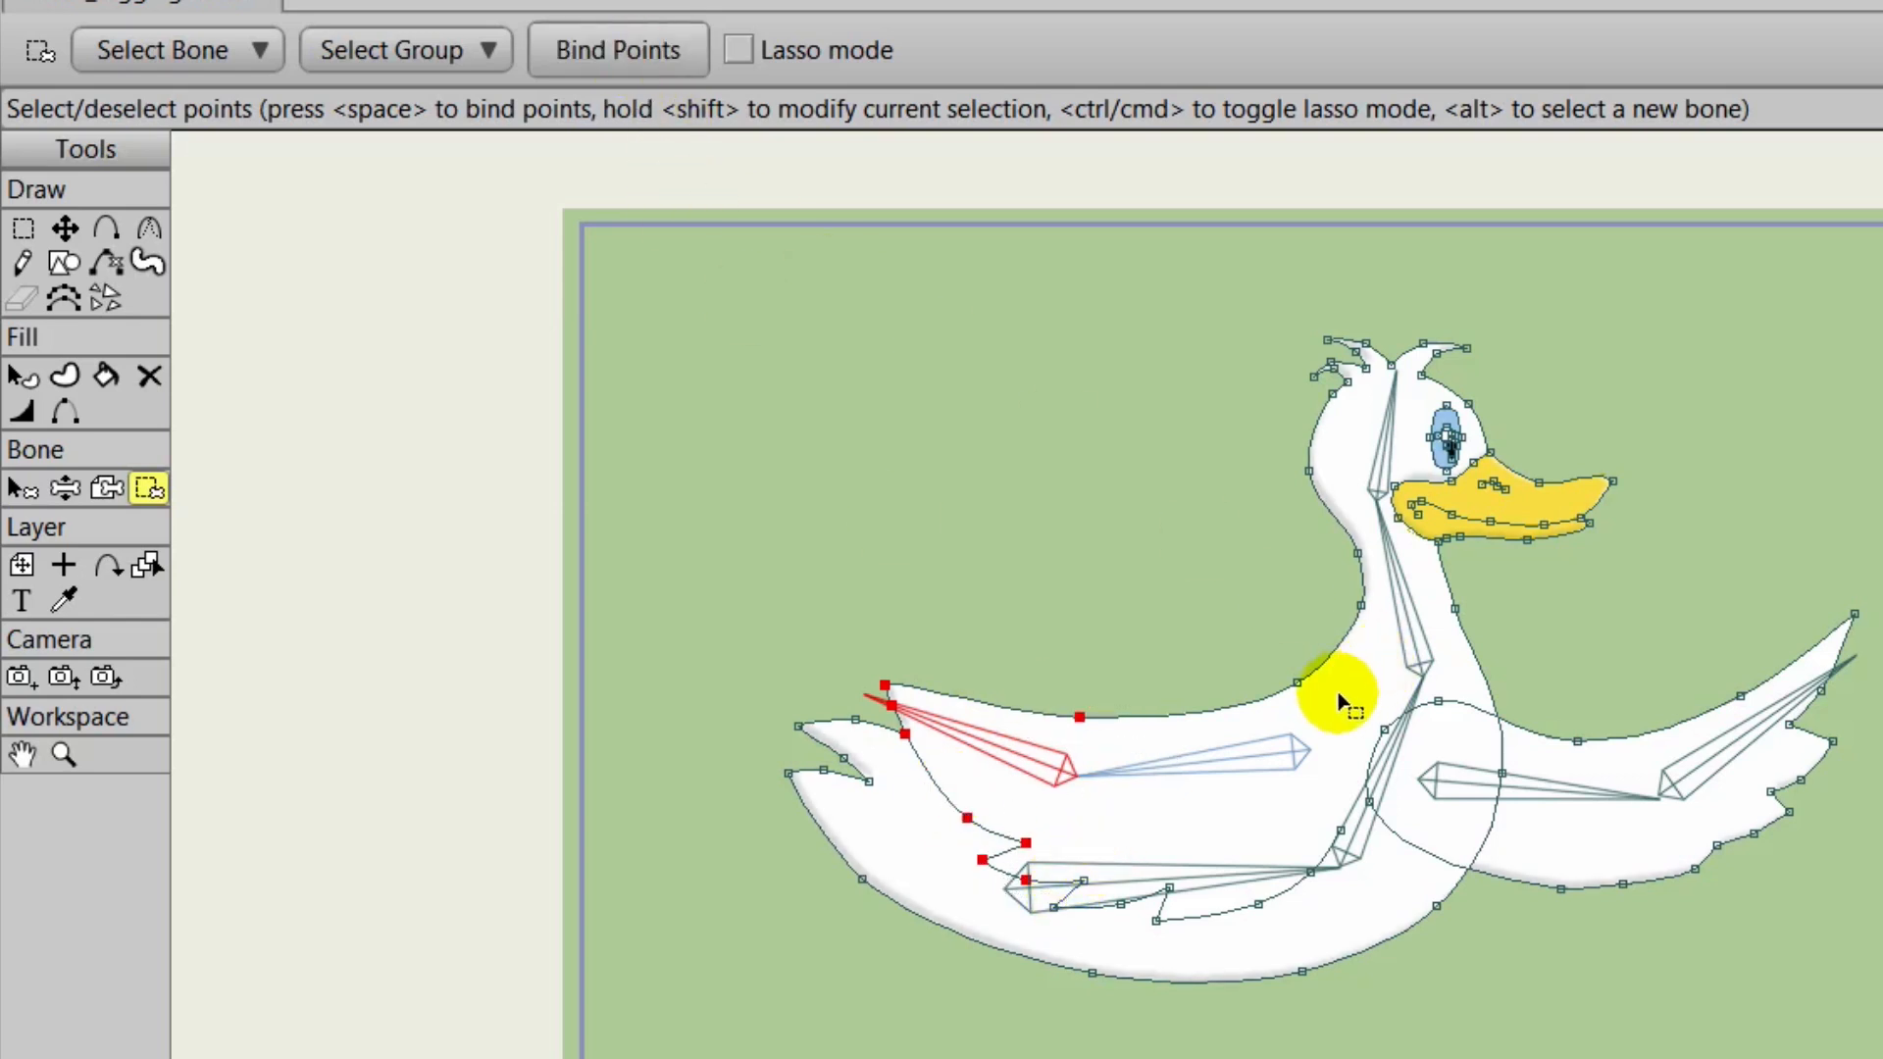
Select the back wing's inner bone B7 and bind all of the back wing's points to it, including the shoulder points.
left_click(21, 487)
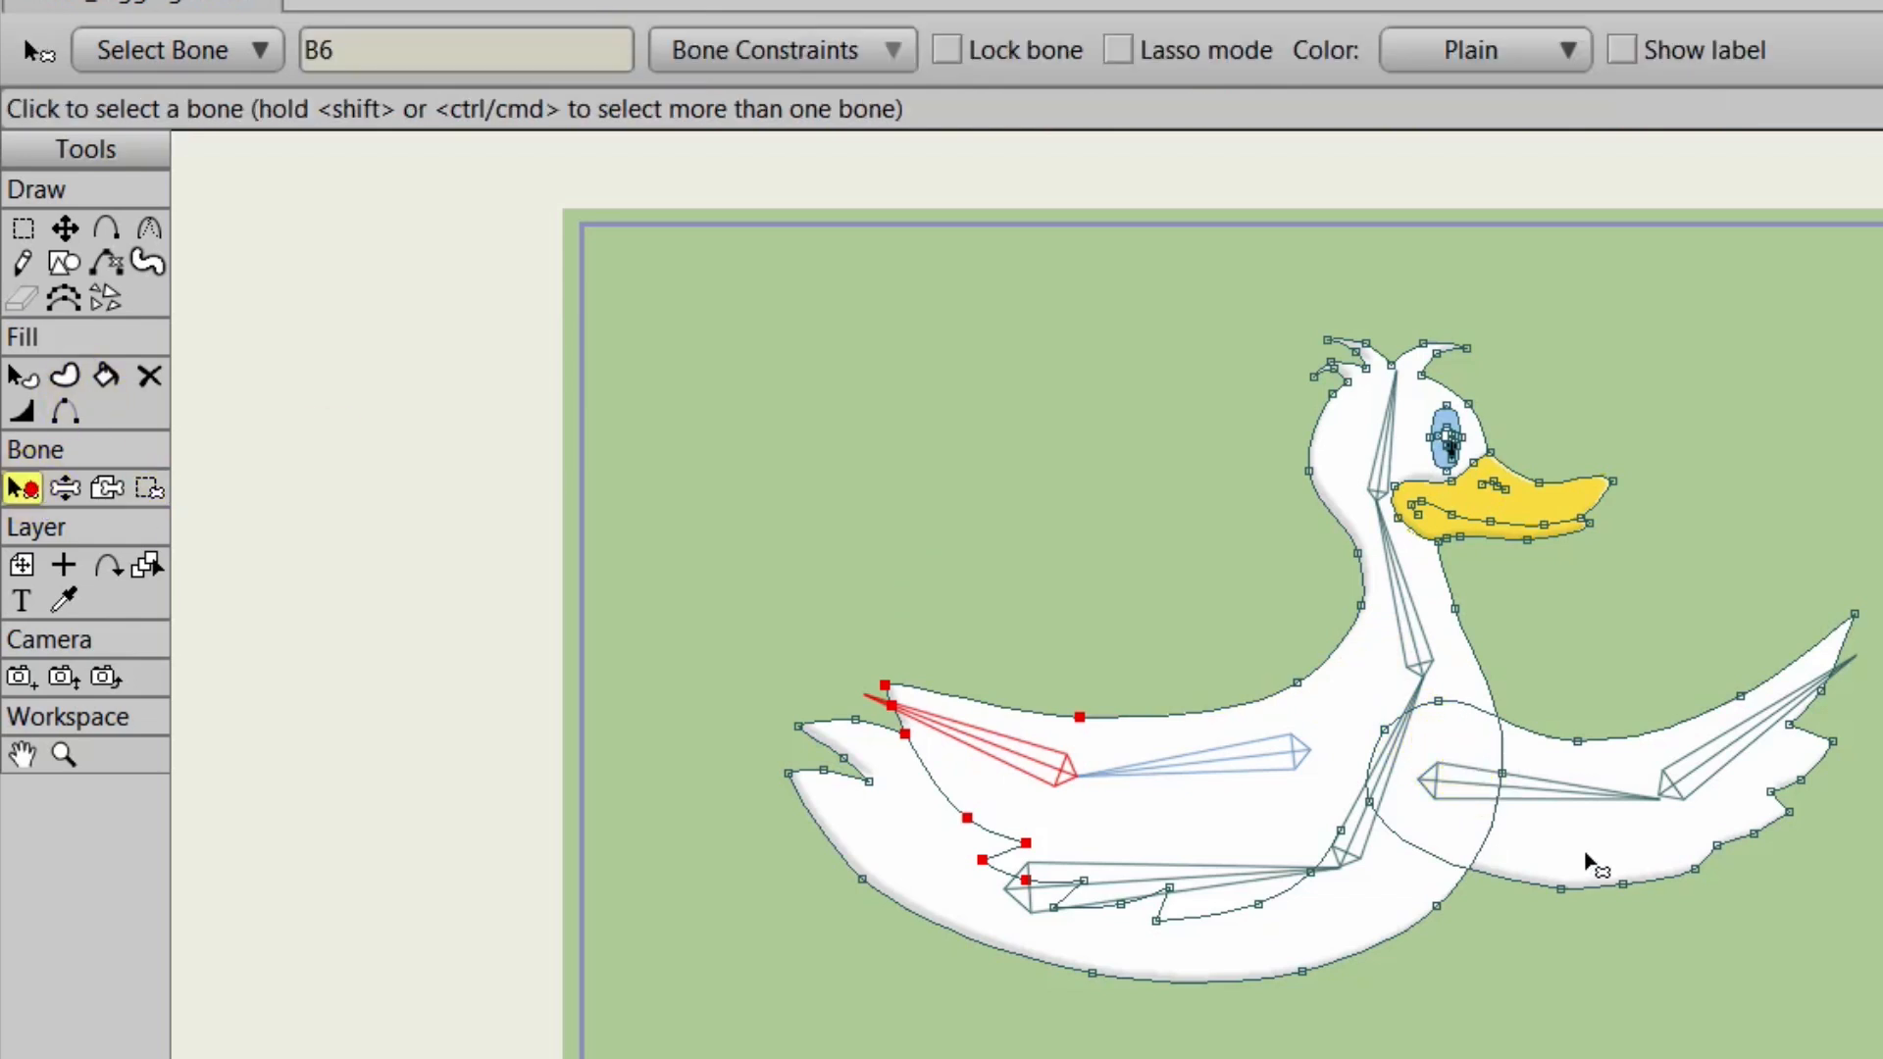
left_click(1569, 793)
left_click(149, 488)
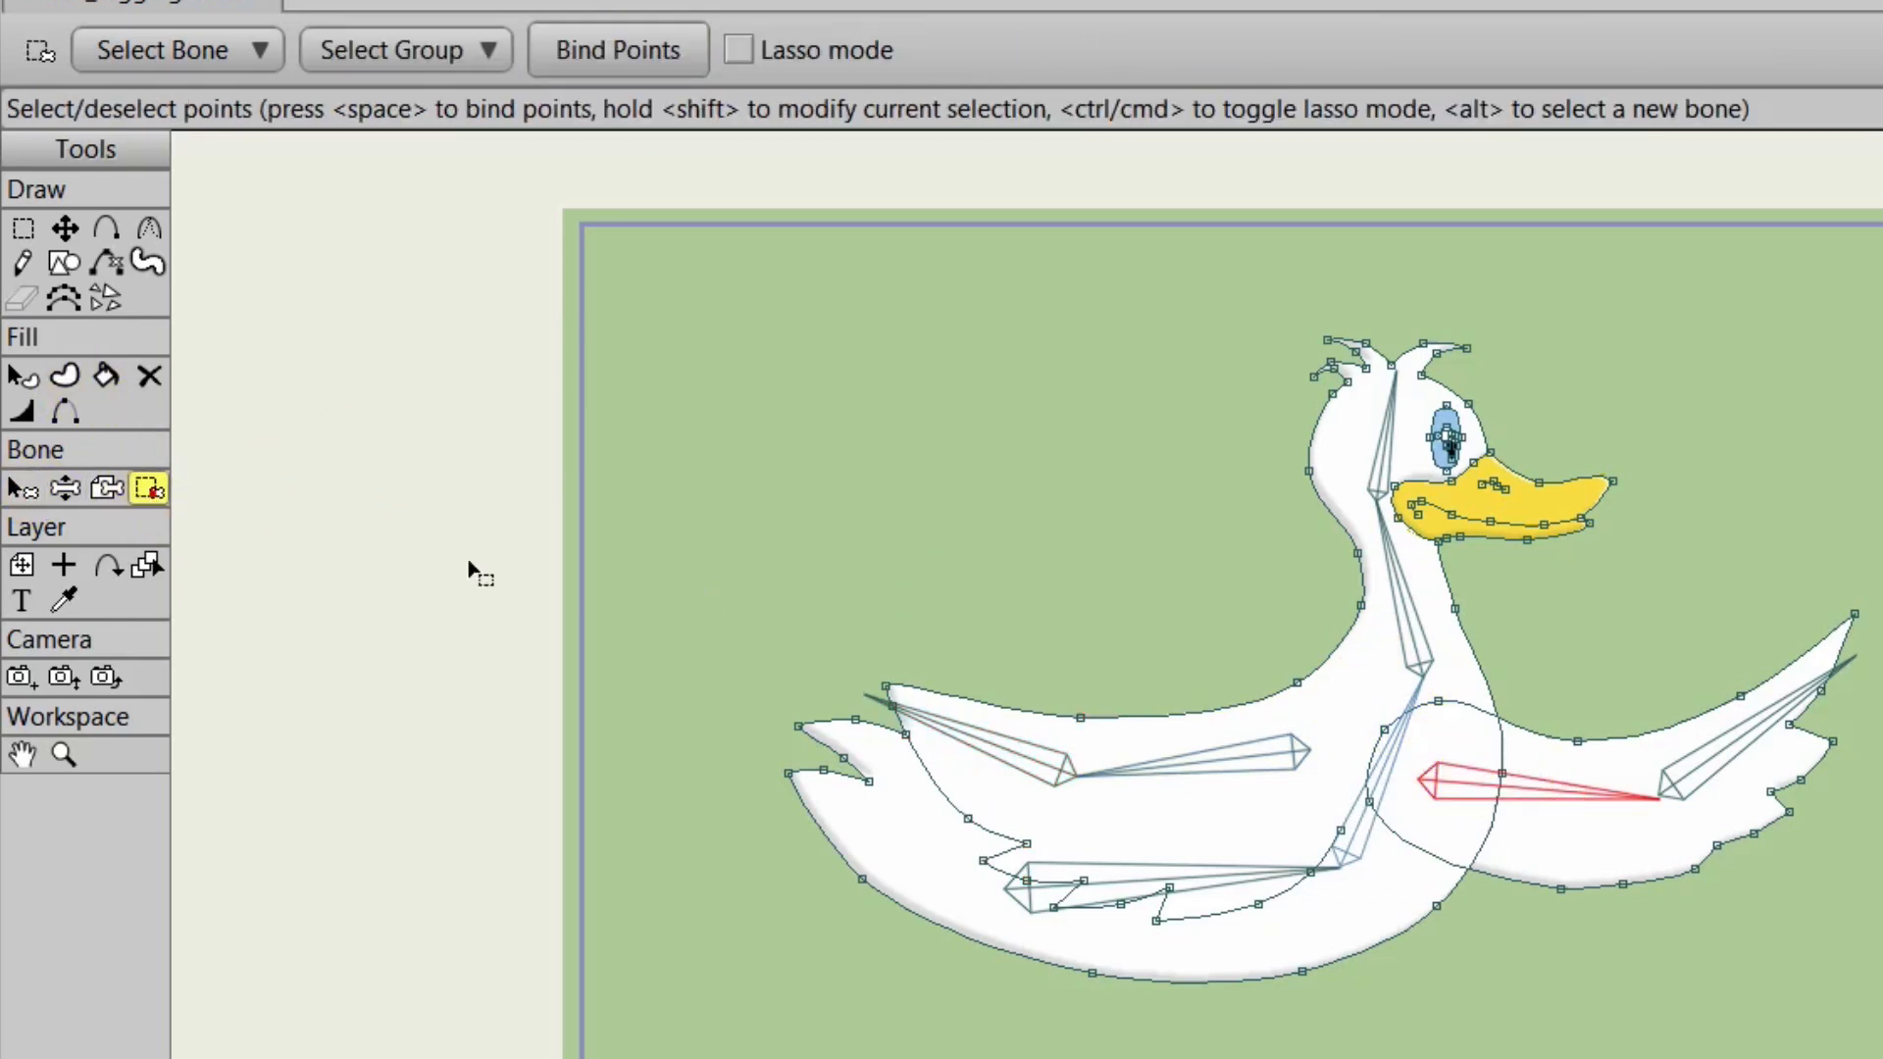
left_click(1616, 769)
left_click(1627, 737)
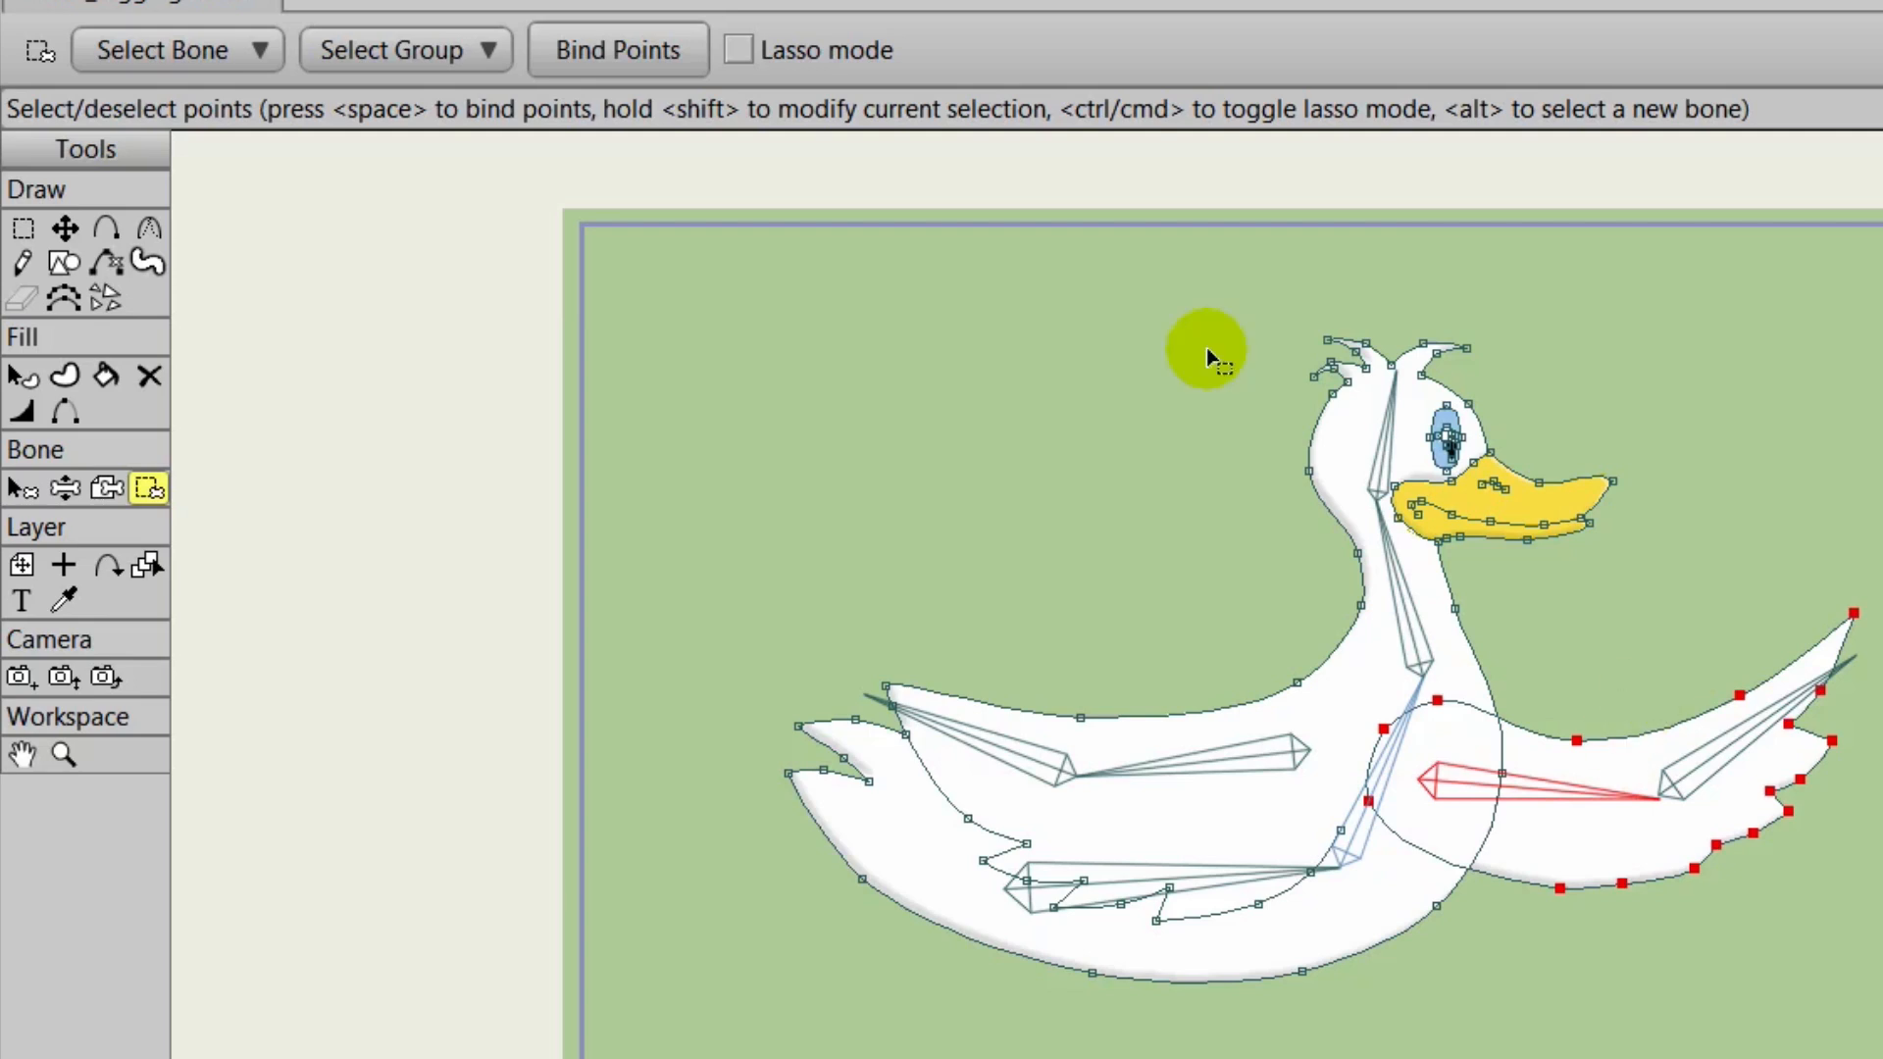
left_click(635, 60)
Select the back wing's outer bone B8 and bind the wing tip and outer feather points to it.
left_click(22, 487)
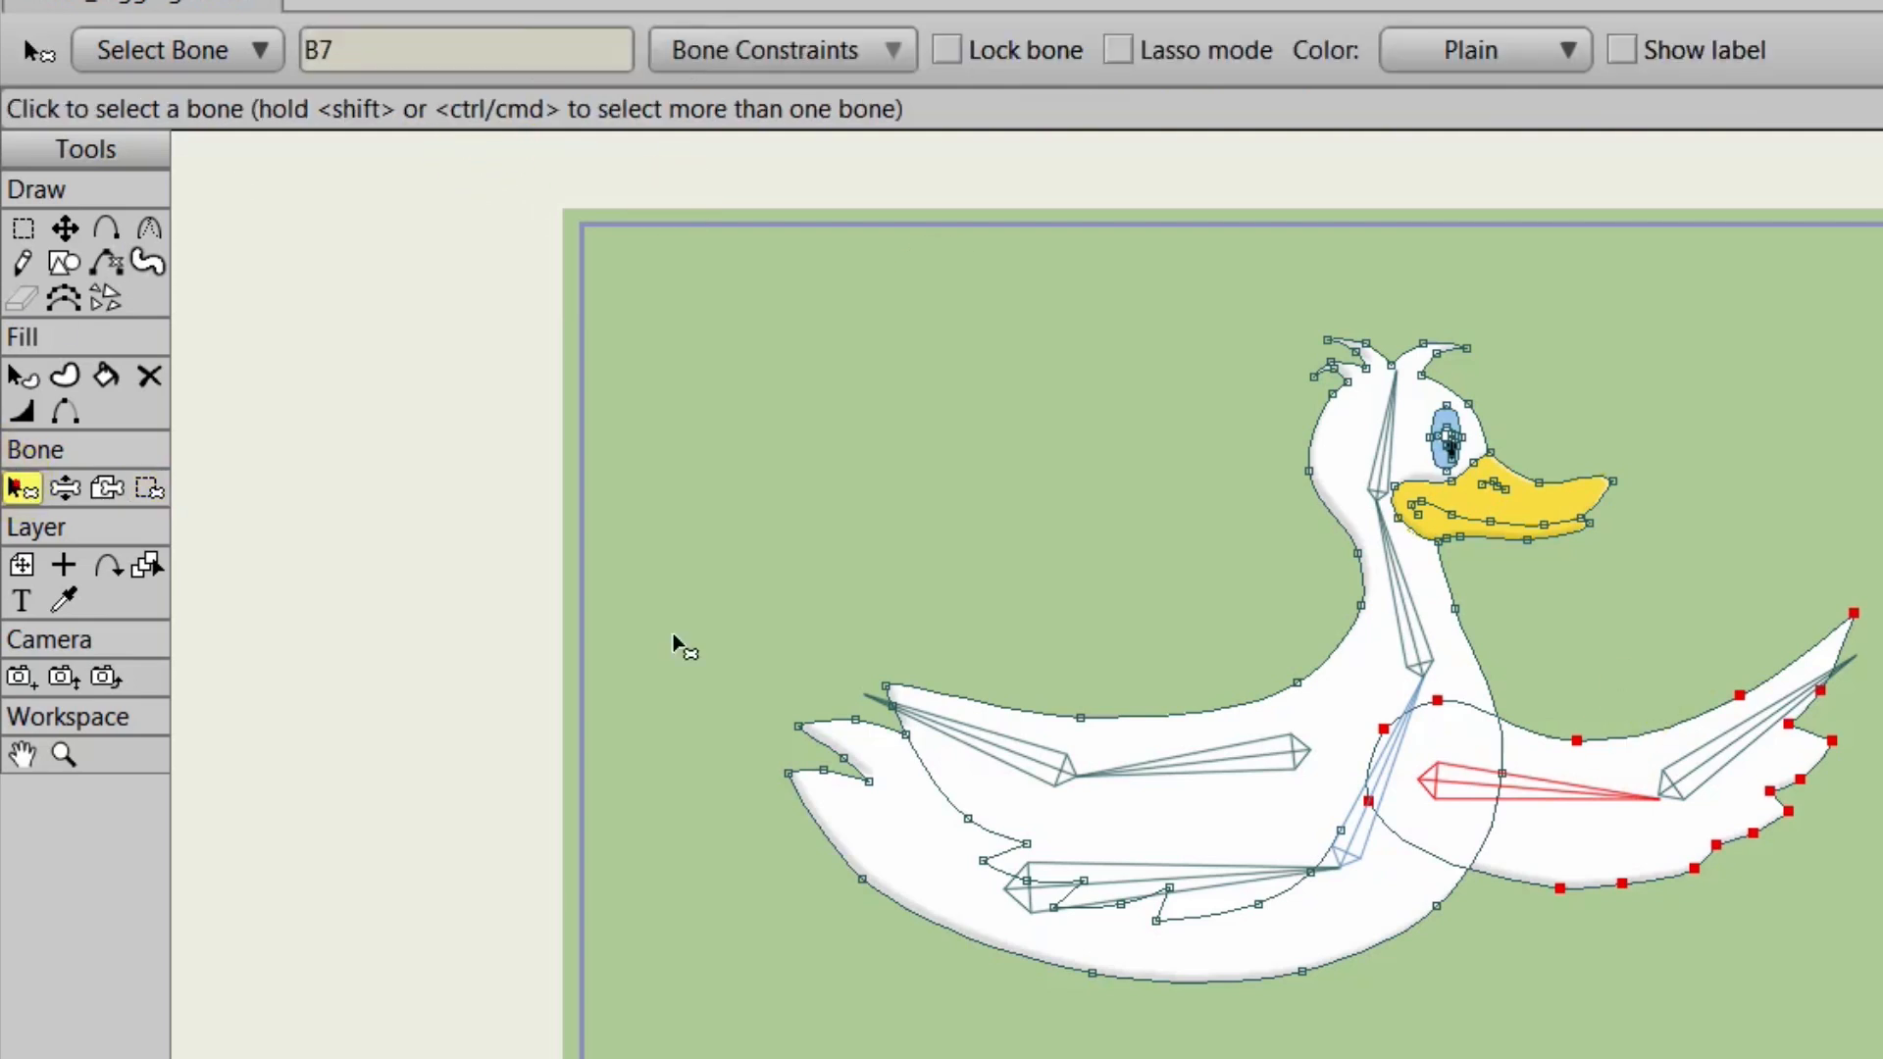
left_click_drag(1680, 811, 1702, 769)
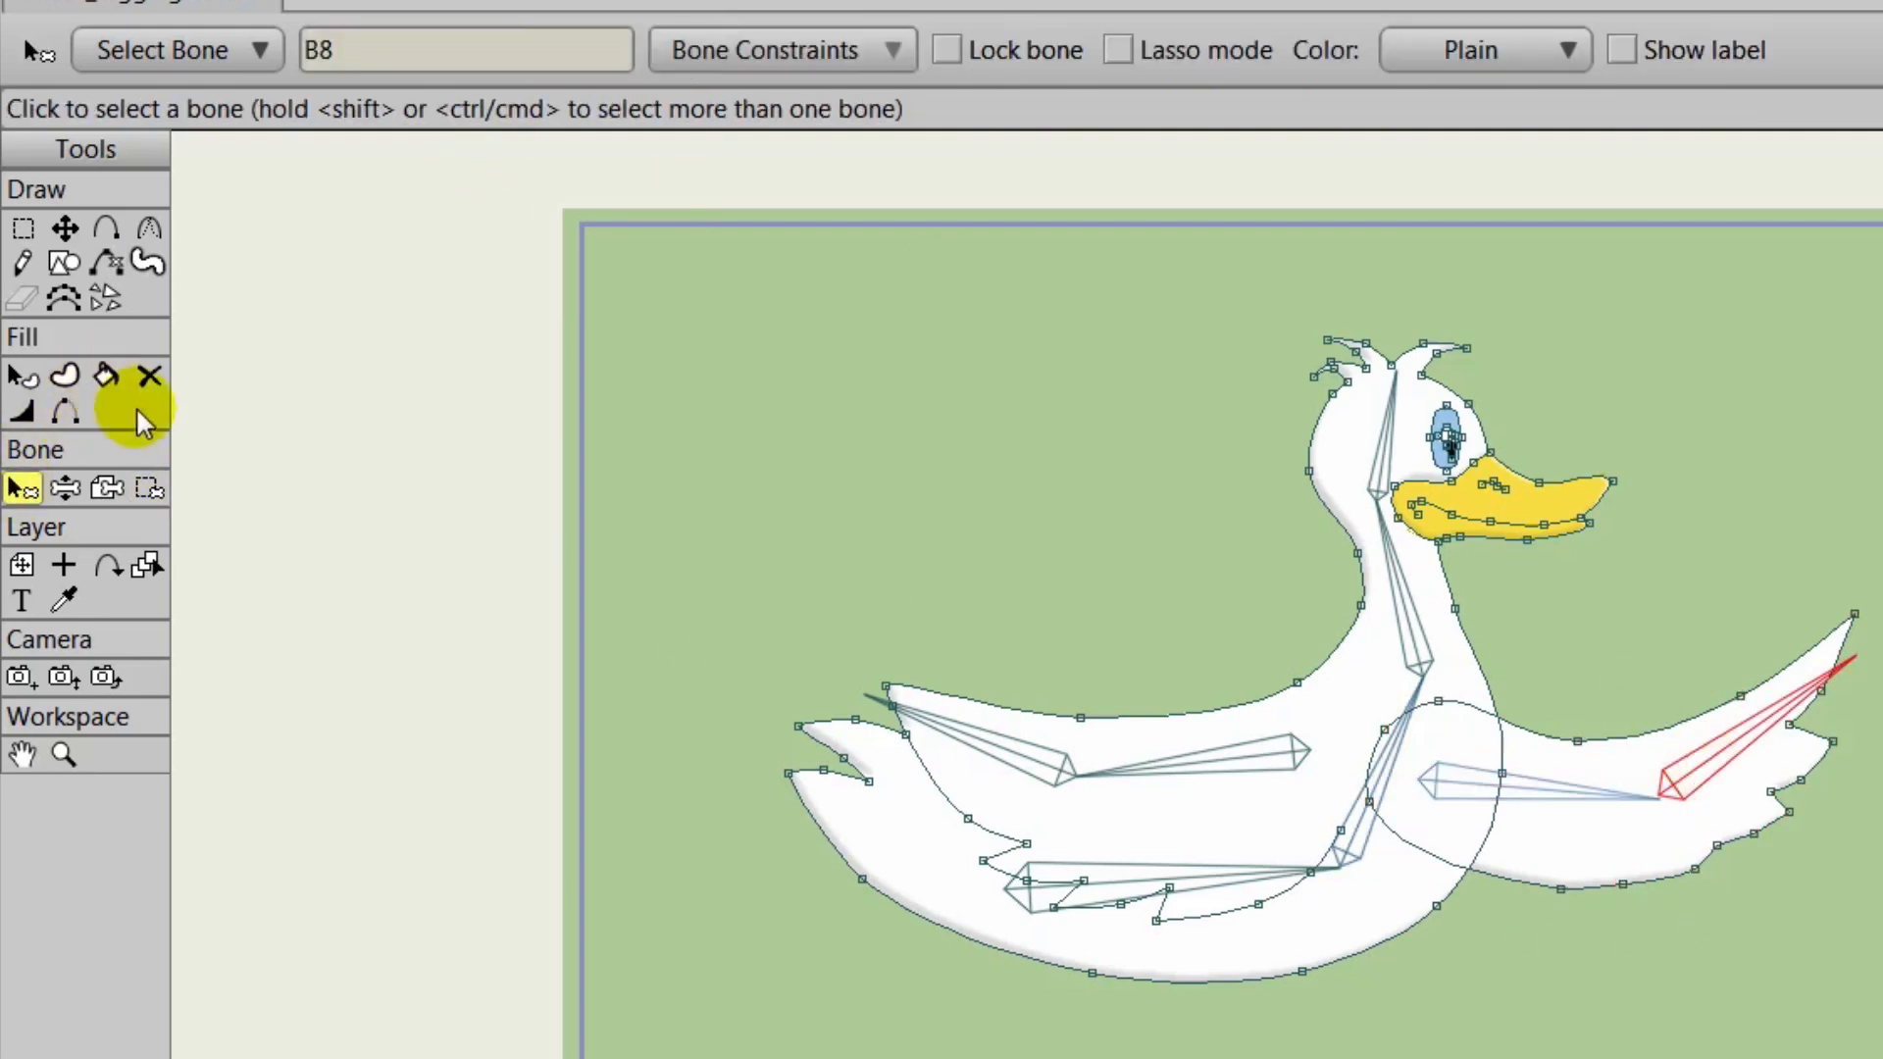
left_click(149, 487)
left_click_drag(1878, 477, 1702, 938)
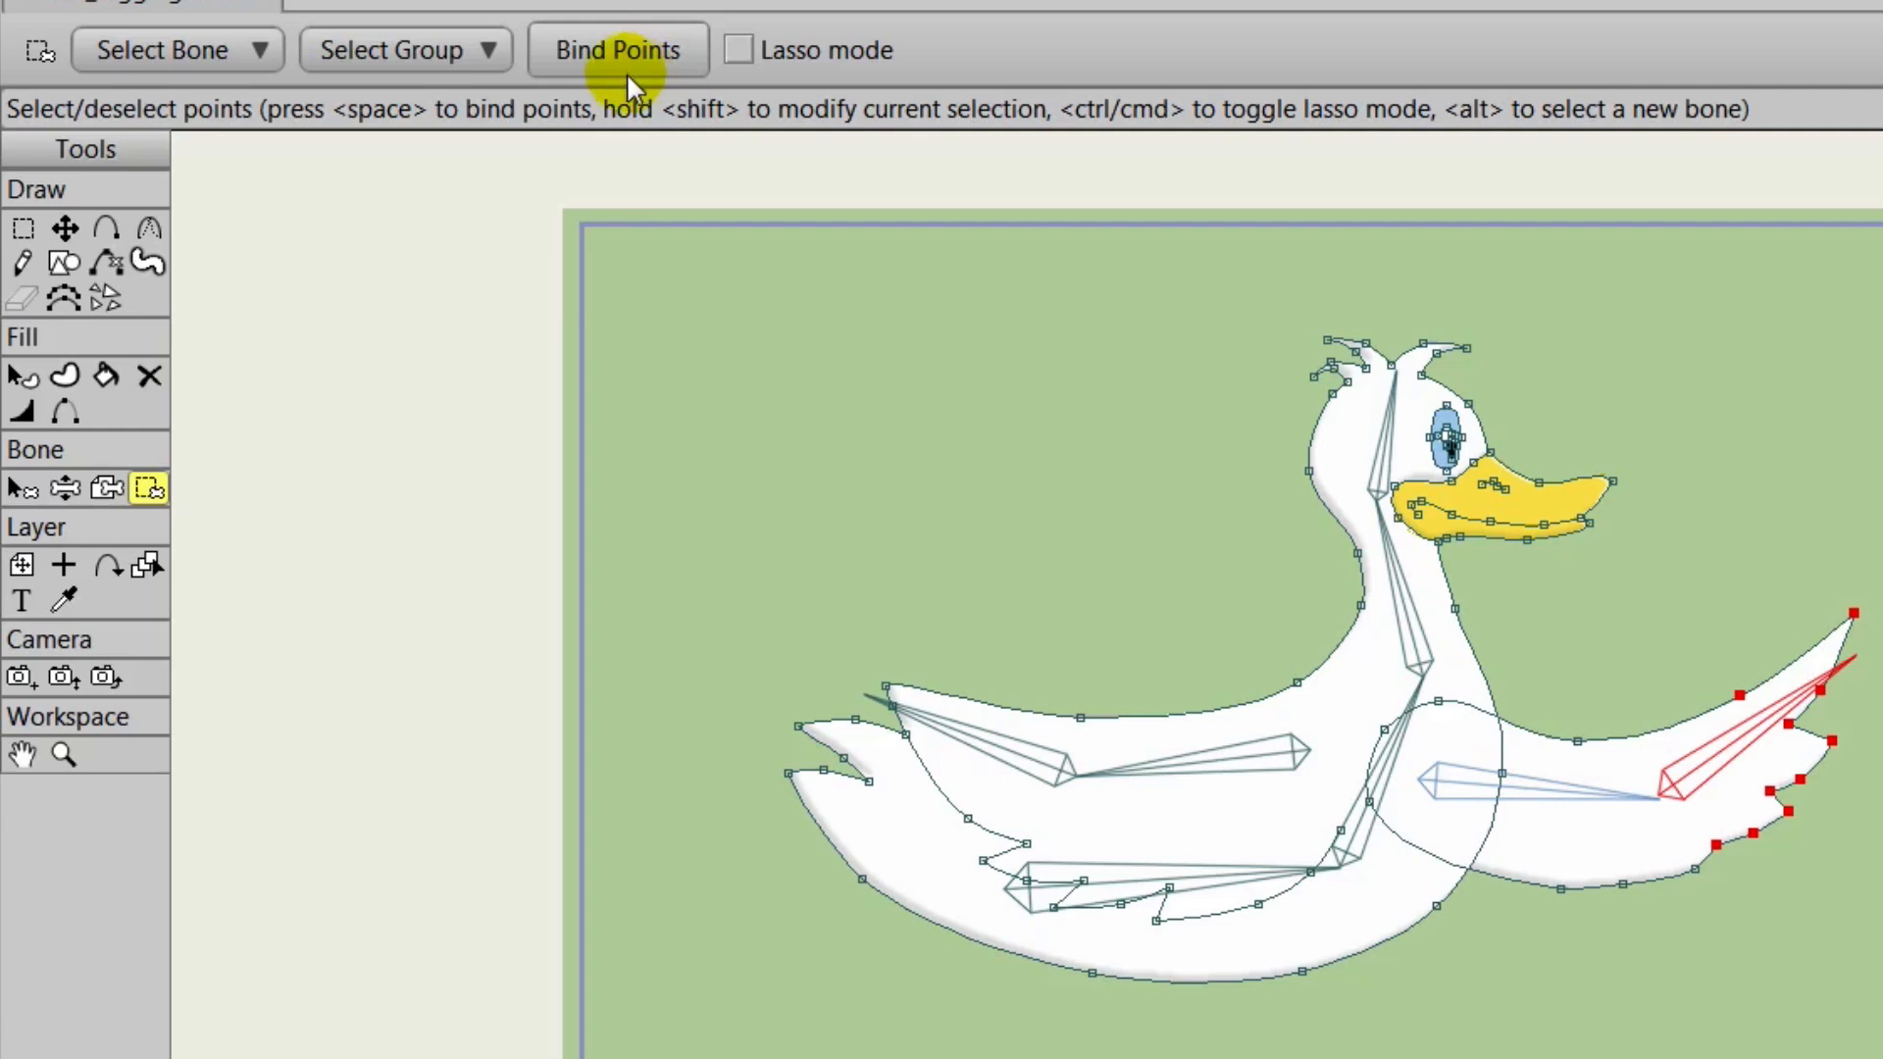
Test the neck binding with Manipulate Bones by bending the neck far back over the body and raising it again.
left_click(64, 488)
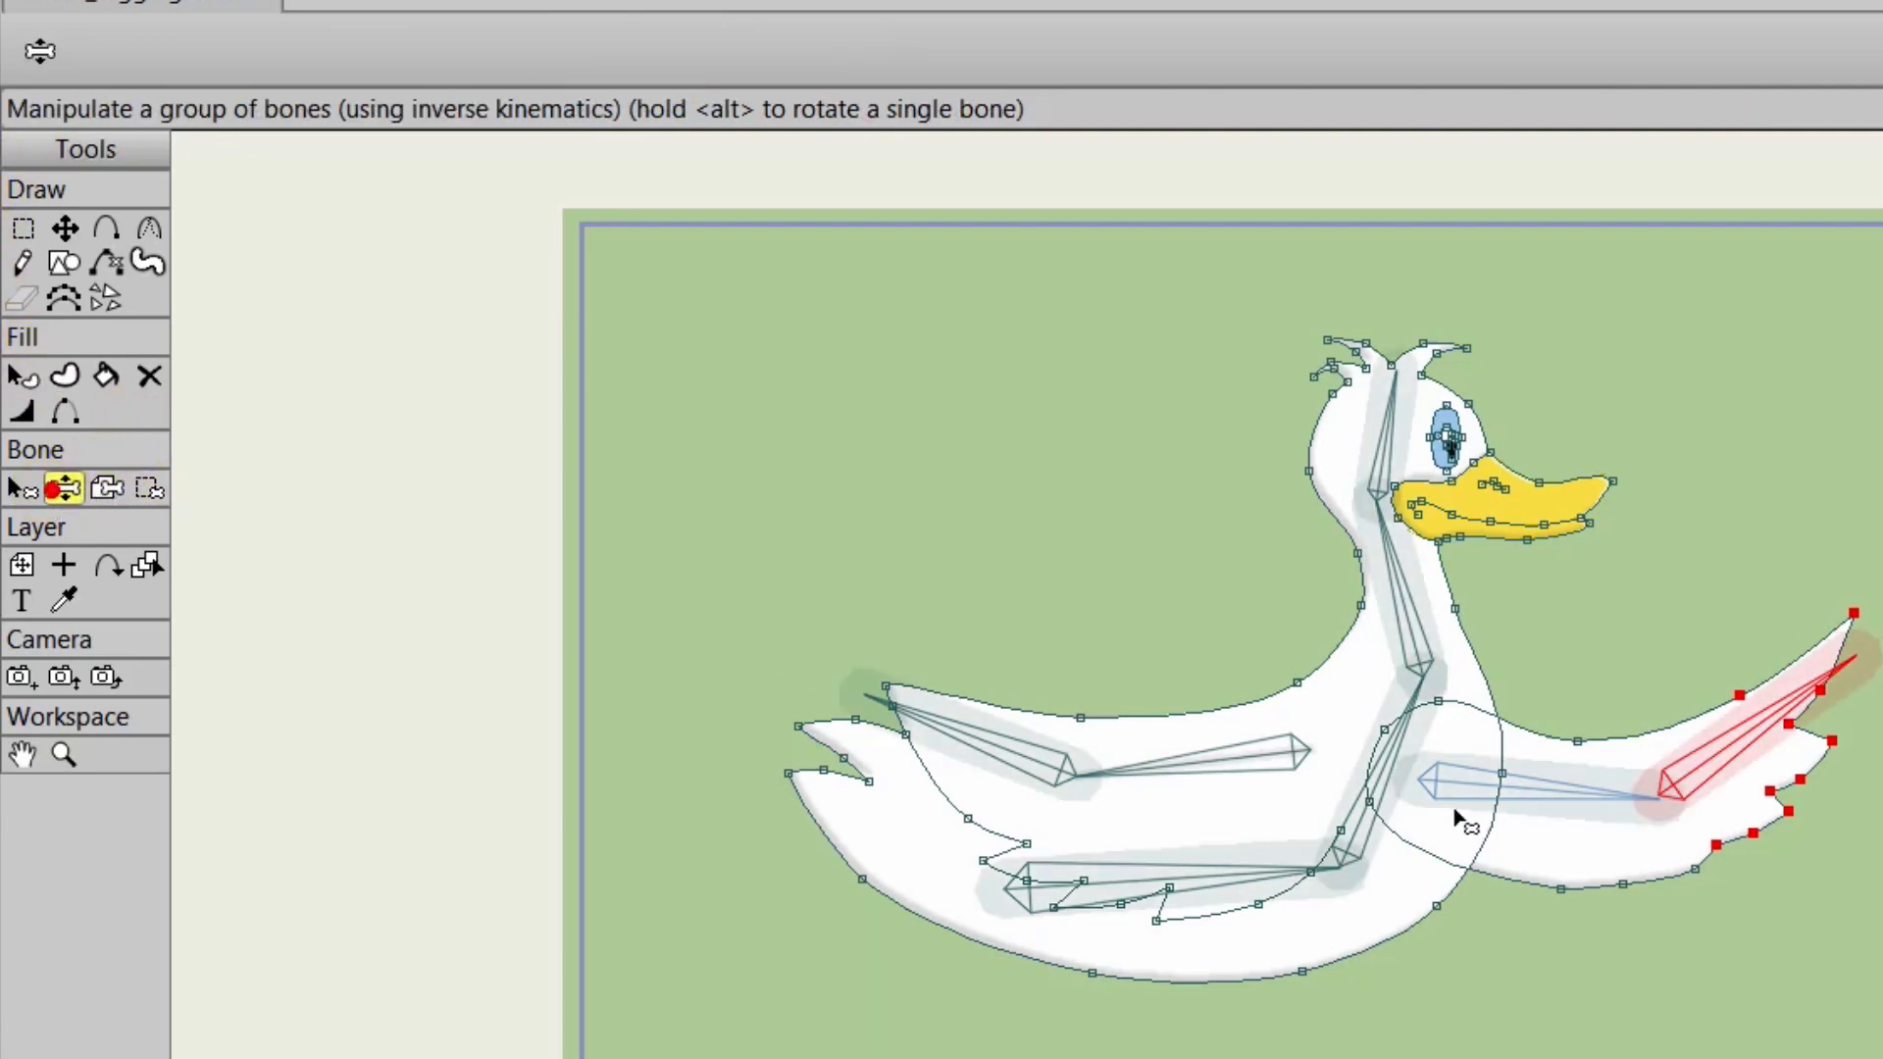
left_click(1352, 804)
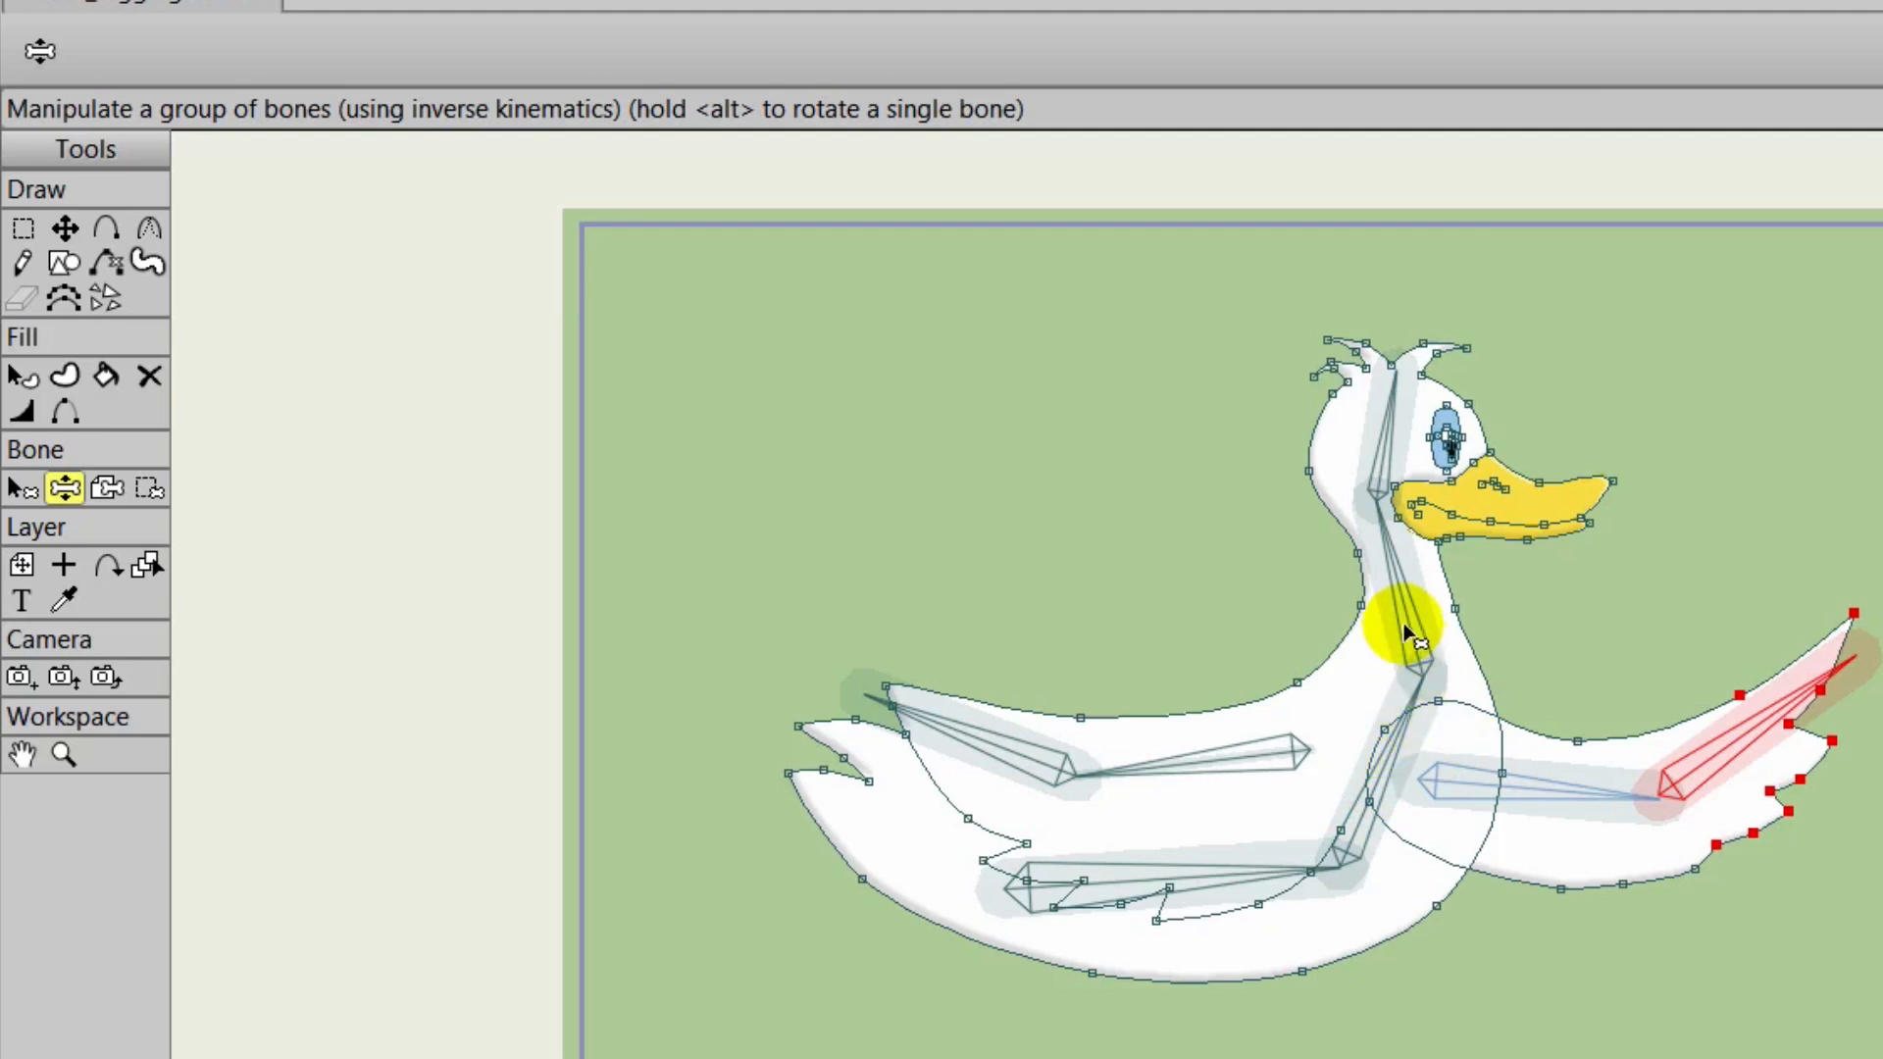
left_click_drag(1404, 611, 1019, 559)
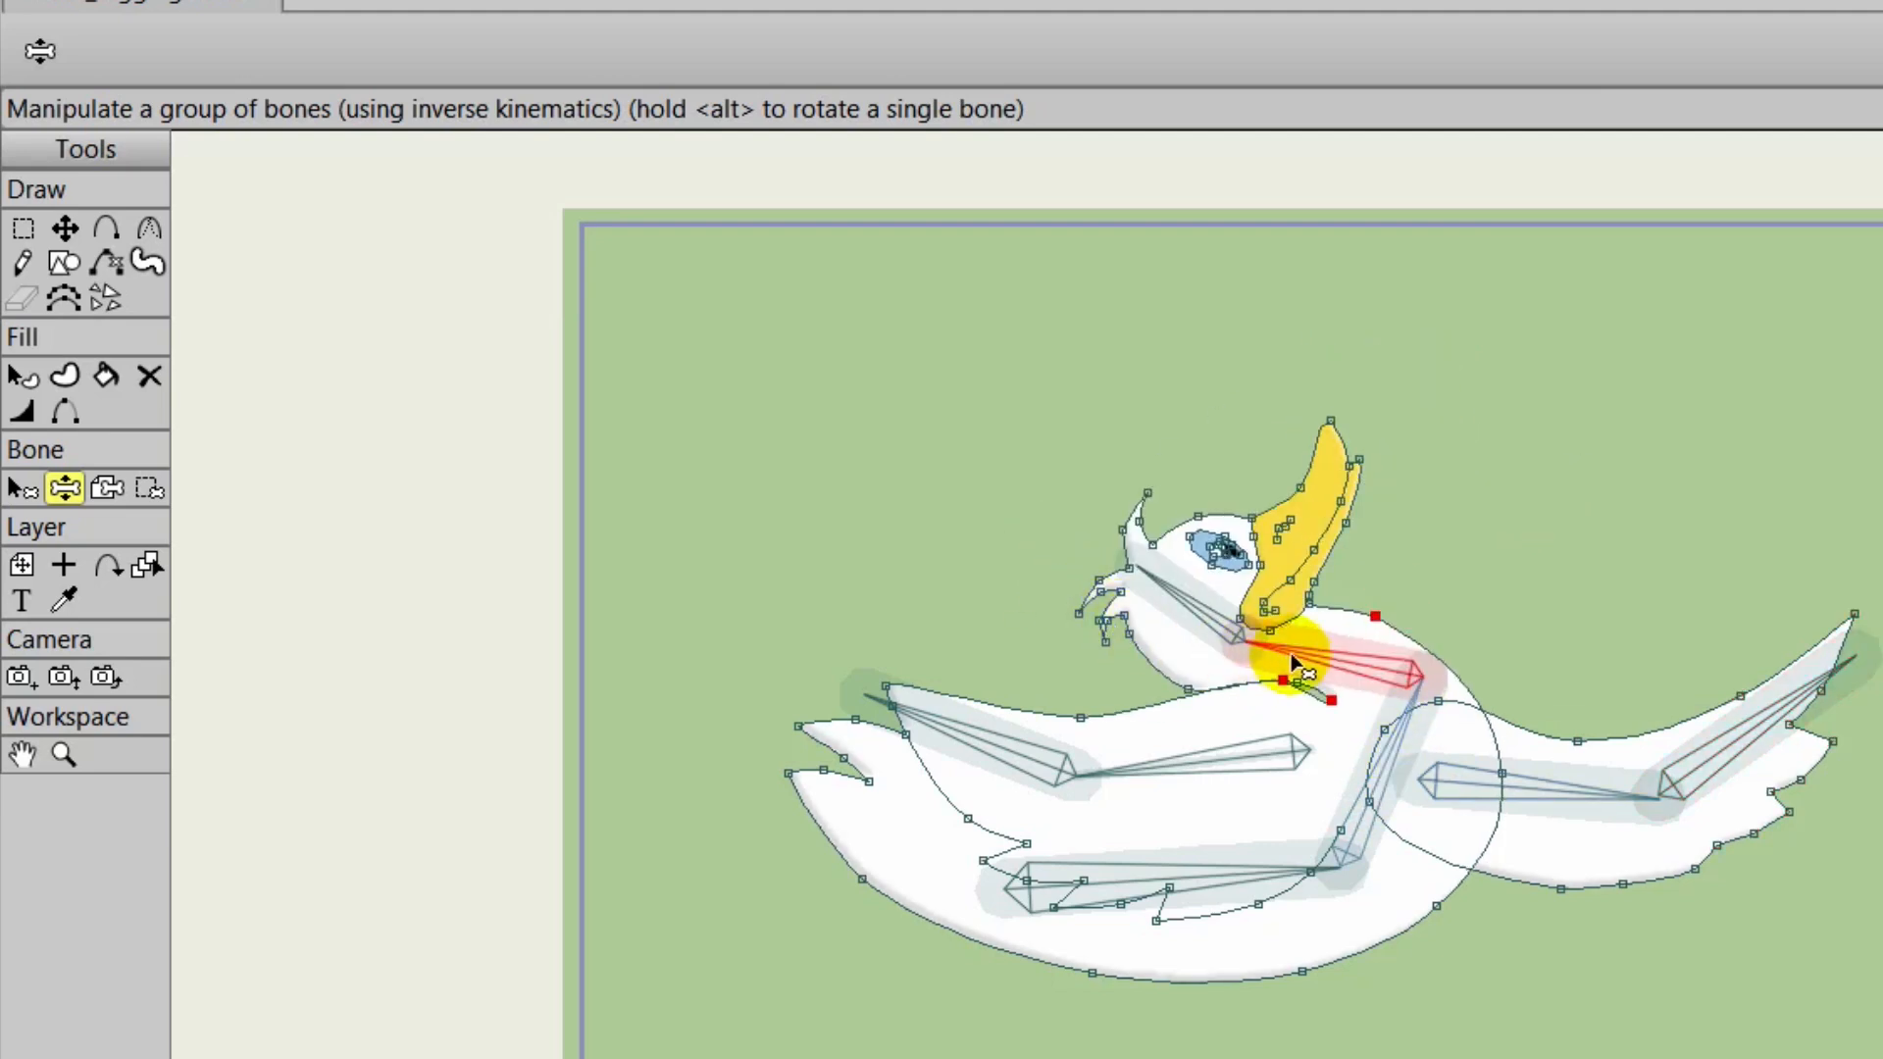
left_click_drag(1290, 657, 1392, 601)
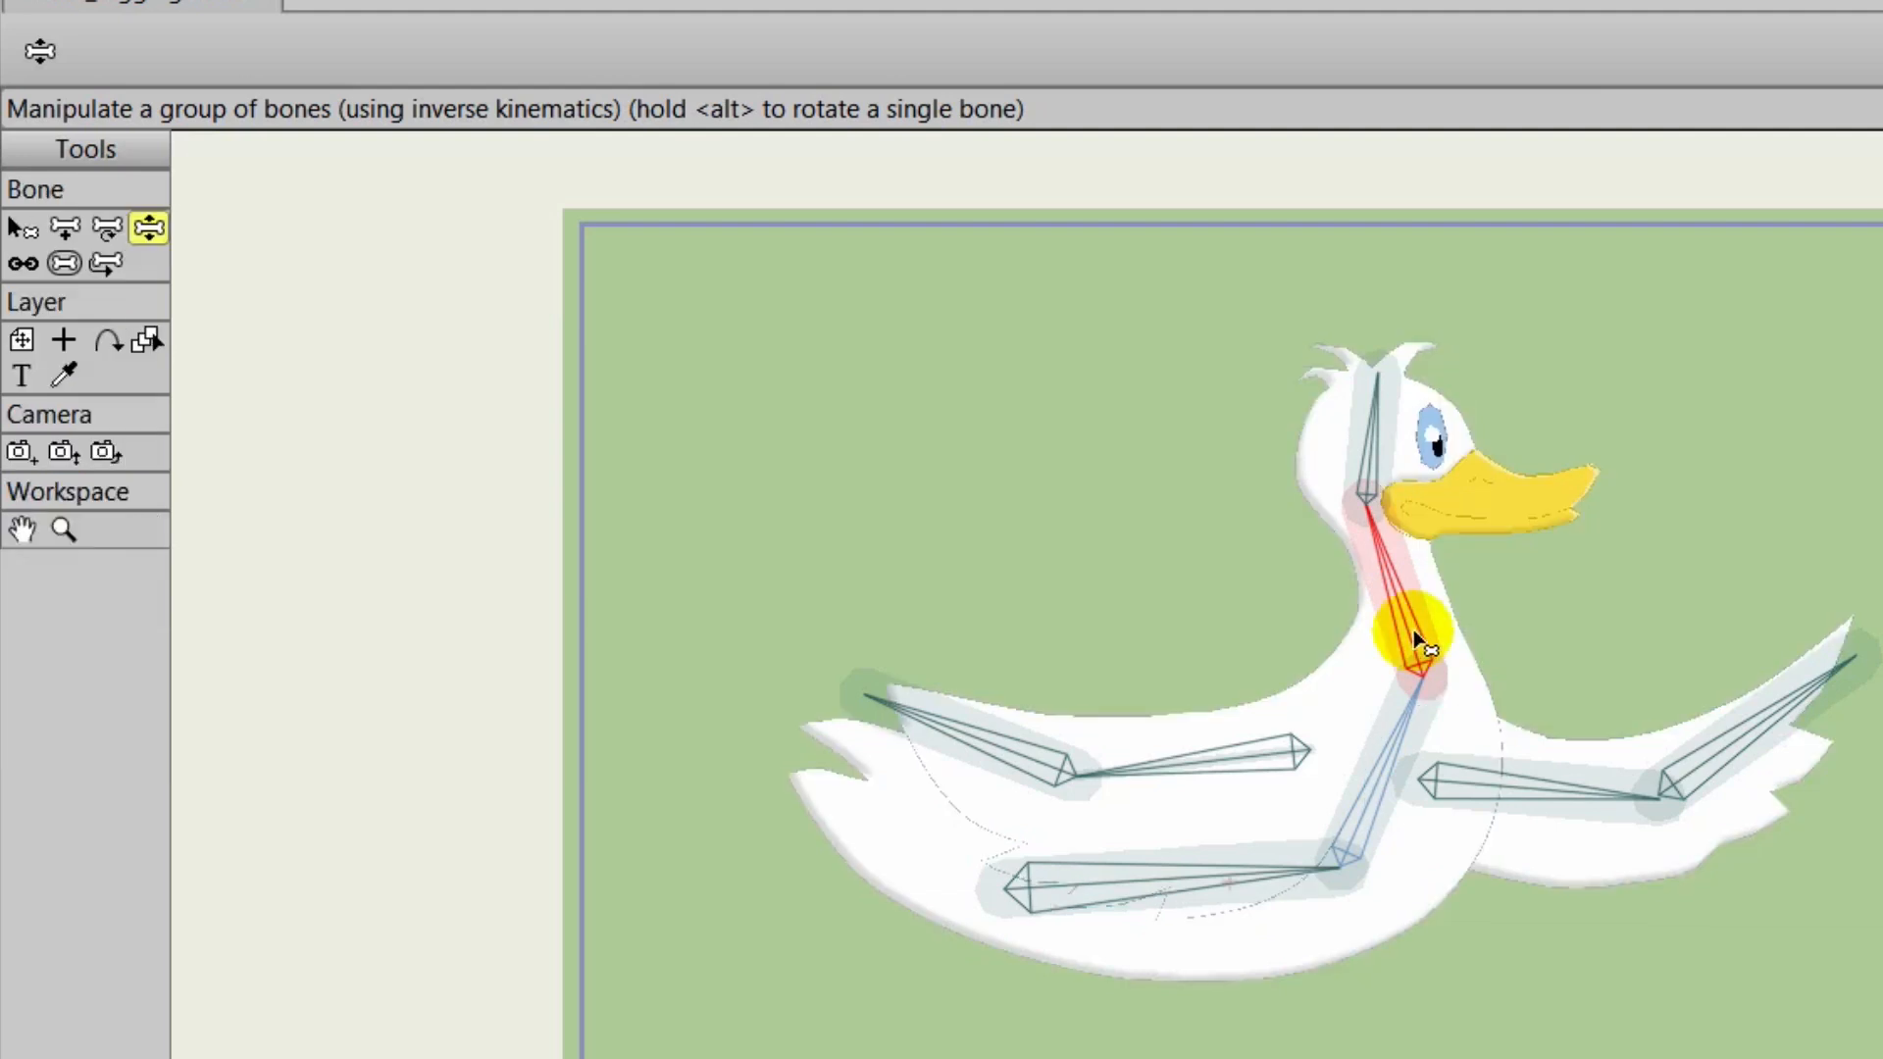
Select all of the duck's bones, set their bone strength to 0, and clear the bone selection.
key("ctrl+a")
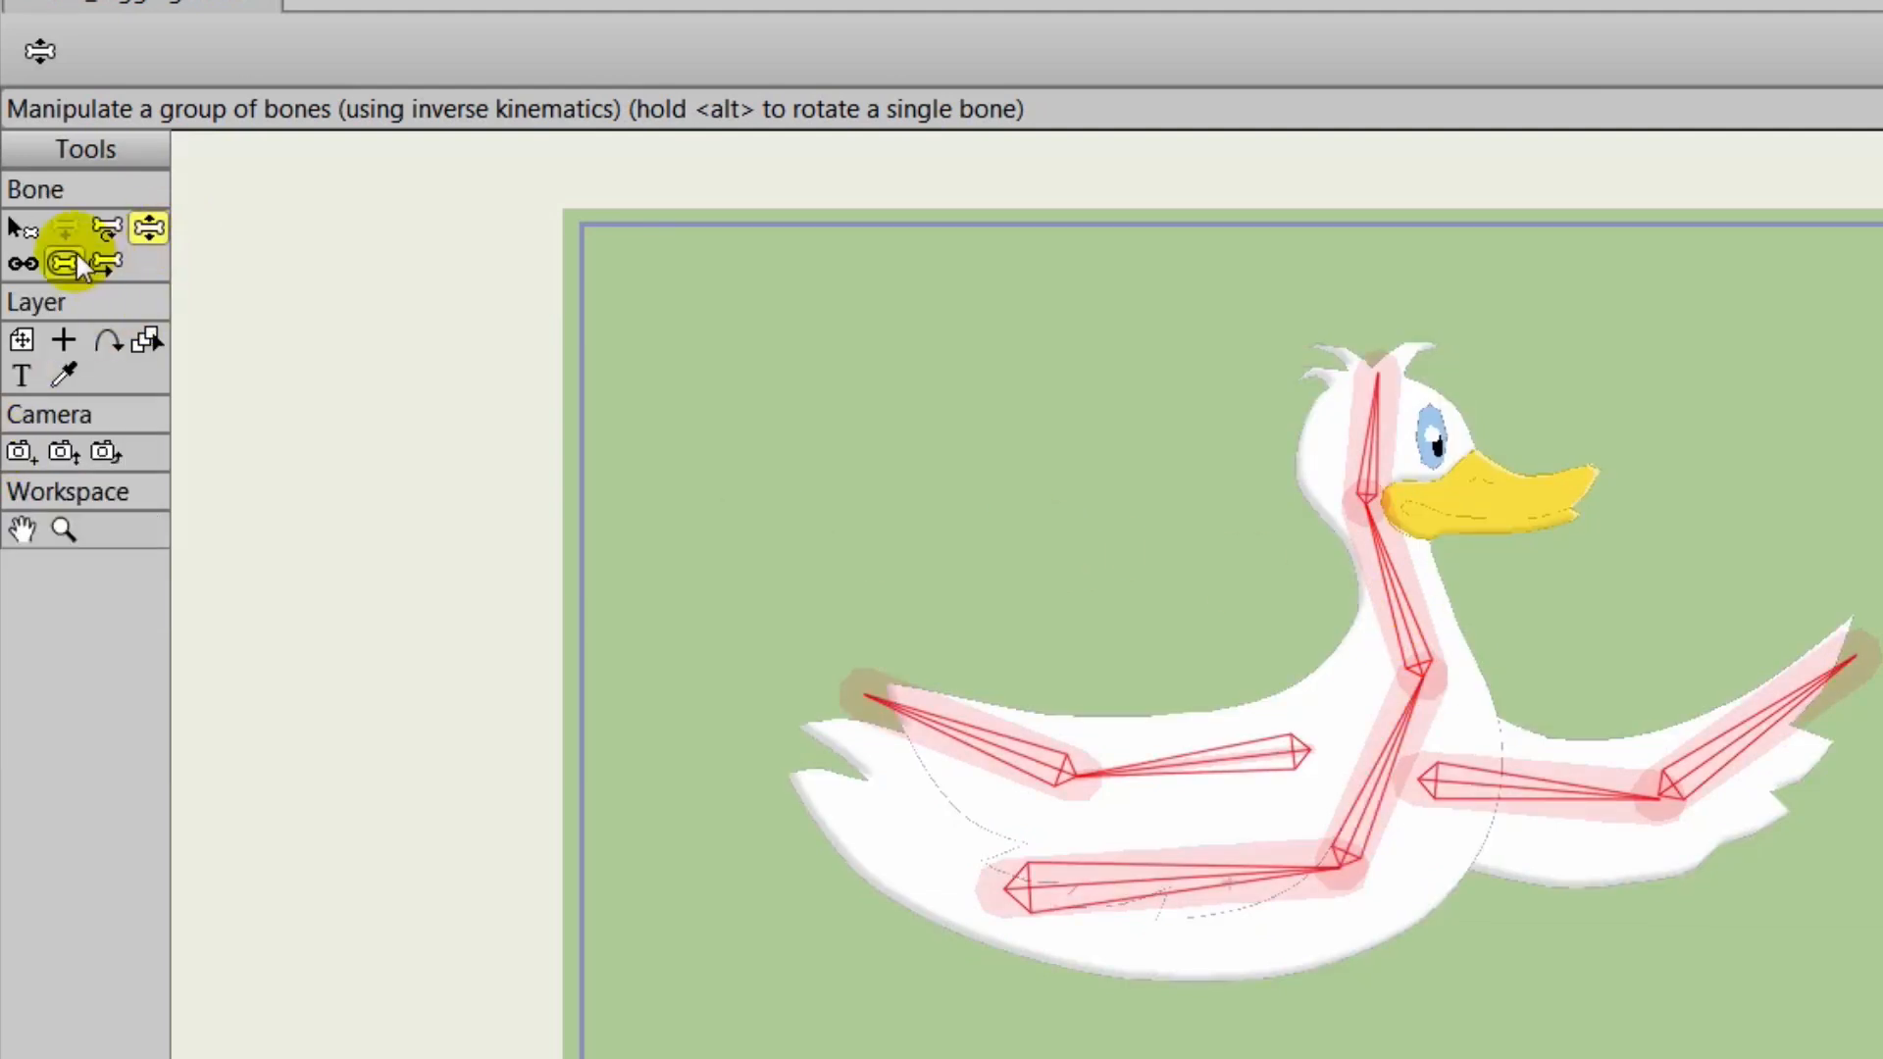
left_click(63, 263)
left_click(1421, 707)
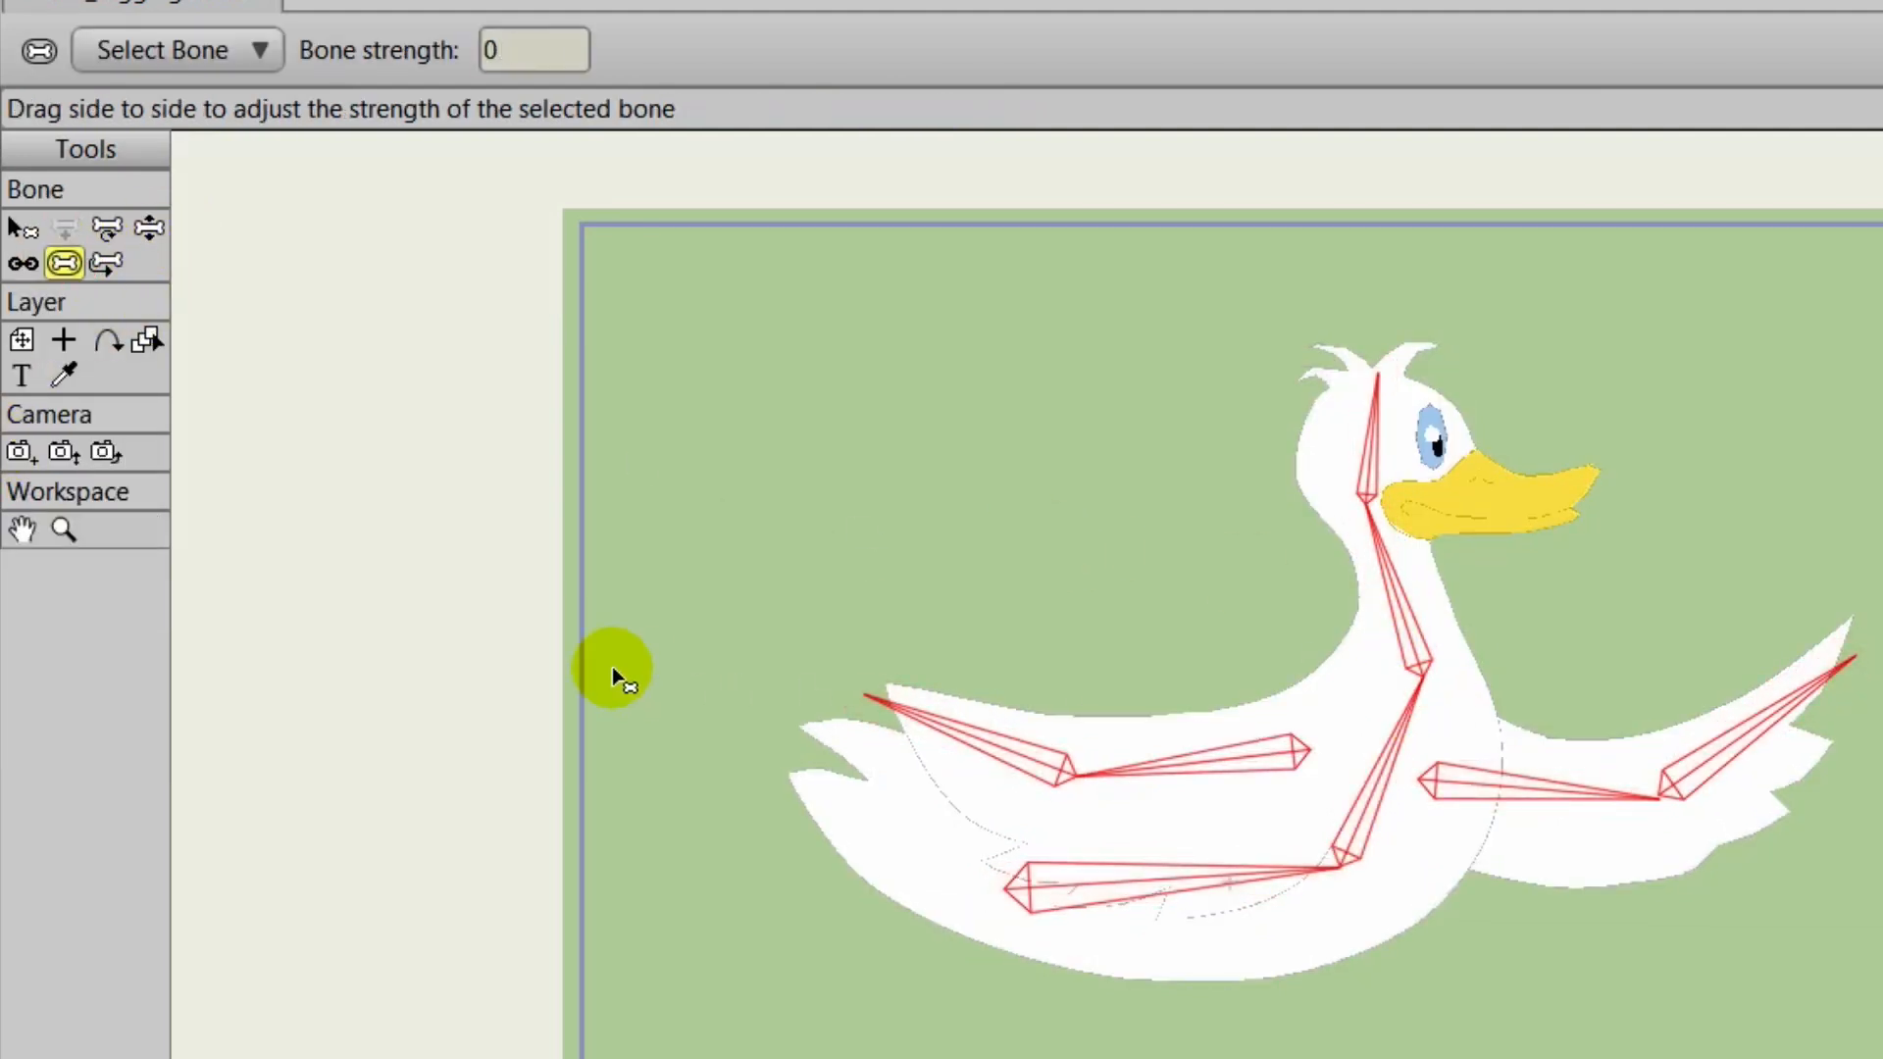
left_click(957, 566)
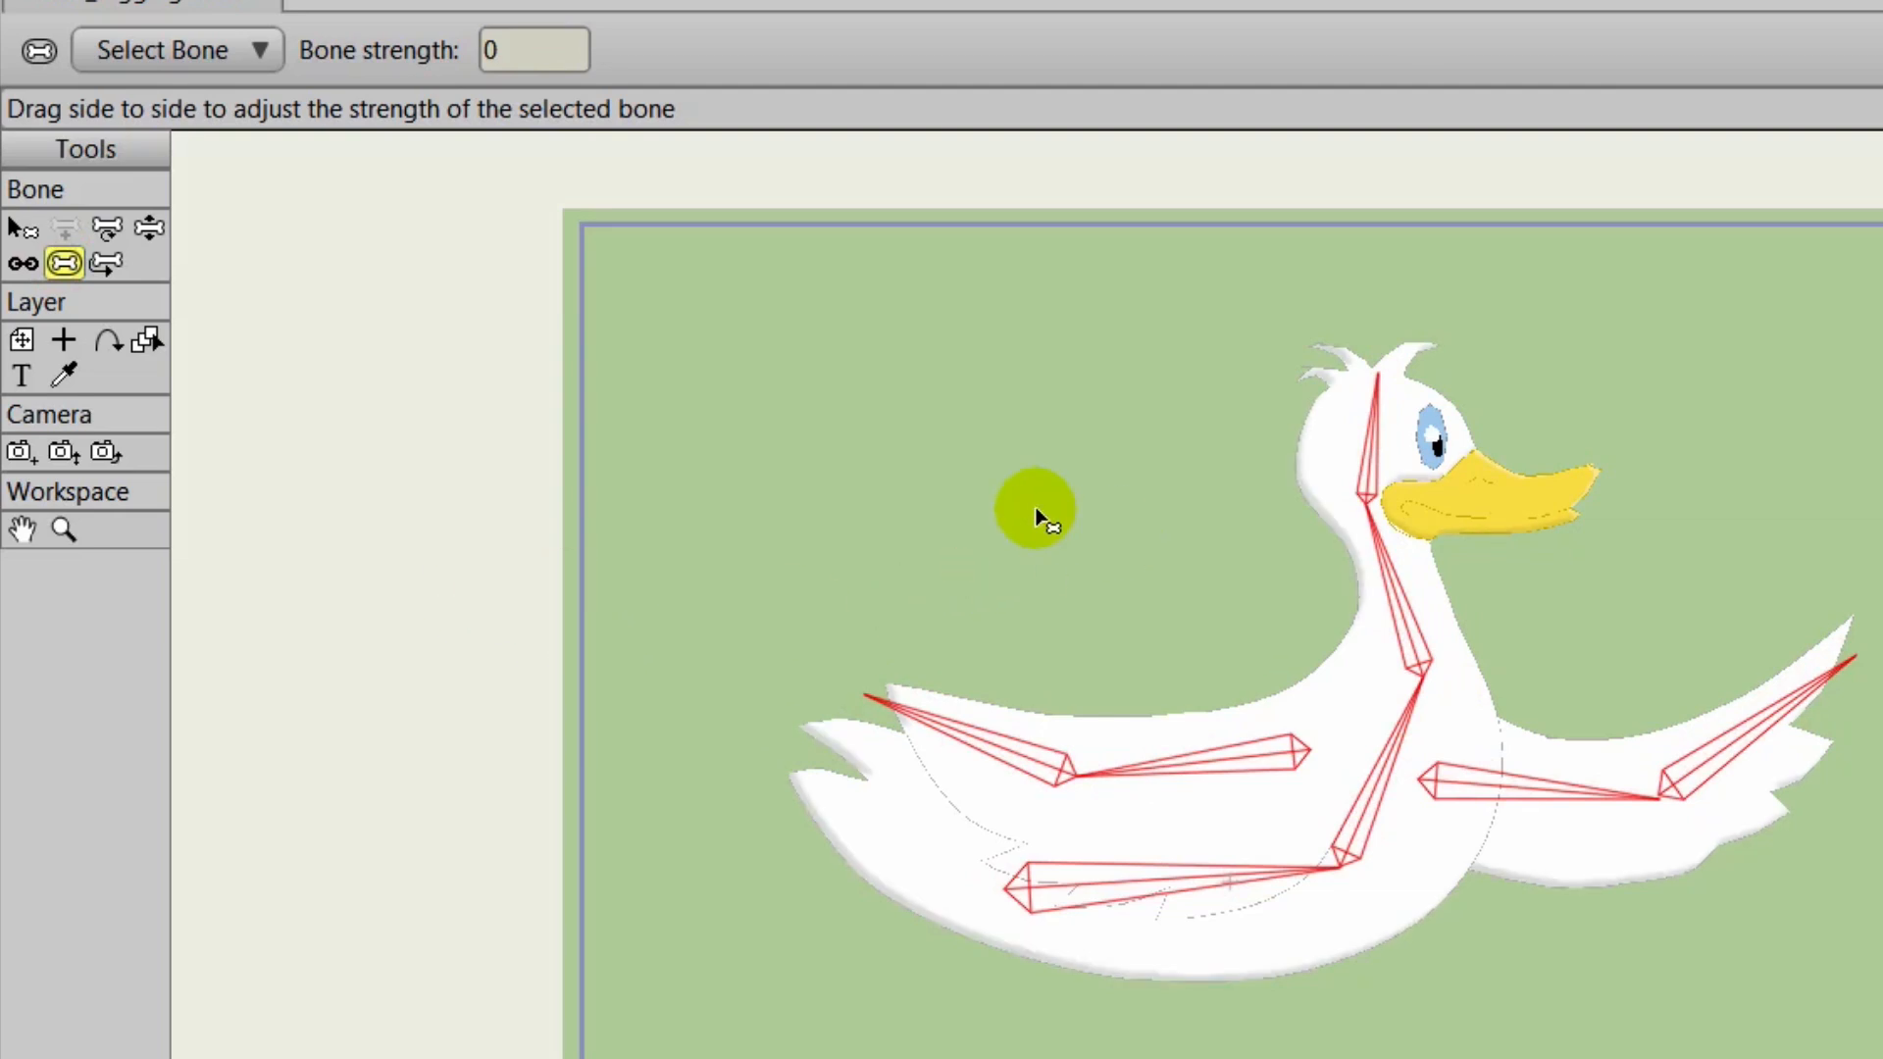
left_click(21, 228)
left_click(996, 471)
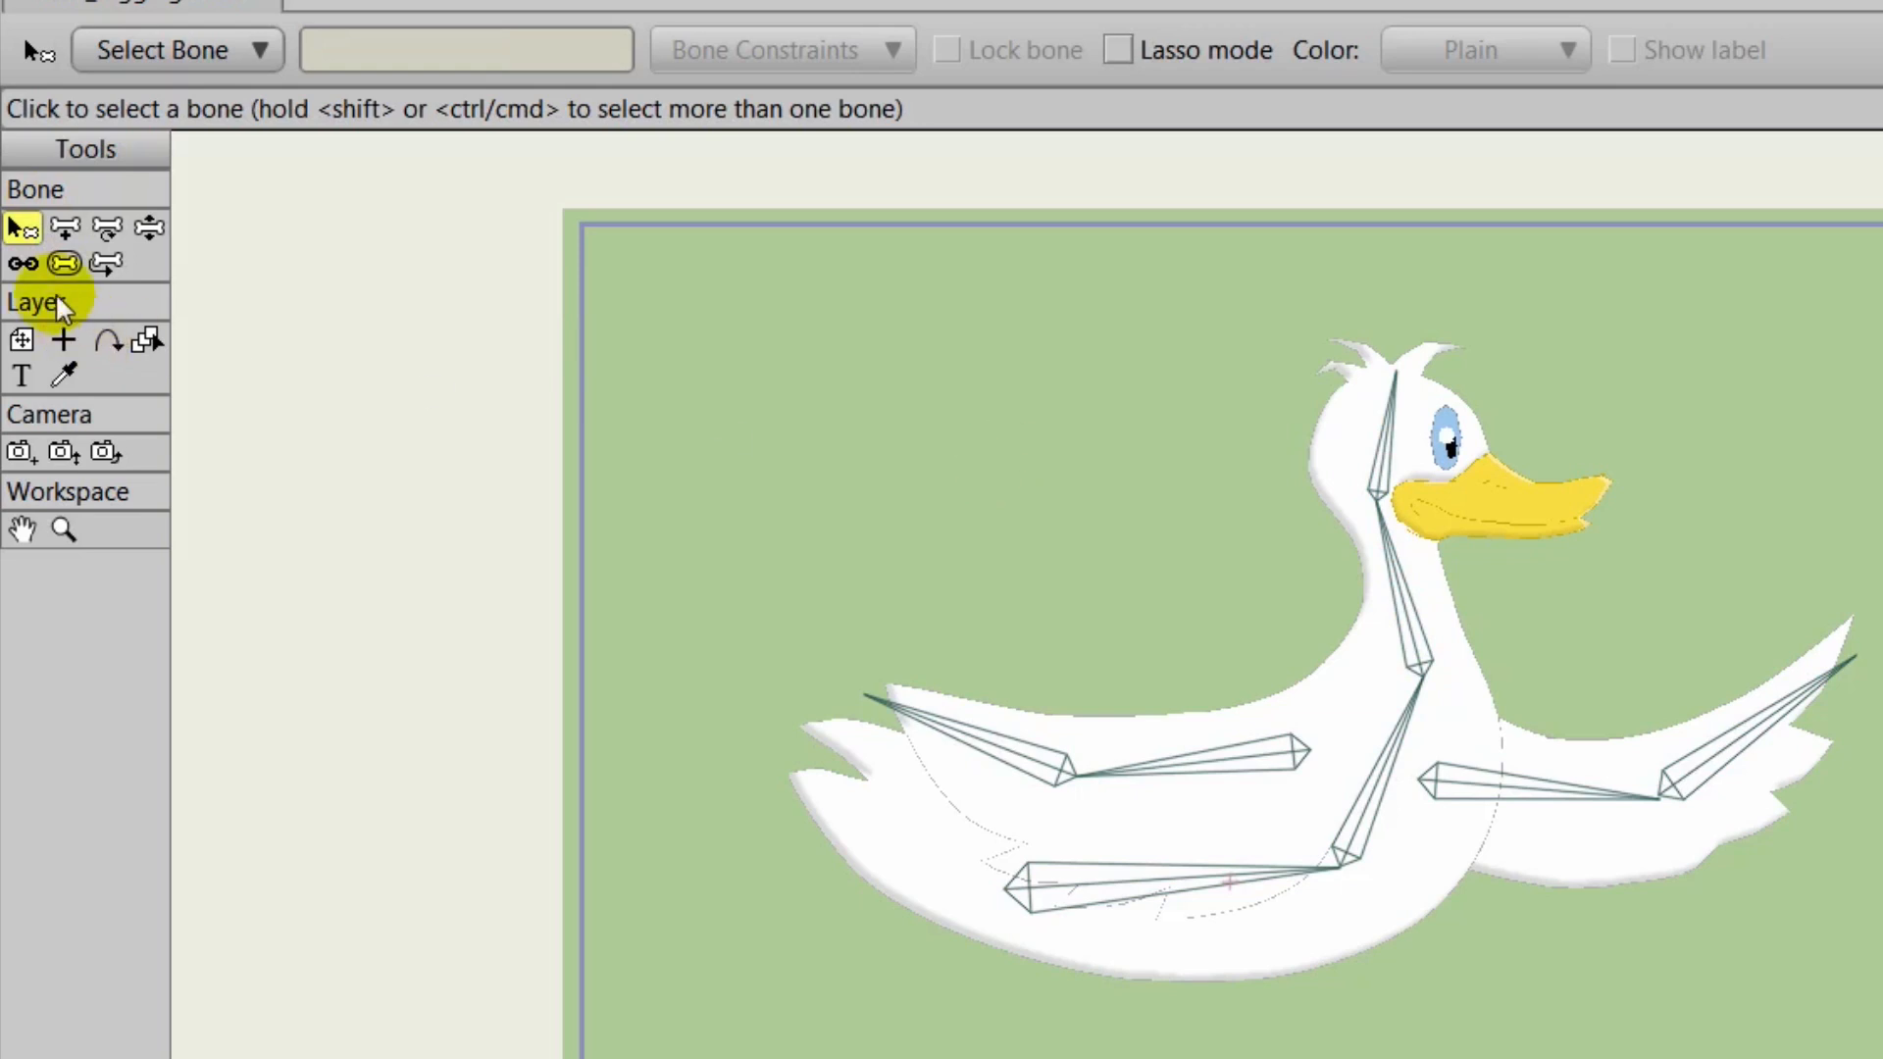
Test the rig with Manipulate Bones by rotating the neck and back wing bones and tilting the head upward.
left_click(149, 228)
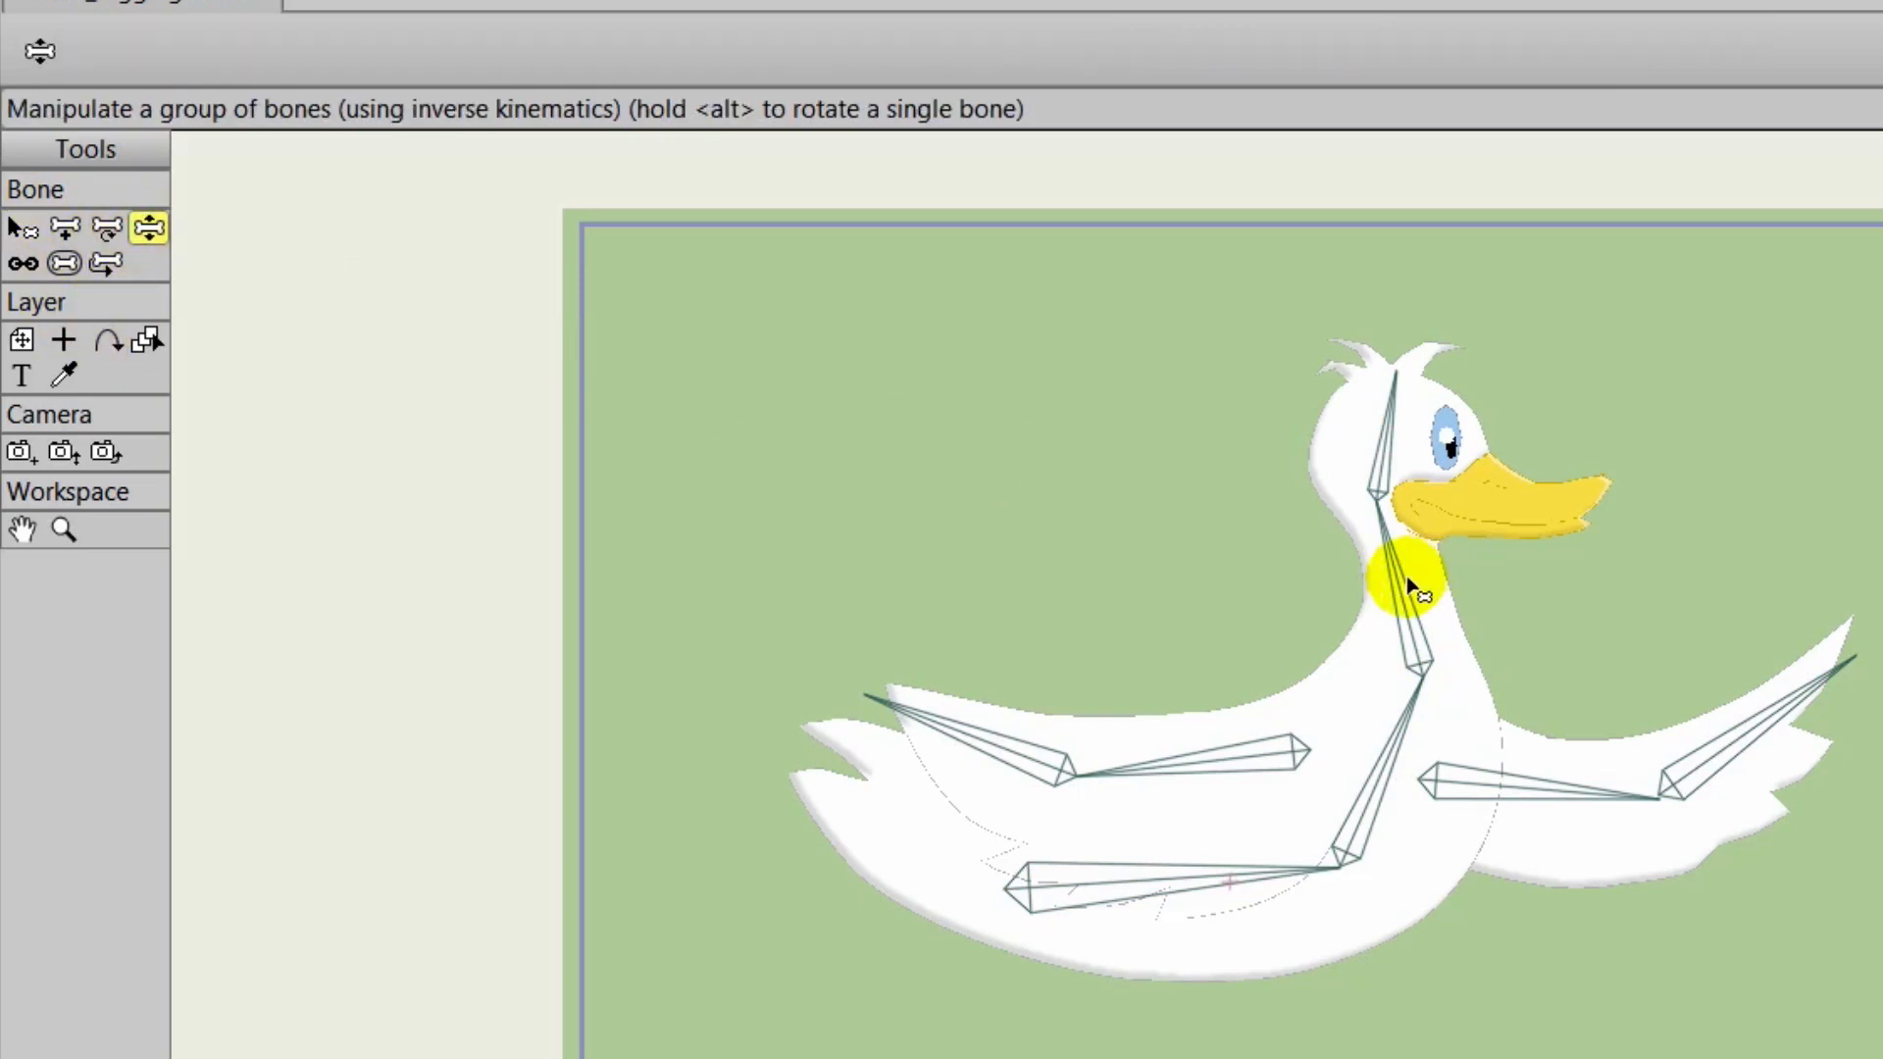
left_click_drag(1407, 579, 1345, 547)
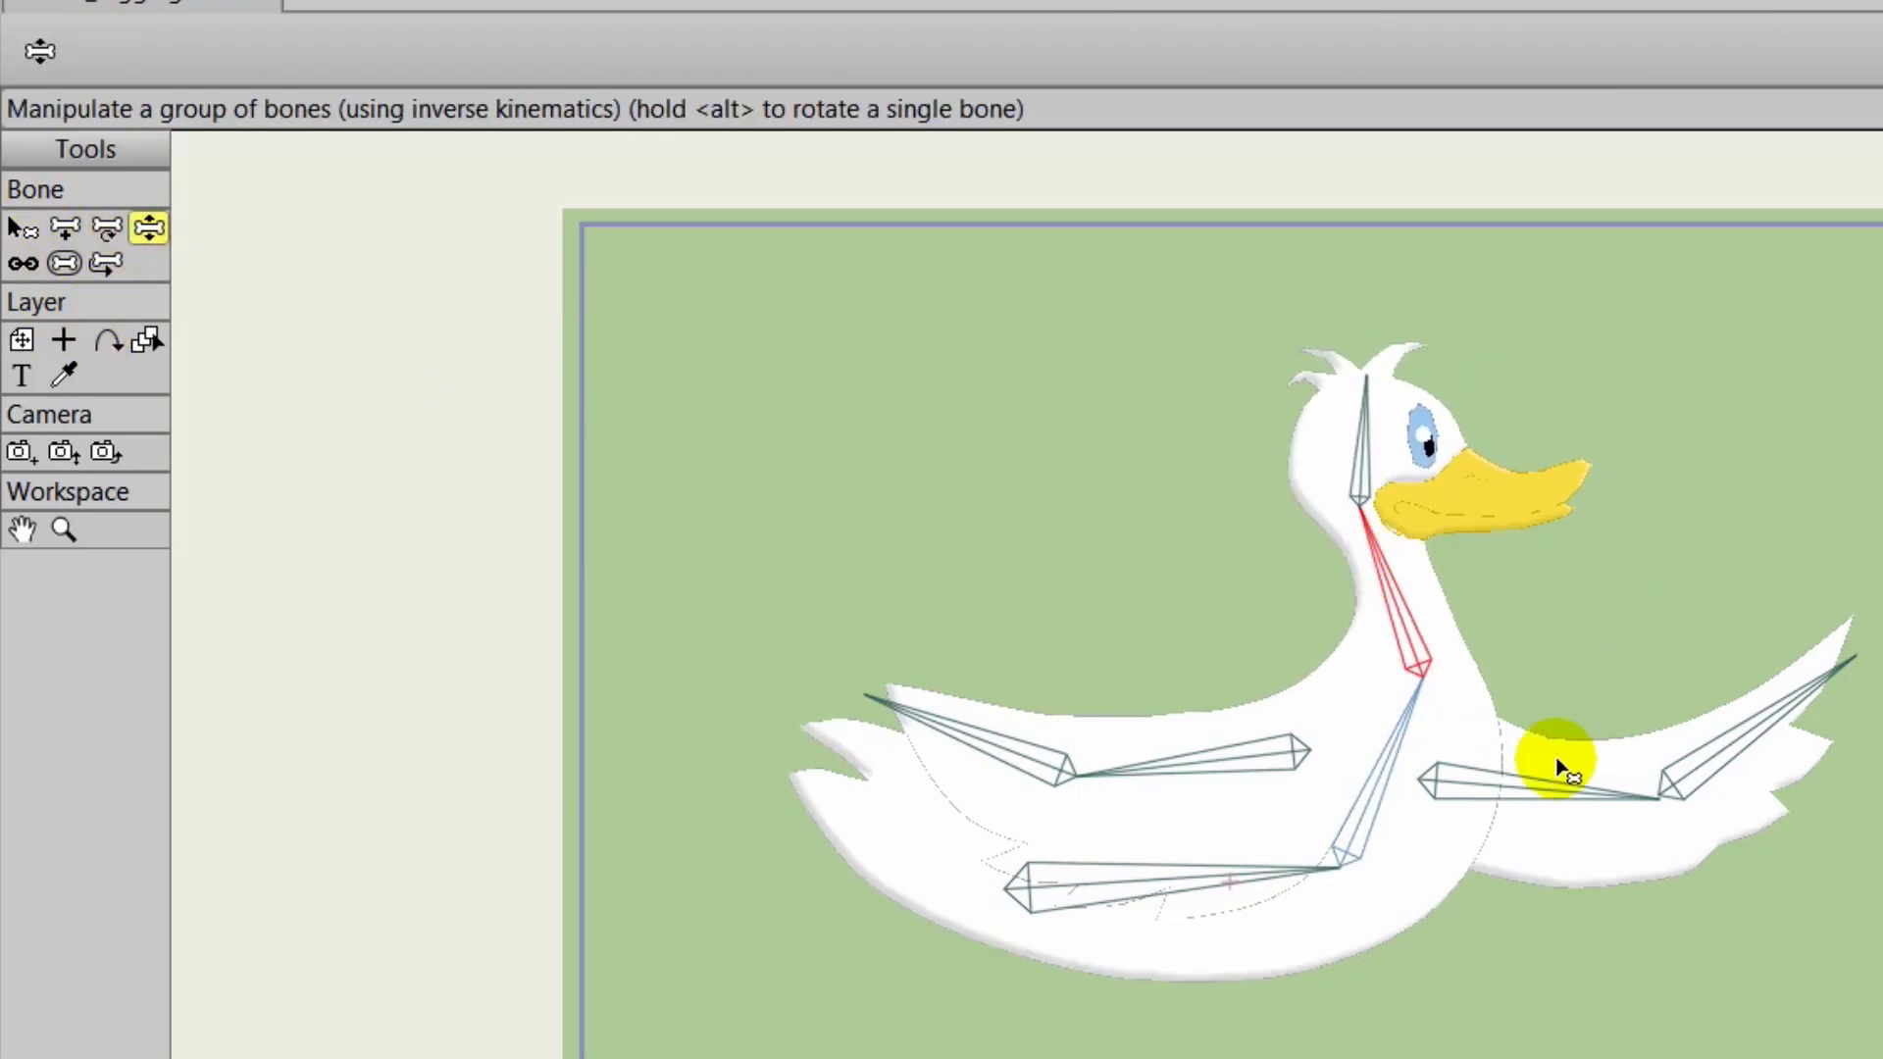
left_click_drag(1555, 756, 1596, 726)
left_click_drag(1702, 750, 1601, 789)
left_click_drag(1370, 583, 1413, 588)
left_click_drag(1468, 458, 1304, 378)
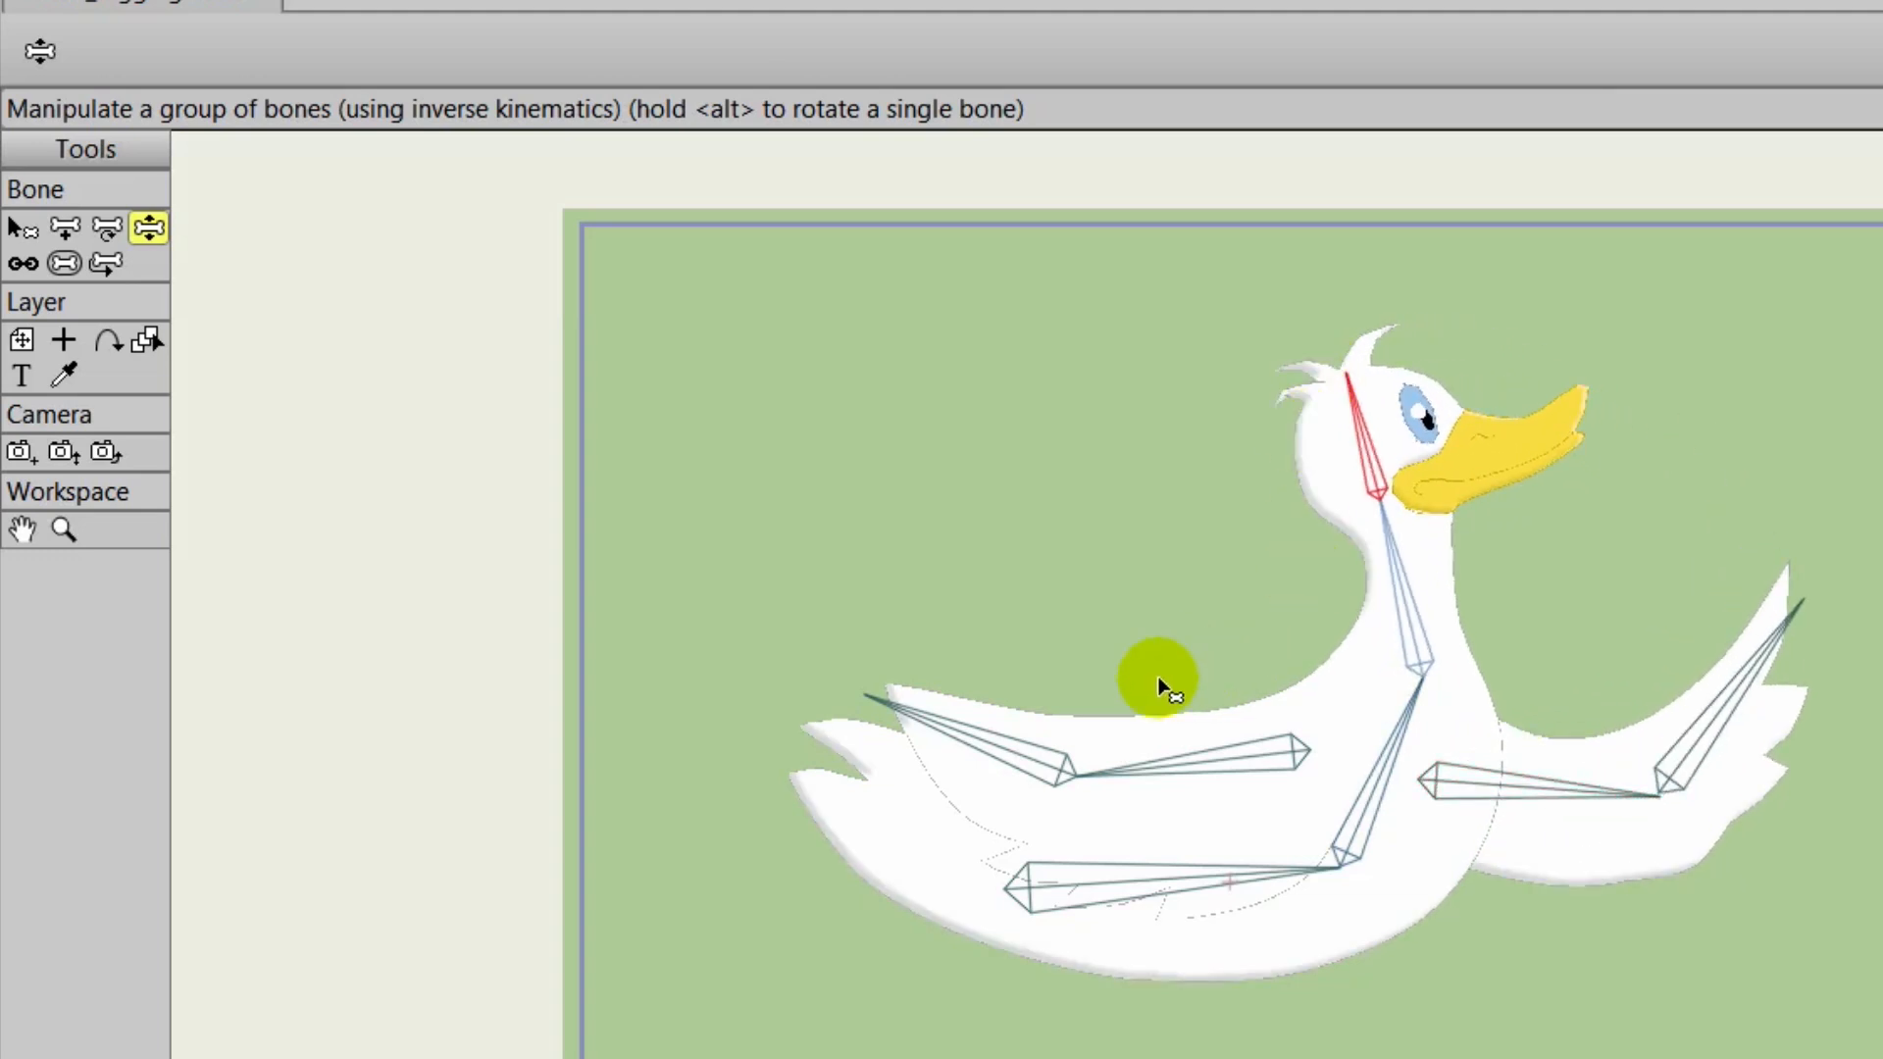
Swing the front wing's inner and outer bones up and down to test how its points follow.
left_click(1176, 770)
left_click_drag(1171, 759, 951, 723)
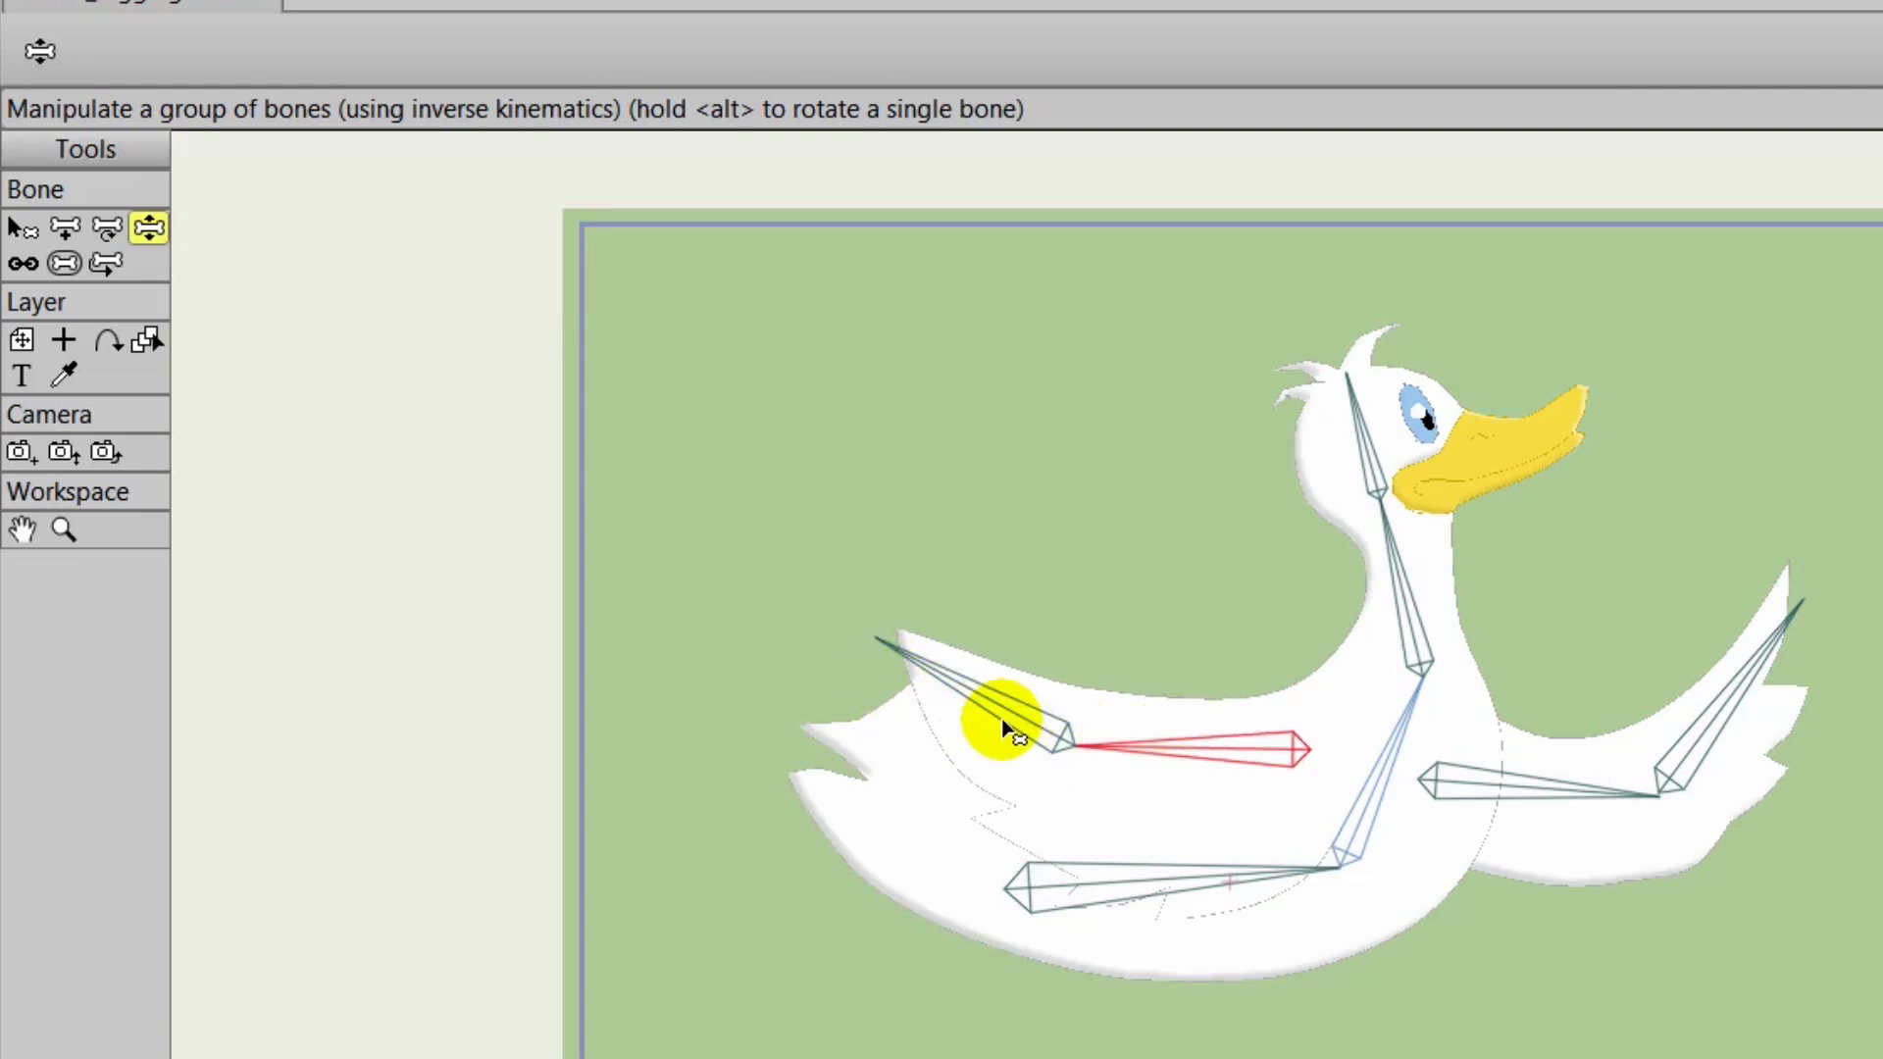
left_click_drag(1007, 713, 1006, 772)
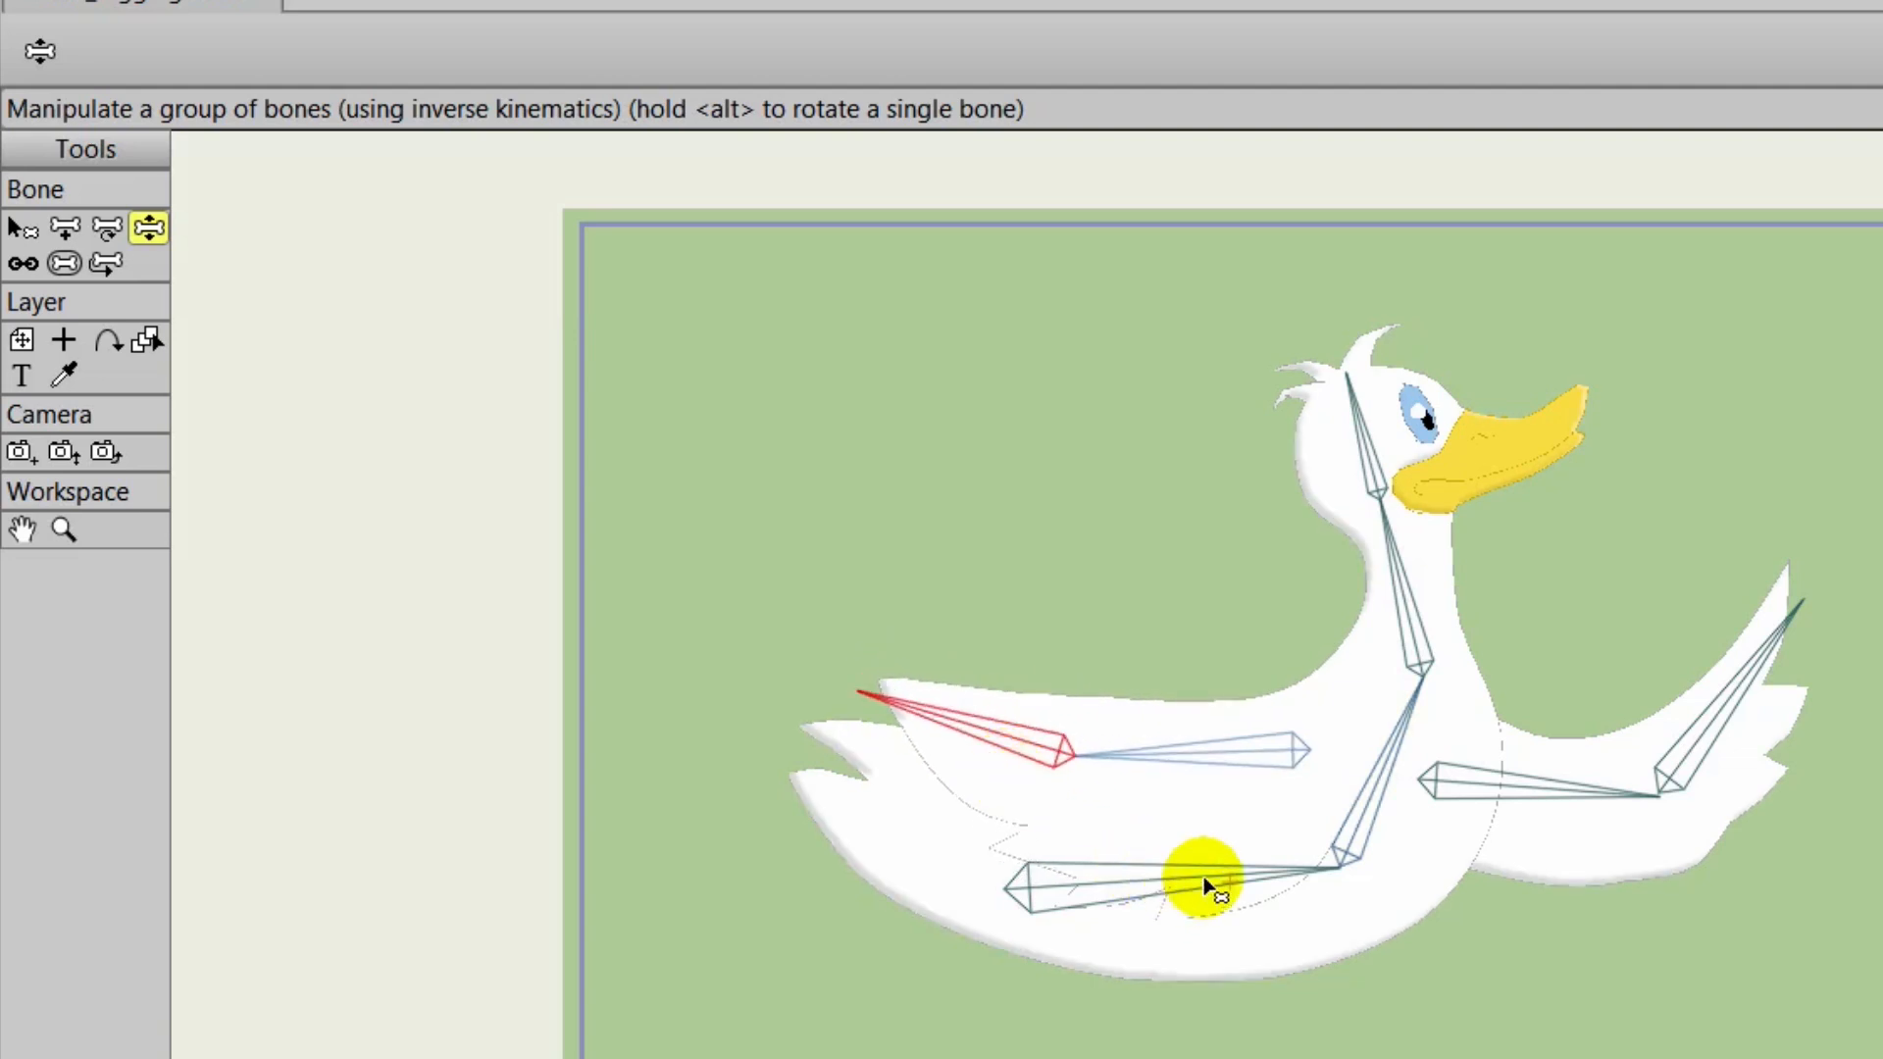
Tilt the body bone upward, straighten the neck and head, and raise both bones of the back wing.
left_click_drag(1204, 879, 1382, 748)
left_click_drag(1416, 597, 1424, 388)
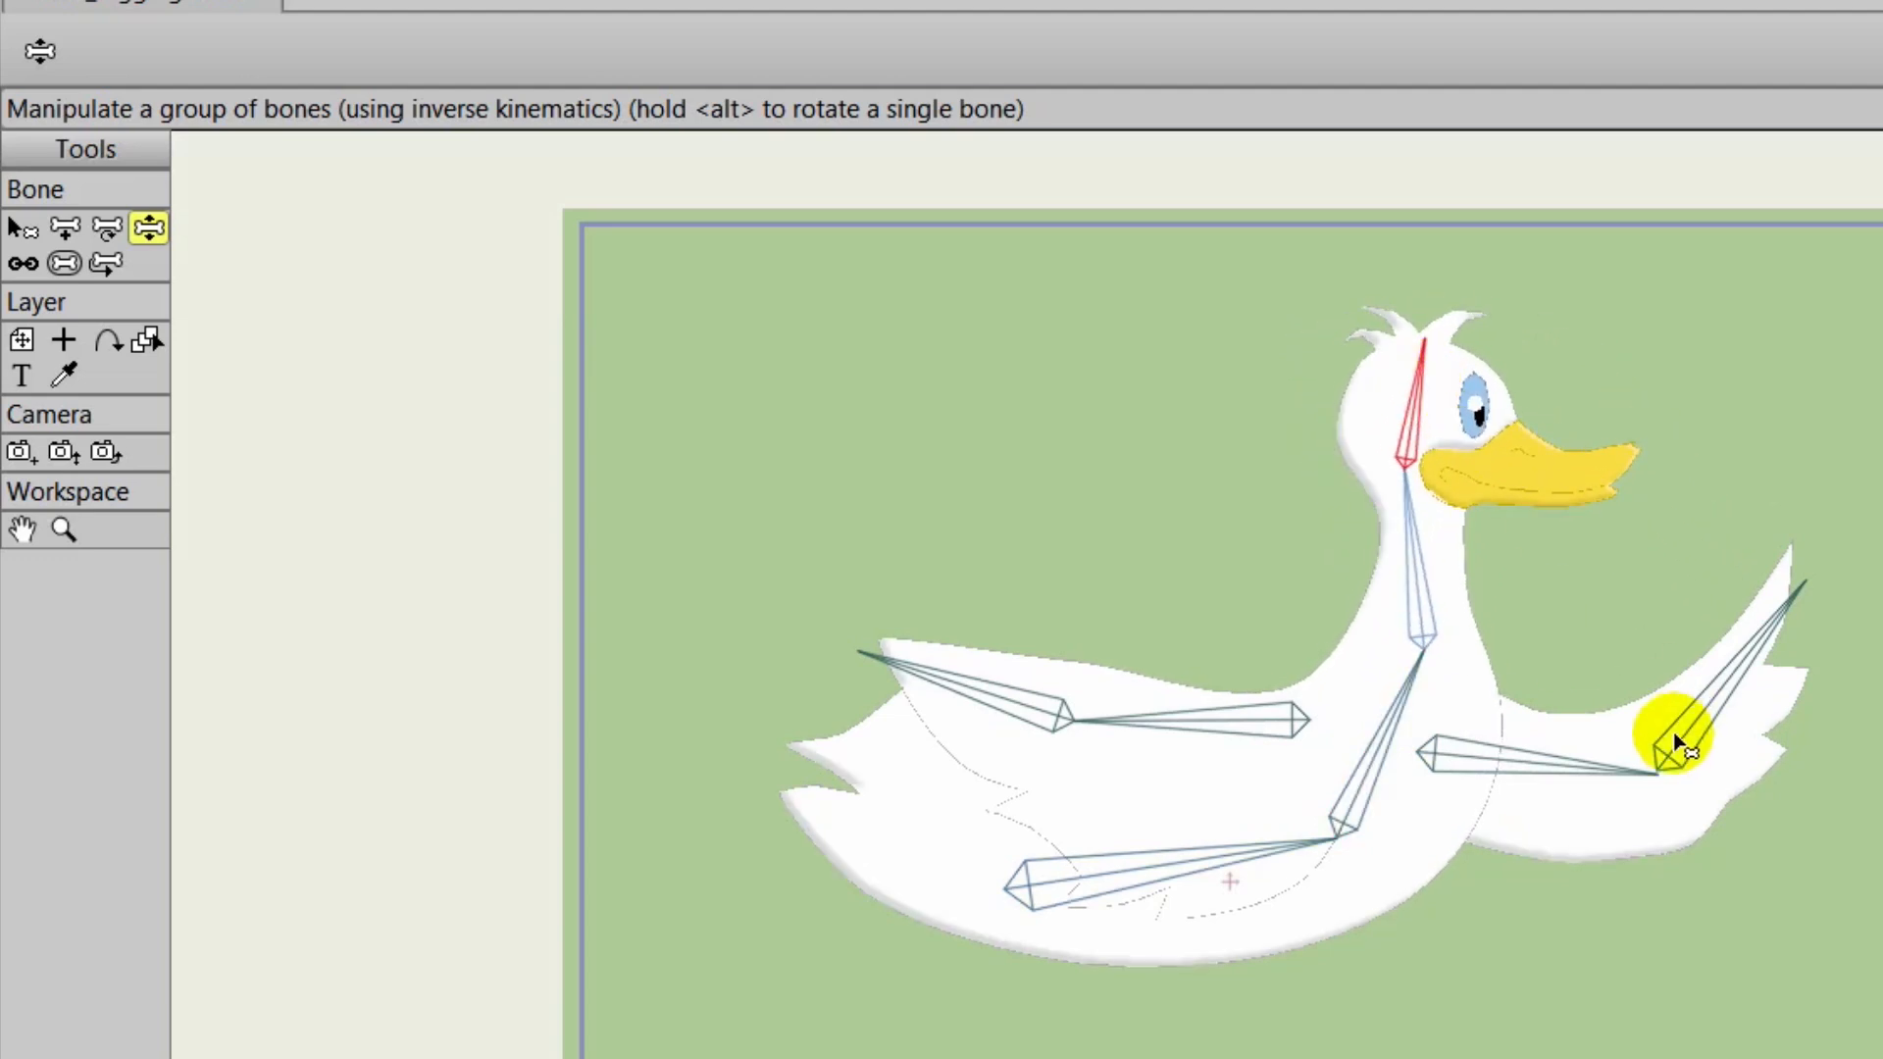
left_click_drag(1573, 764, 1567, 710)
mouse_move(1675, 586)
left_mouse_down()
mouse_move(1735, 675)
mouse_move(1795, 652)
mouse_move(1719, 601)
mouse_move(1632, 591)
mouse_move(1701, 598)
left_mouse_up()
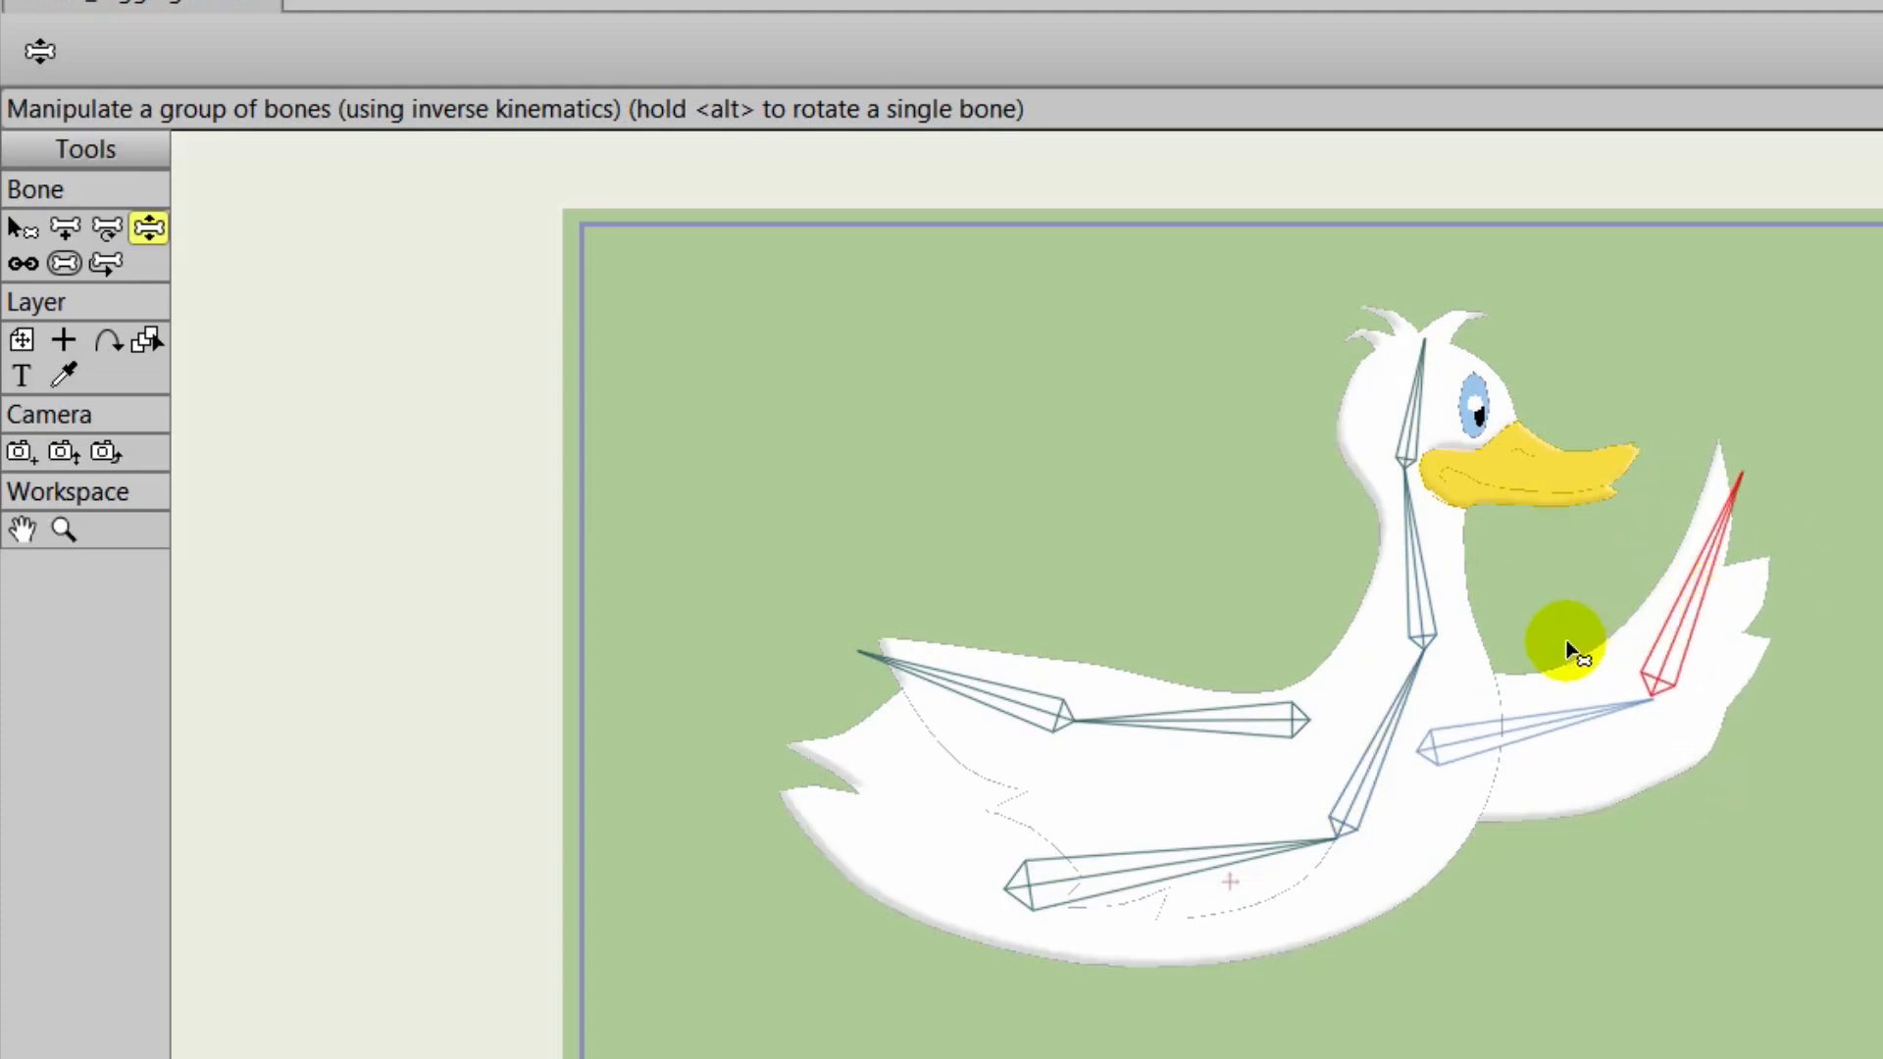